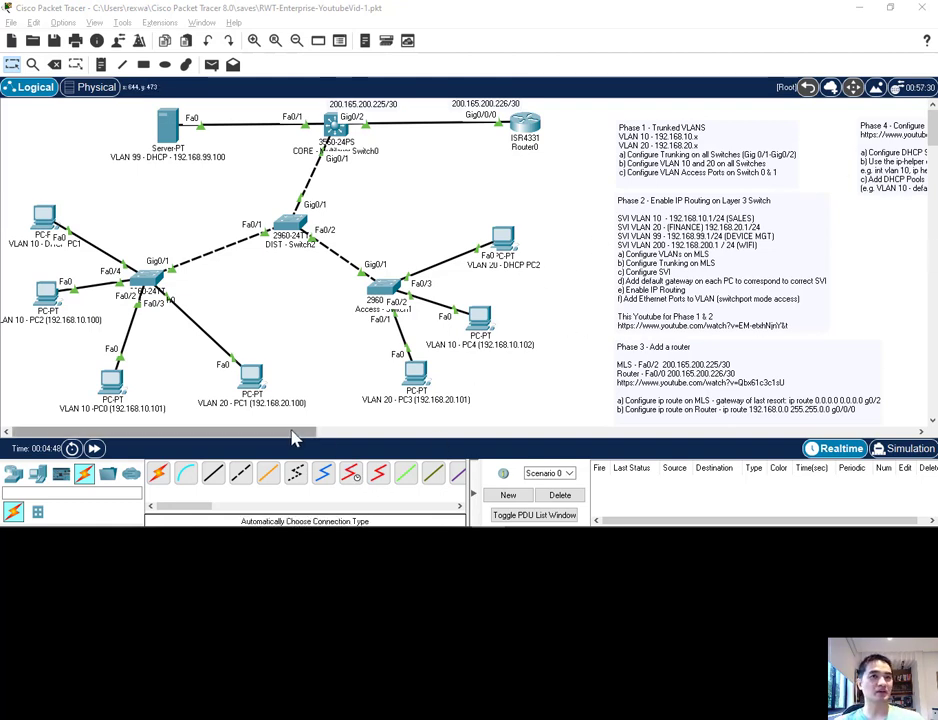
Step: Move the Phase 1, 2 and 3 notes farther right and place the Phase 4 note between them and the topology
left_click_drag(304, 435, 441, 435)
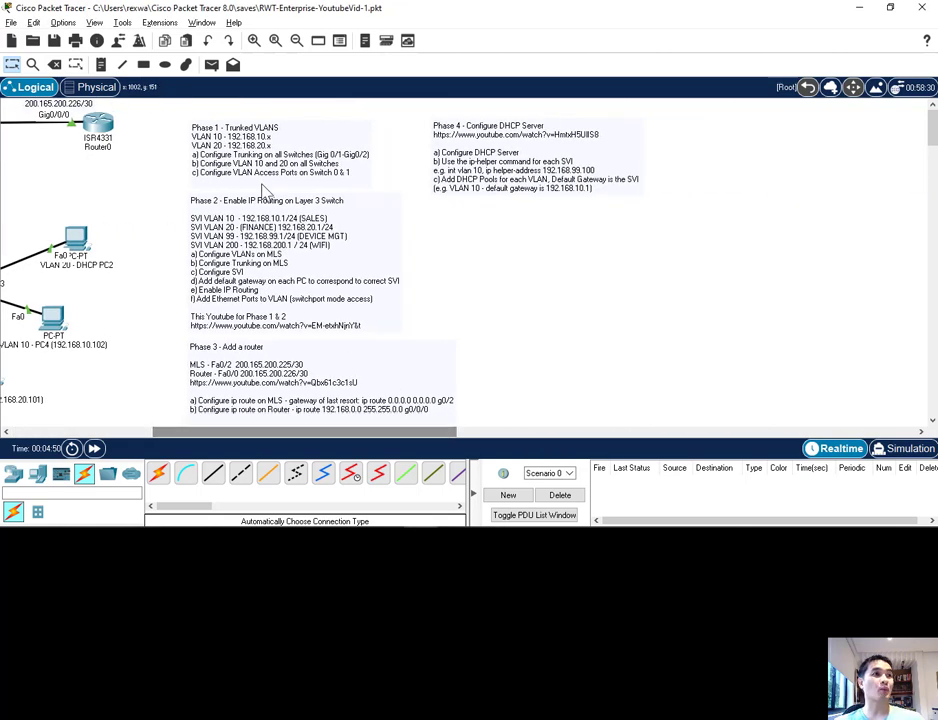
left_click_drag(275, 175, 520, 265)
left_click_drag(356, 251, 680, 280)
left_click_drag(556, 177, 317, 166)
left_click_drag(505, 255, 565, 163)
left_click_drag(679, 350, 601, 300)
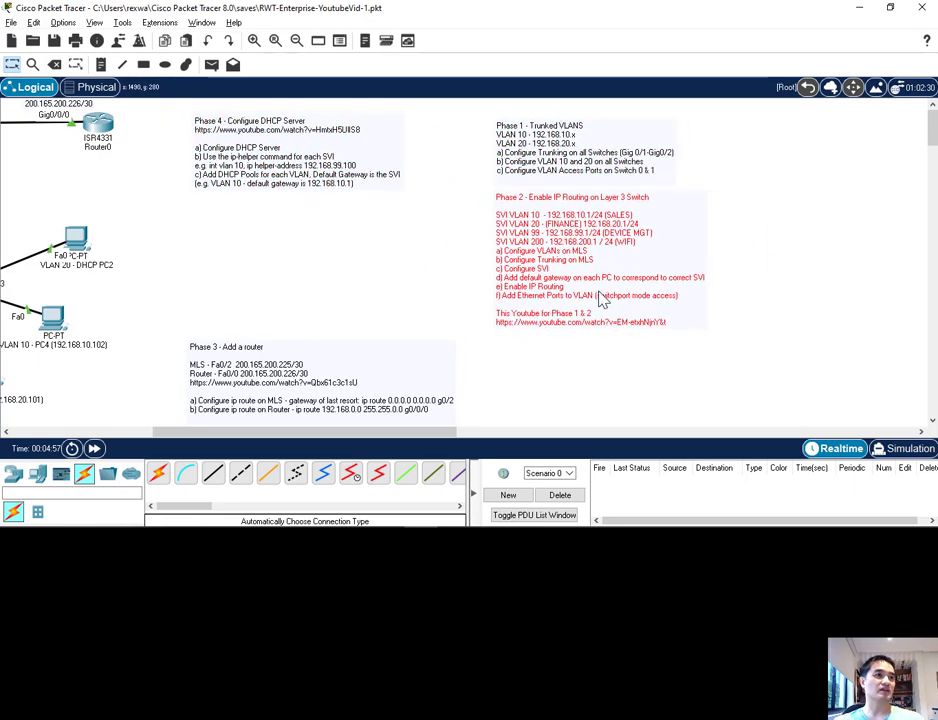
left_click_drag(320, 410, 620, 400)
left_click_drag(416, 432, 283, 425)
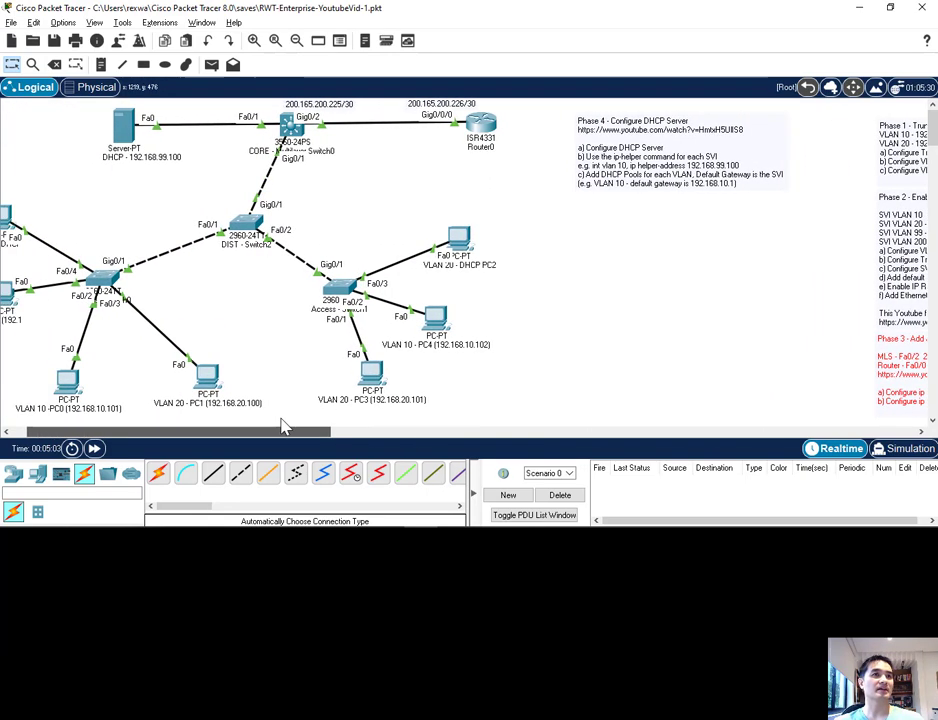
left_click(716, 162)
left_click_drag(716, 162, 760, 160)
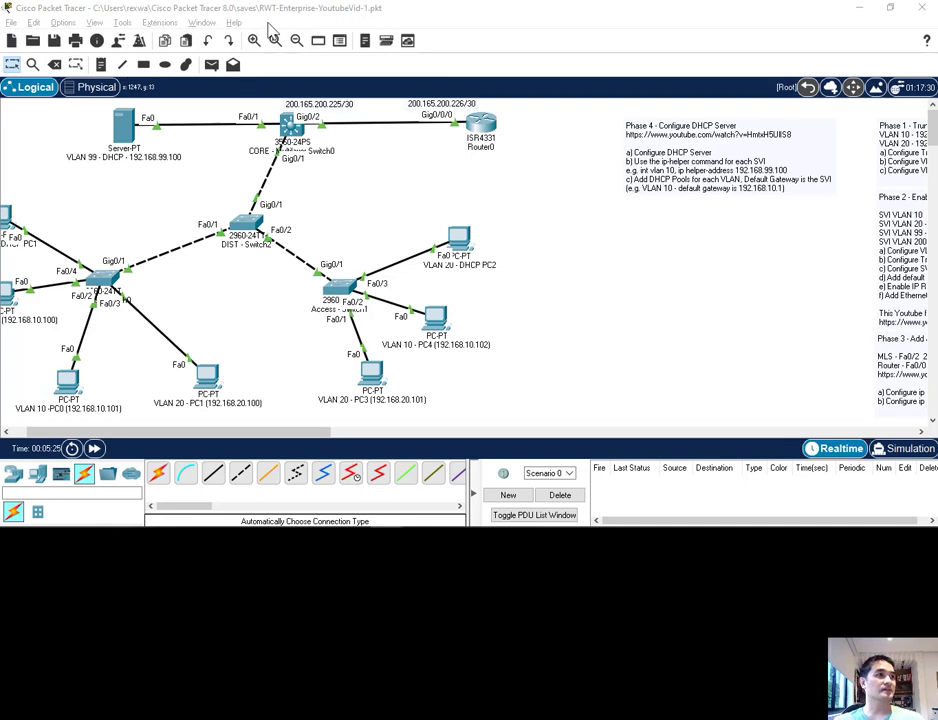
Step: Paste the "Phase 5 - Configure Wireless AP + Controller" text, including its login password and WEP key, into a new note below the Phase 4 note
left_click(100, 64)
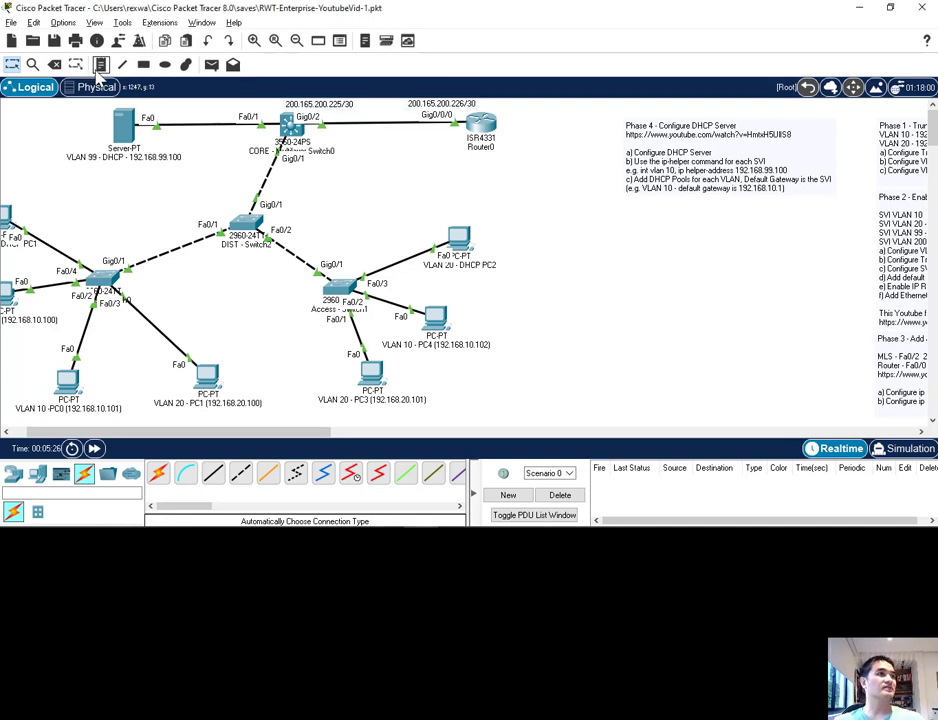
left_click(627, 217)
type("Phase 5 - Configure Wireless AP + Controller https://www.youtube.com/watch?v=khZkBbKODnw U/PW: cisco/Cisco123 SSID: WALLEN-SECURE WEP Key: Cisco123 a) Add a Wireless Controller with IP Address (Vlan 99) b) Add a Management Desktop PC on same VLAN (OPTIONAL) c) Connect to the Wireless Controller through Desktop PC Browser (give this the Management IP Address) d) Add a new DHCP Scope (VLAN 200 - with the WLC set in the scope) e) Setup WLC with http:// f) After setup - access management with https:// g) Configure certain ports (e.g. Port 24) for the Wireless AP e) Create an AP Group, Add the WLAN's to the AP Group f) Connect devices - use this https://www.youtube.com/watch?v=y1OXx-EM9Ic")
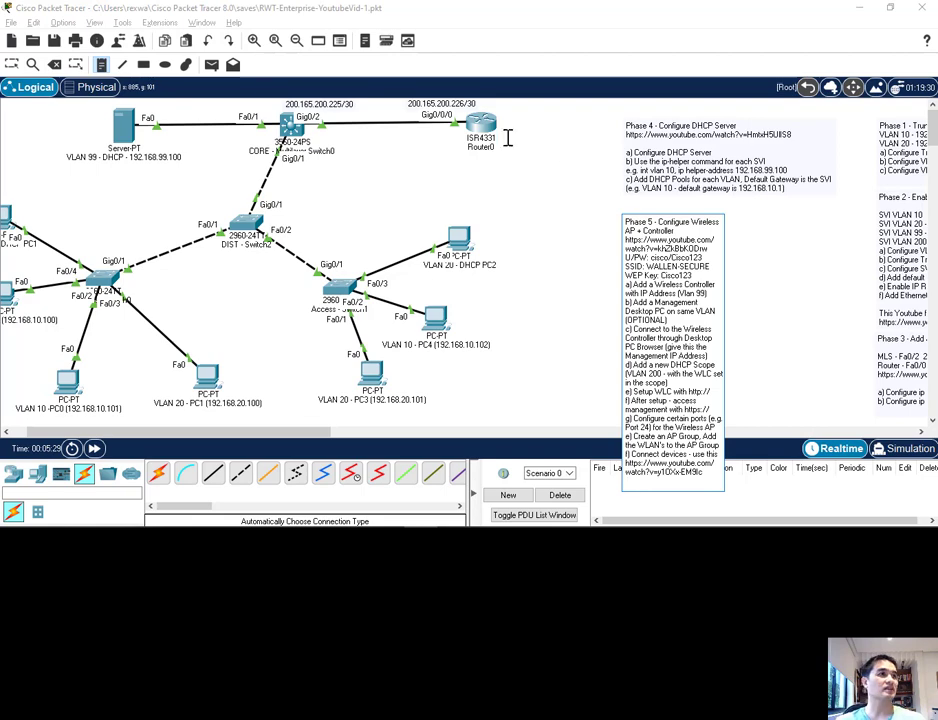
left_click(385, 230)
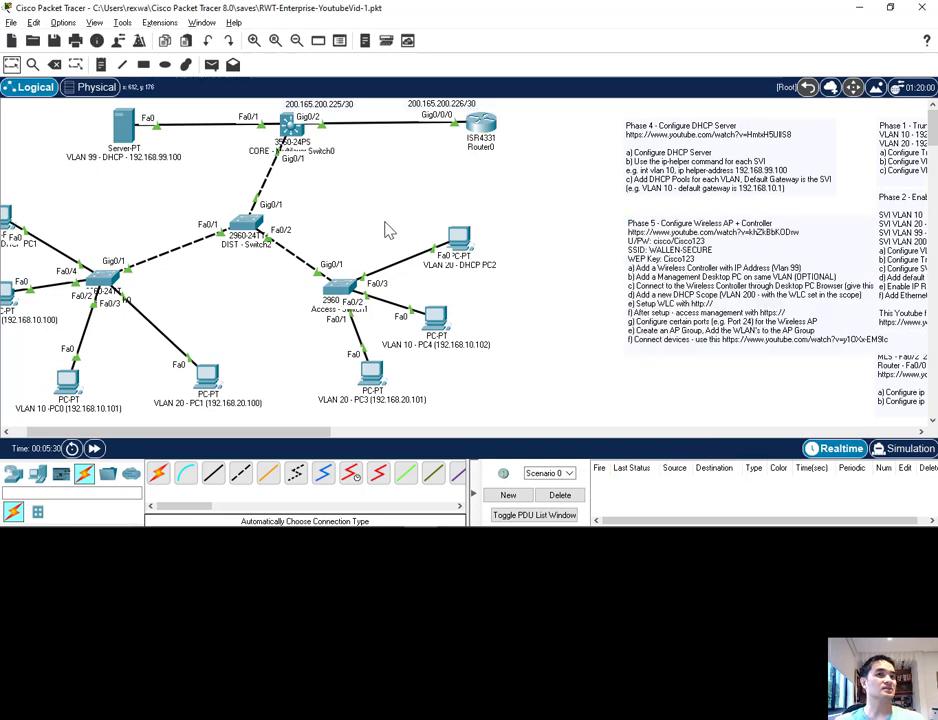
Step: Position the Phase 5 note under the Phase 4 note and shift the Phase 2 note right to reduce their overlap
left_click(723, 271)
double_click(663, 318)
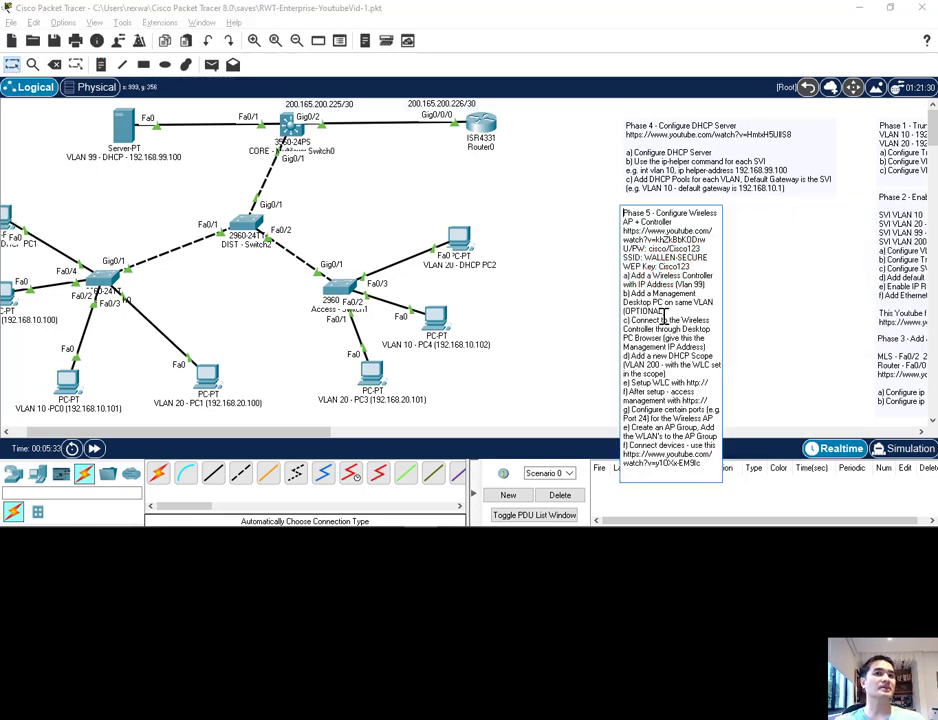
left_click(562, 279)
left_click_drag(197, 431, 274, 443)
mouse_move(683, 313)
left_mouse_down()
mouse_move(712, 318)
mouse_move(687, 314)
left_mouse_up()
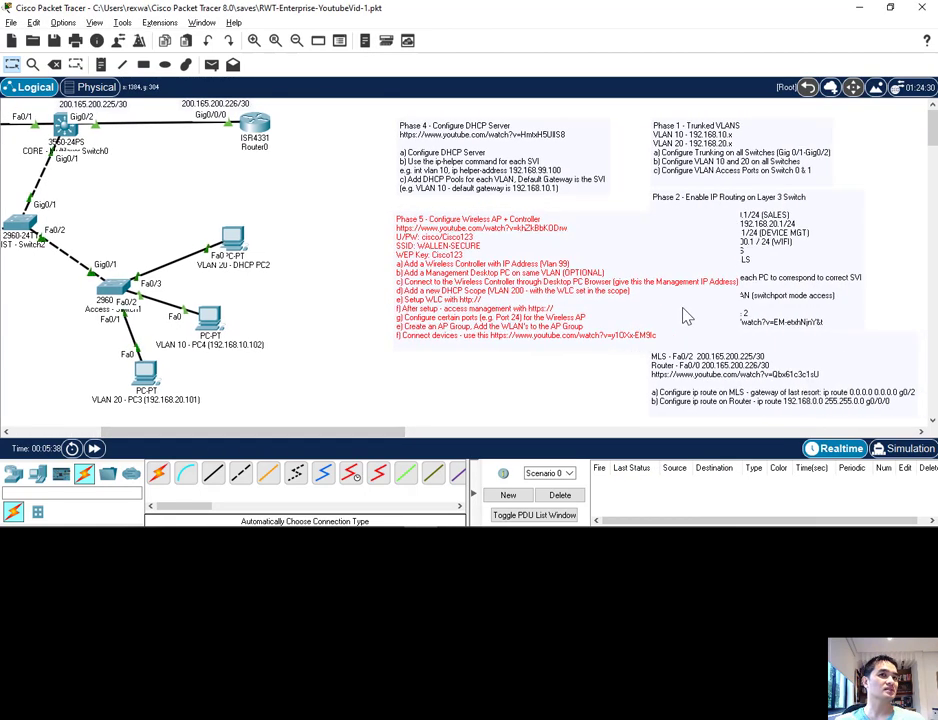
left_click_drag(825, 290, 894, 299)
Step: Add line breaks in the Phase 5 note after "Add a Management Desktop" and before "(give this the Management IP Address)"
double_click(630, 290)
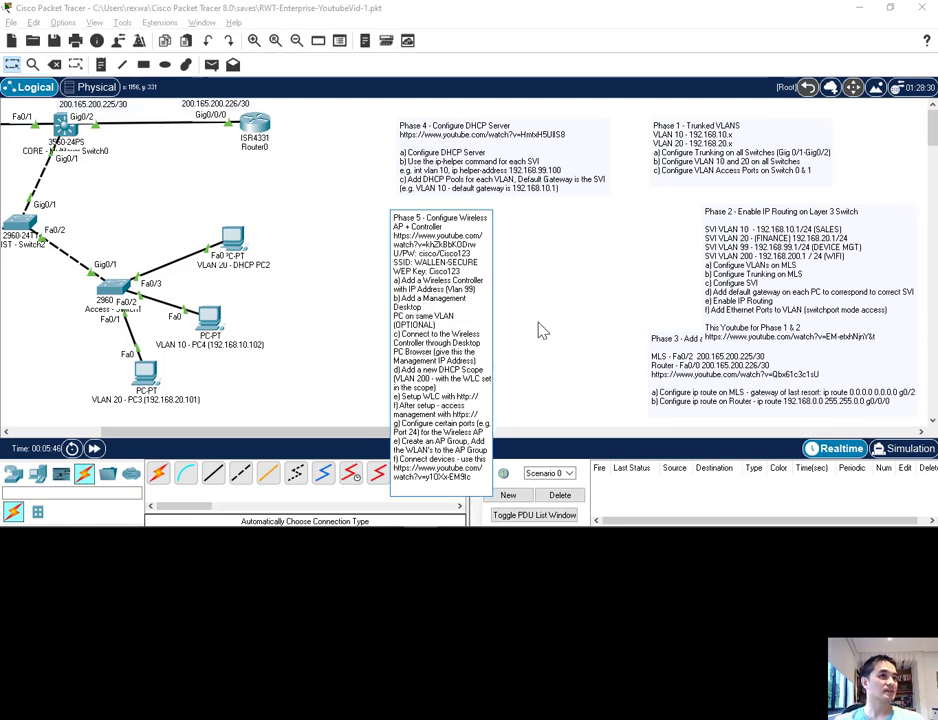
left_click(367, 220)
left_click(505, 296)
left_click_drag(505, 296, 506, 291)
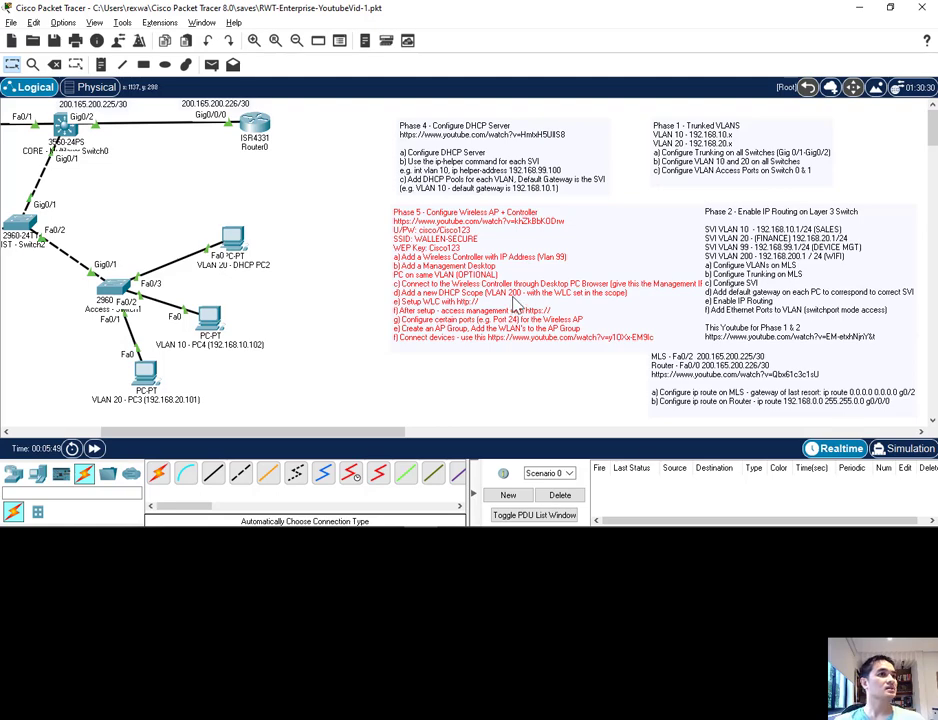
double_click(531, 300)
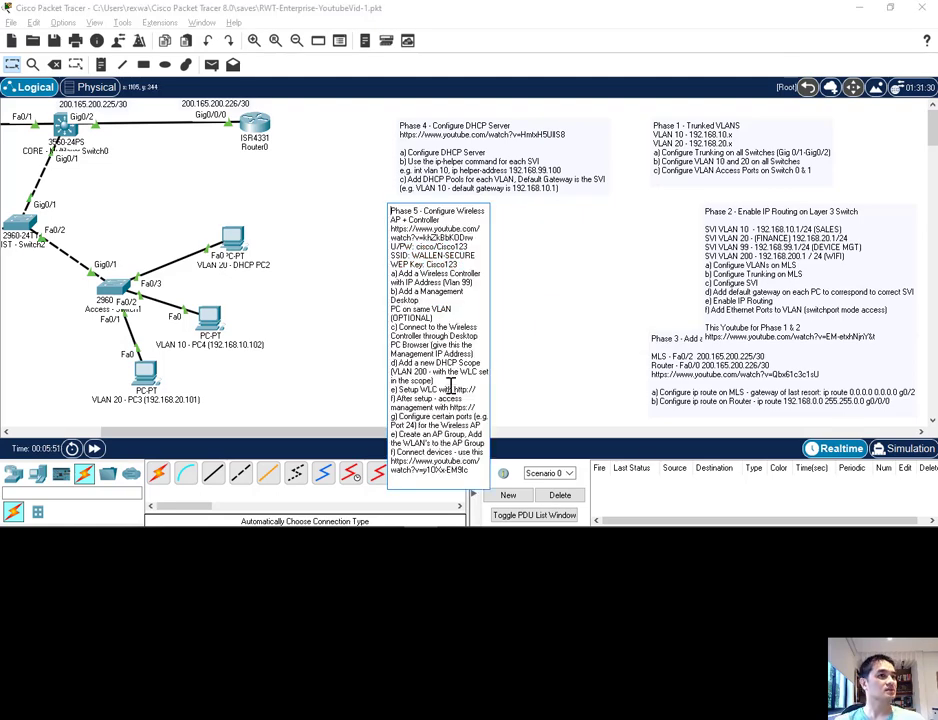
left_click(358, 358)
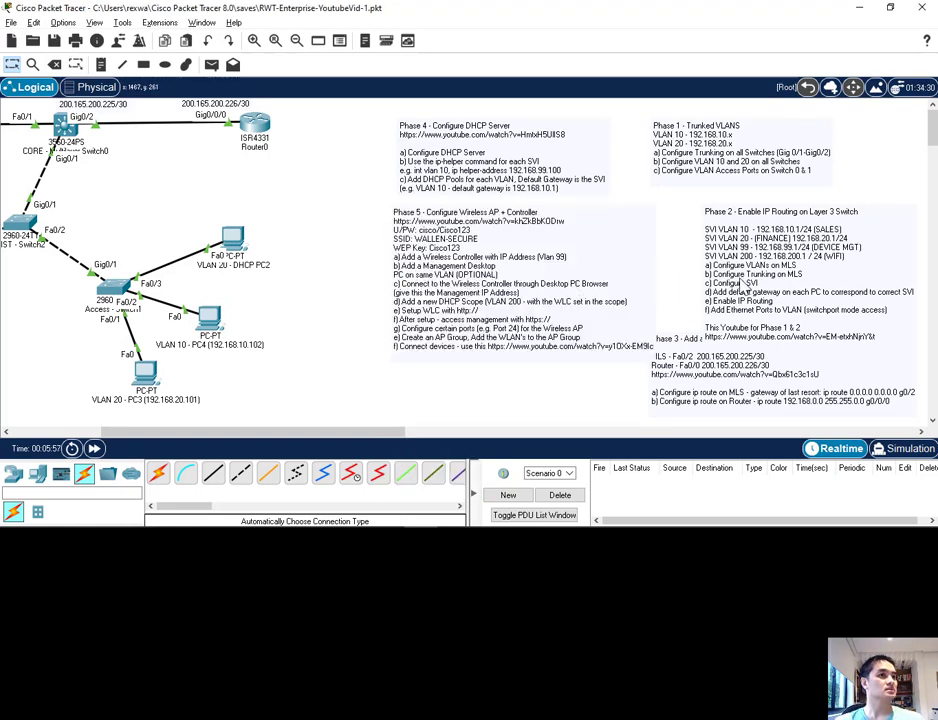
Step: Align the Phase 1, 2 and 3 notes in one column and tuck the Phase 5 note directly under Phase 4
left_click_drag(720, 150, 762, 146)
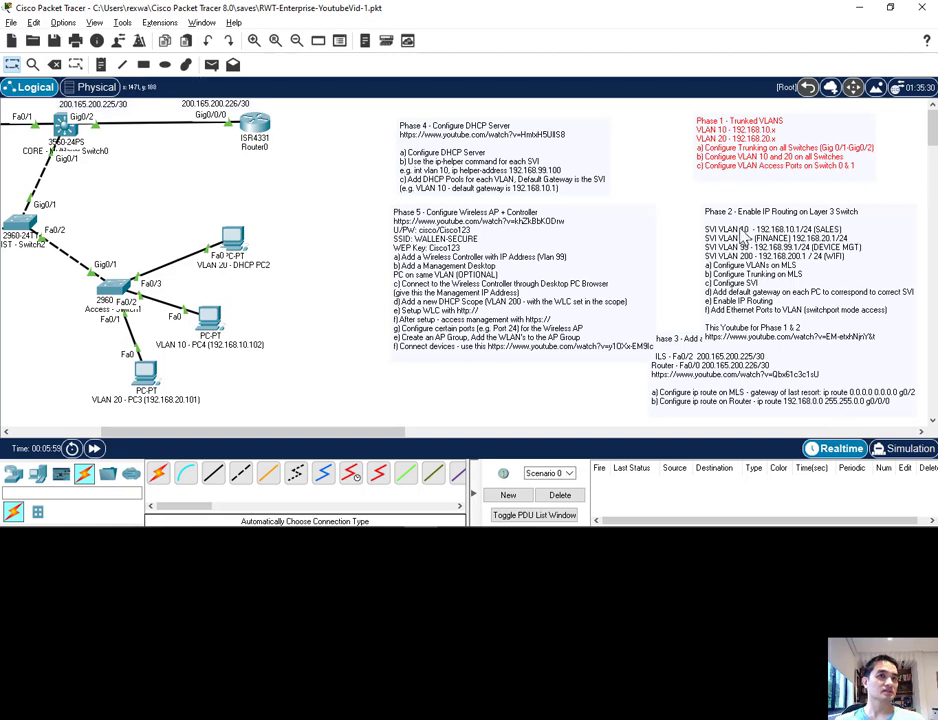
left_click_drag(742, 235, 735, 219)
left_click_drag(674, 360, 714, 352)
left_click_drag(511, 350, 514, 338)
left_click(501, 380)
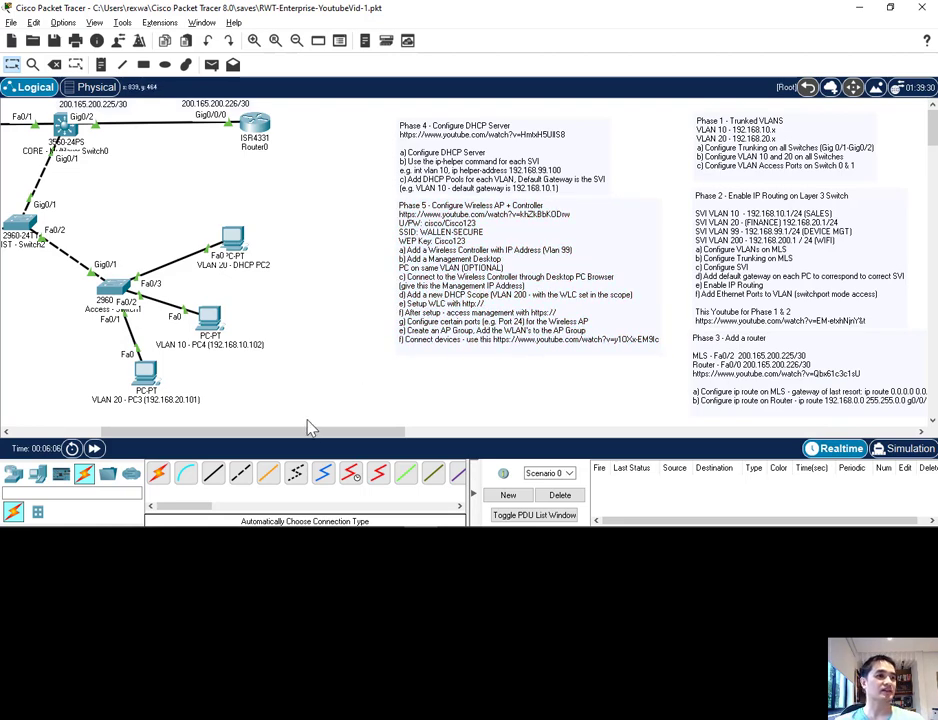
Step: Add a WLC-3504 wireless LAN controller to the topology below the DHCP server
left_click_drag(301, 440, 200, 432)
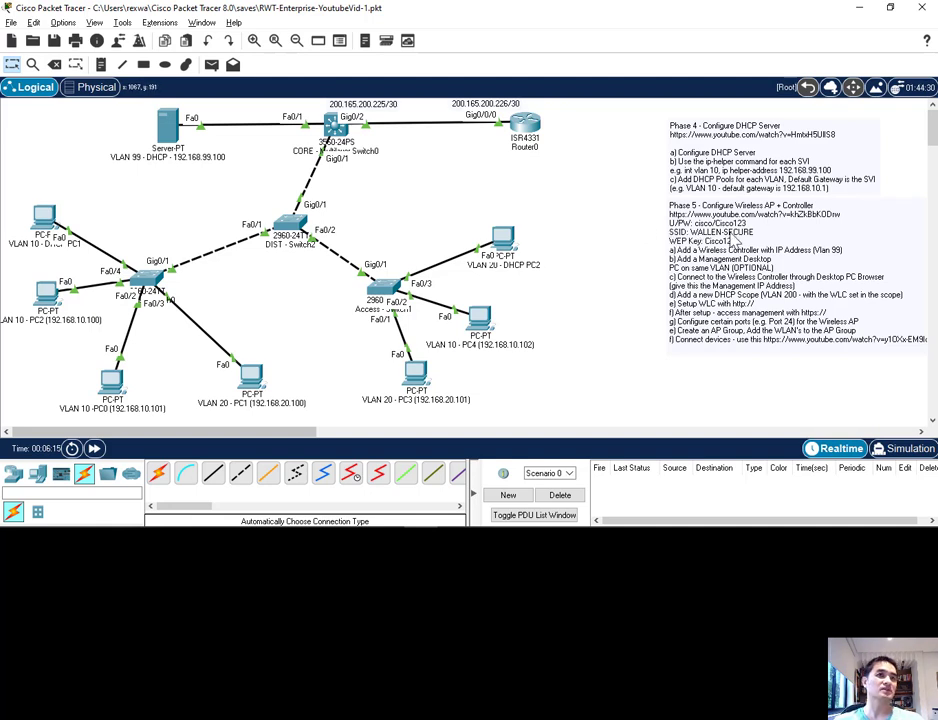
left_click(38, 476)
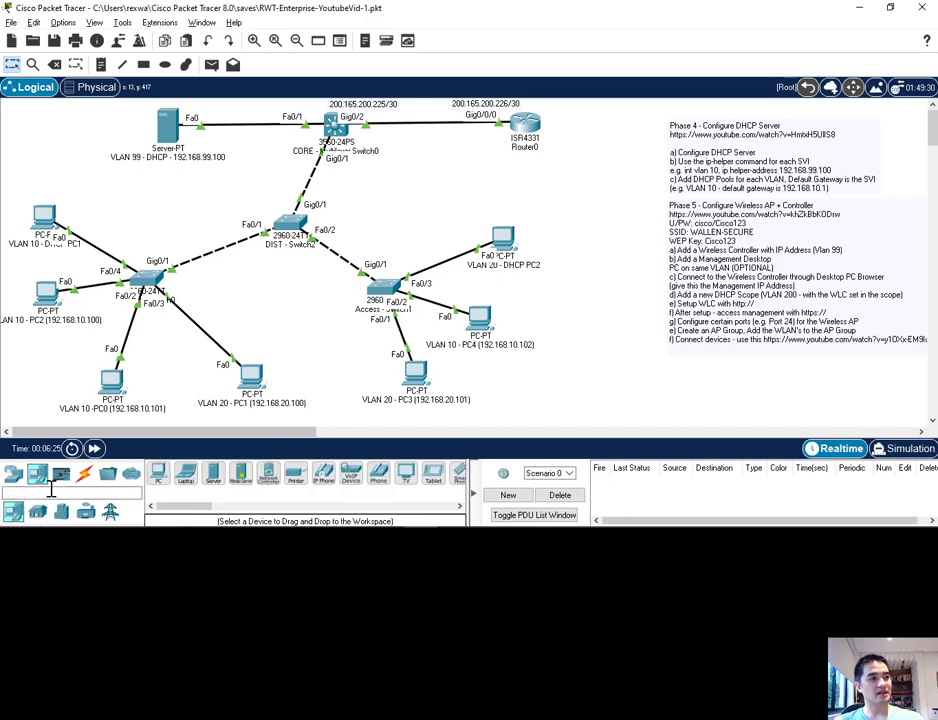
left_click(13, 474)
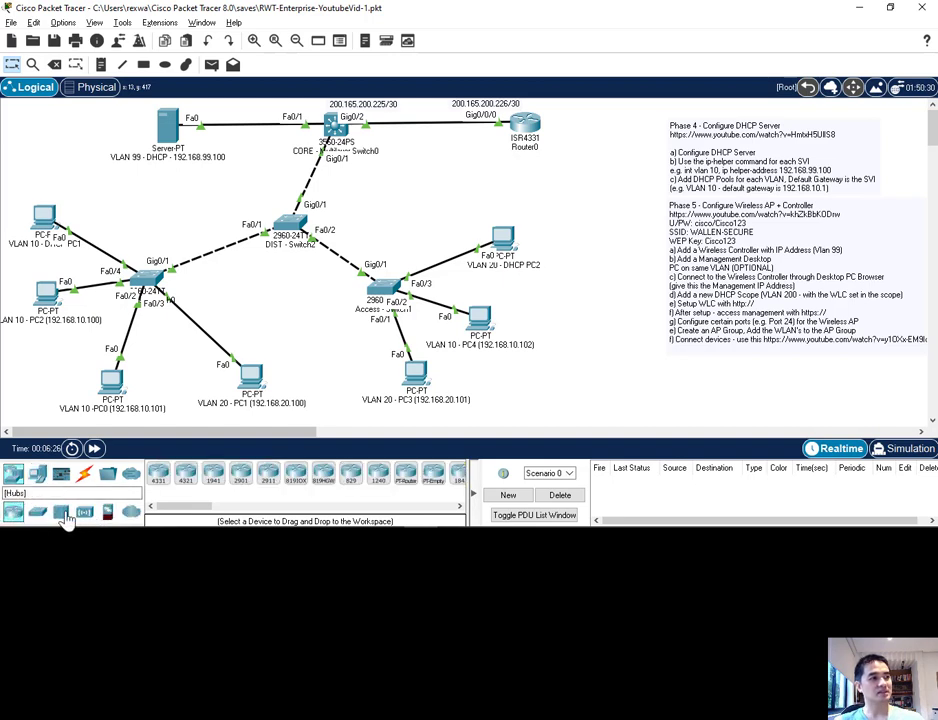
left_click(84, 512)
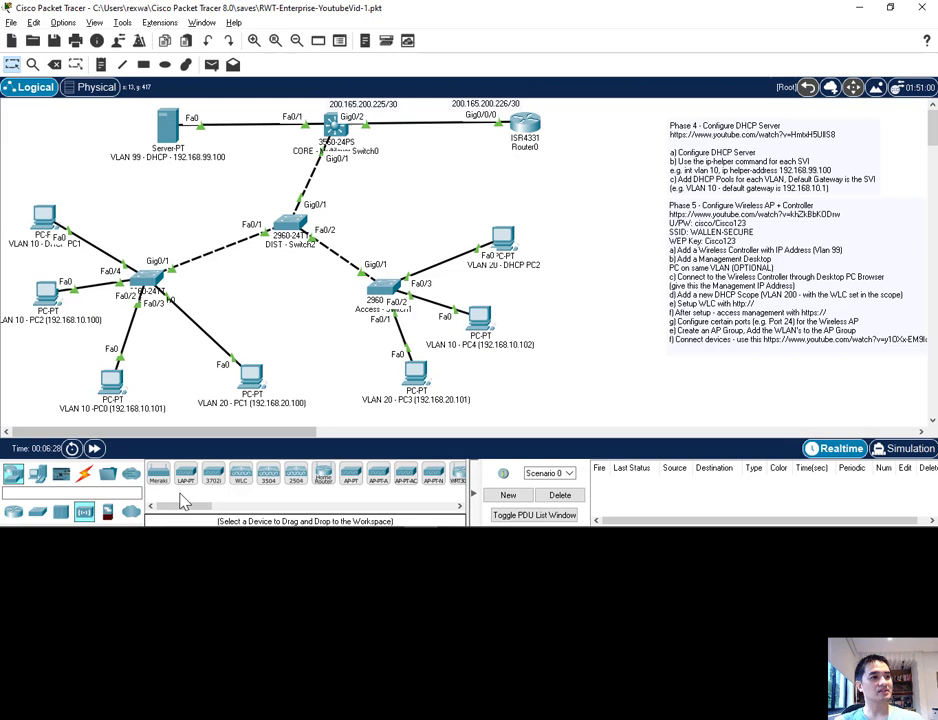
left_click(272, 478)
left_click(163, 207)
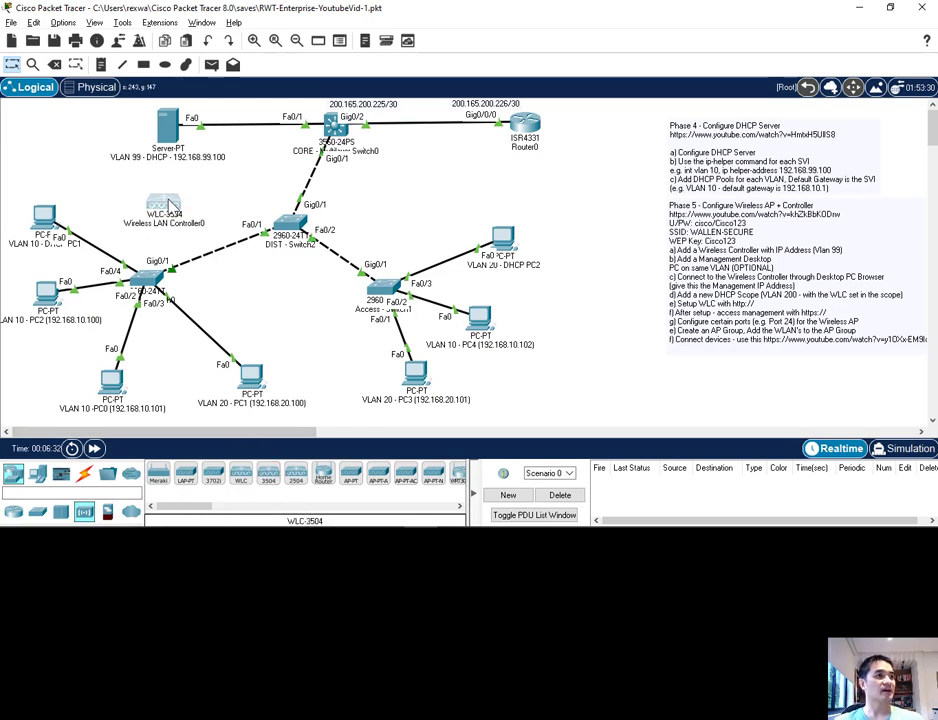
left_click(170, 203)
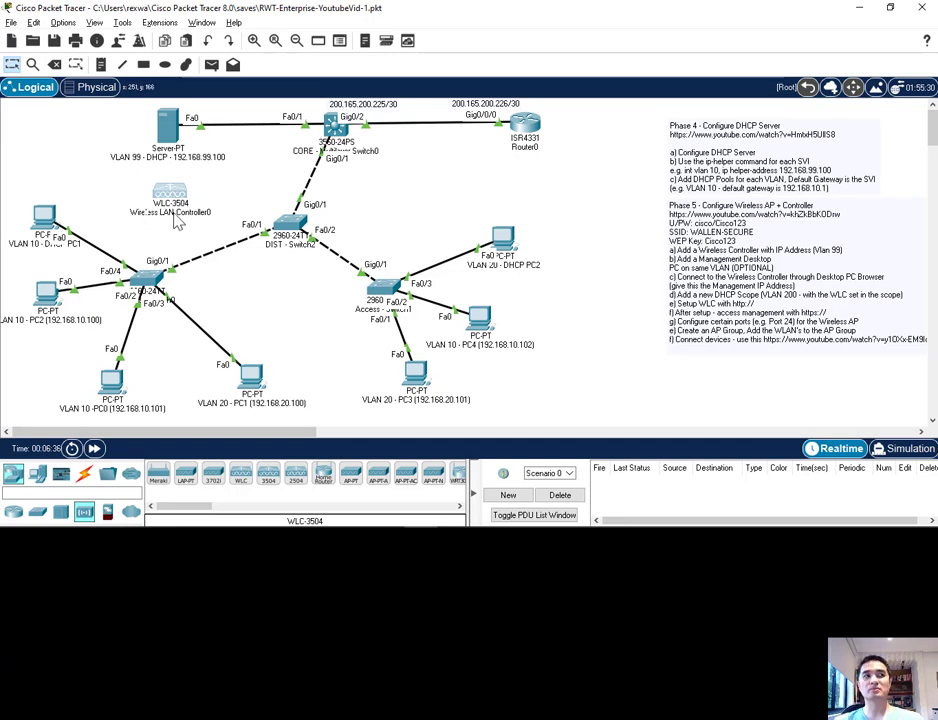
Step: Rename the wireless controller "VLAN 99 Wireless LAN Controller0 - 192.168.99.101" and nudge it closer to the DHCP server
left_click(161, 214)
type("VLAN 99")
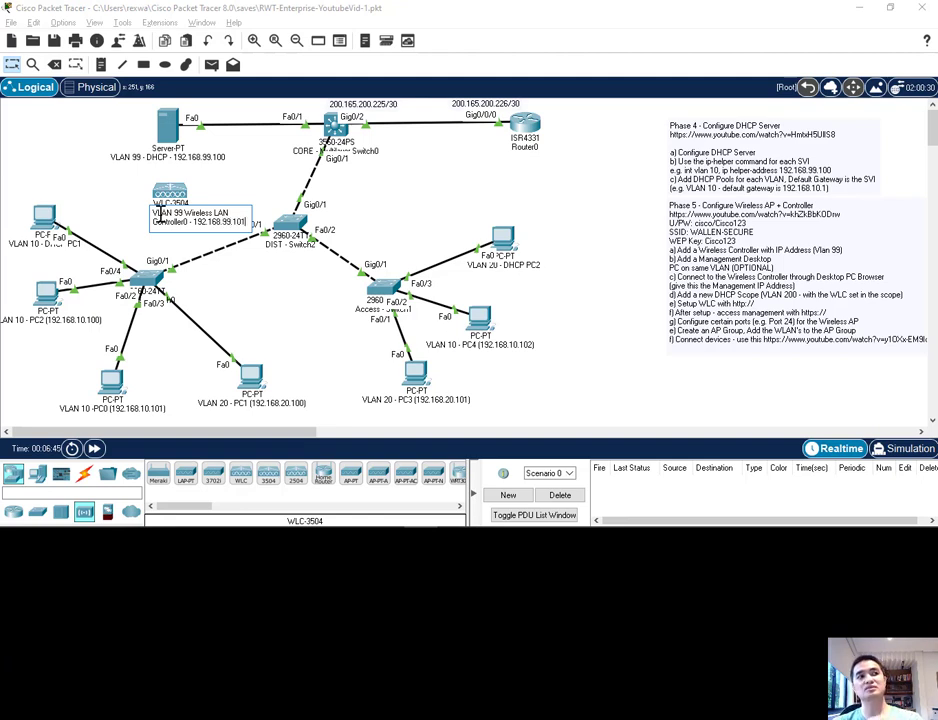
left_click(115, 198)
left_click_drag(178, 193, 174, 187)
left_click(164, 227)
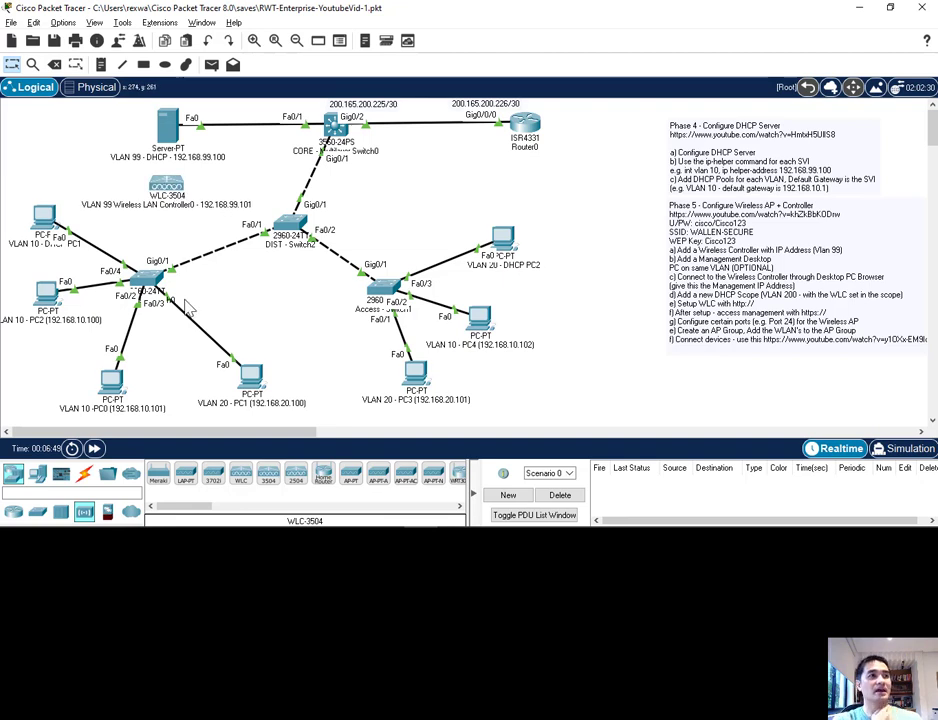
Step: Connect the controller's GigabitEthernet1 to FastEthernet0/2 on the CORE multilayer switch with a copper straight-through cable
left_click(13, 512)
left_click(84, 473)
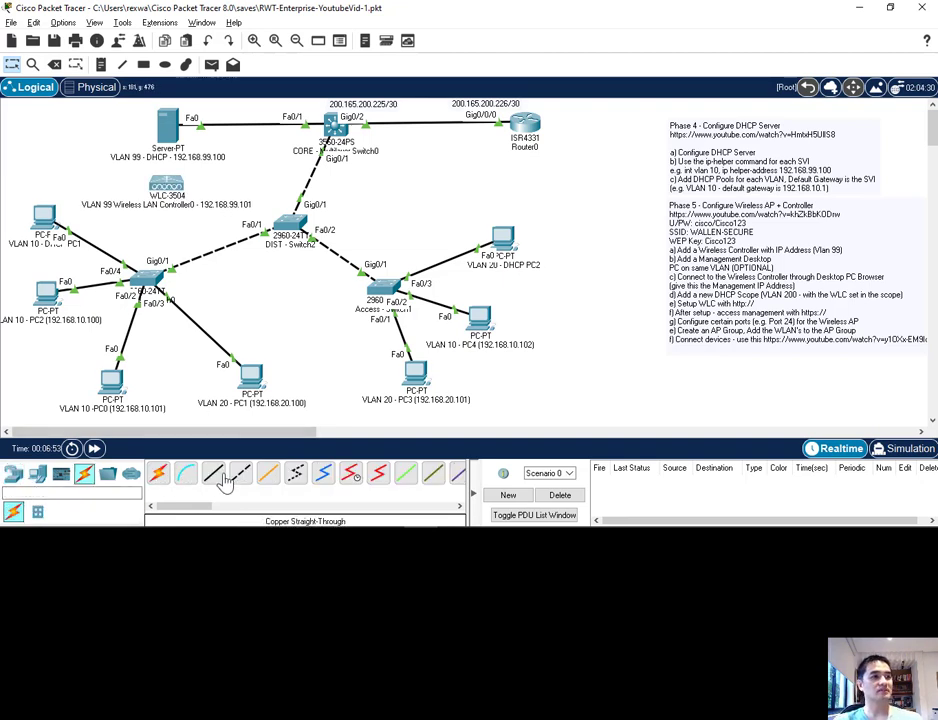
left_click(177, 184)
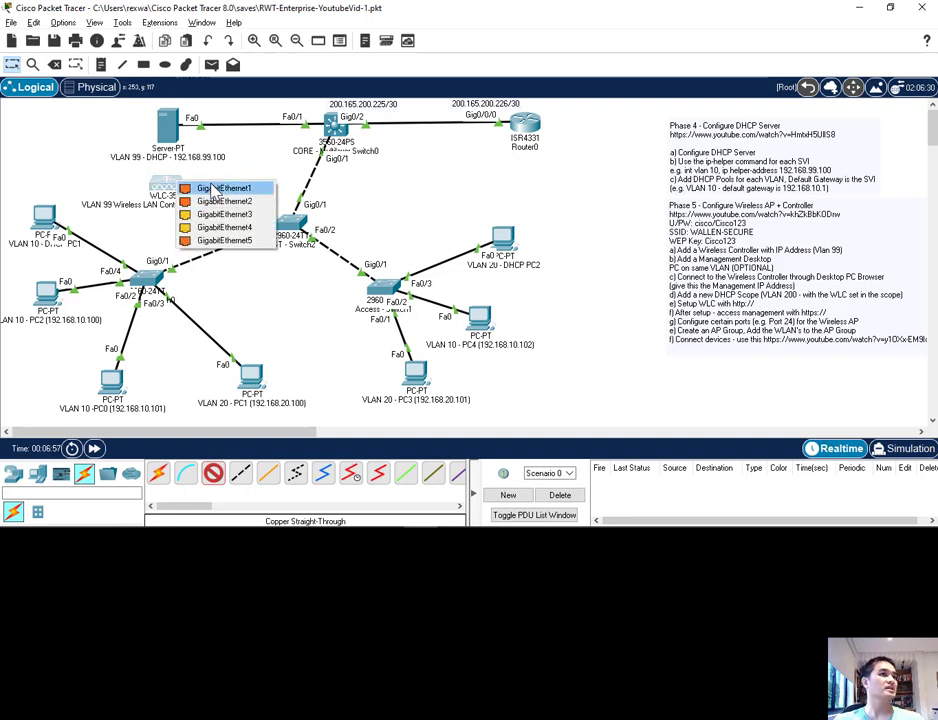
left_click(213, 190)
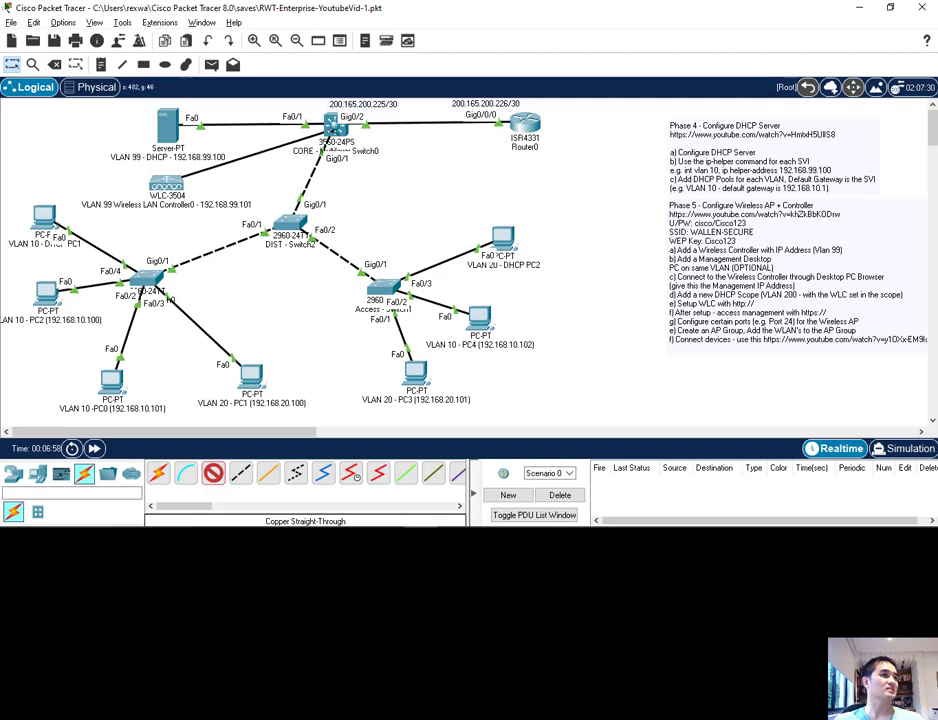
left_click(331, 123)
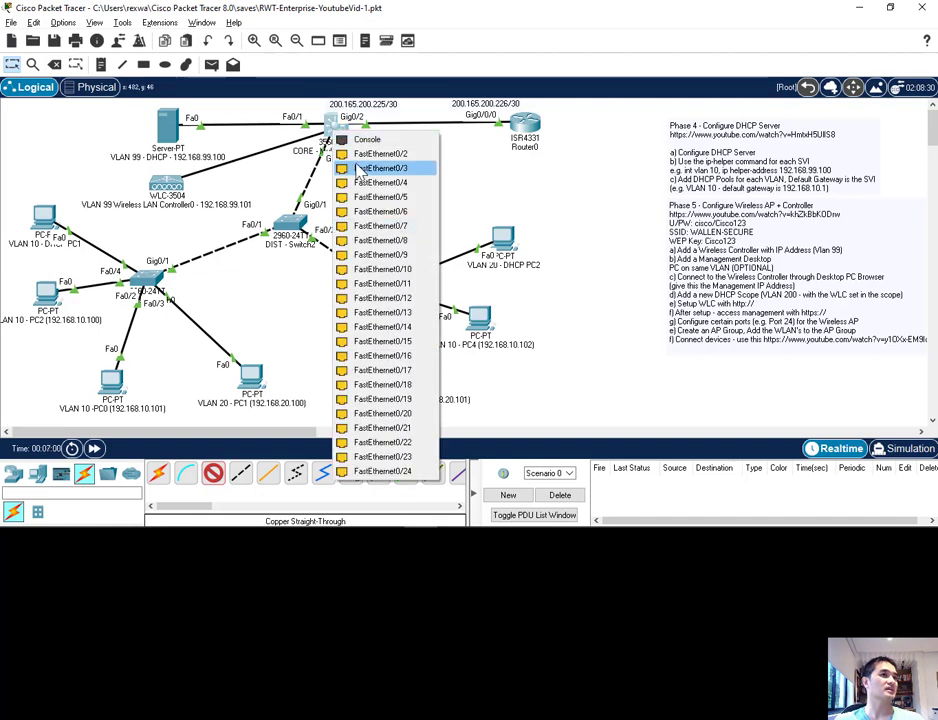
left_click(357, 157)
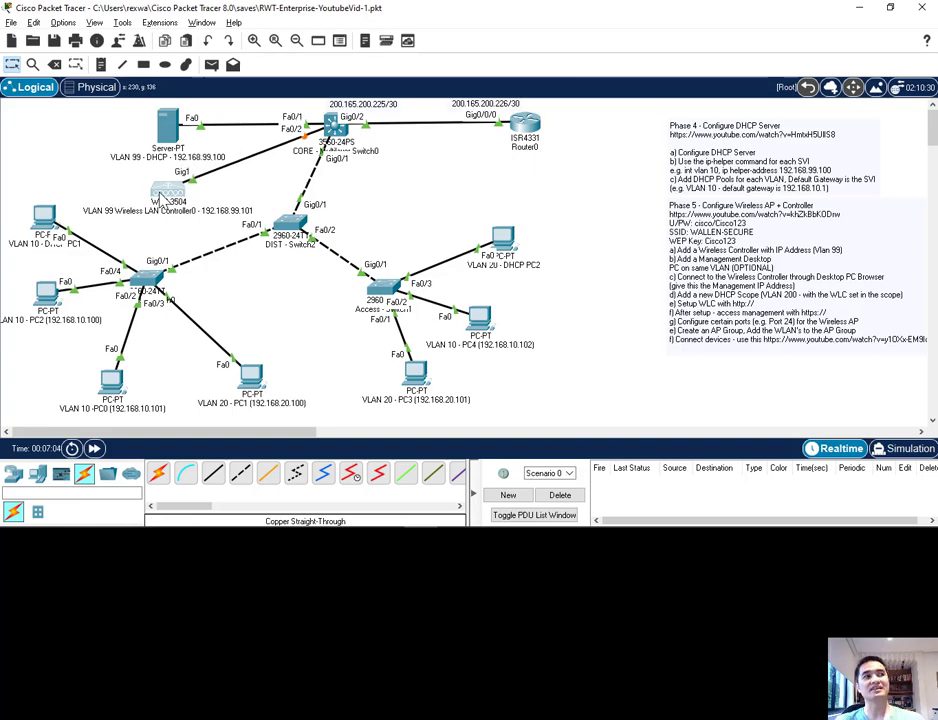
left_click_drag(160, 197, 157, 193)
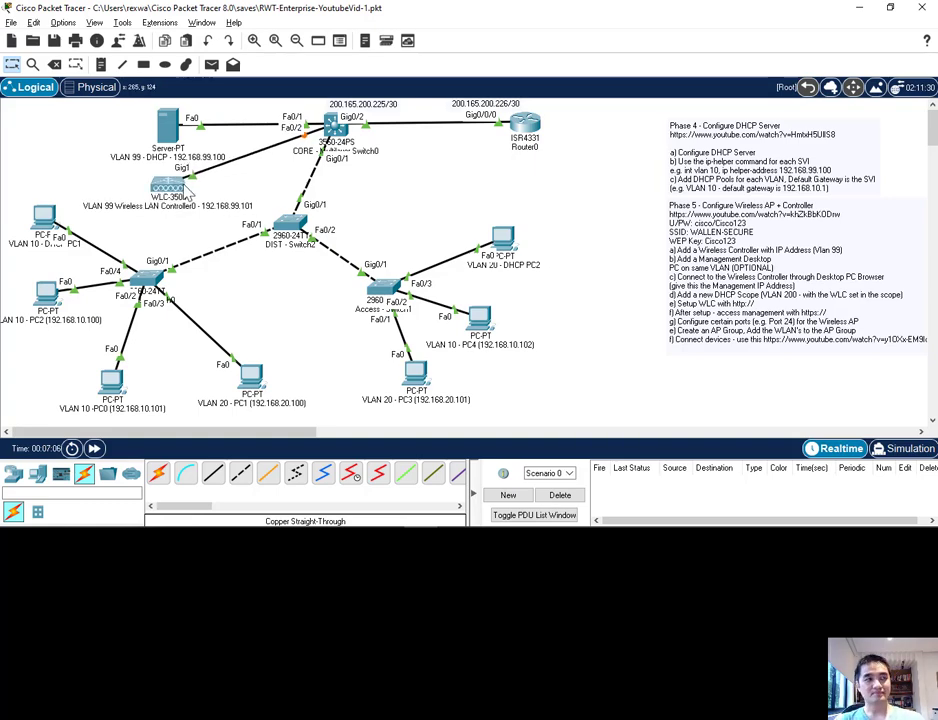
mouse_move(186, 194)
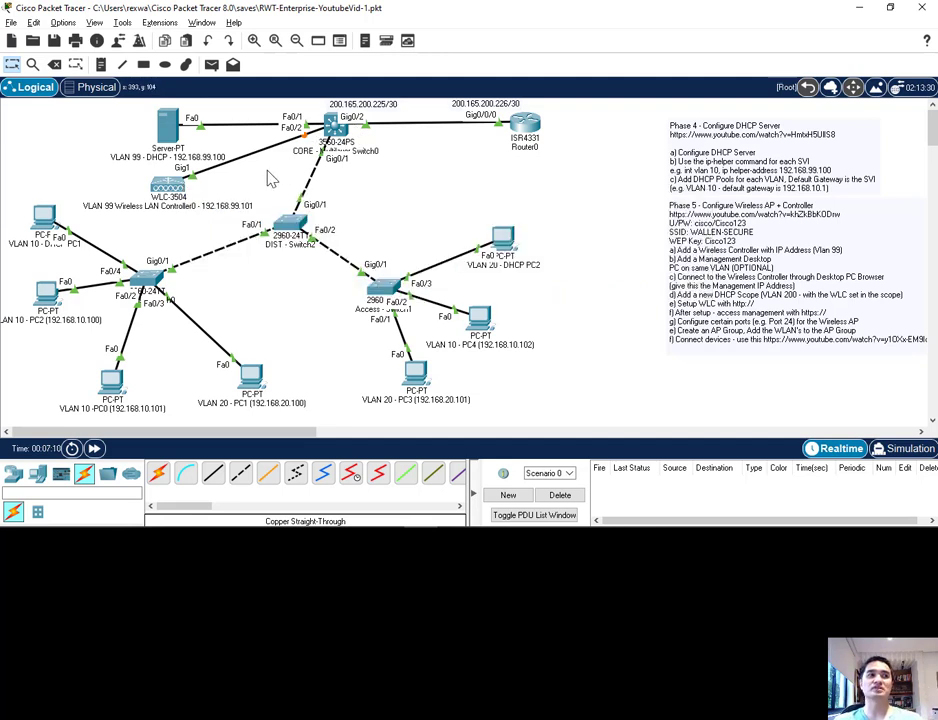
left_click(168, 188)
left_click(692, 31)
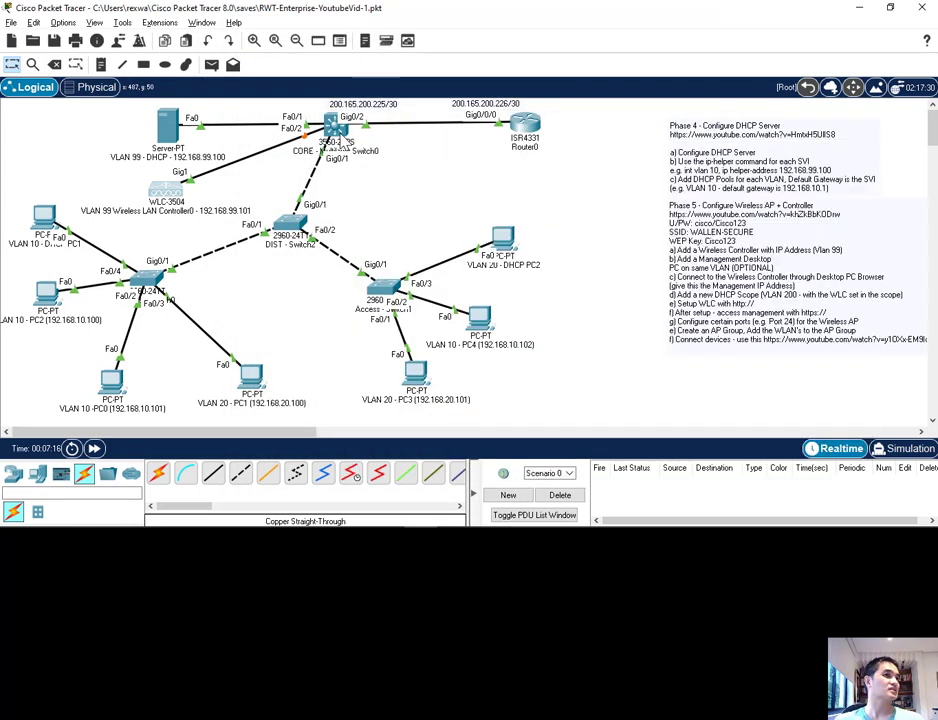
Step: Assign FastEthernet0/2 on the CORE multilayer switch to access VLAN 99 (MANAGEMENT) instead of the default VLAN
left_click(343, 140)
left_click(300, 56)
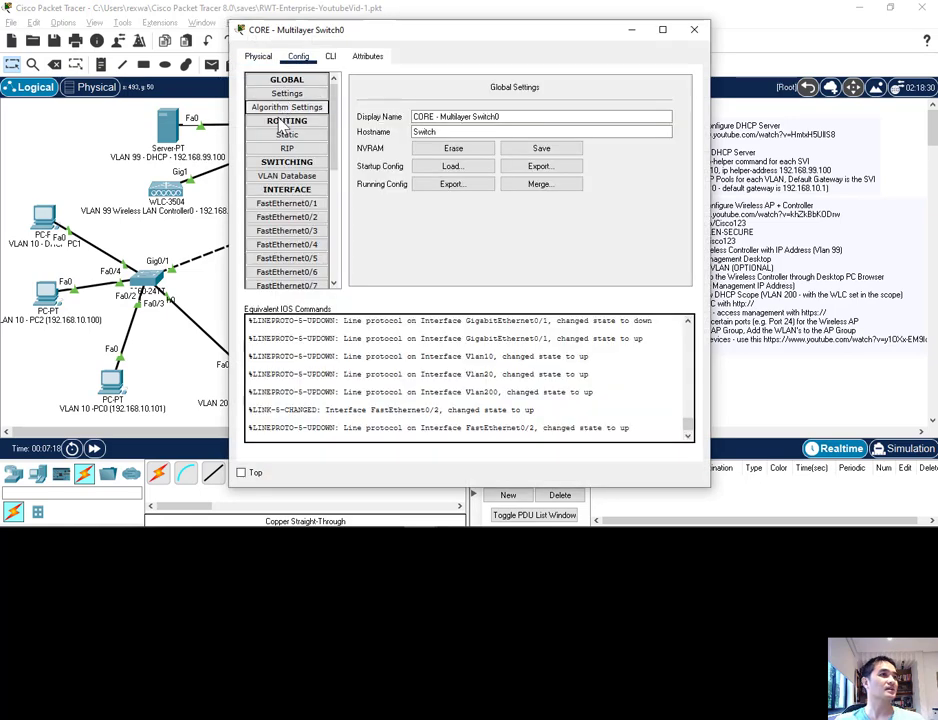
left_click(287, 217)
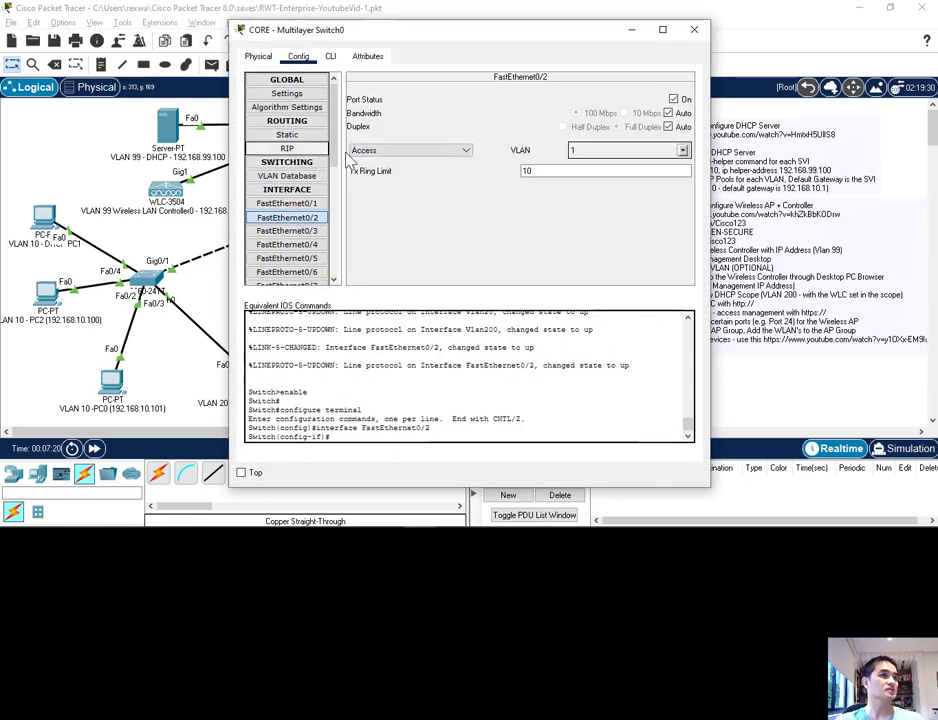
left_click(682, 150)
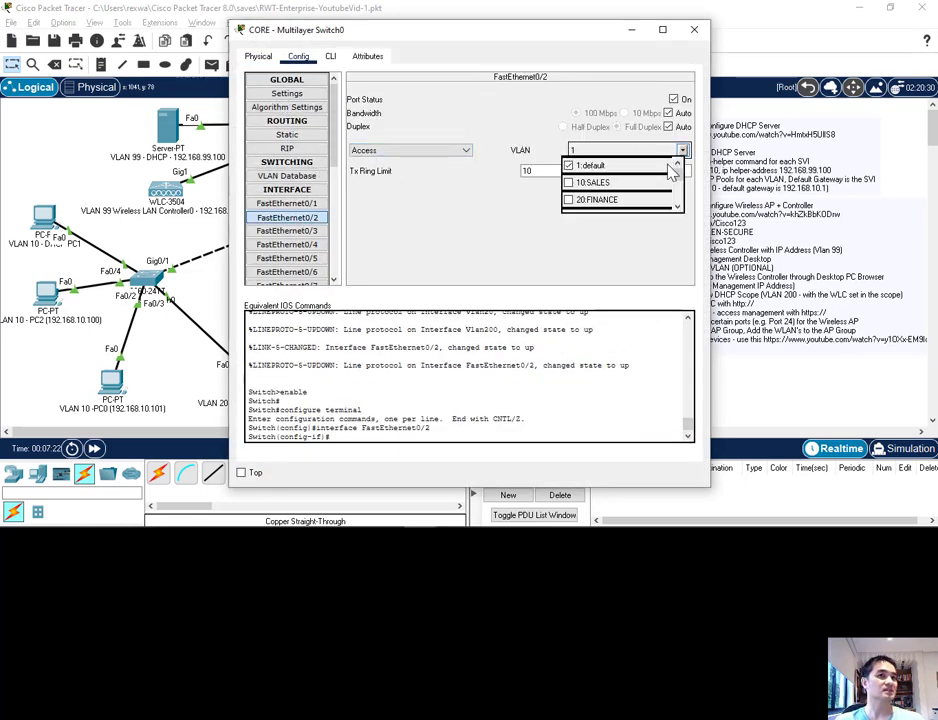
left_click_drag(678, 168, 678, 192)
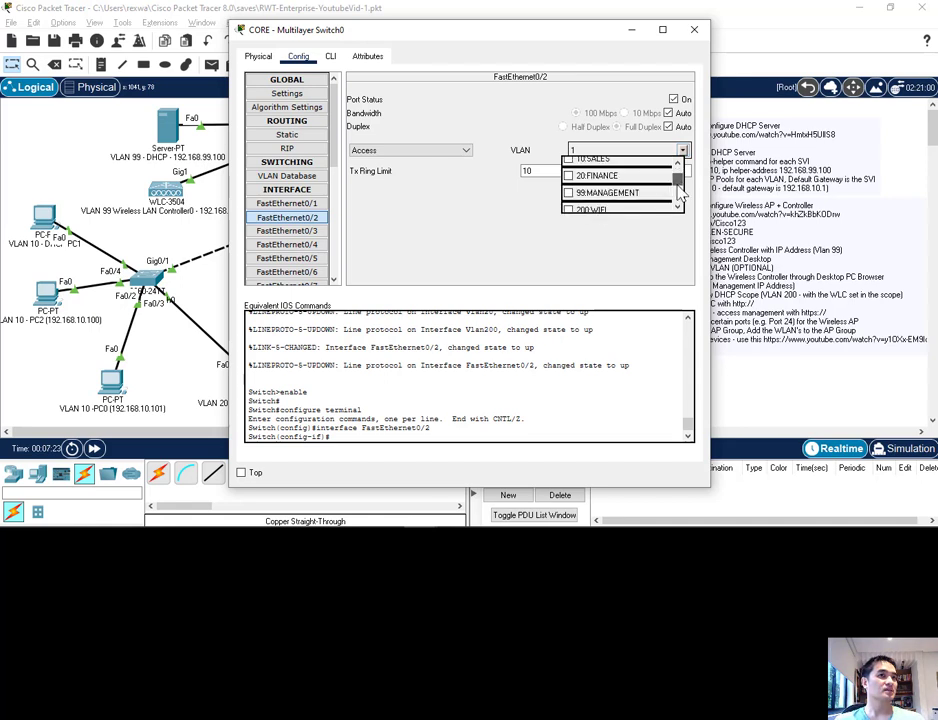
left_click(570, 193)
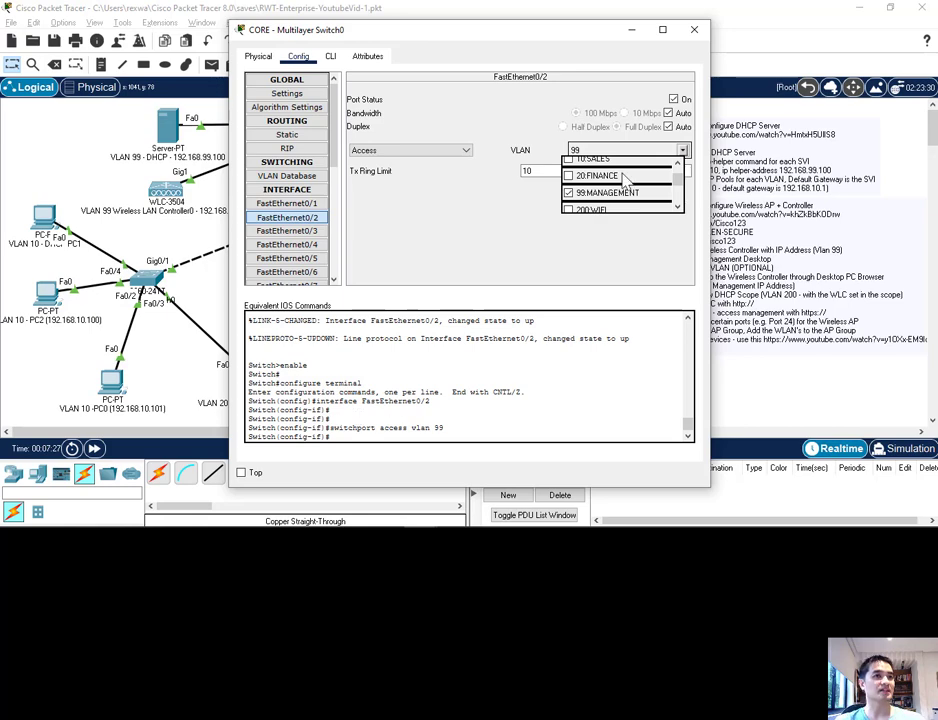
left_click(452, 251)
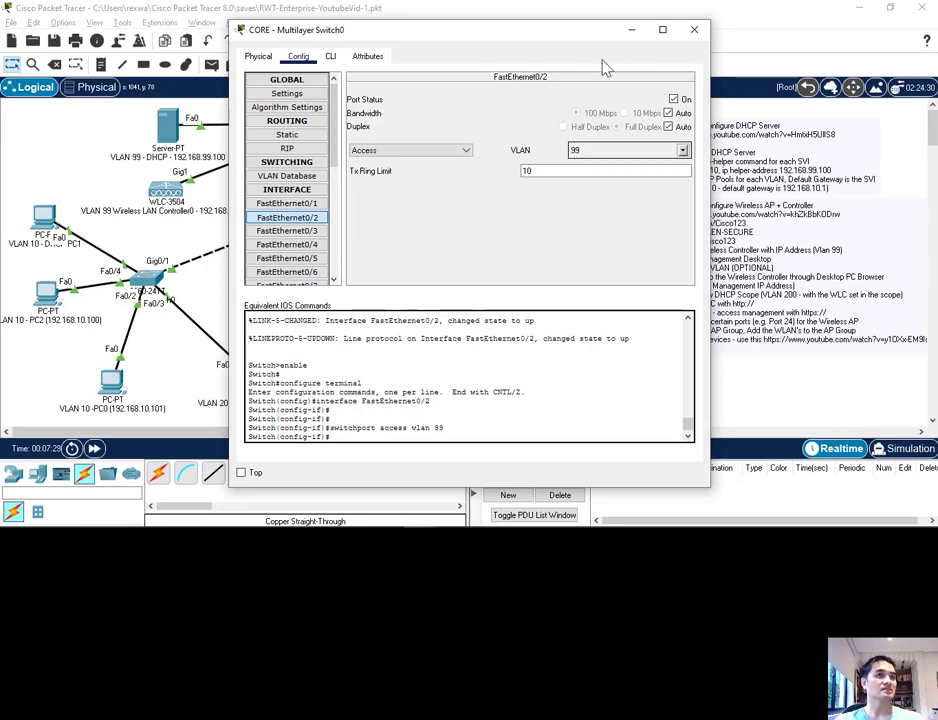
left_click(694, 29)
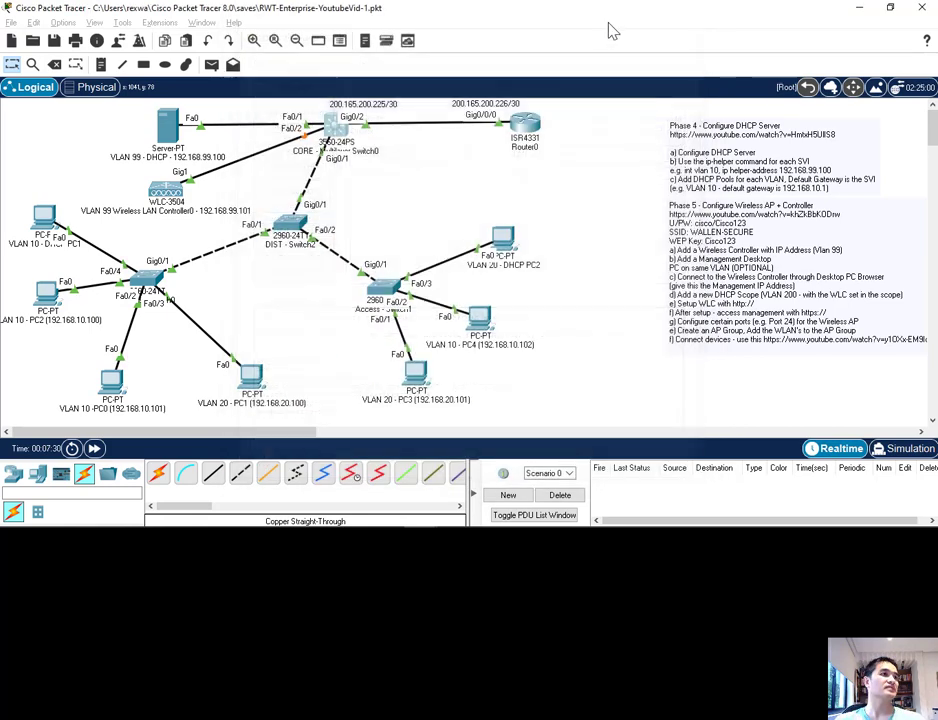
Step: Examine the wireless LAN controller's GigabitEthernet1 settings, device attributes and physical view
left_click(170, 192)
left_click(298, 56)
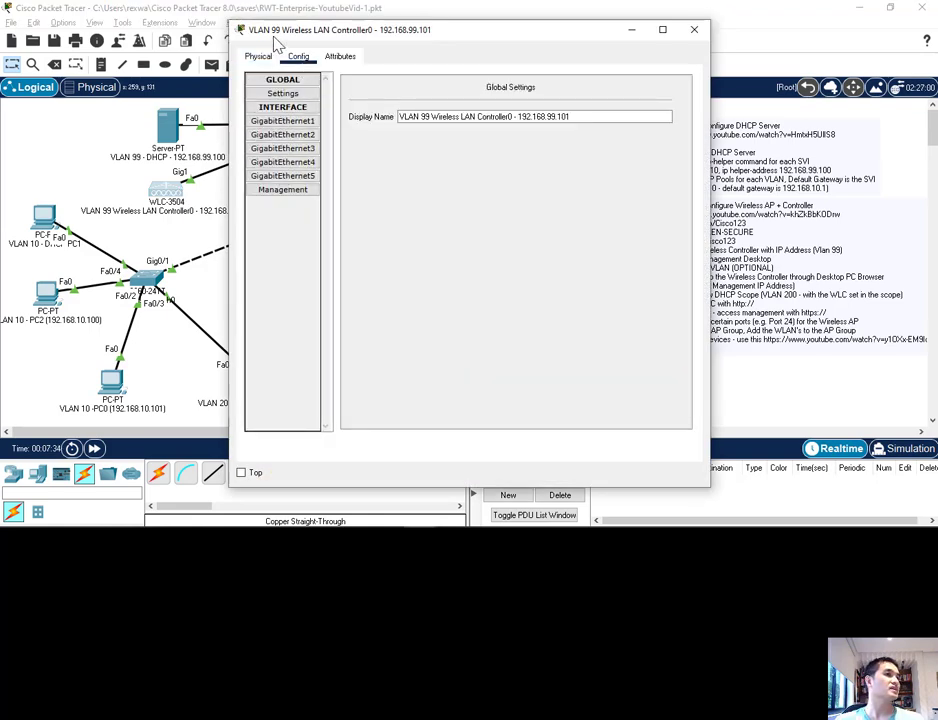
left_click(282, 120)
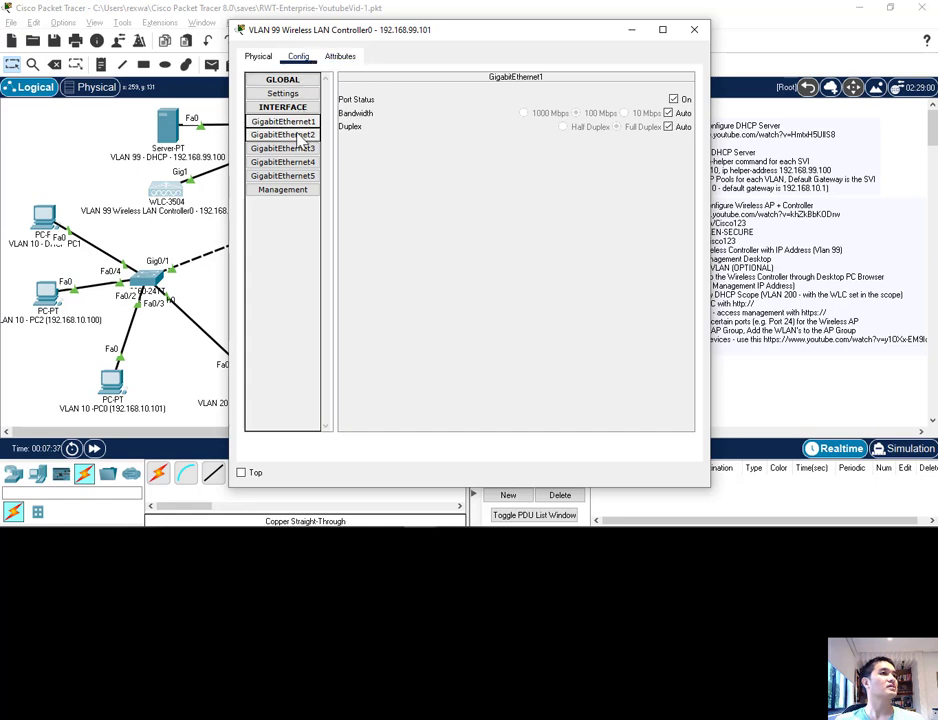
left_click(258, 56)
left_click(298, 56)
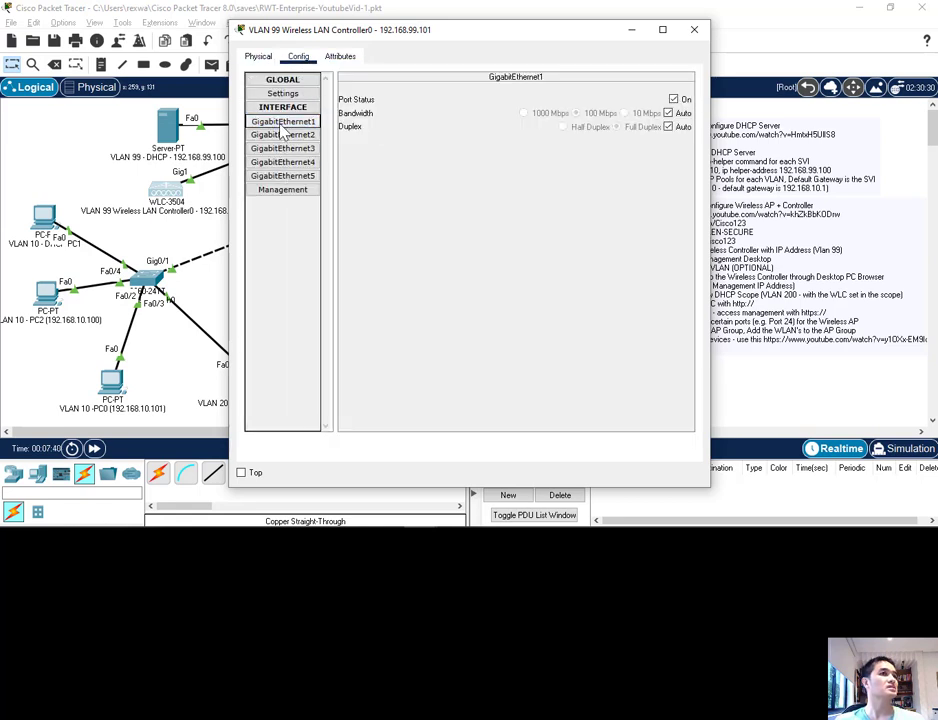
left_click(268, 148)
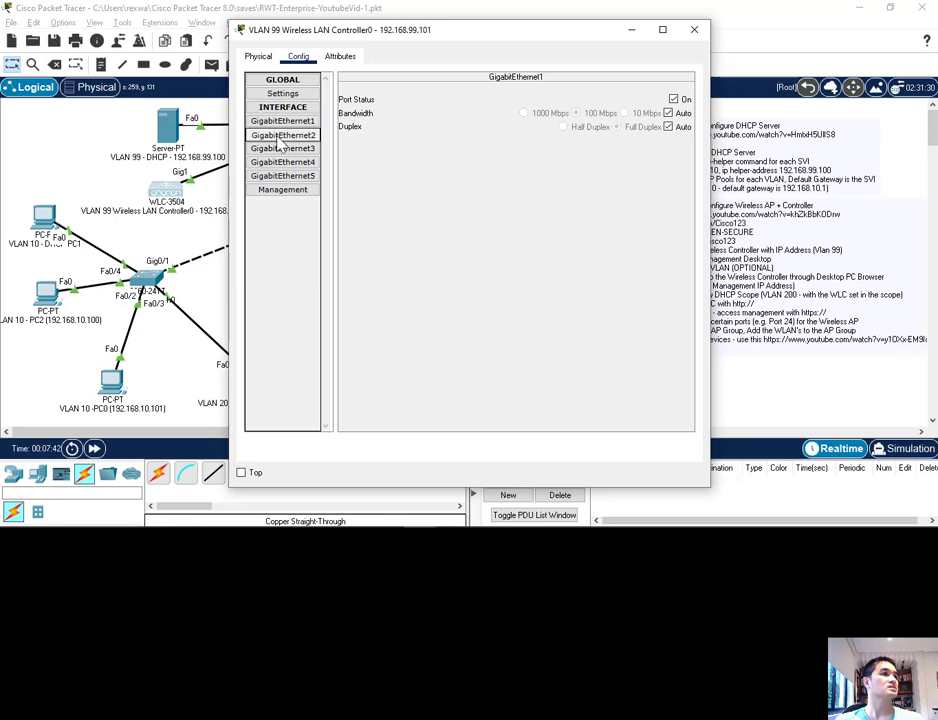
left_click(340, 56)
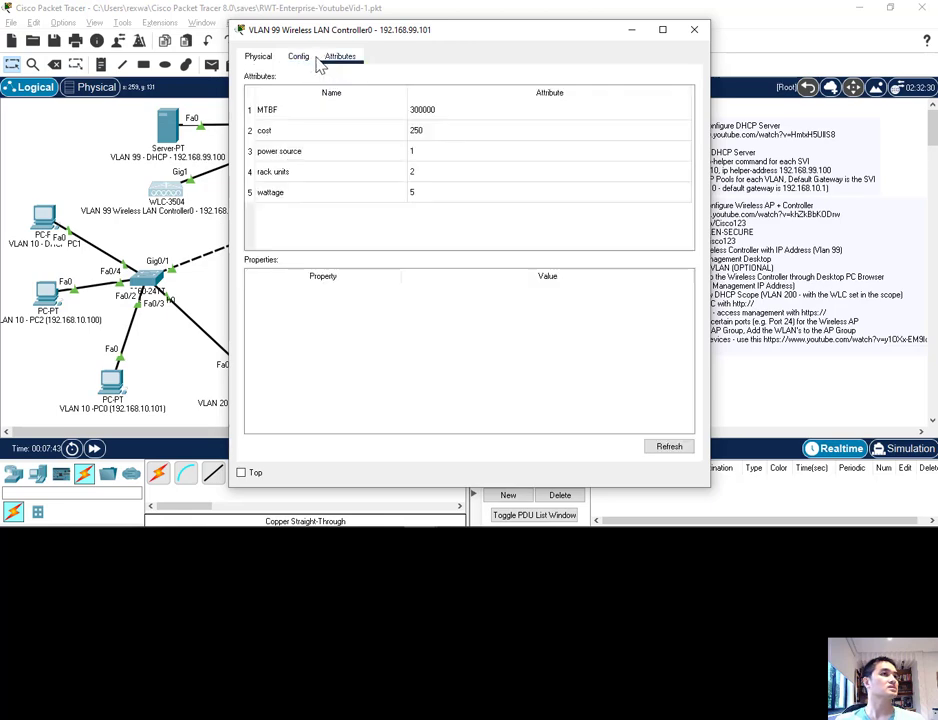
left_click(262, 57)
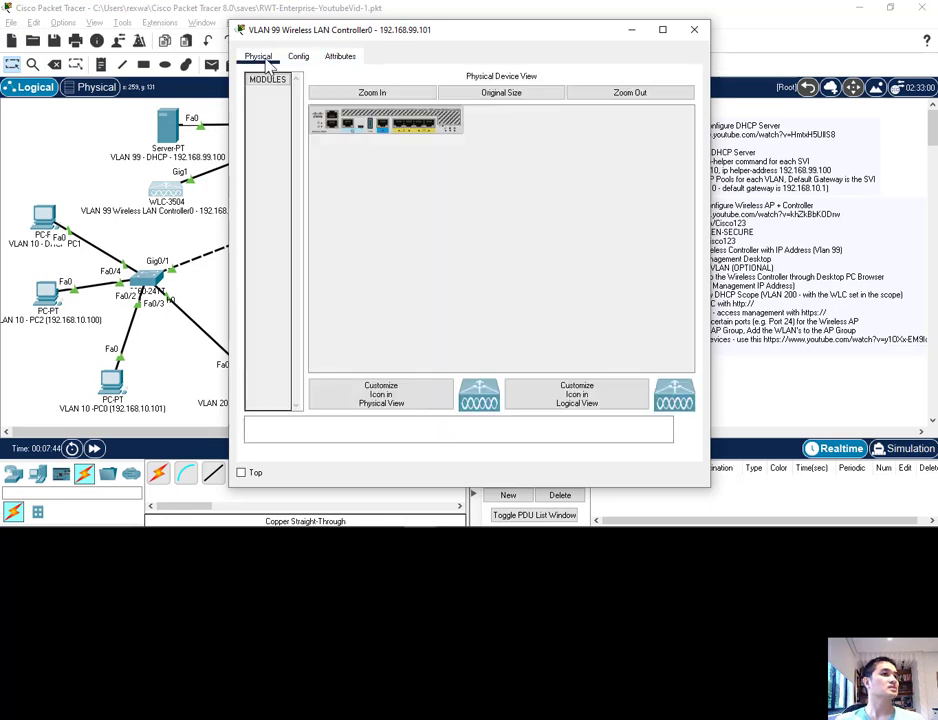
left_click(694, 29)
Step: Set the wireless LAN controller's management IPv4 address to 192.168.99.101
left_click(176, 197)
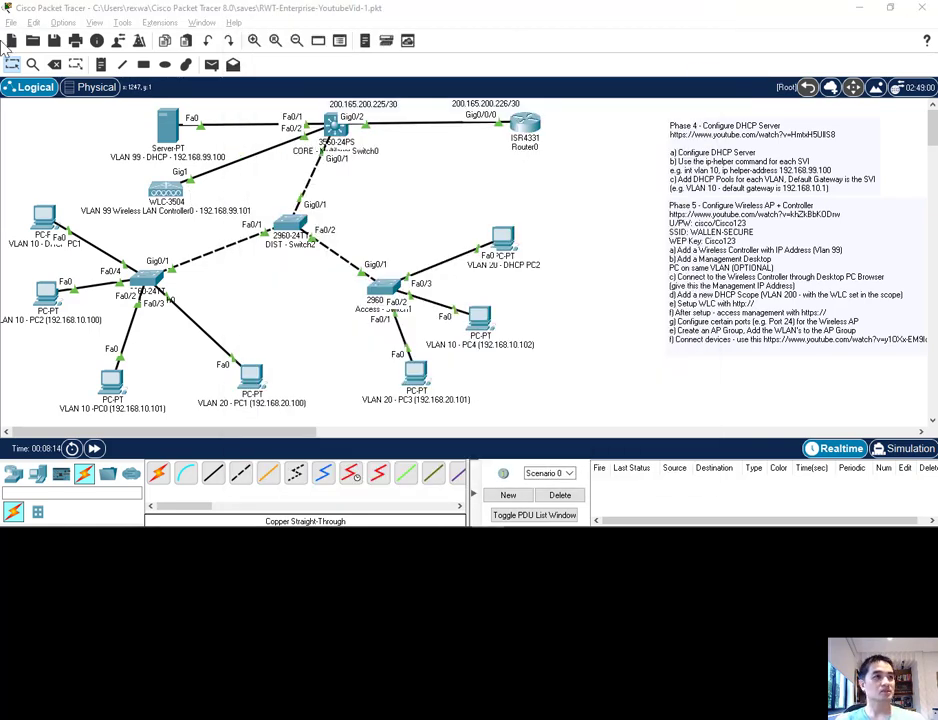
left_click(160, 191)
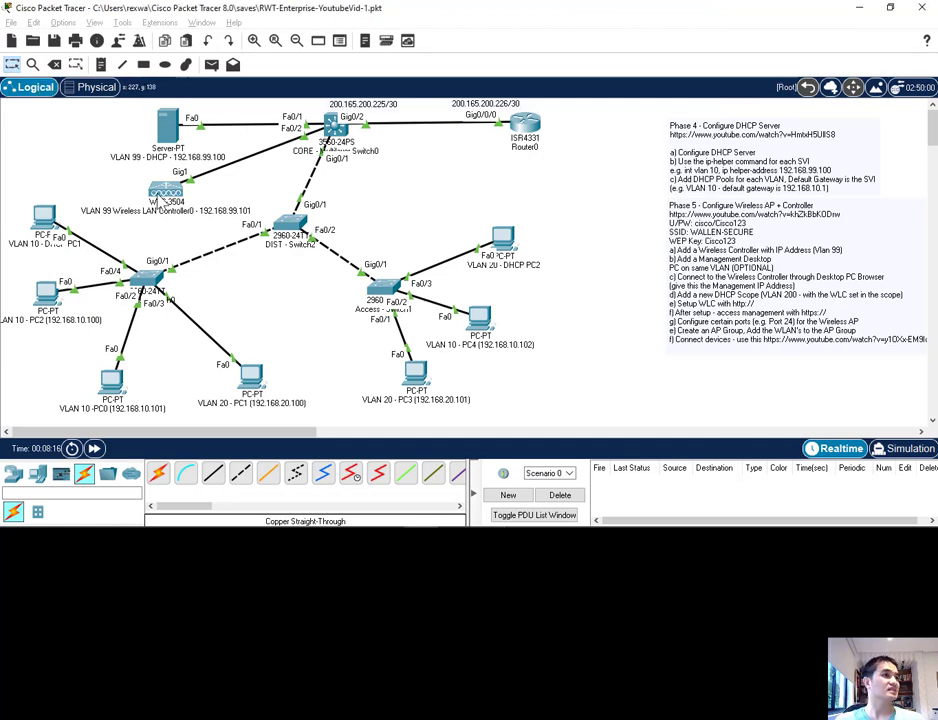
left_click(262, 121)
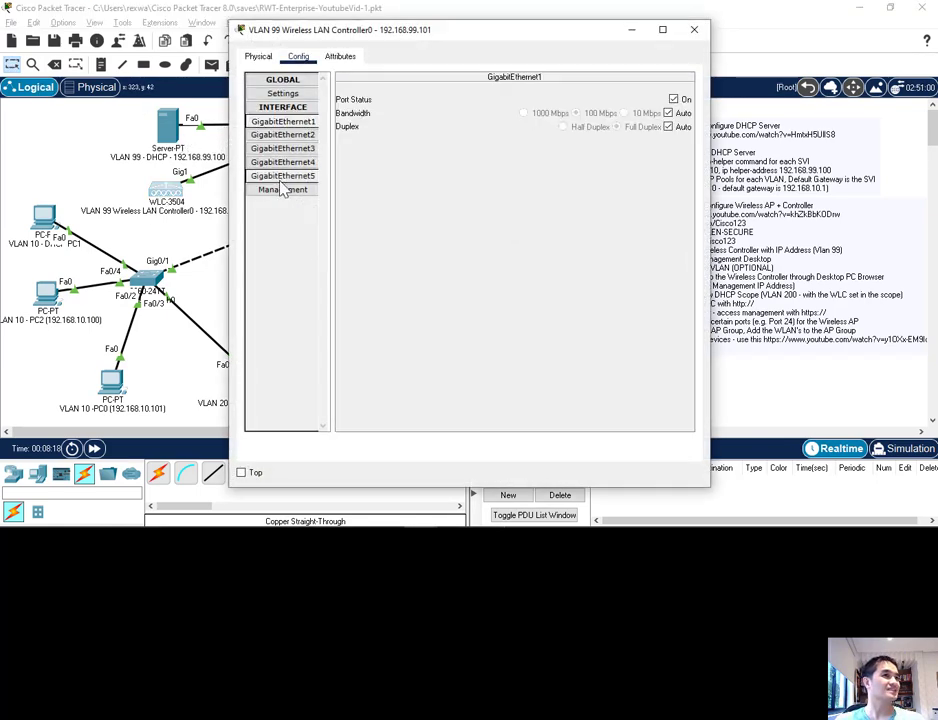
left_click(285, 191)
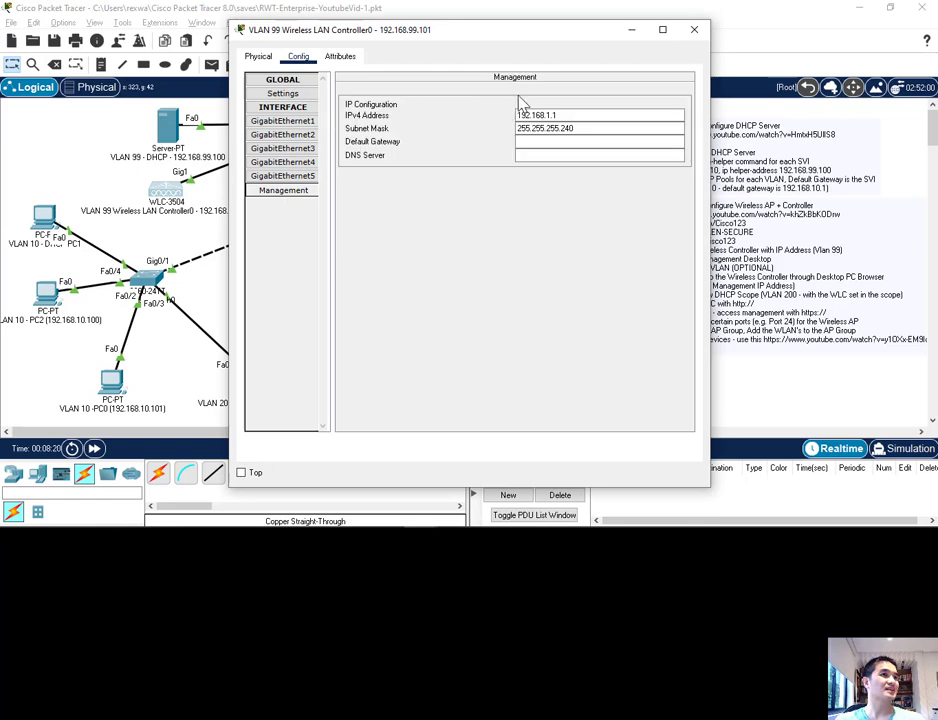
left_click_drag(603, 114, 425, 118)
type("192")
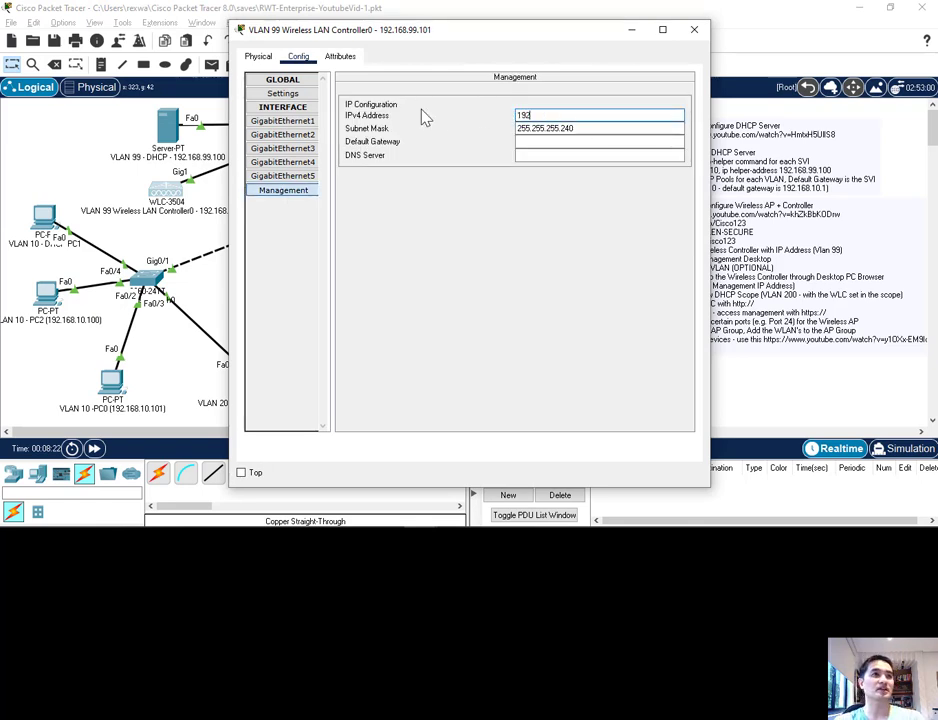
type(".168.9")
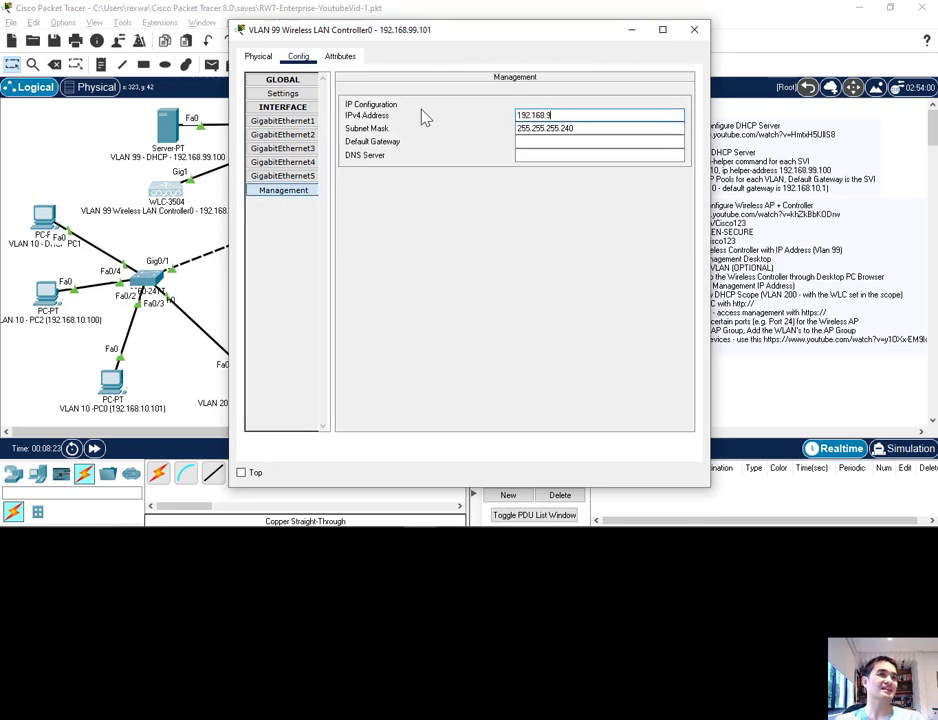
type("9.101")
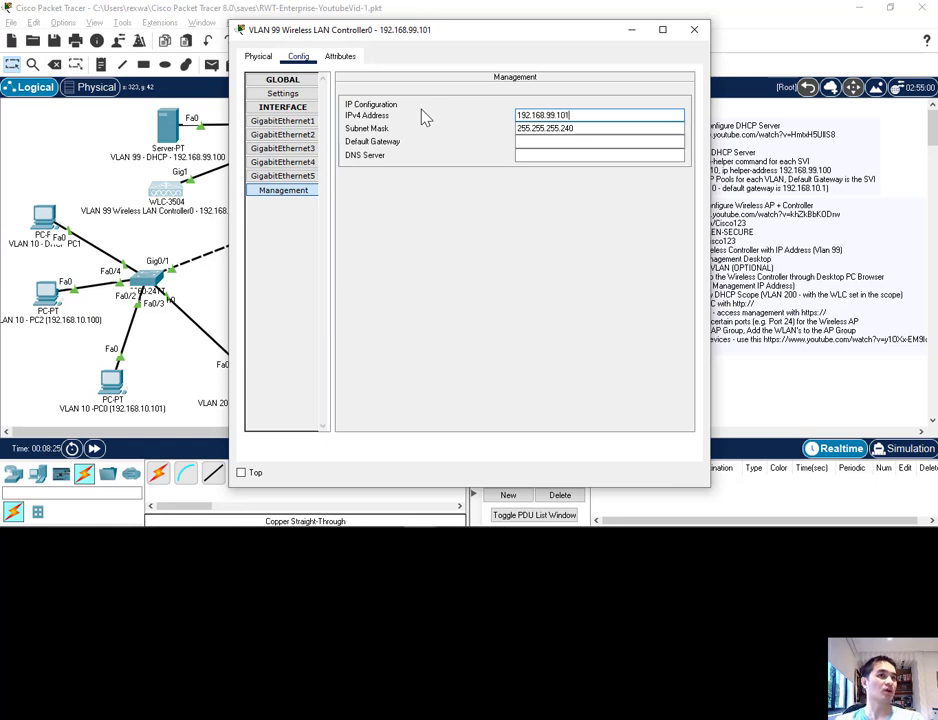
Step: Set the subnet mask of the controller's management interface to 255.255.255.0
key("Tab")
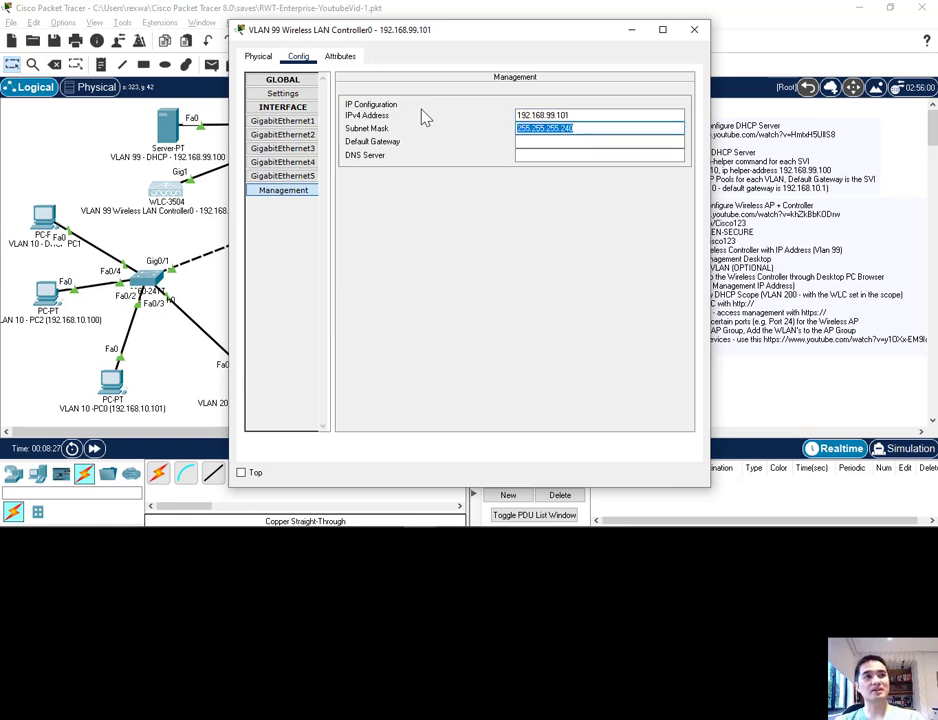
type("255.255")
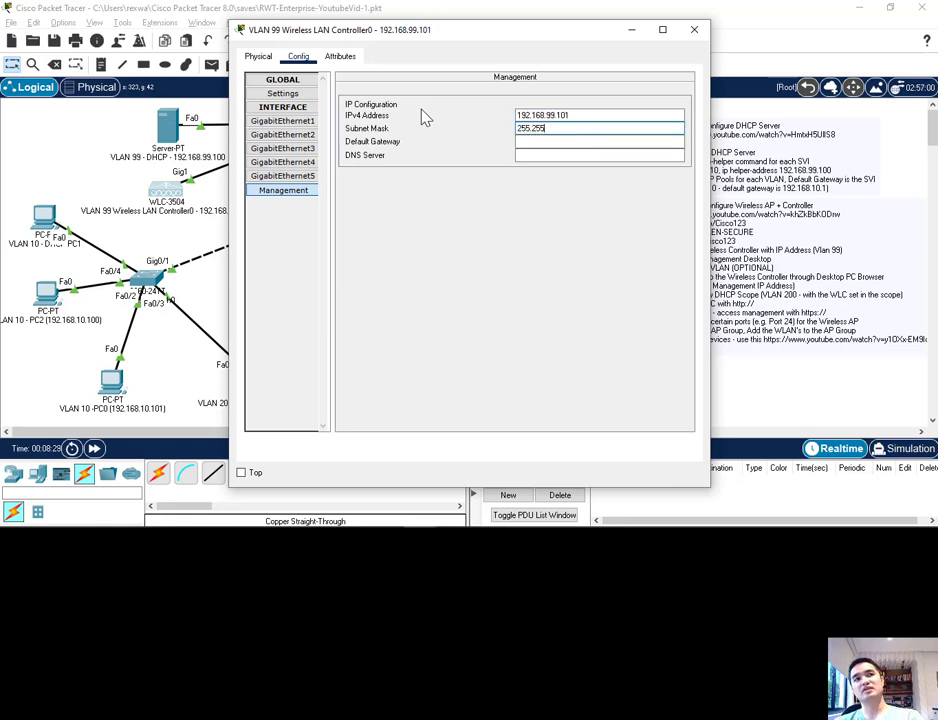
type(".")
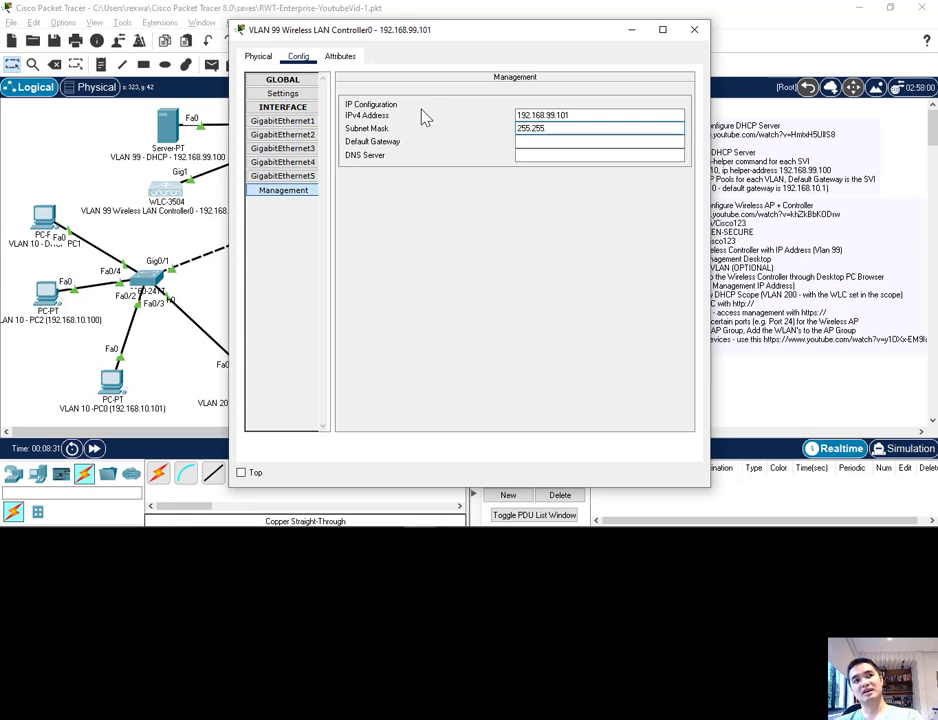
type("255")
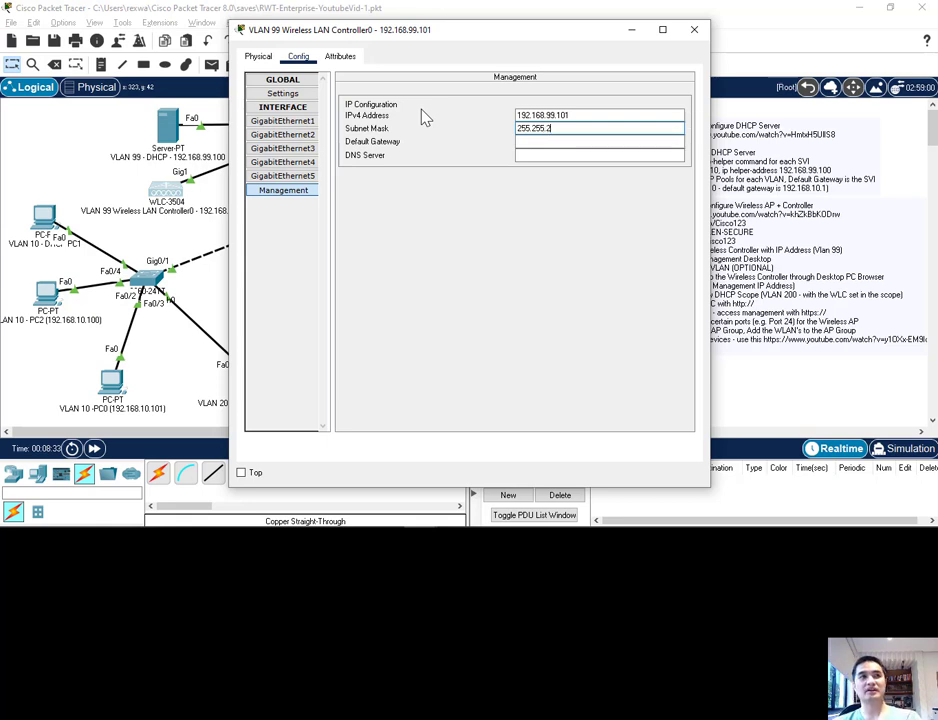
type(".0")
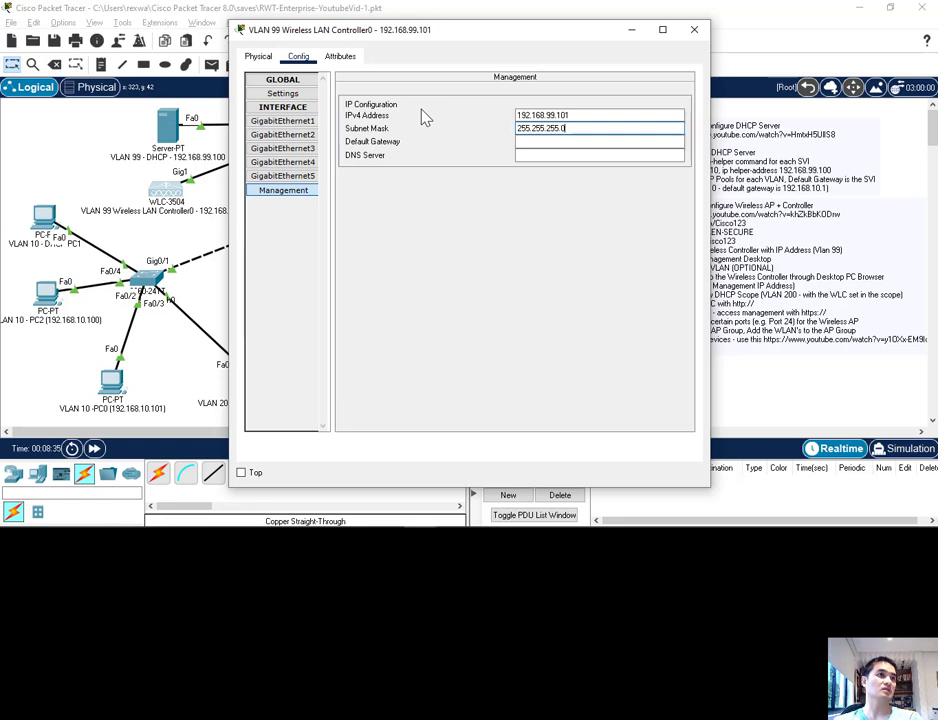
Step: Give the controller's management interface the default gateway 192.168.99.1 and DNS server 8.8.8.8, and close its configuration
key("Tab")
type("192")
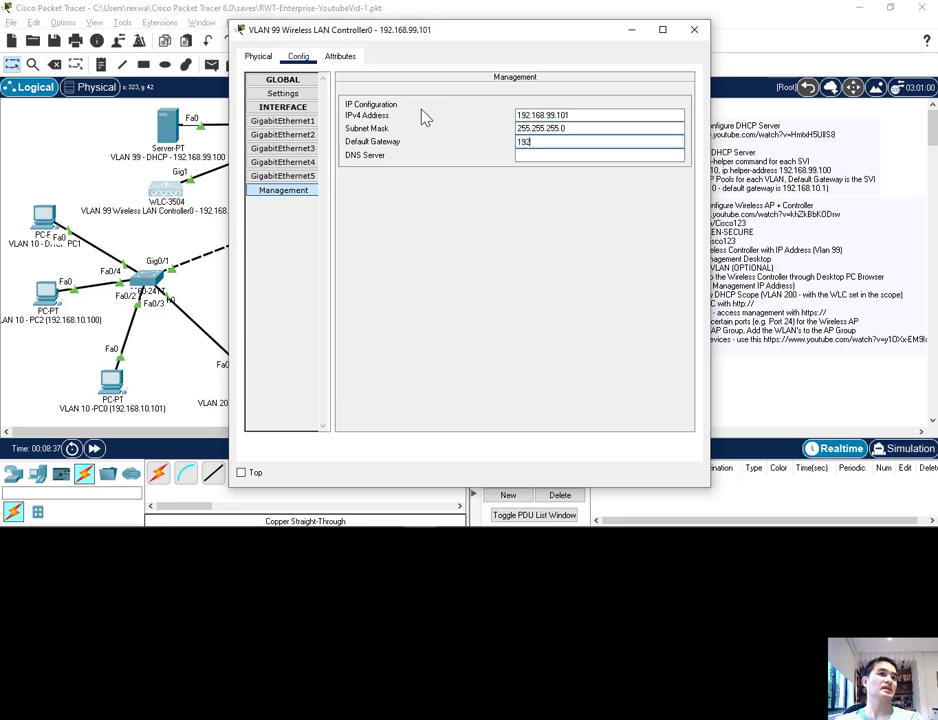
type(".168.")
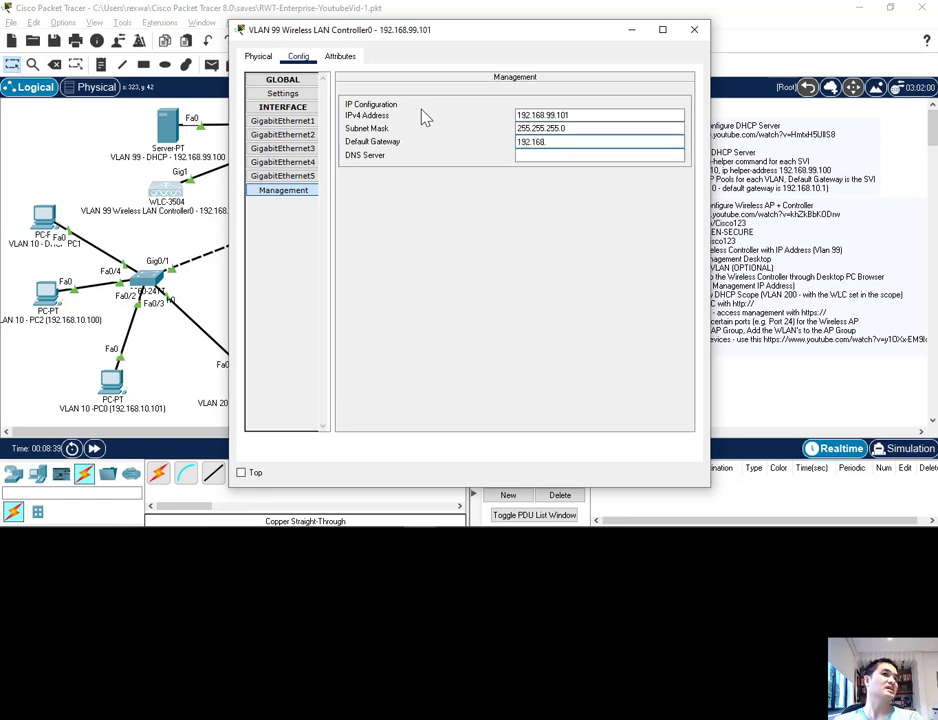
type("99")
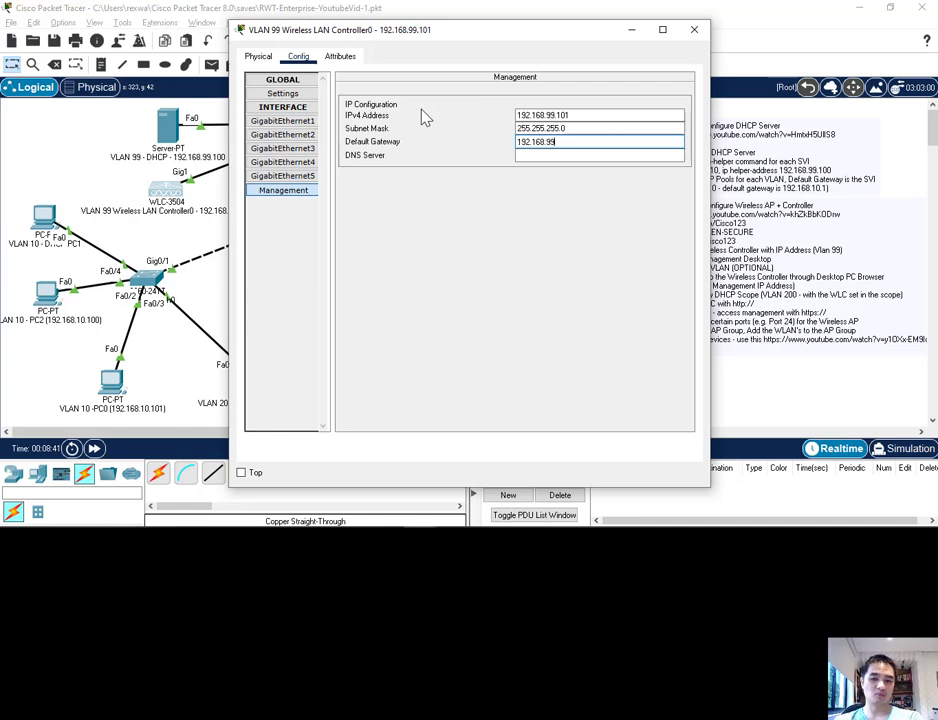
type(".1")
key("Tab")
type("8.8.8.8")
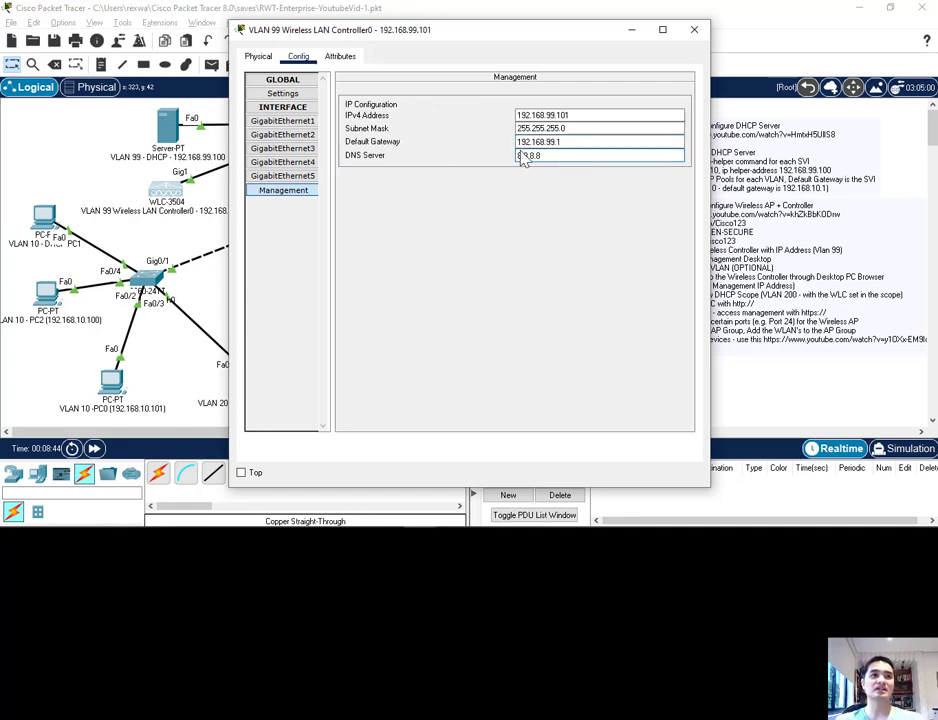
left_click_drag(480, 36, 511, 45)
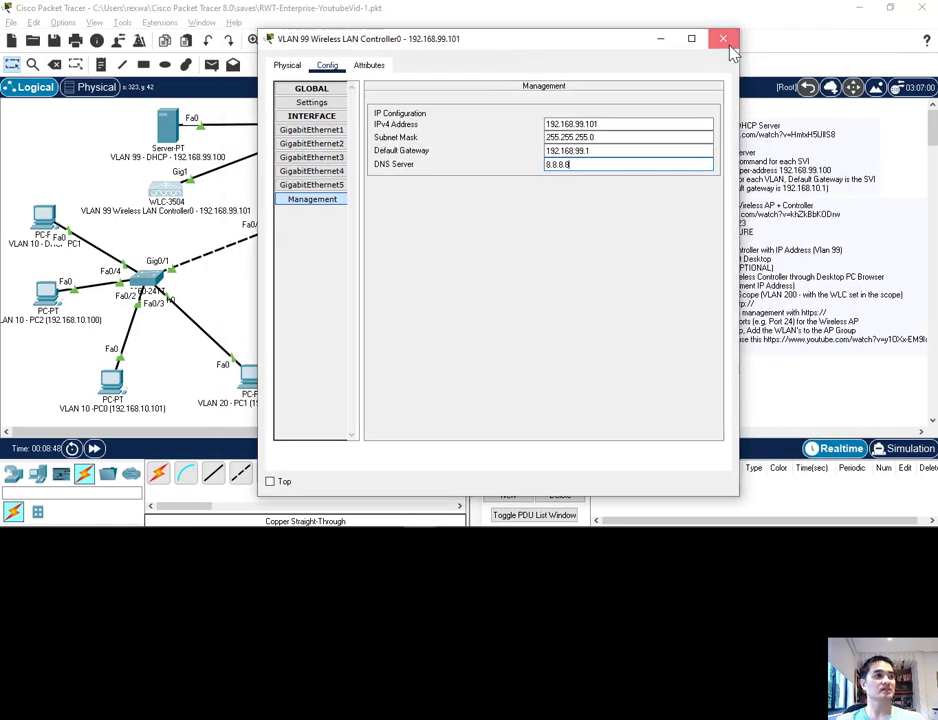
left_click(727, 41)
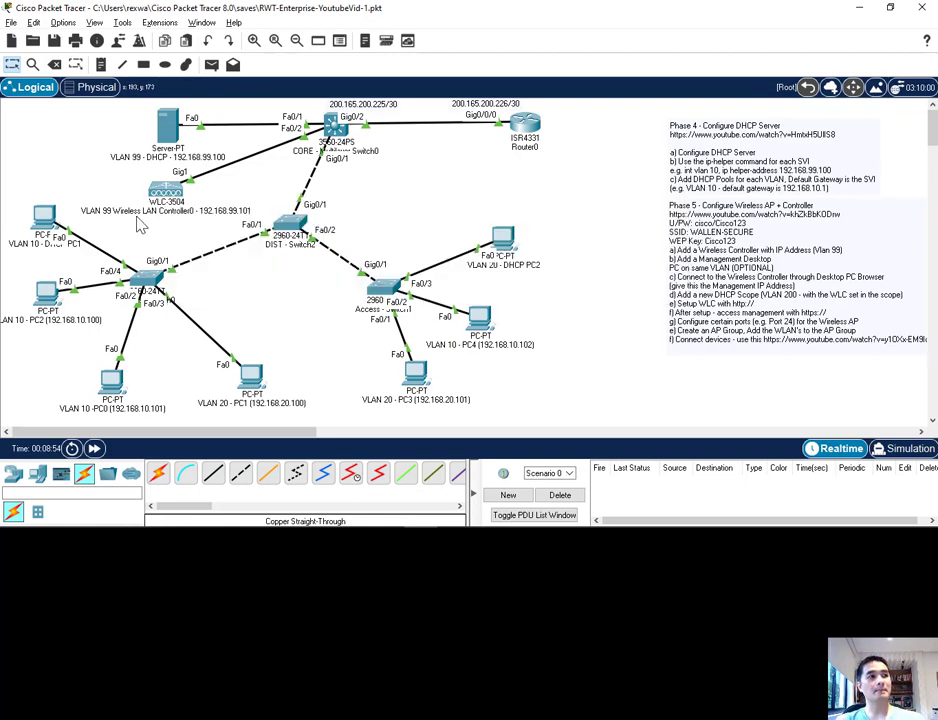
Step: Ping the wireless controller at 192.168.99.101 from the command prompt of VLAN 20 - DHCP PC2 and fast-forward the simulation time
left_click(506, 230)
left_click(339, 57)
left_click(544, 165)
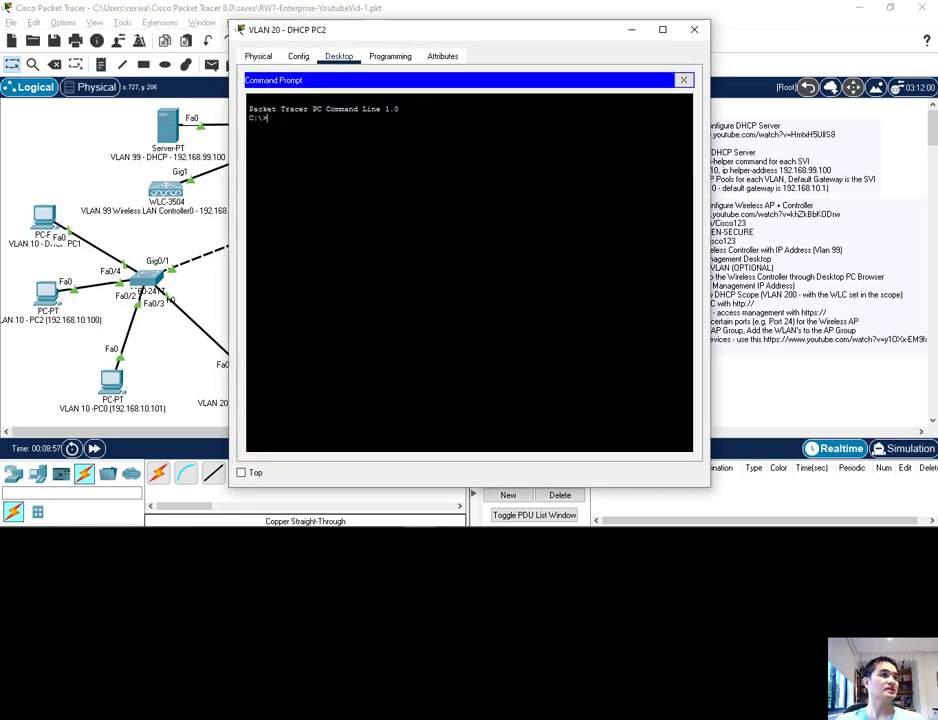
left_click_drag(368, 40, 497, 62)
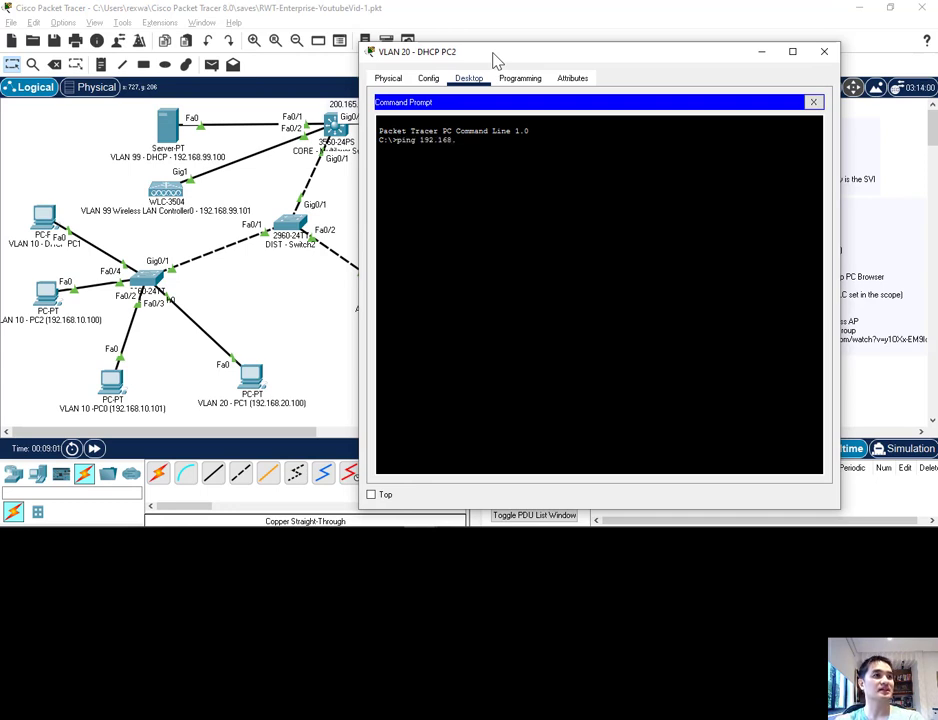
type("ping 192.168.99.101")
key("Return")
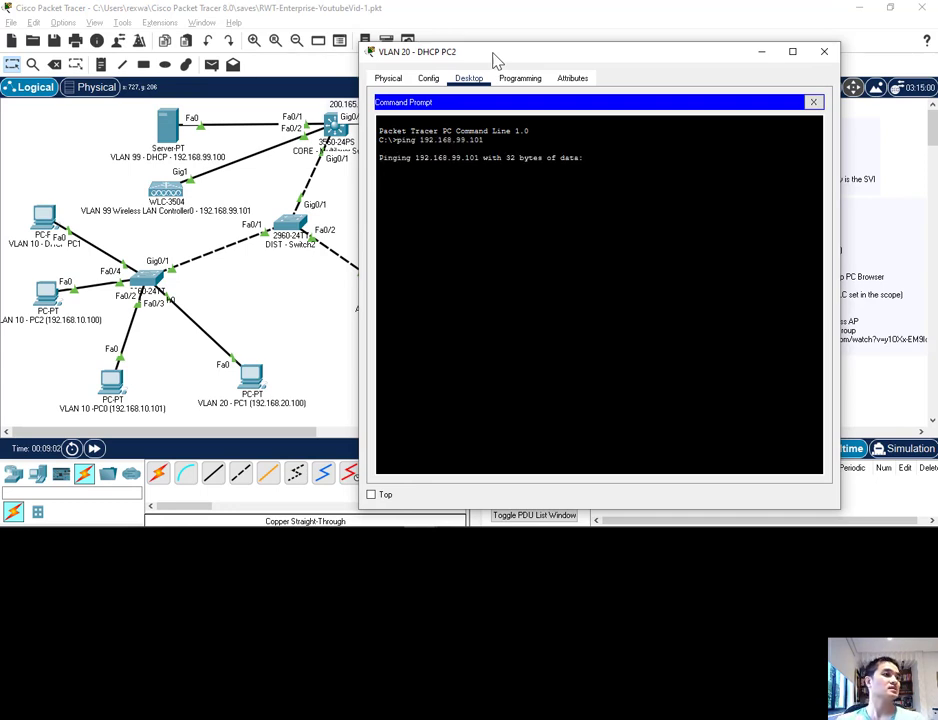
left_click(94, 449)
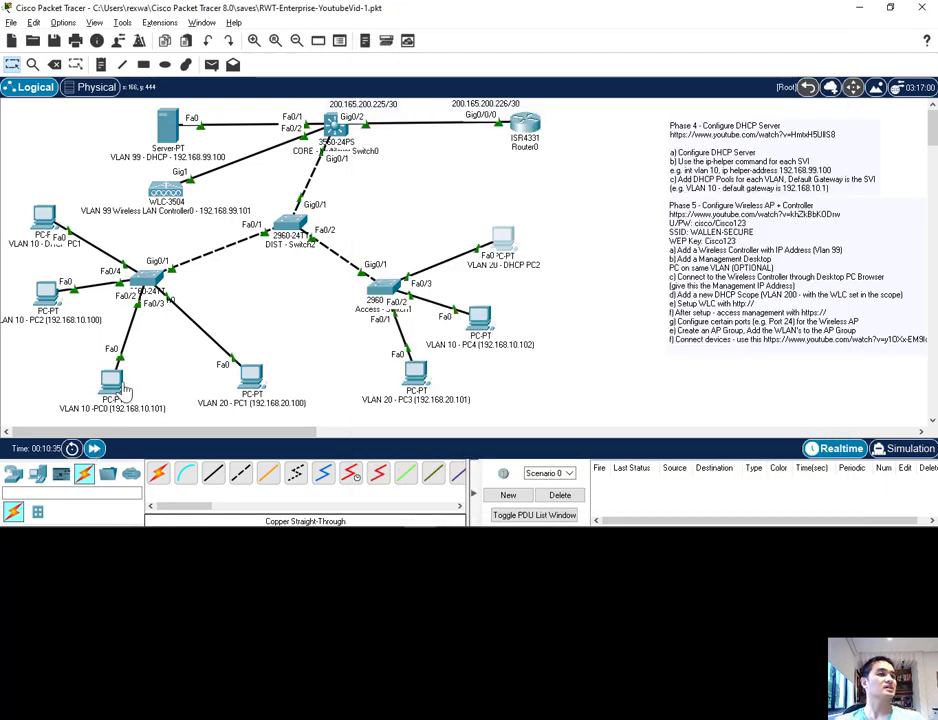
Step: Repeat the ping to the wireless controller at 192.168.99.101 and close the window of VLAN 20 - DHCP PC2
key("Up")
key("Return")
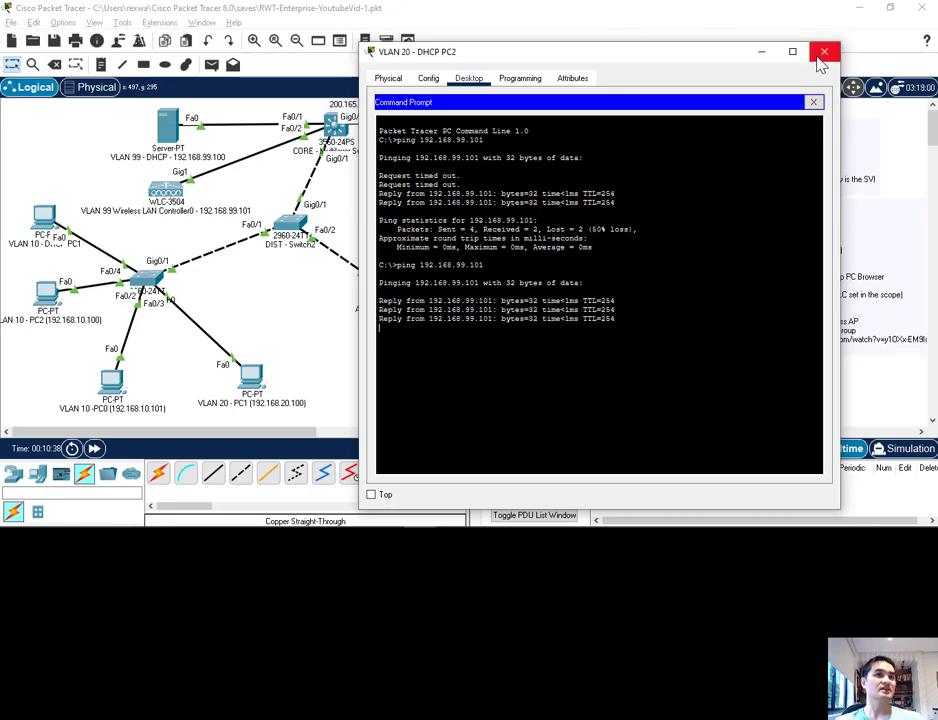
left_click(824, 51)
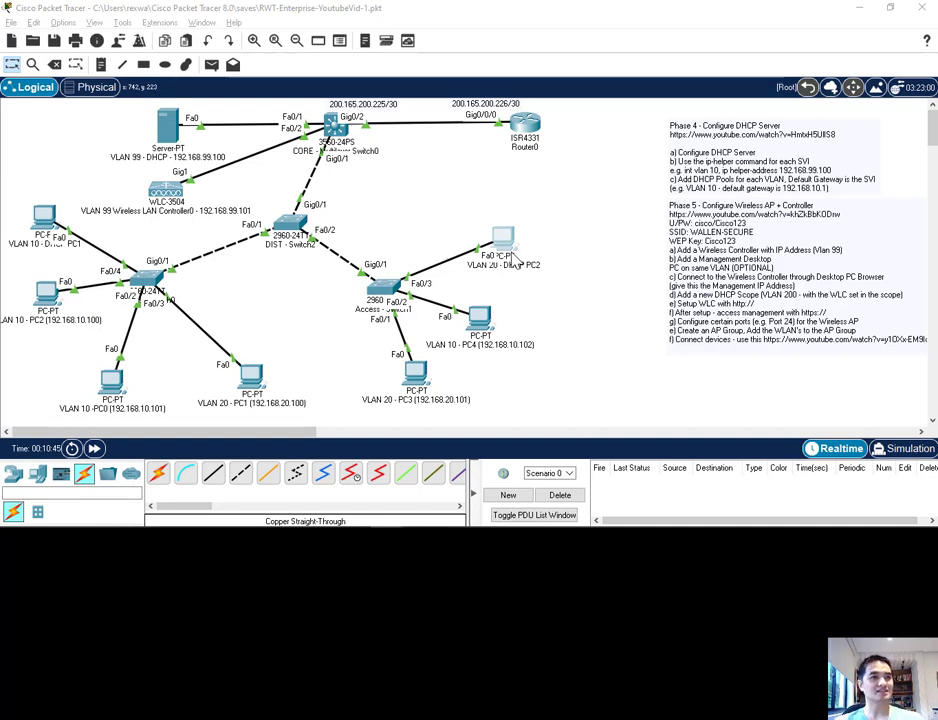
left_click(404, 213)
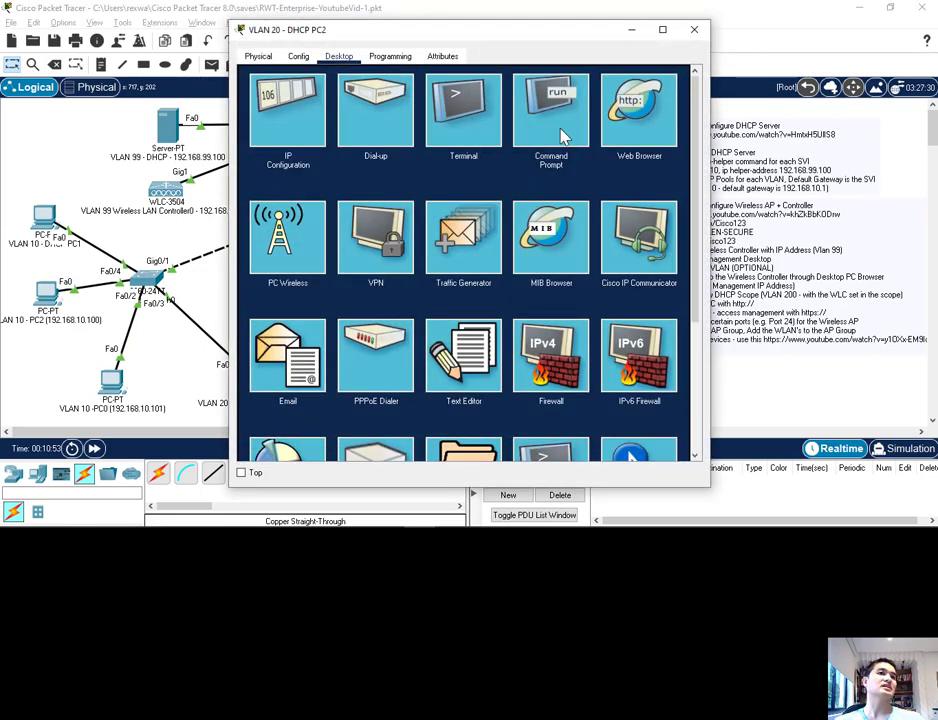
left_click(640, 115)
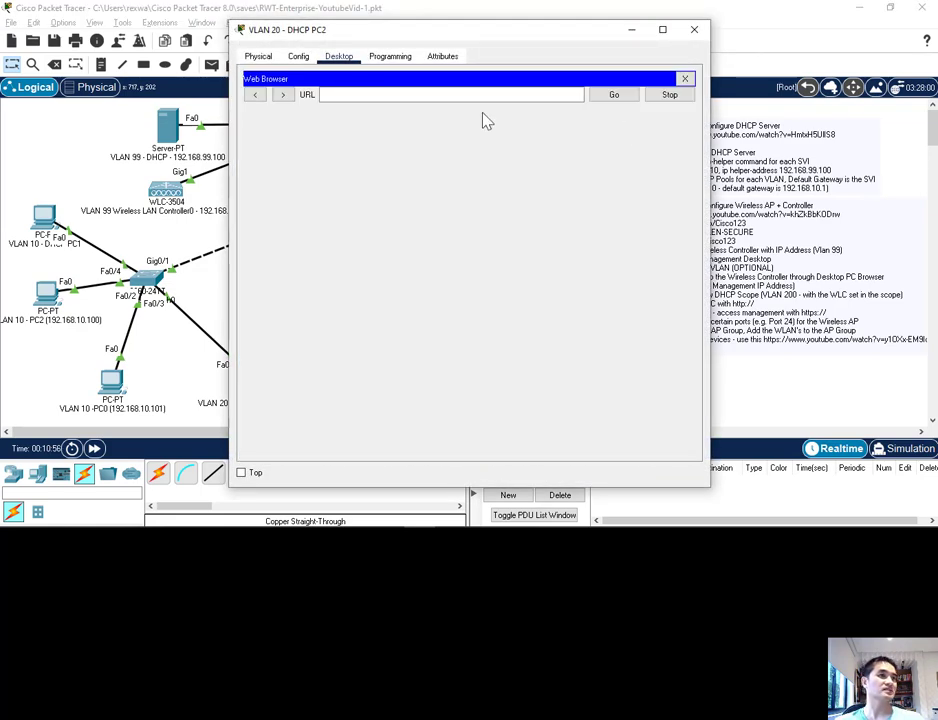
left_click(340, 95)
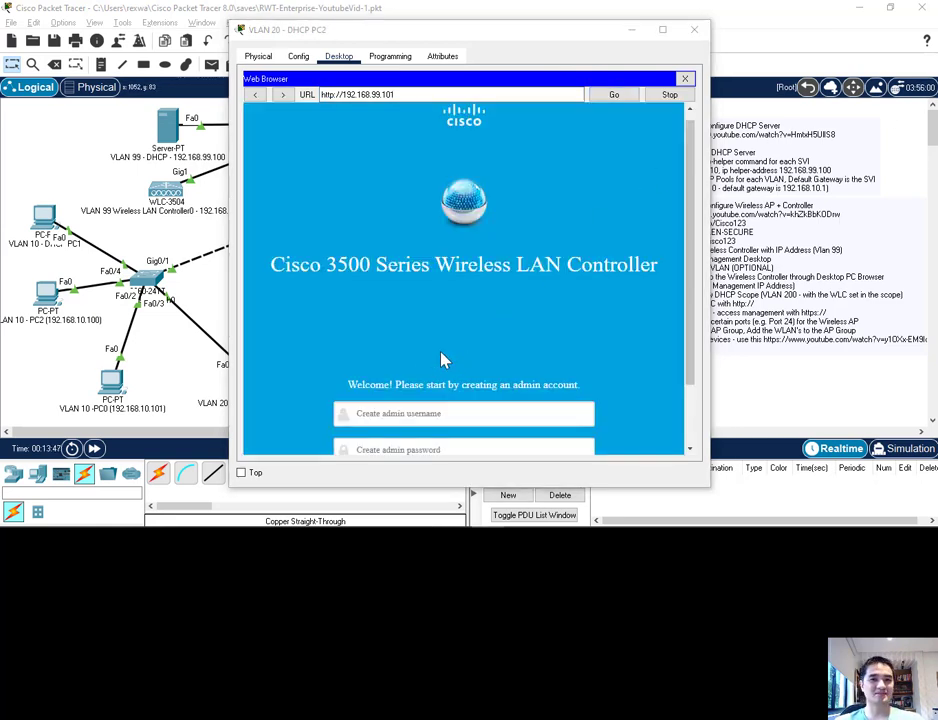
Step: Create the controller's admin account with the username cisco, enter and confirm the admin password, and start the setup
scroll(404, 389, "down", 1)
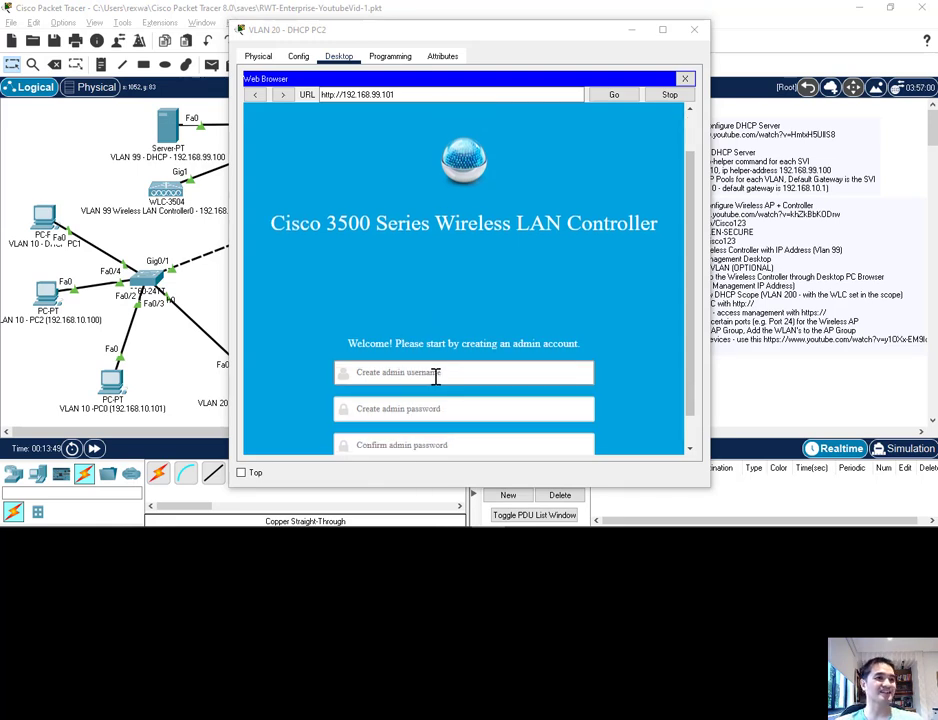
left_click(434, 375)
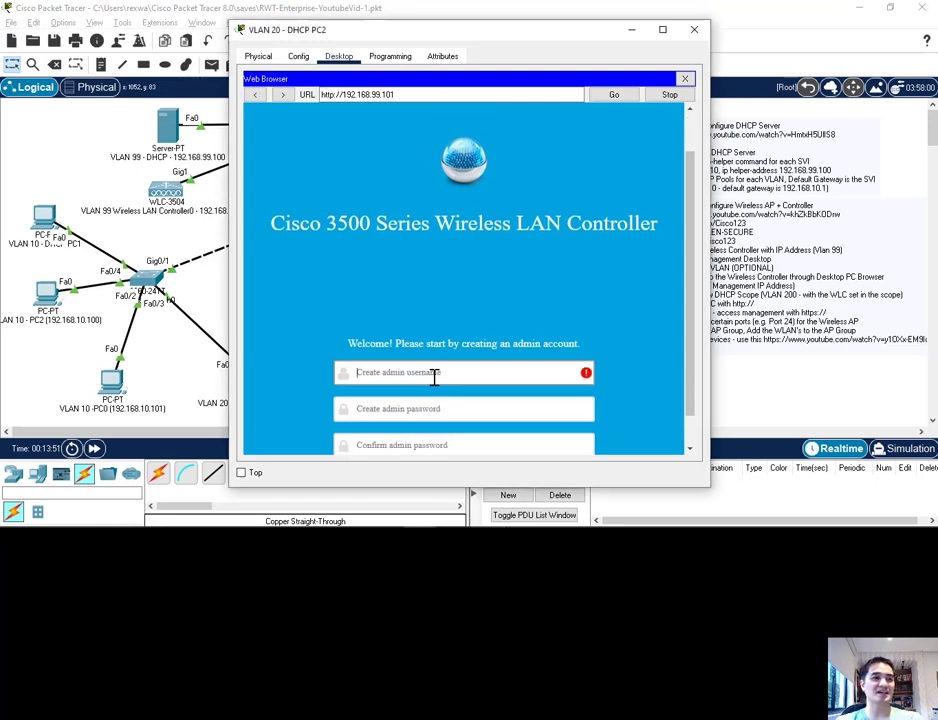
type("cisco")
key("Tab")
type("cisc")
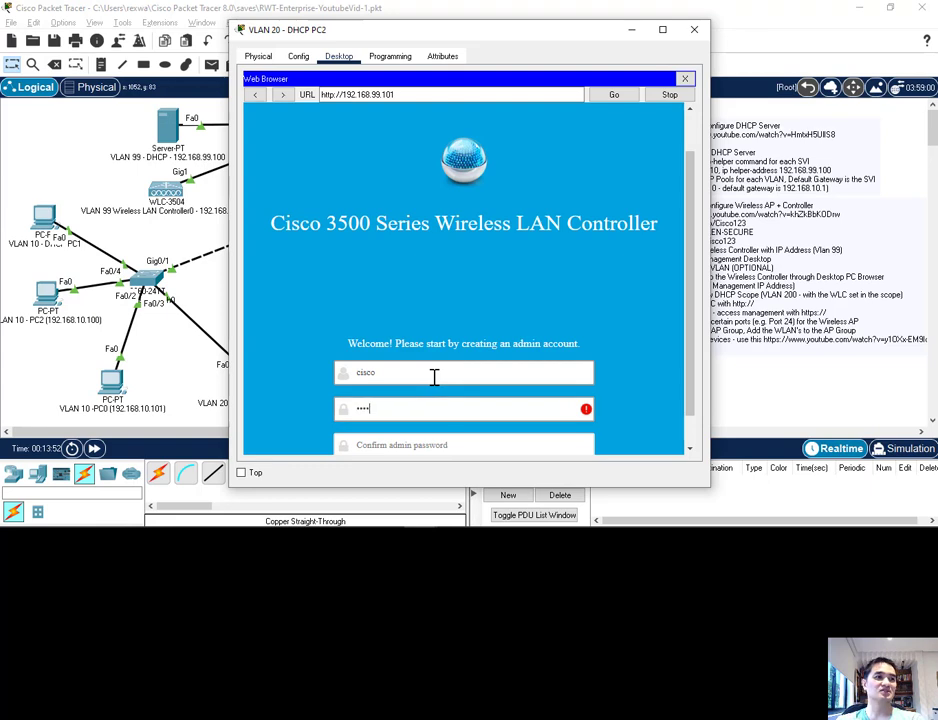
type("o123")
key("Tab")
type("c")
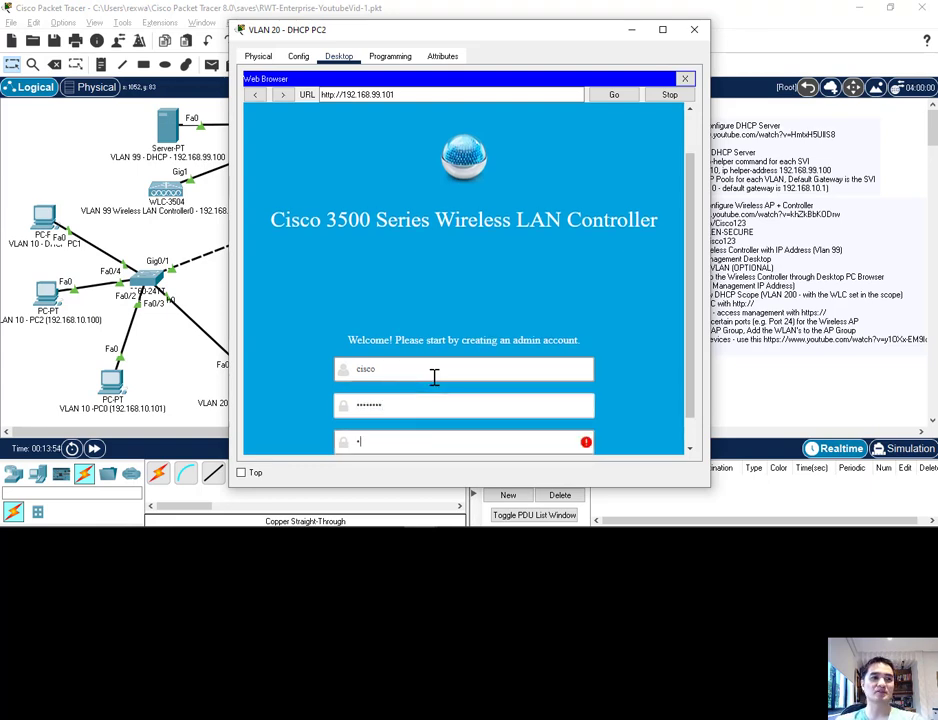
type("isco123")
scroll(400, 410, "down", 1)
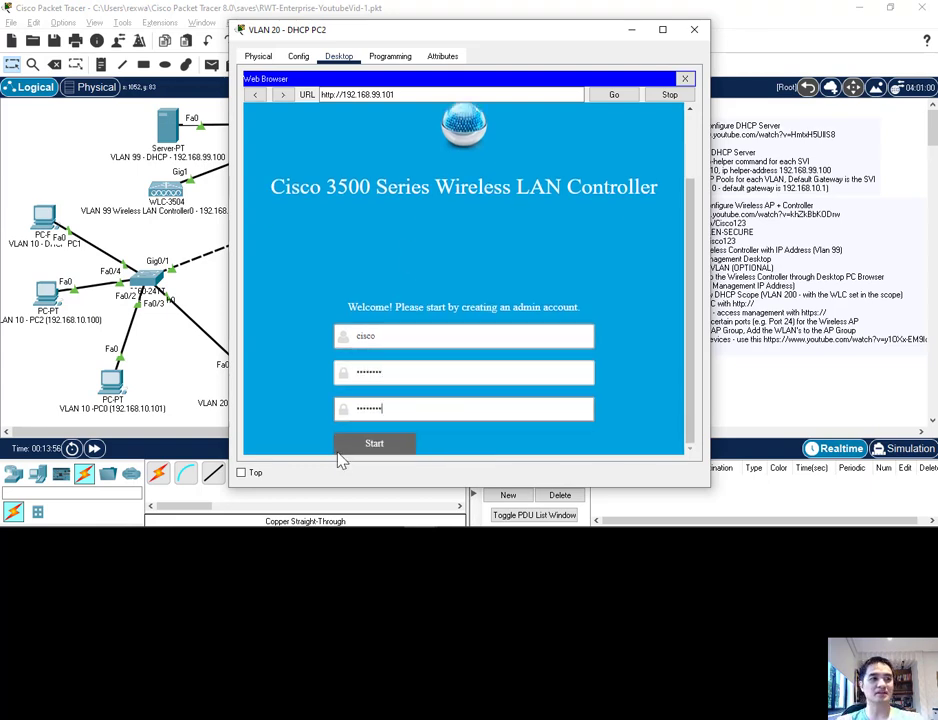
left_click(358, 448)
Step: Name the controller system WALLEN-WLC
left_click(448, 189)
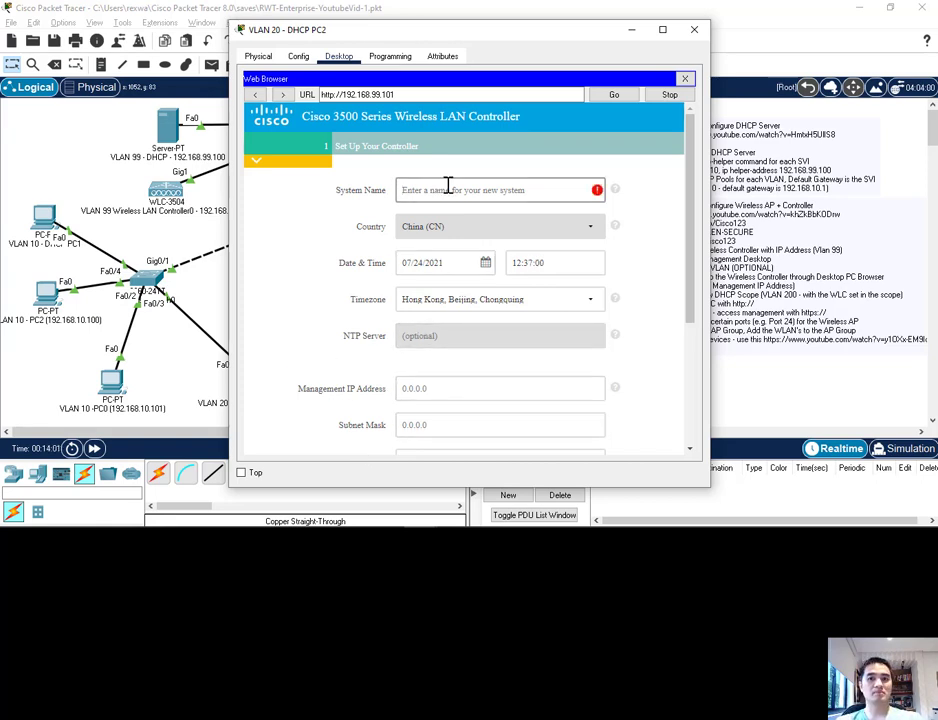
type("WALL")
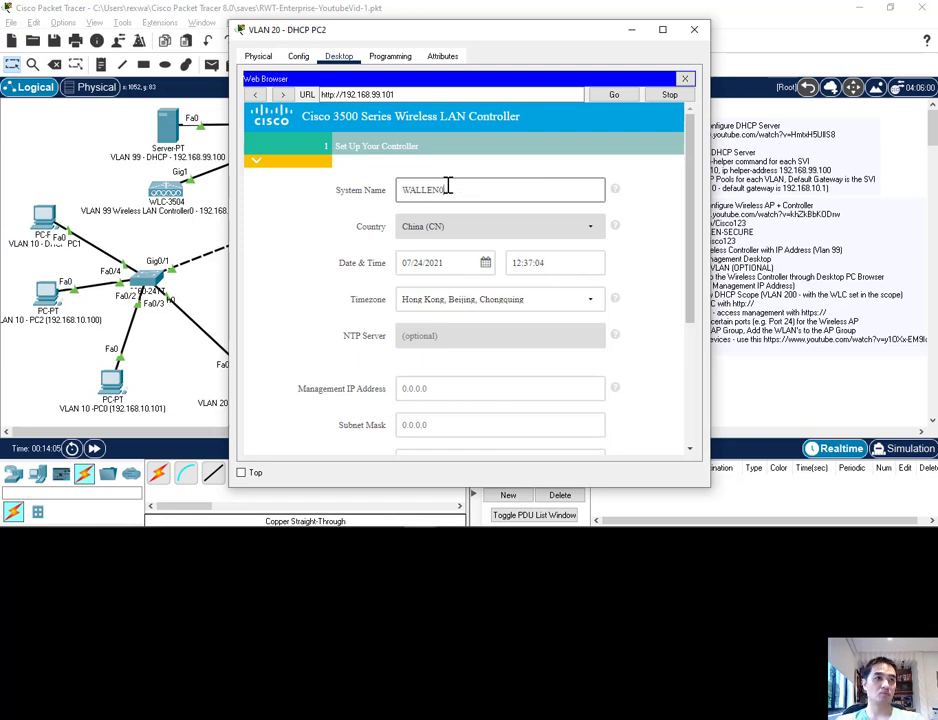
type("EN-WLC")
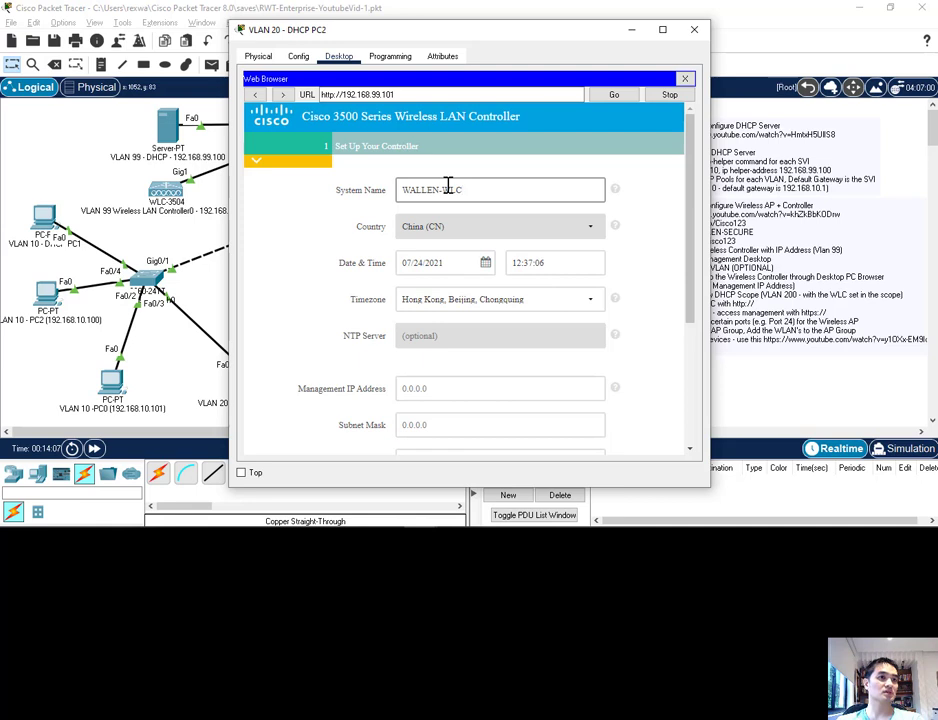
key("Tab")
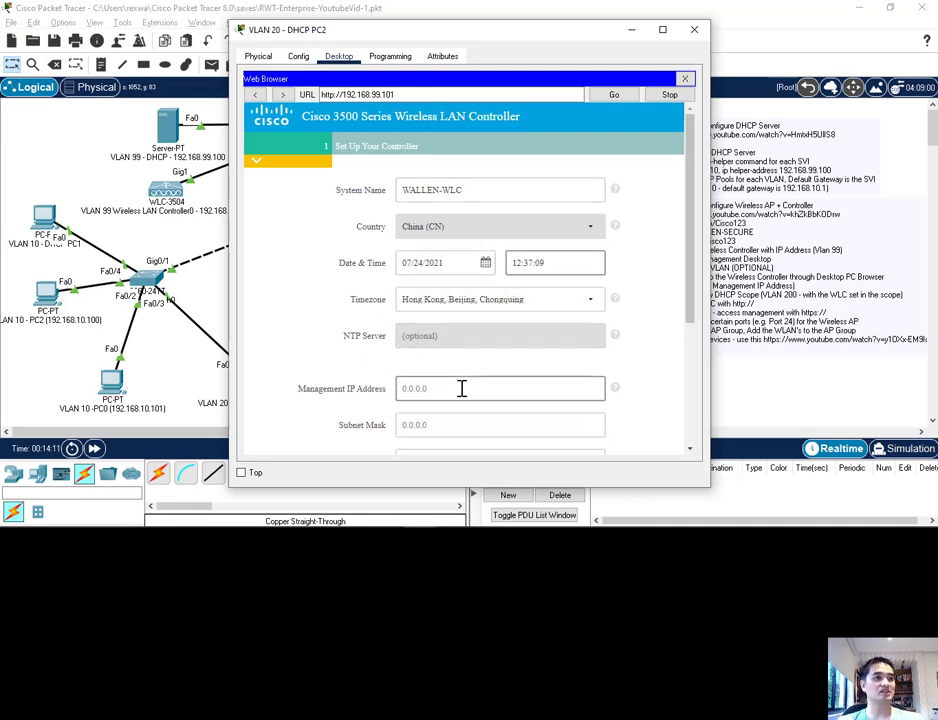
Step: Set the controller's management IP address to 192.168.99.101 with subnet mask 255.255.255.0 in the setup wizard
left_click(449, 387)
type("192.168")
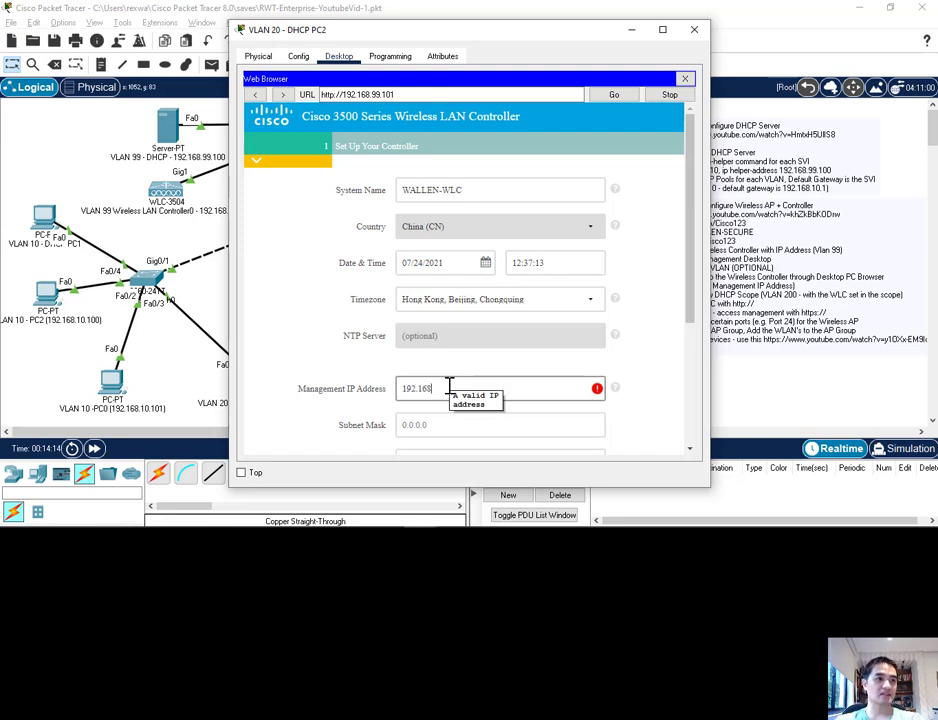
type(".99.101")
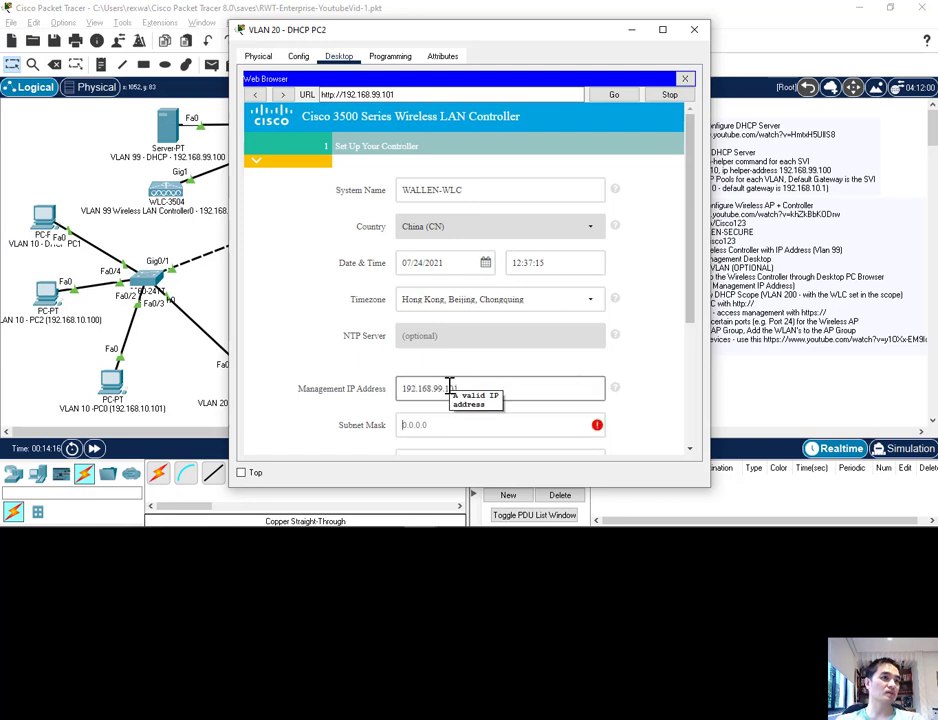
type("255.255.255.0")
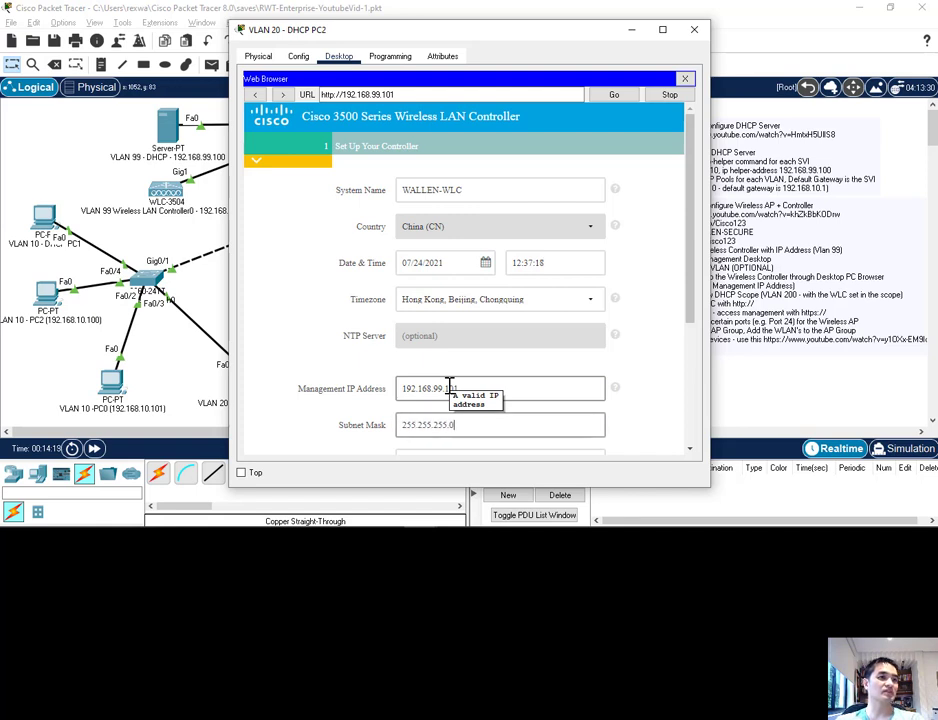
scroll(449, 390, "down", 2)
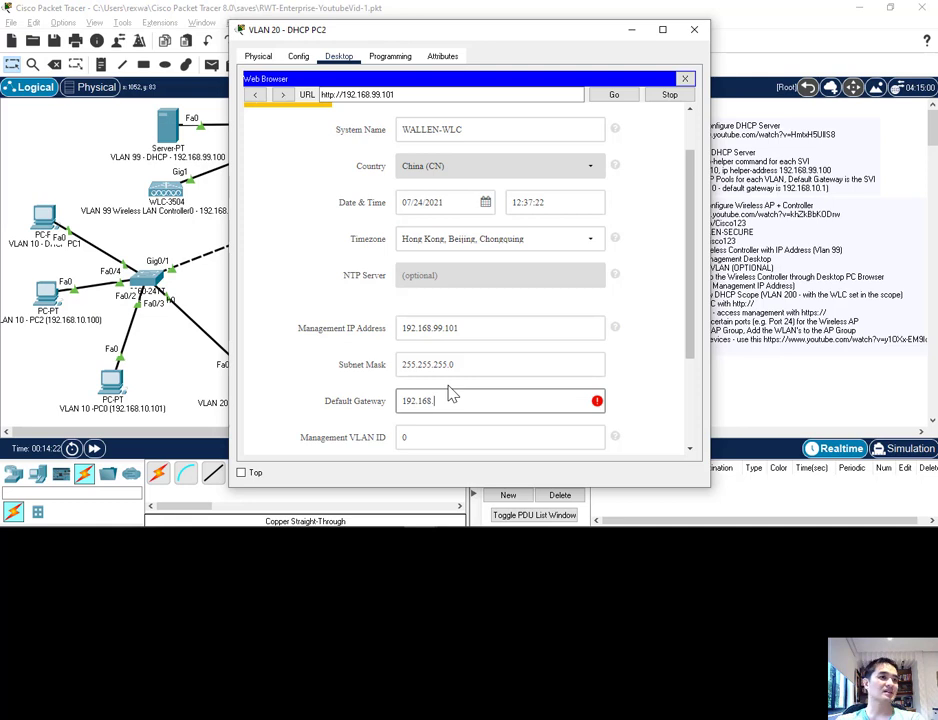
Step: Set the default gateway to 192.168.99.1, keep management VLAN ID 0, and proceed to the wireless network setup
type("192.168.99.1")
key("Tab")
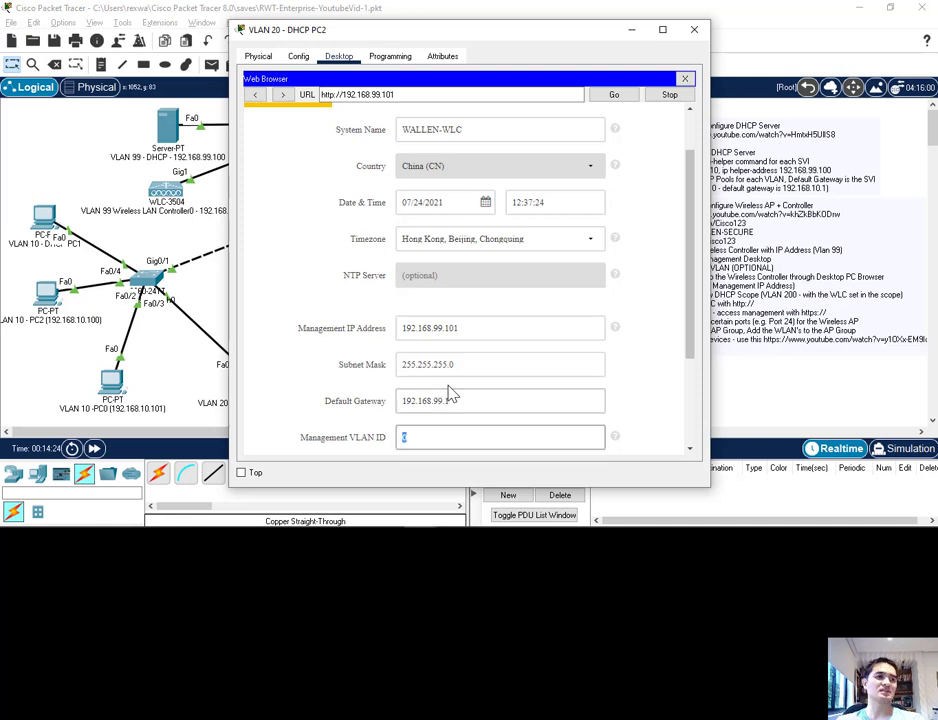
scroll(489, 366, "down", 4)
type("99")
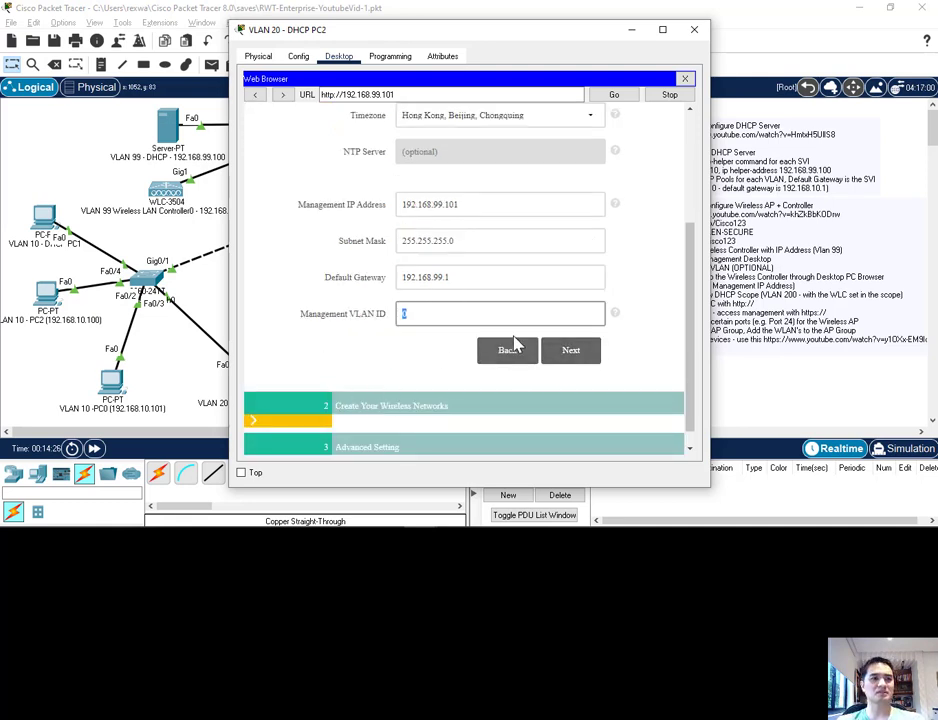
left_click(573, 353)
Step: Name the employee network WALLEN-SECURE and use WPA2 Personal security
scroll(385, 360, "up", 4)
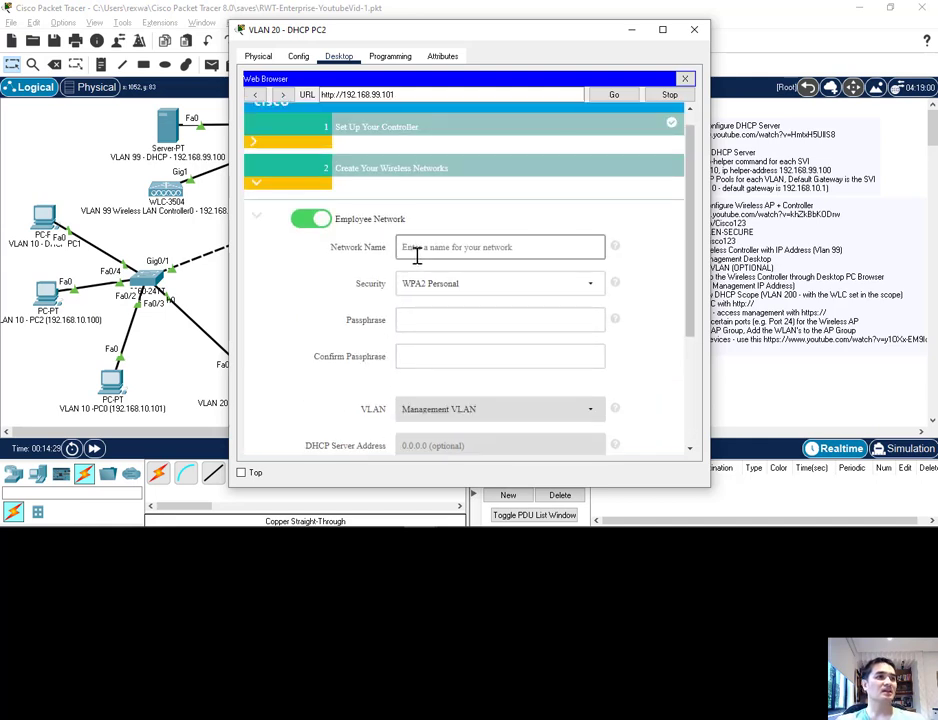
left_click(417, 254)
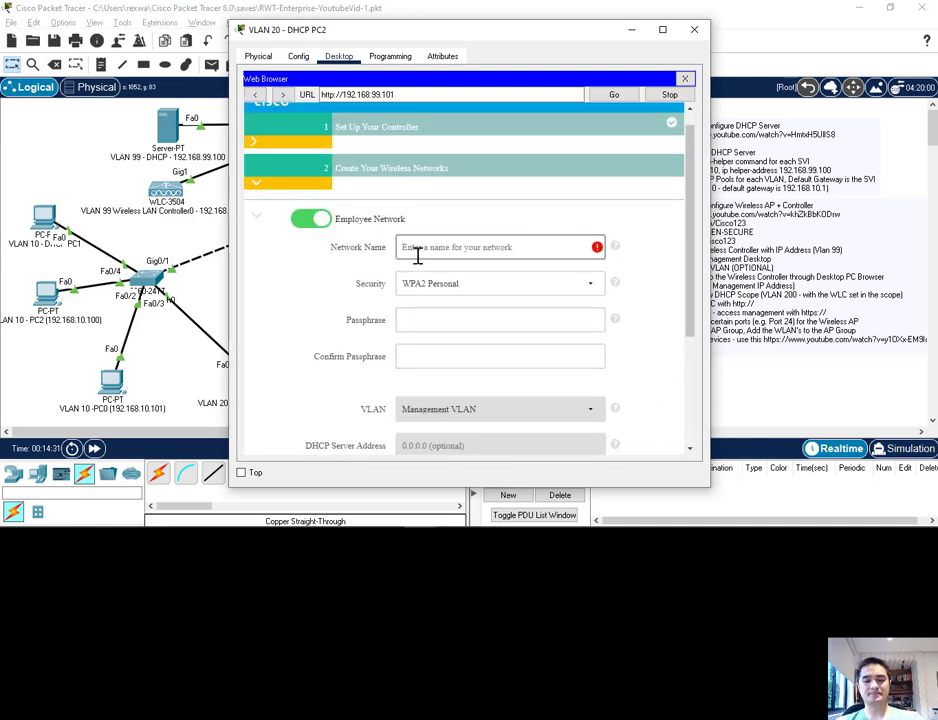
type("WLAN-EN-SECURE")
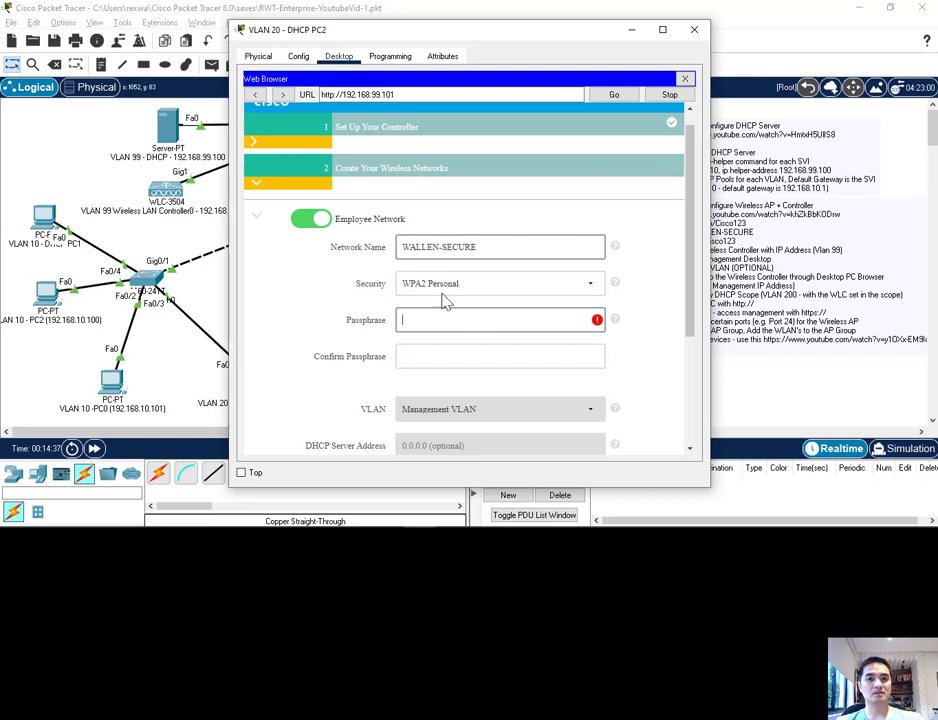
left_click(540, 299)
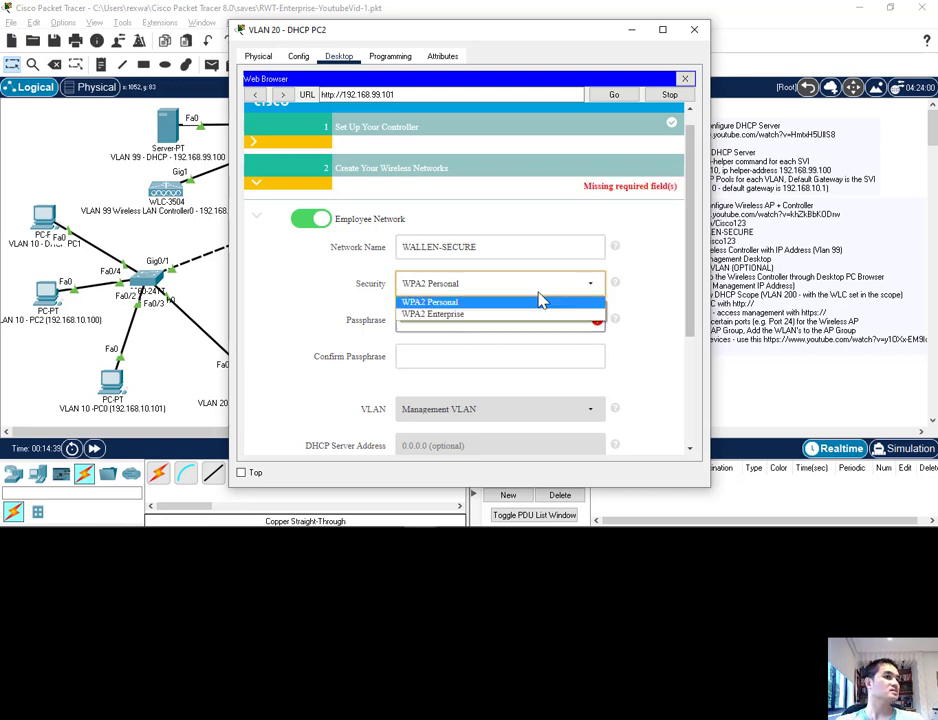
left_click(561, 301)
Step: Enter and confirm the employee network's passphrase, keep the guest network off, and proceed to the advanced settings
left_click(483, 322)
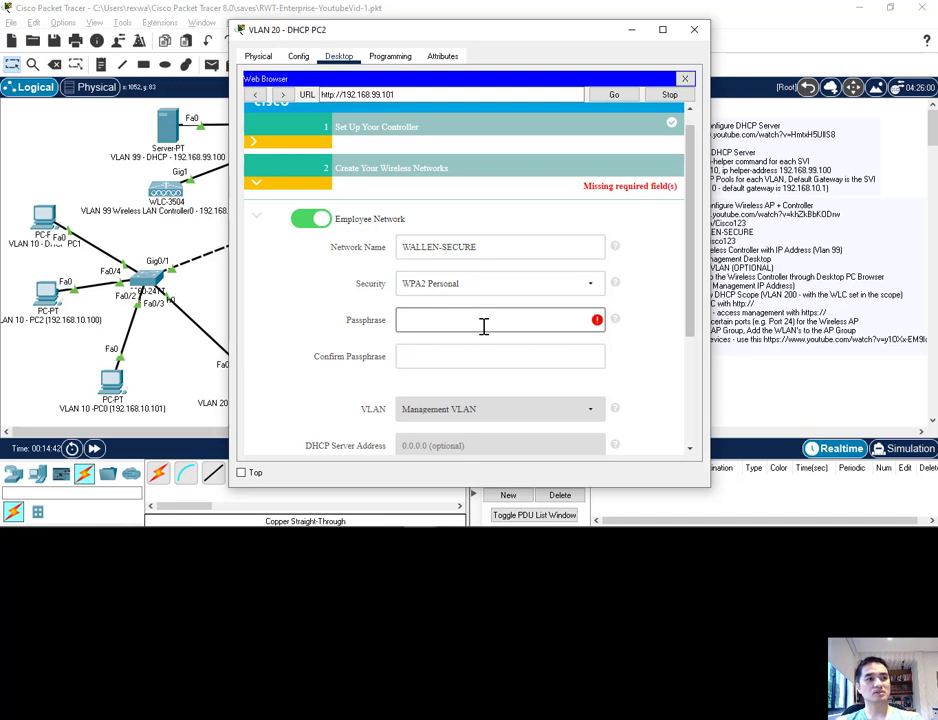
type("Cisco123")
key("Tab")
type("Cisco123")
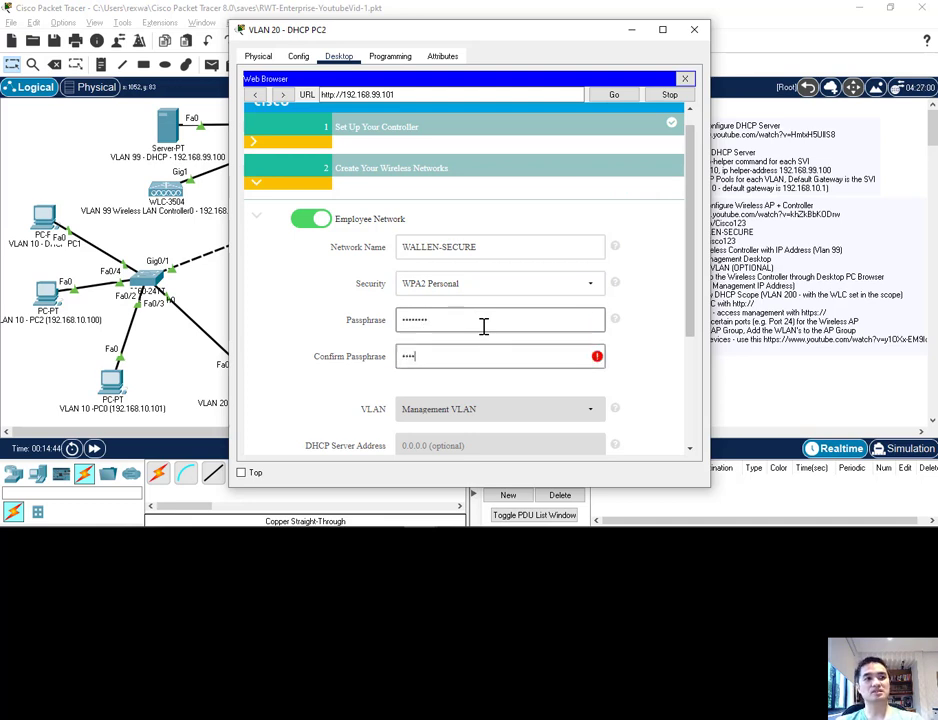
scroll(470, 345, "down", 1)
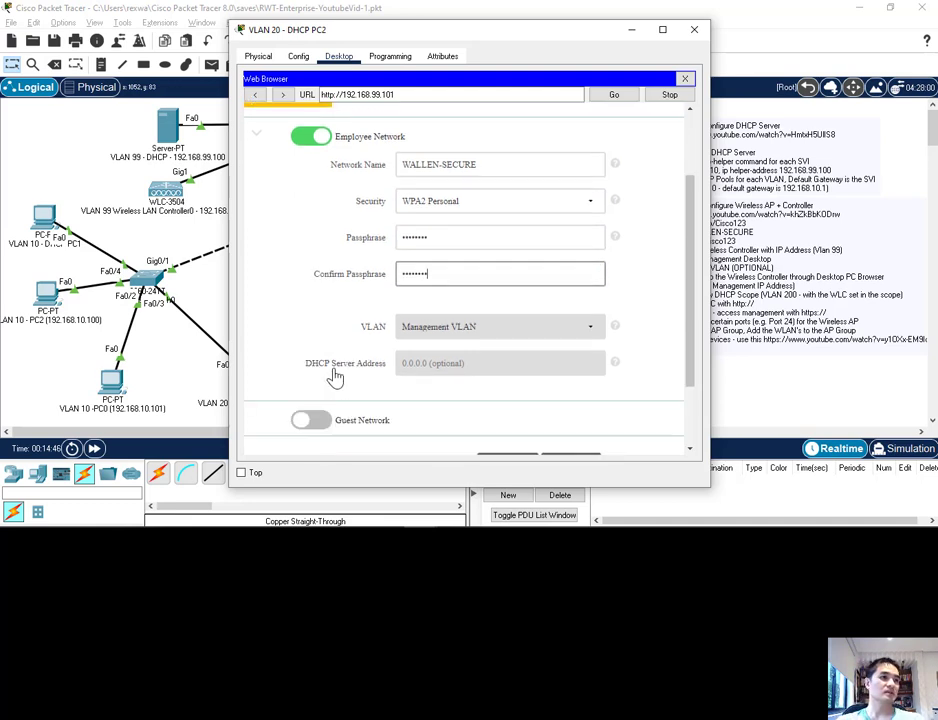
scroll(310, 345, "down", 1)
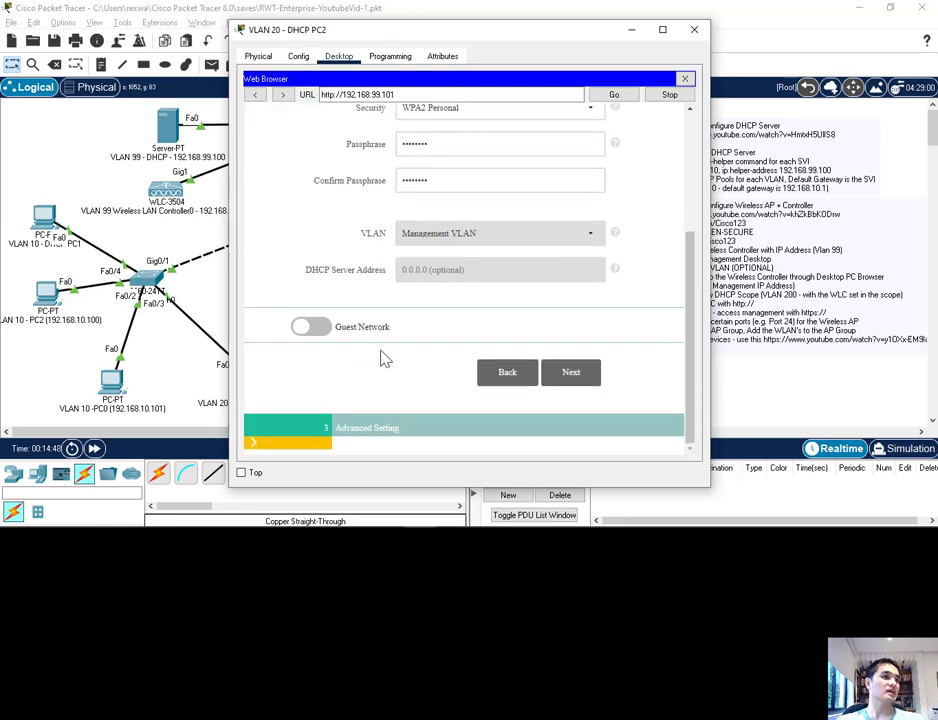
left_click(570, 372)
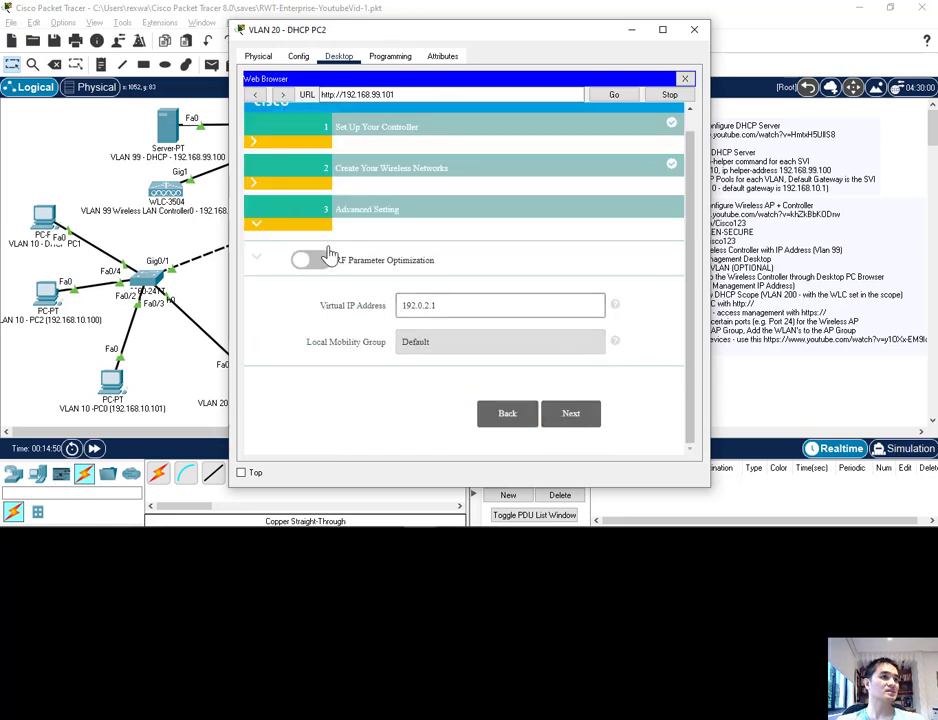
Step: Accept the default advanced settings, review the configuration summary, and apply the controller setup
left_click(582, 413)
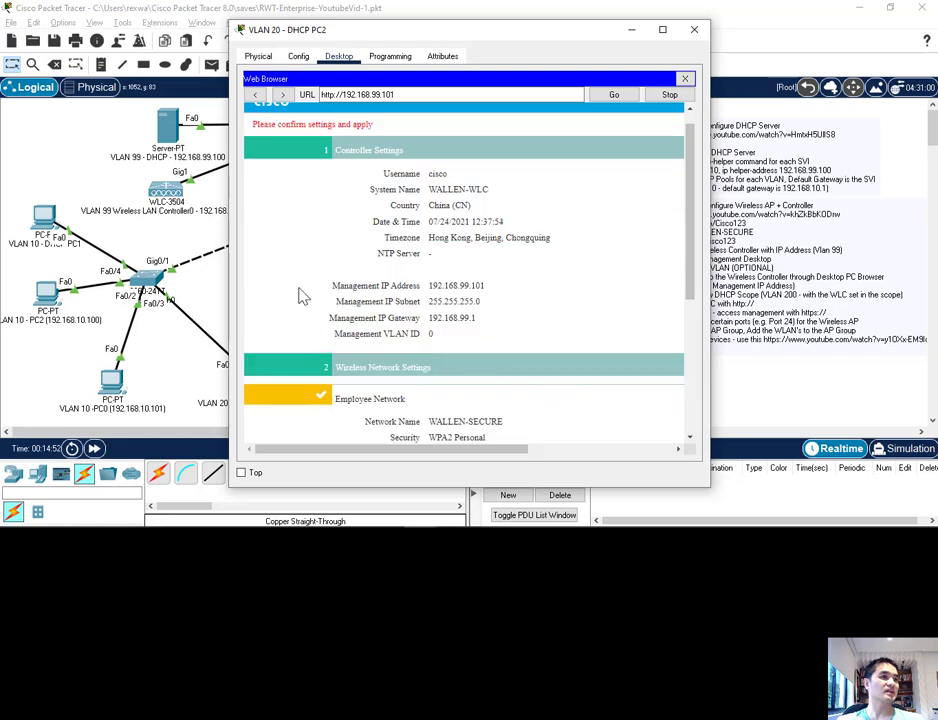
scroll(398, 360, "down", 4)
scroll(398, 368, "down", 1)
left_click(572, 414)
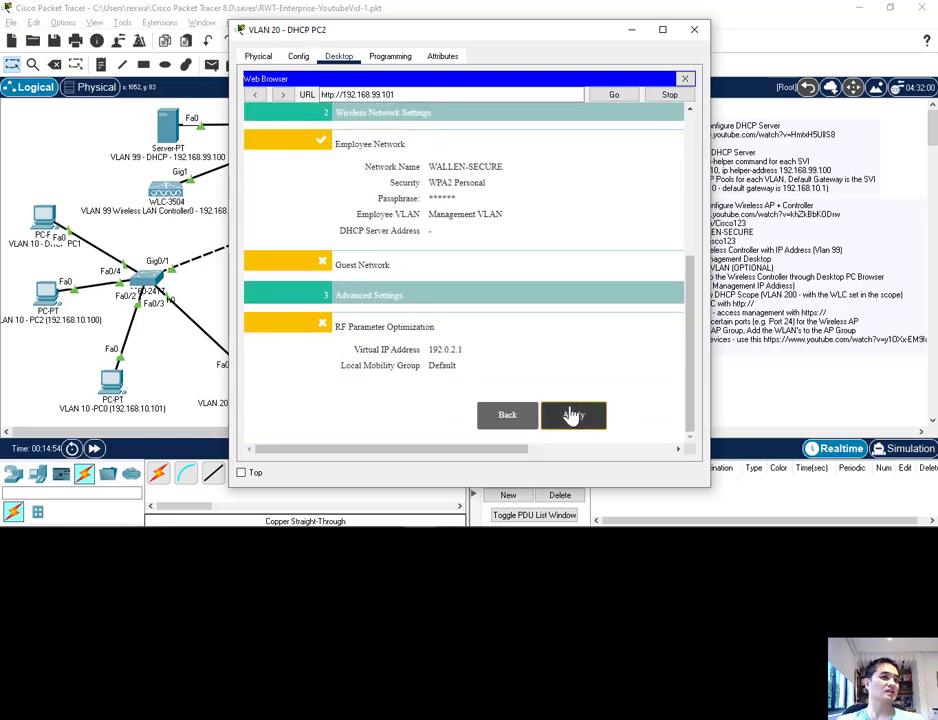
left_click(553, 280)
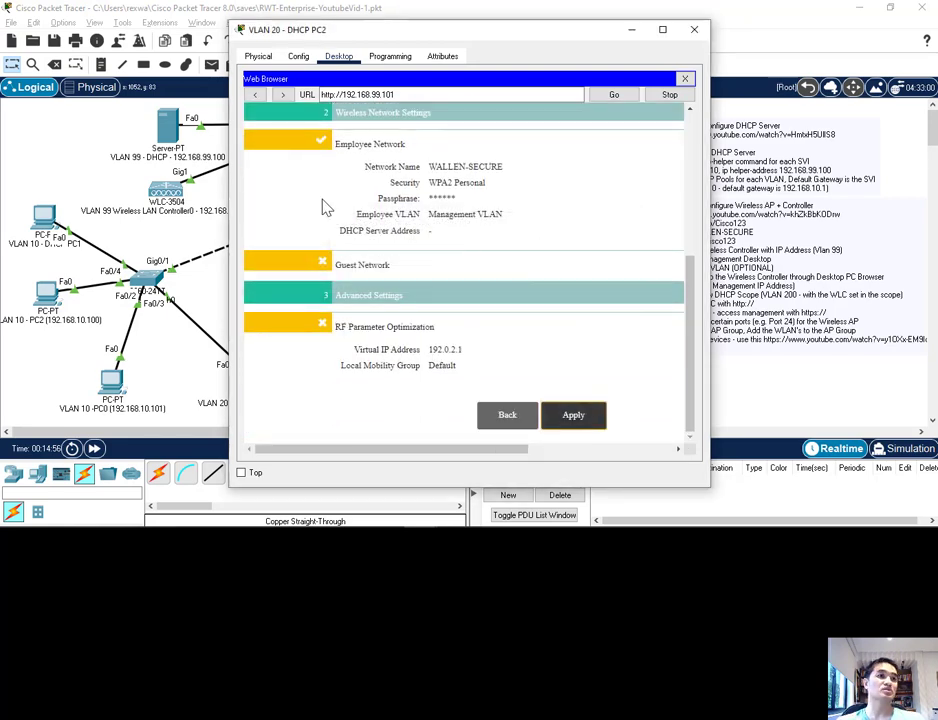
Step: Return to the topology and examine the Phase 2 notes on the SVI addresses of each VLAN
left_click(65, 160)
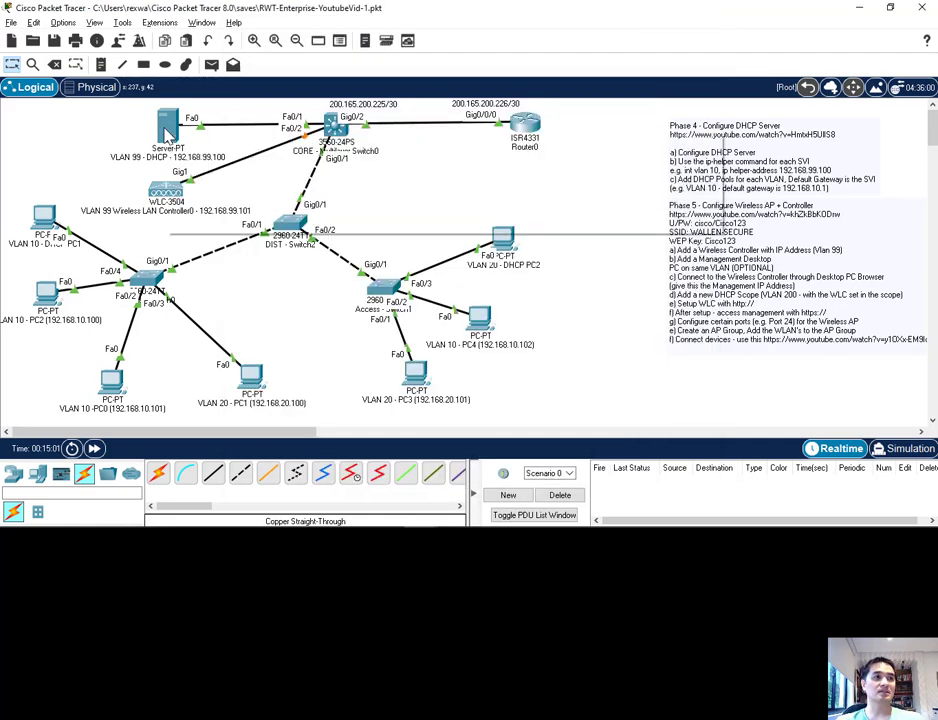
mouse_move(166, 134)
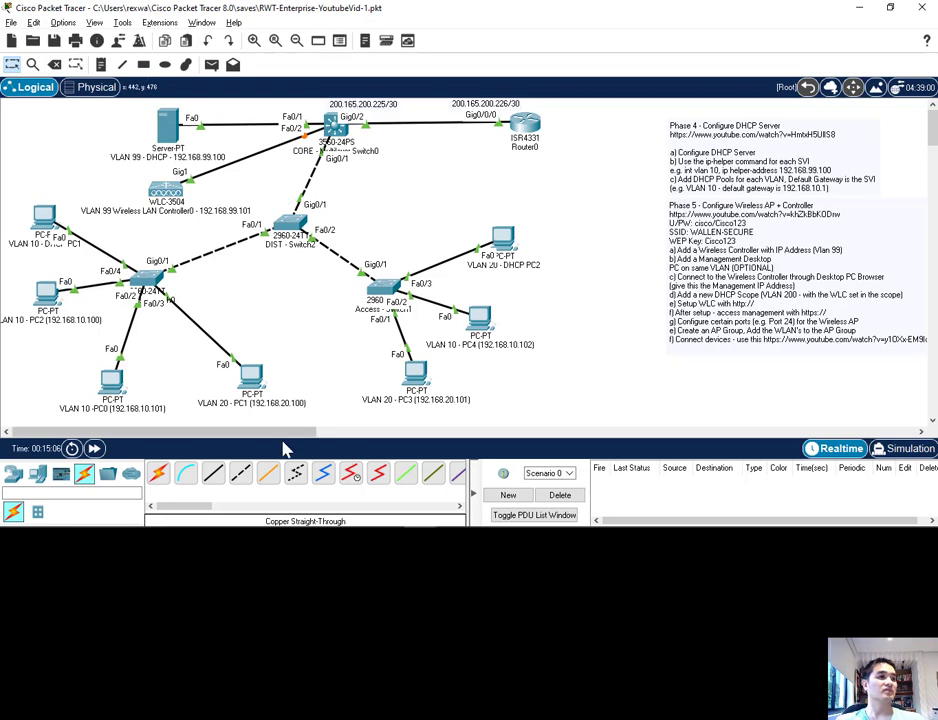
left_click_drag(310, 433, 435, 432)
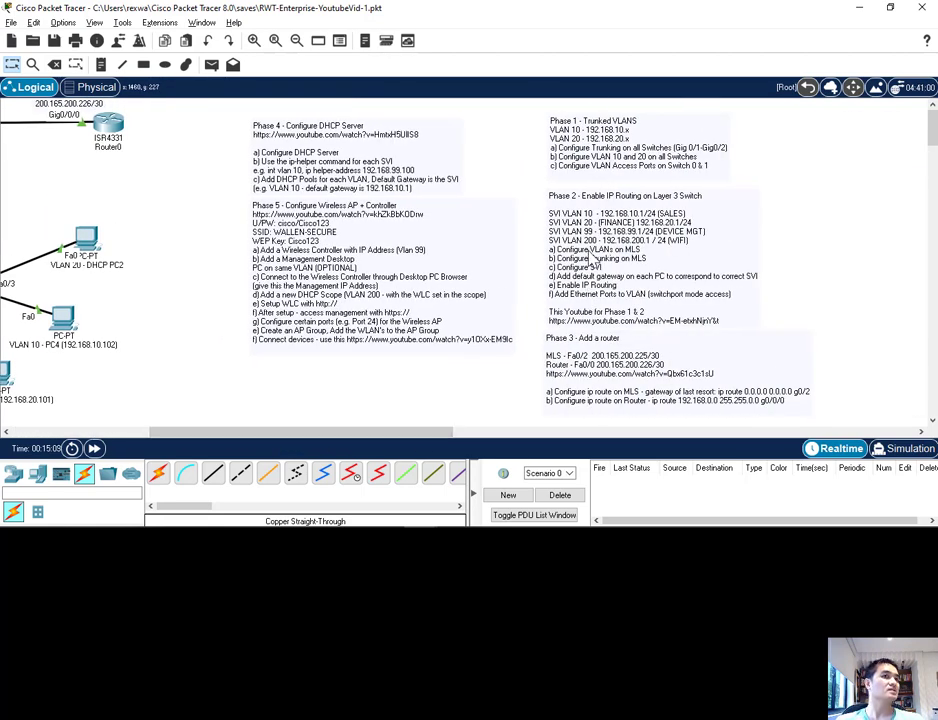
Step: In the VLAN 99 server's DHCP service, name a pool VLAN 200 Wifi Pool with default gateway 192.168.200.1
left_click_drag(295, 431, 140, 416)
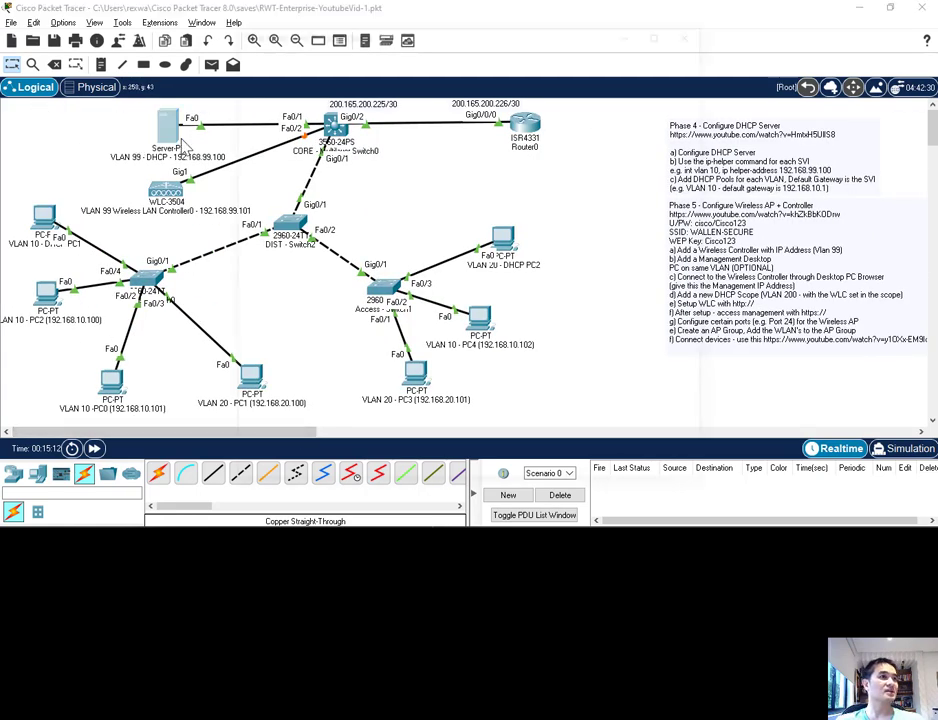
left_click(168, 128)
left_click(340, 57)
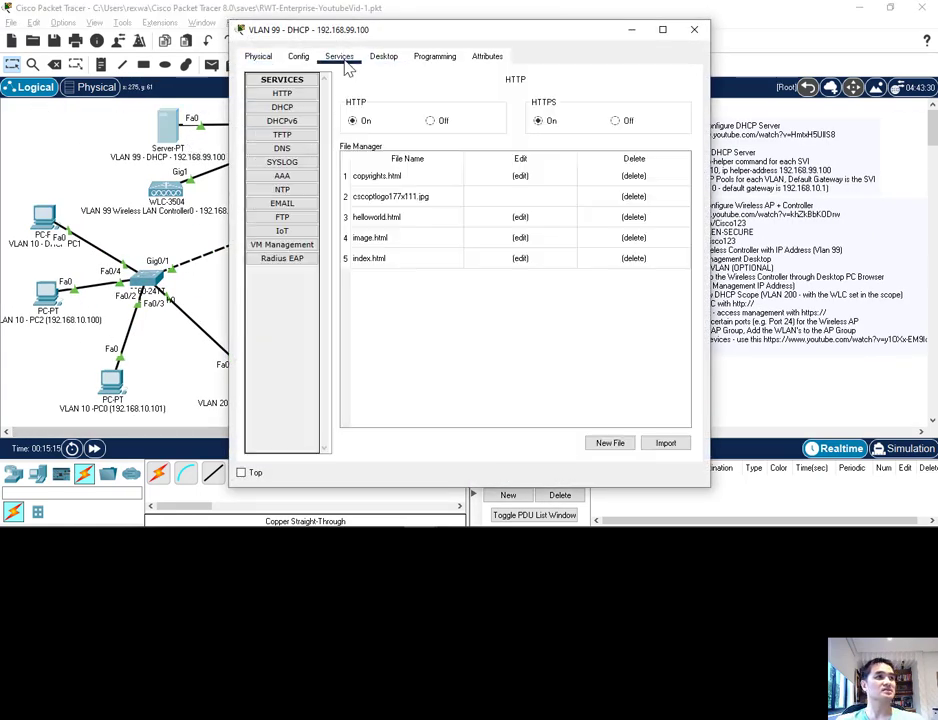
left_click(288, 107)
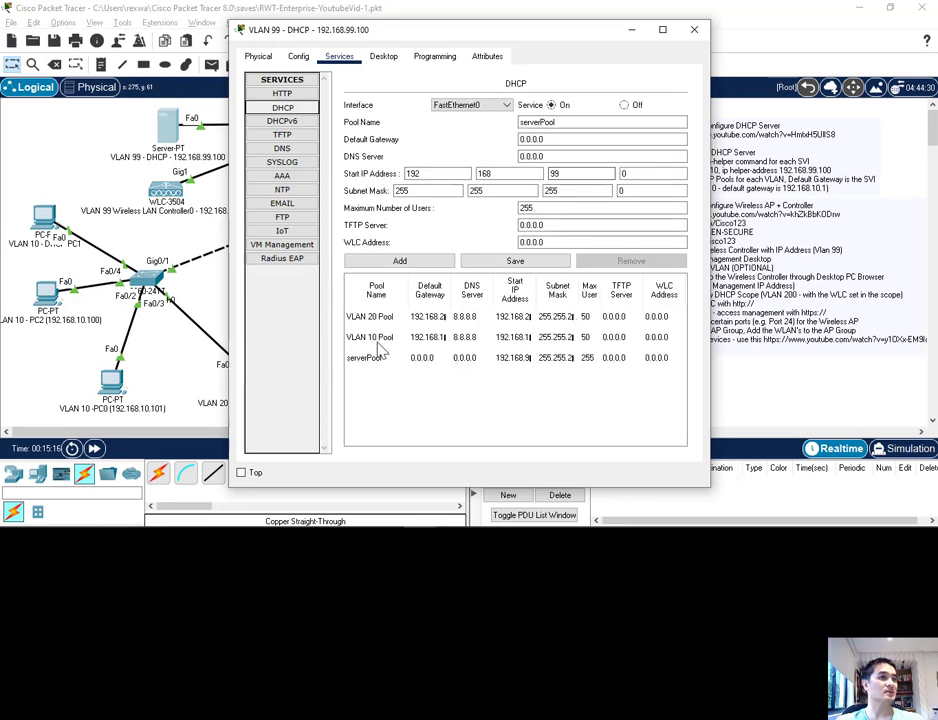
left_click(565, 123)
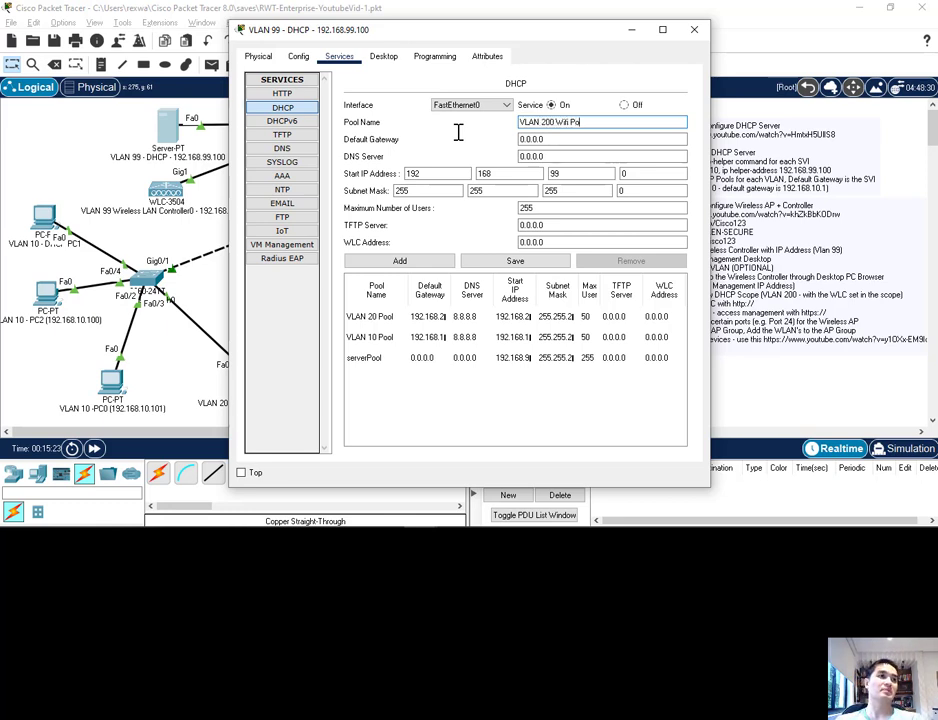
key("Tab")
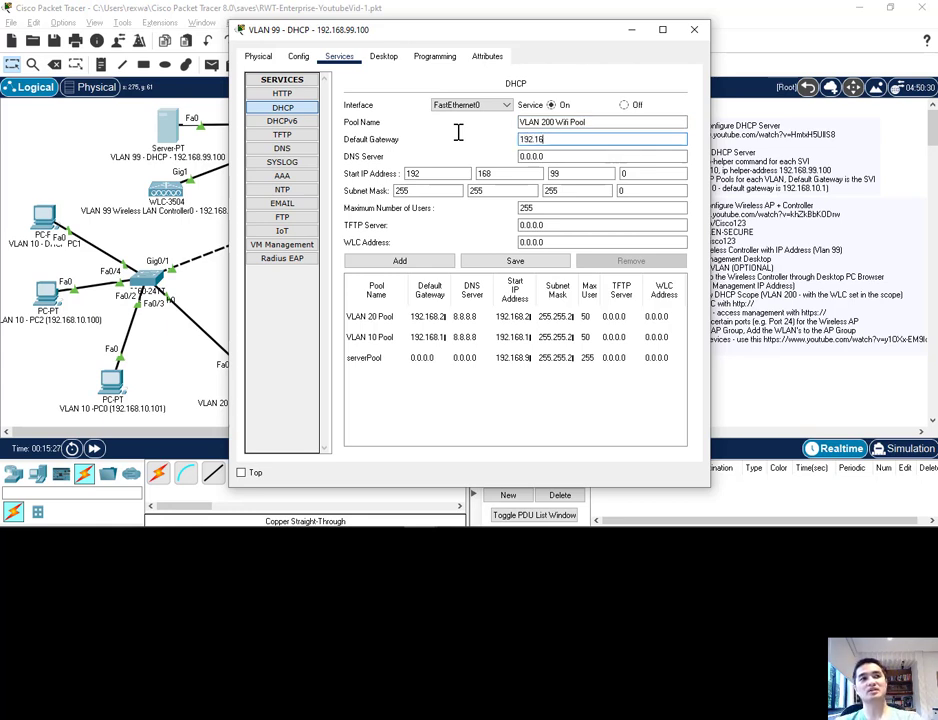
type("192.168.200.1")
key("Tab")
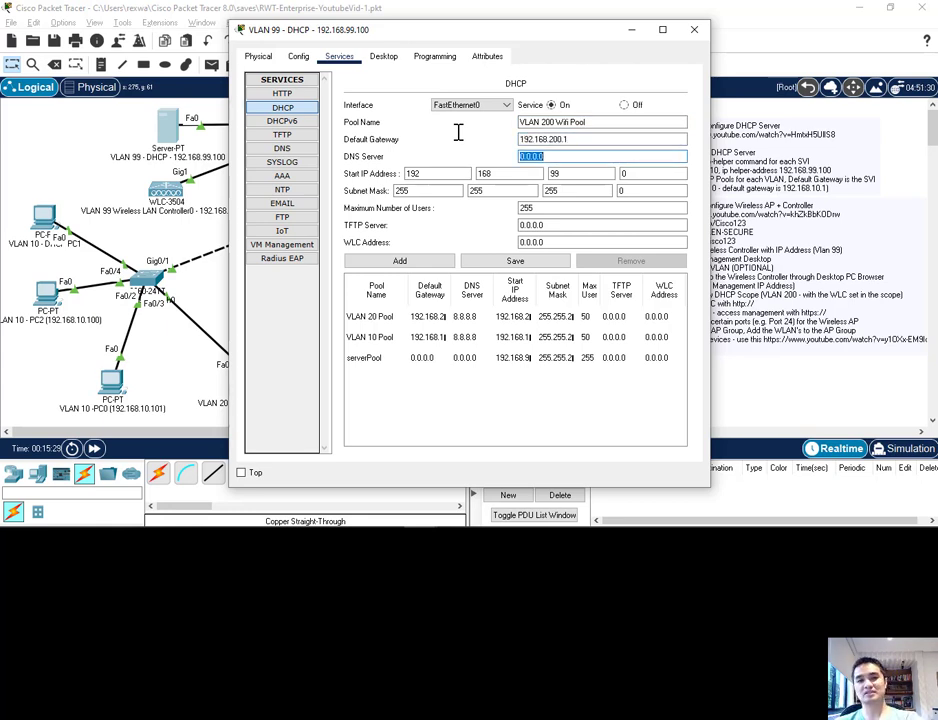
Step: Set the Wifi pool's DNS server to 8.8.8.8 and its start IP address to 192.168.200.100
type("8.8.8.8")
key("Tab")
key("Tab")
key("Tab")
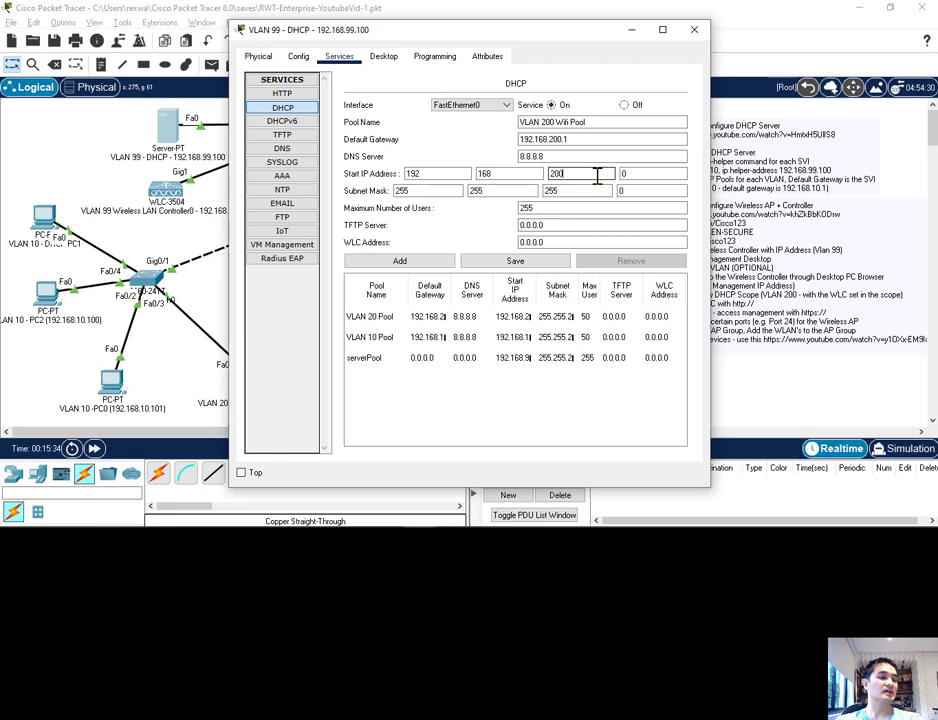
key("Tab")
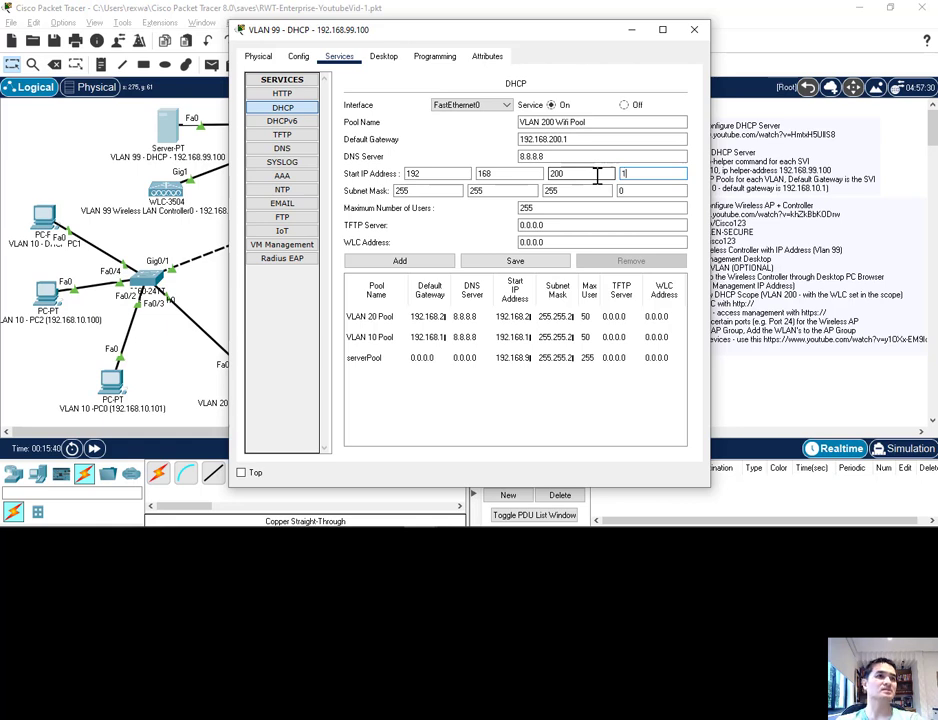
key("Tab")
key("Tab")
key("Tab")
key("Tab")
key("Tab")
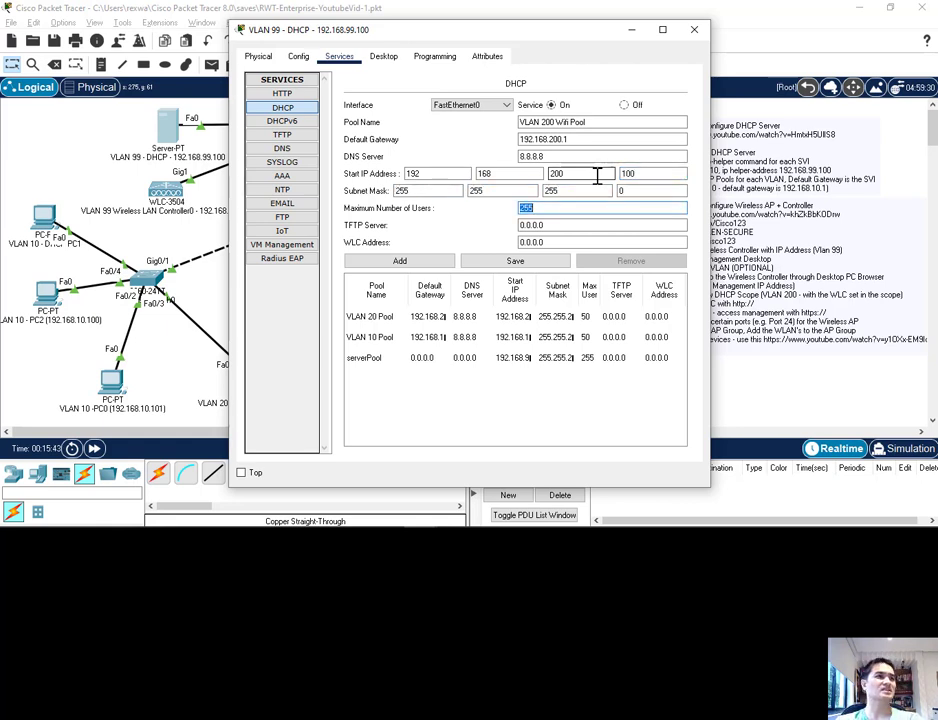
Step: Limit the Wifi pool to 100 users, set its WLC address to 192.168.99.101, and save it as a new pool
type("100")
key("Tab")
key("Tab")
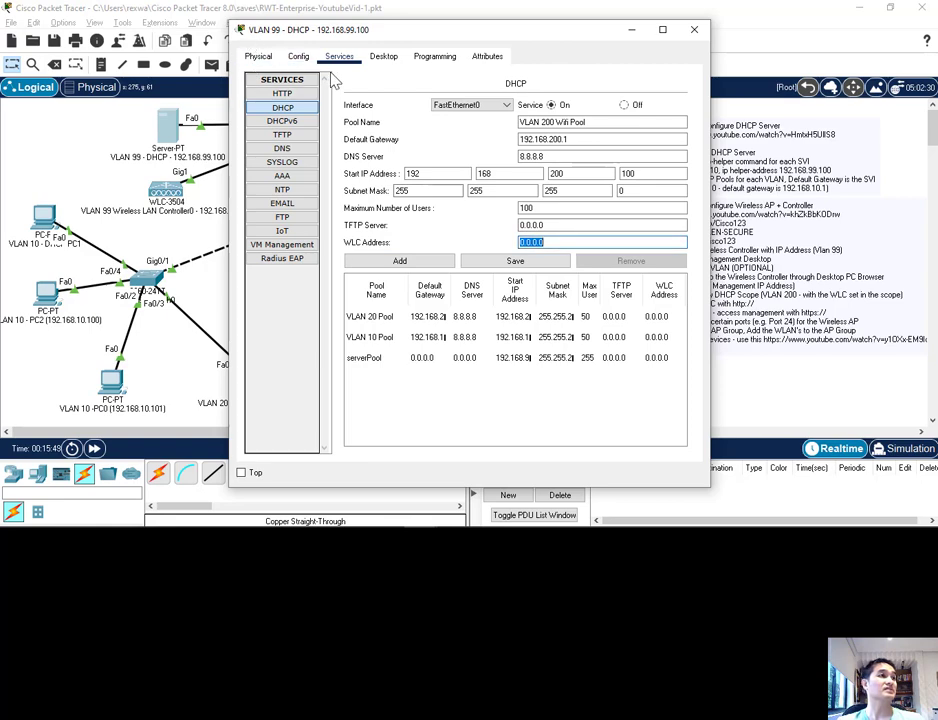
left_click_drag(316, 40, 358, 43)
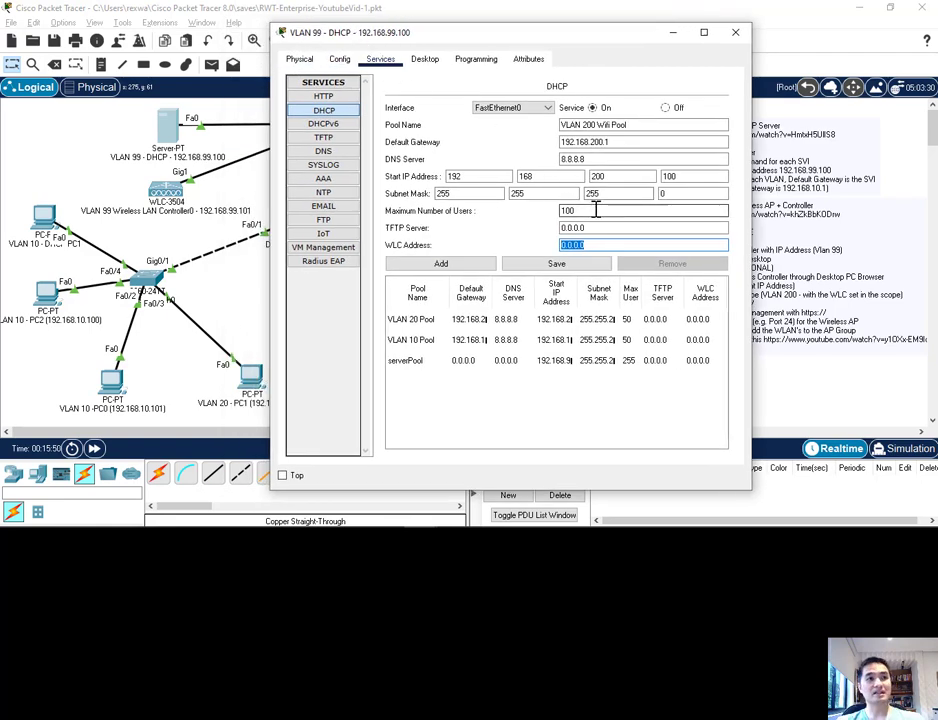
type("192.168.99.101")
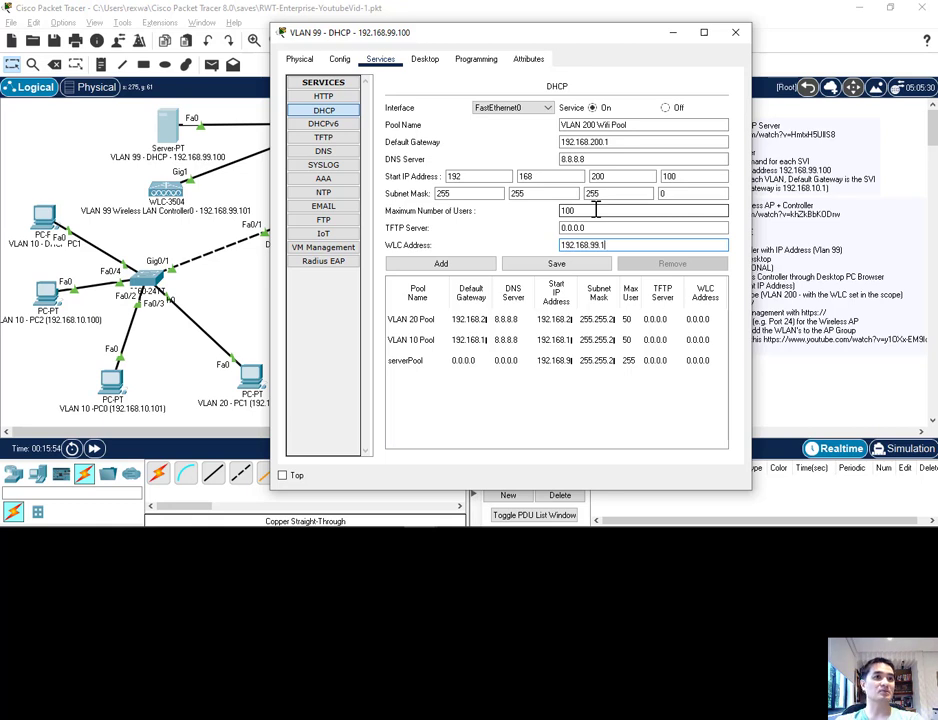
left_click(561, 265)
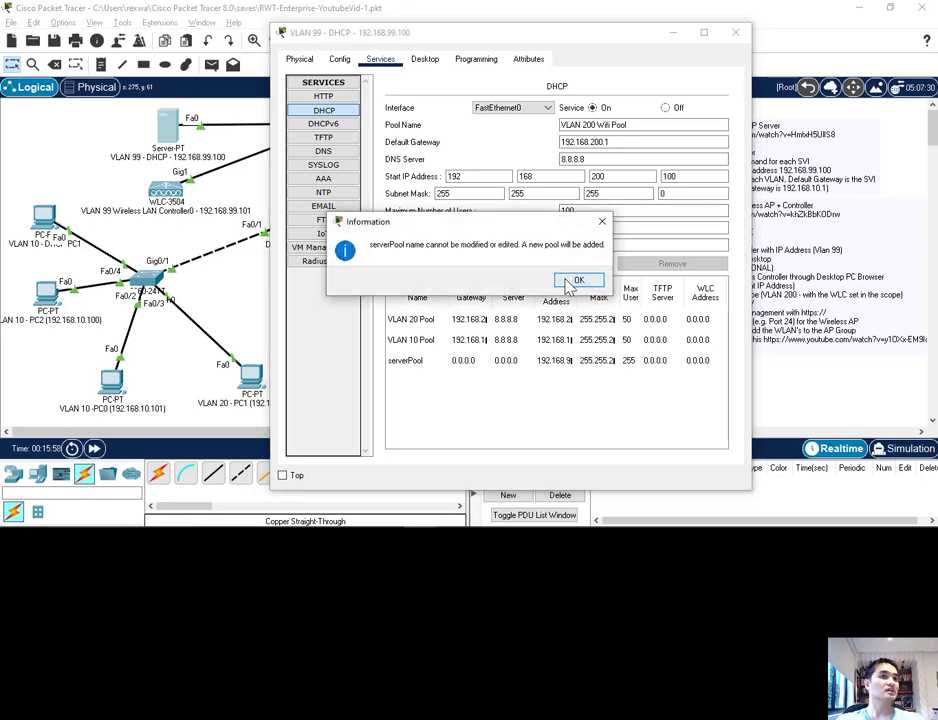
left_click(571, 282)
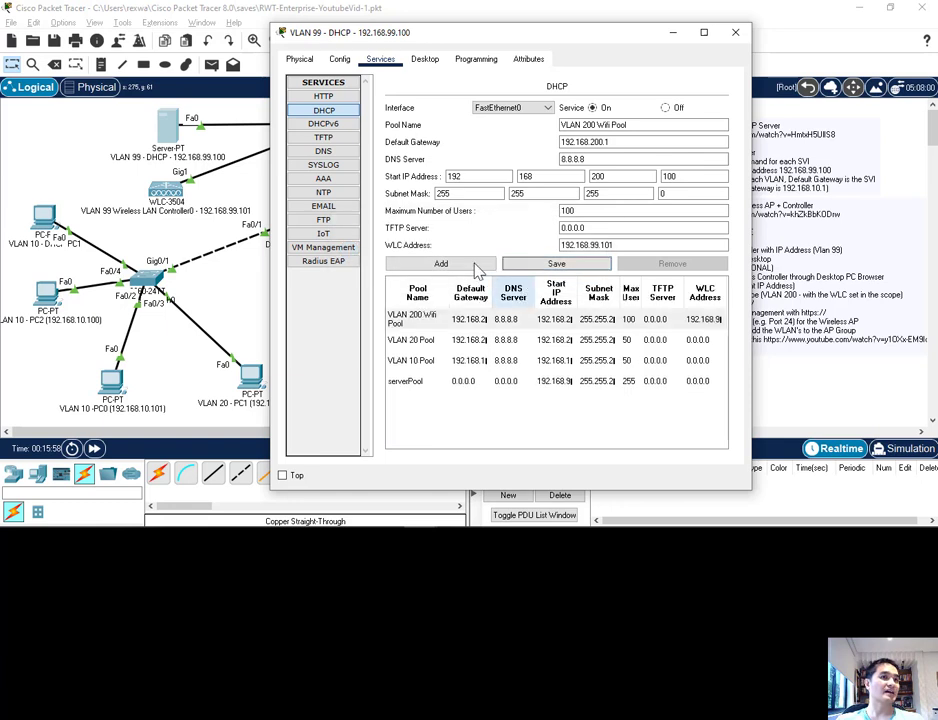
left_click(505, 319)
left_click_drag(450, 292, 479, 297)
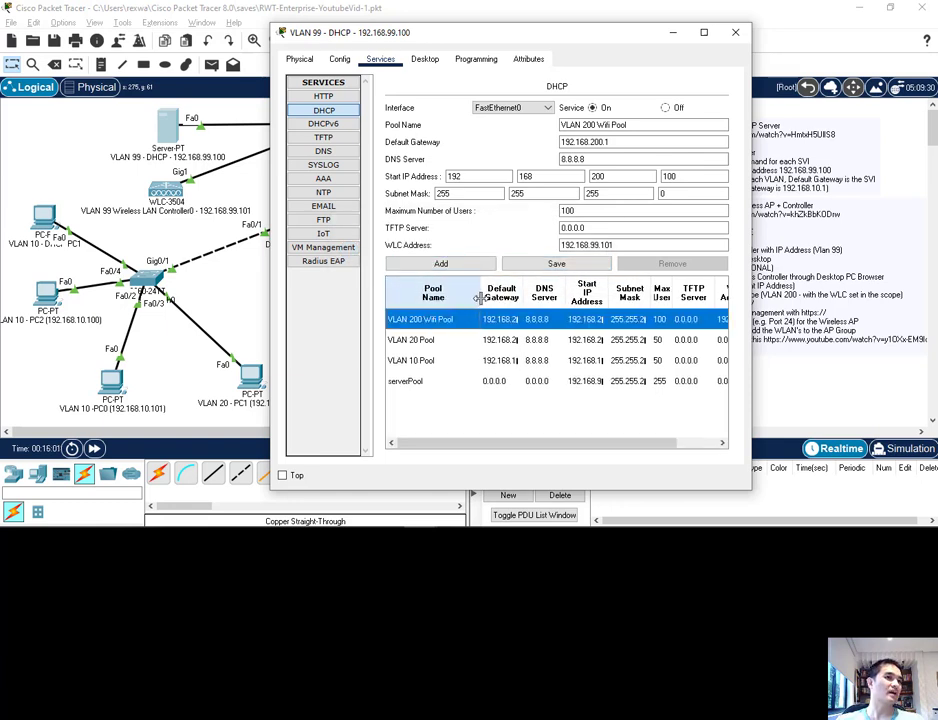
left_click(735, 32)
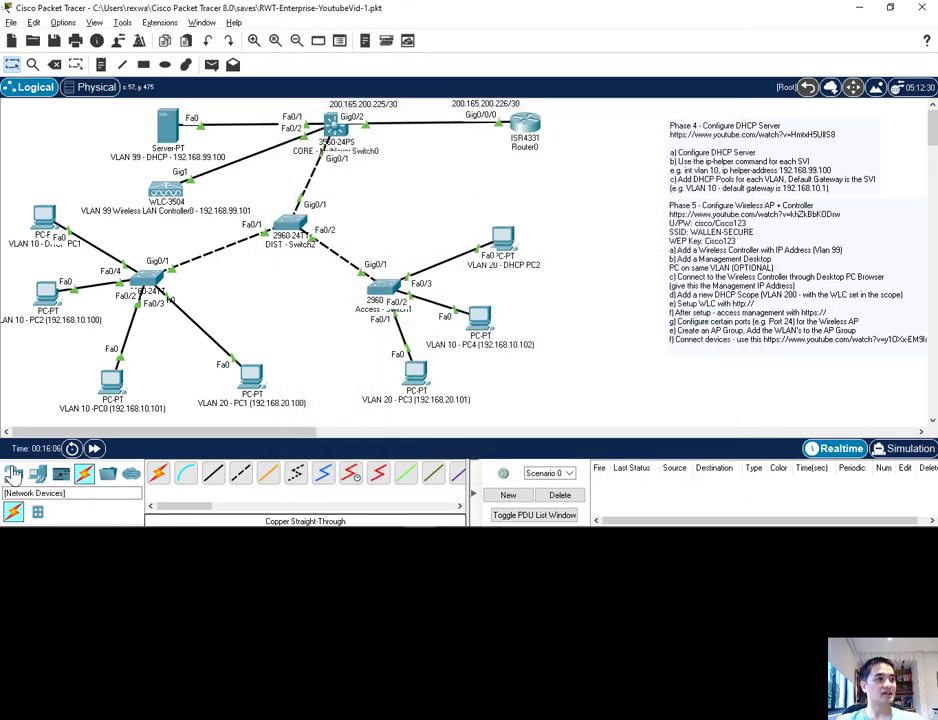
Step: Add two LAP-PT lightweight access points, one above the DHCP PC2 and one beside VLAN 10 PC0
left_click(13, 474)
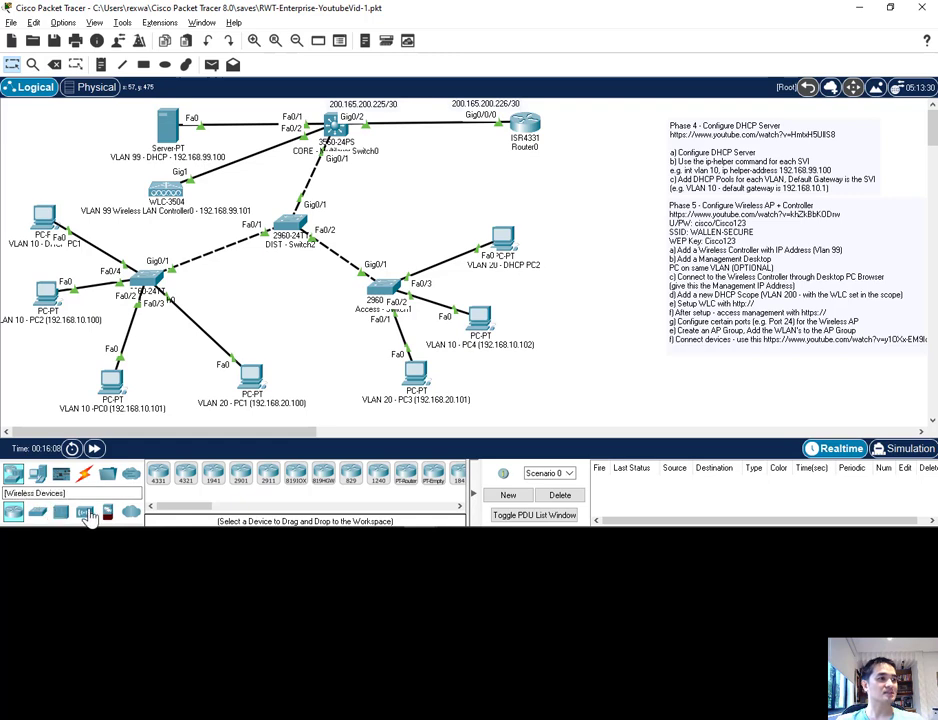
left_click(88, 512)
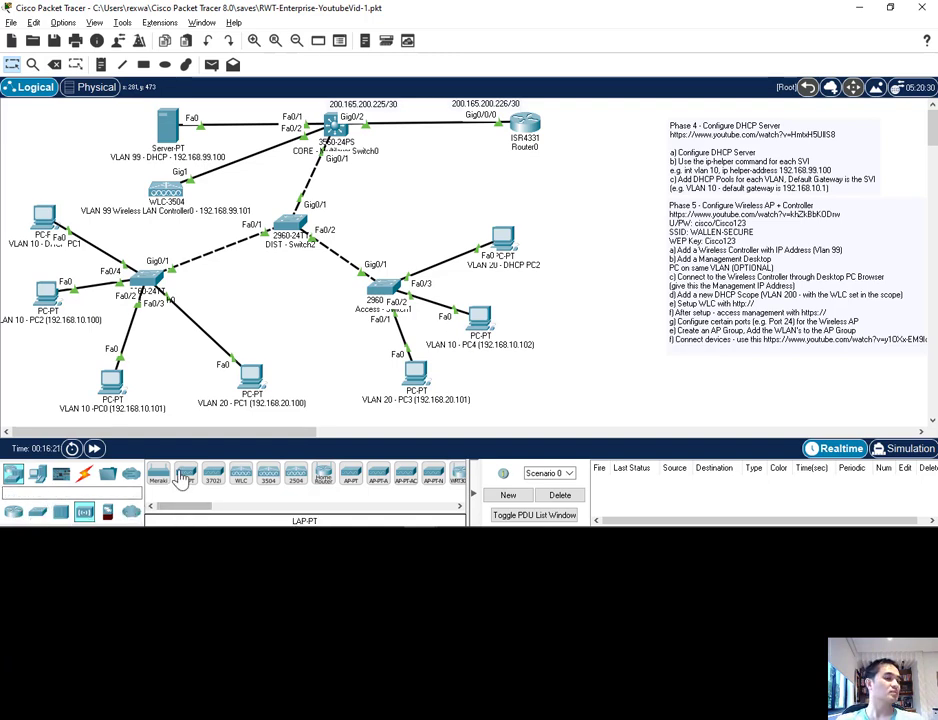
left_click_drag(185, 478, 455, 211)
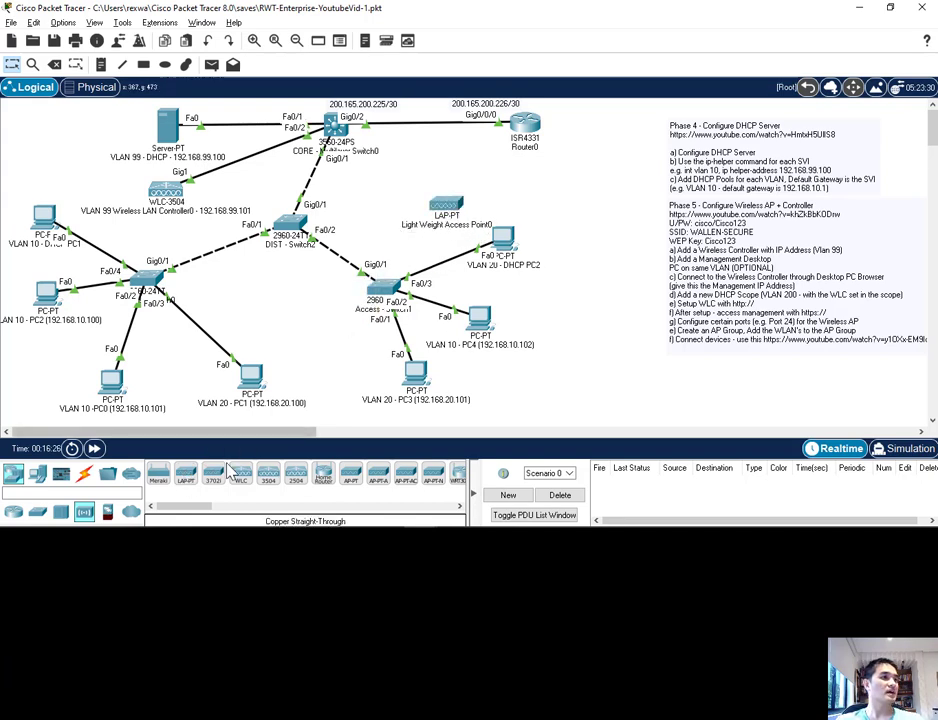
left_click(197, 482)
left_click(54, 350)
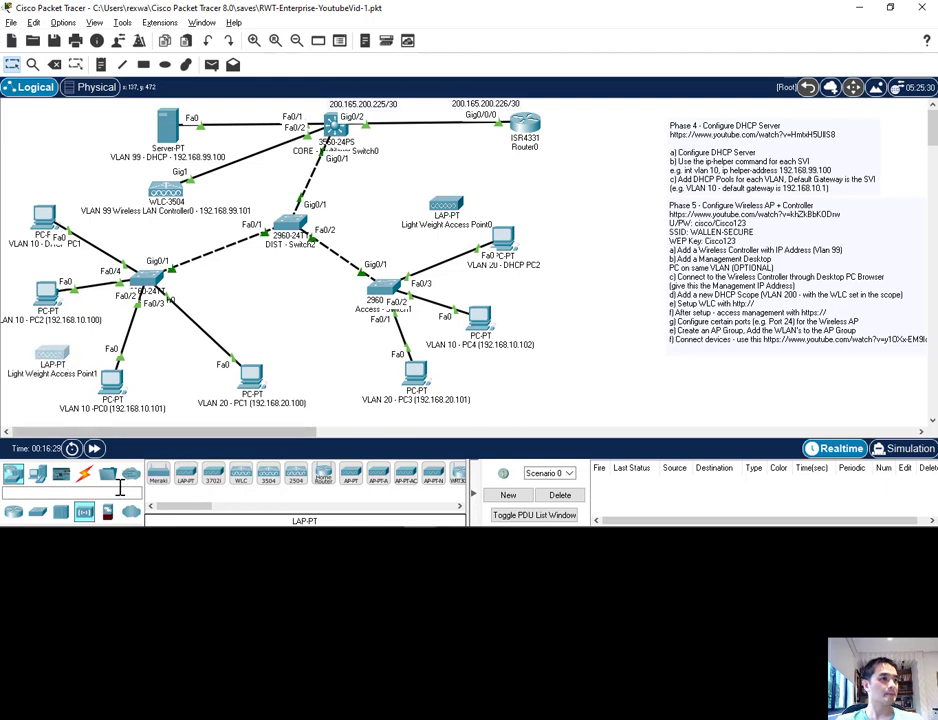
Step: Reposition VLAN 10 PC0 and both access points, bringing each access point closer to the switch it connects to
left_click_drag(114, 394, 136, 409)
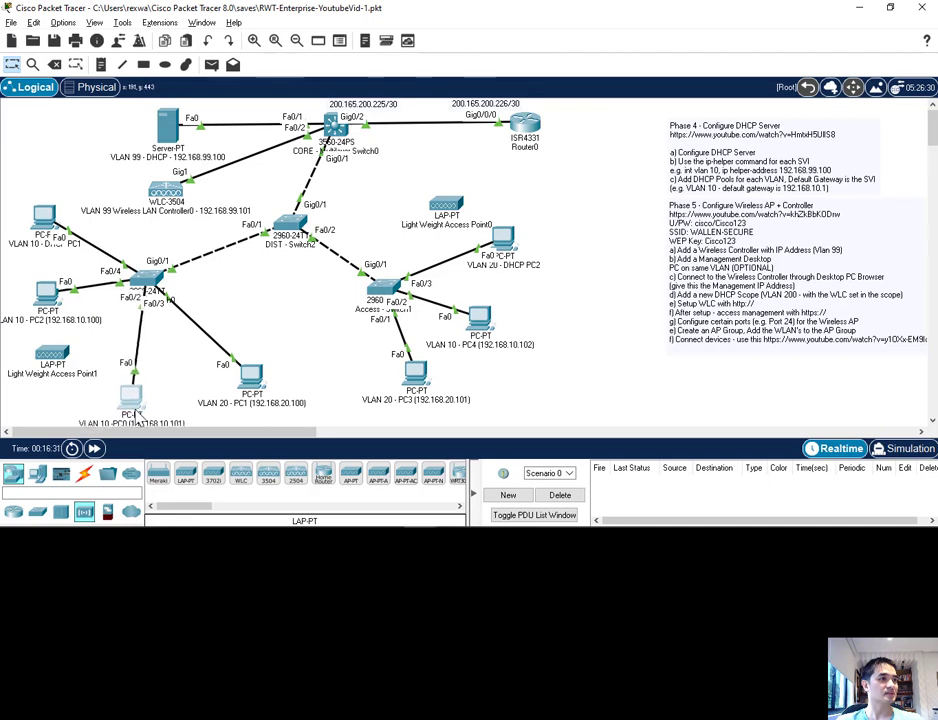
left_click_drag(68, 357, 93, 350)
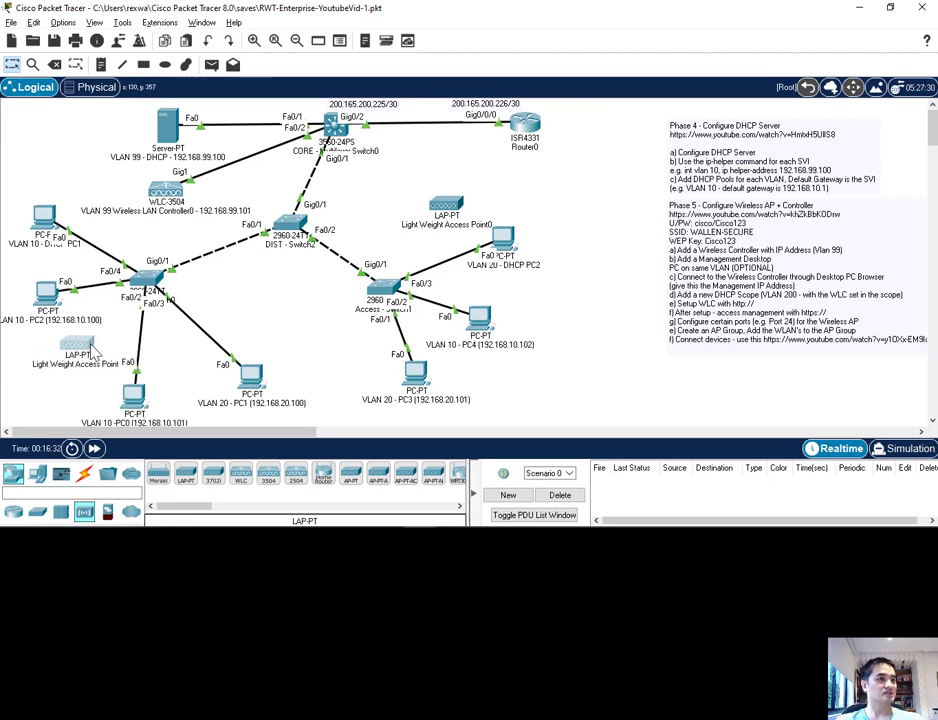
left_click_drag(439, 213, 409, 228)
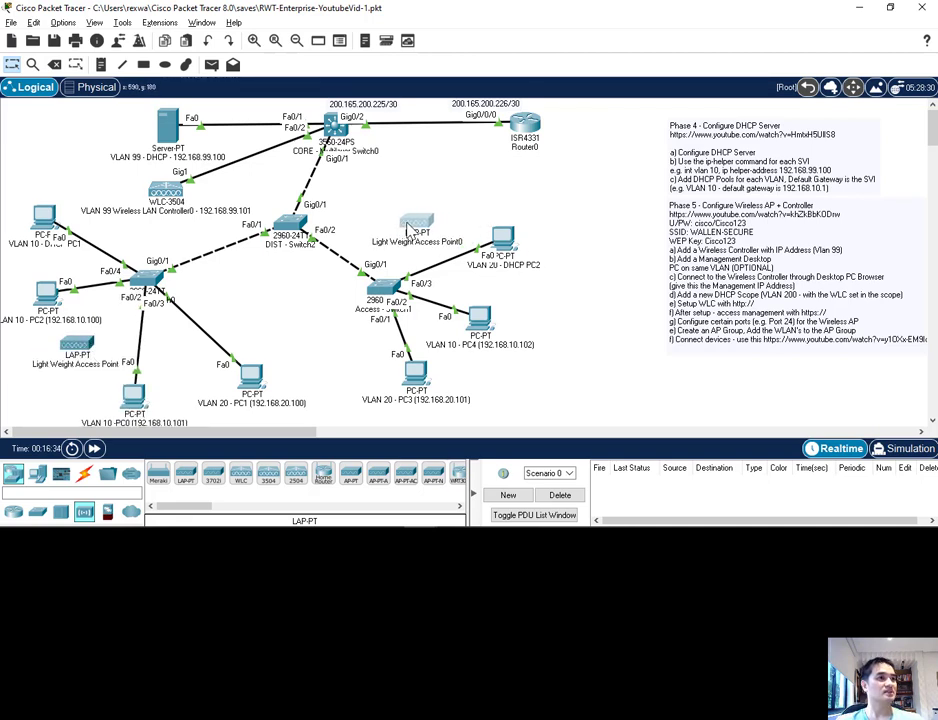
Step: Cable Light Weight Access Point0 to DIST - Switch2 and Light Weight Access Point1 to PC0's access switch, using the automatic connection type
left_click(84, 474)
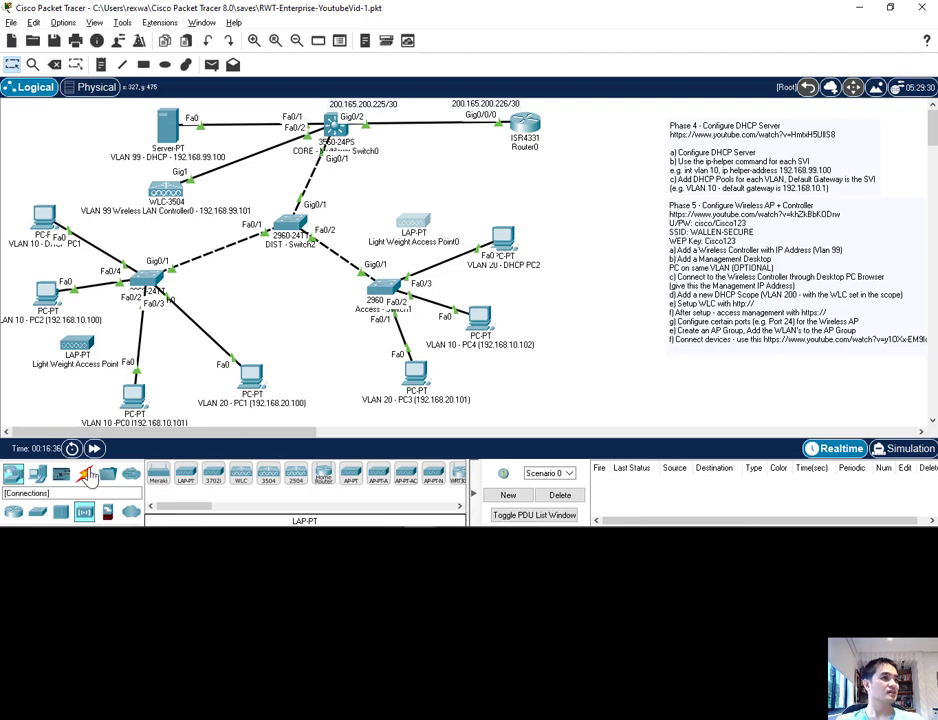
left_click(158, 473)
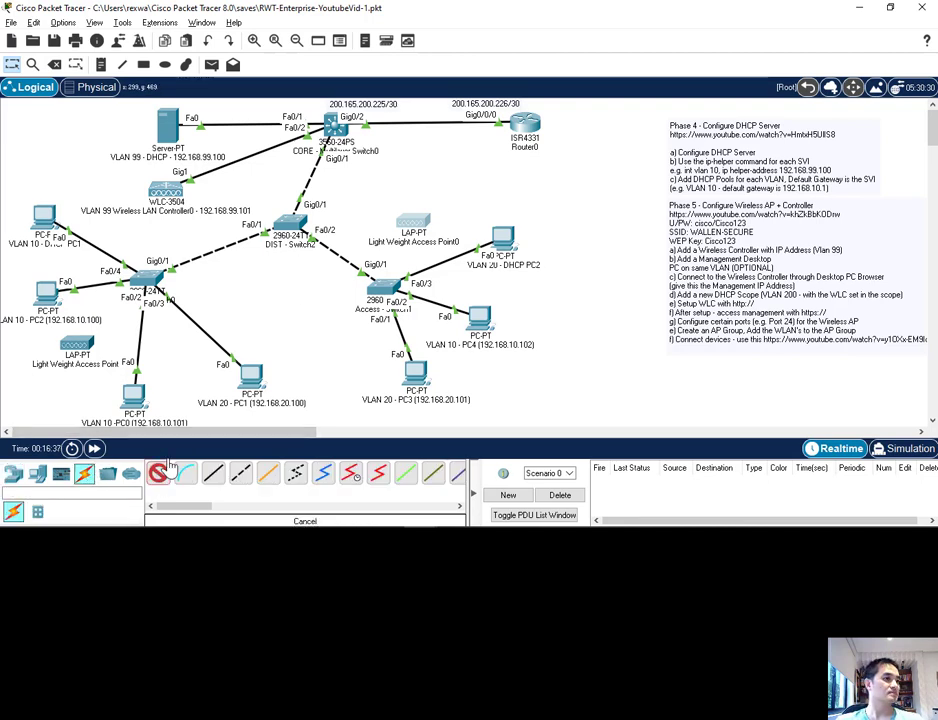
left_click(290, 222)
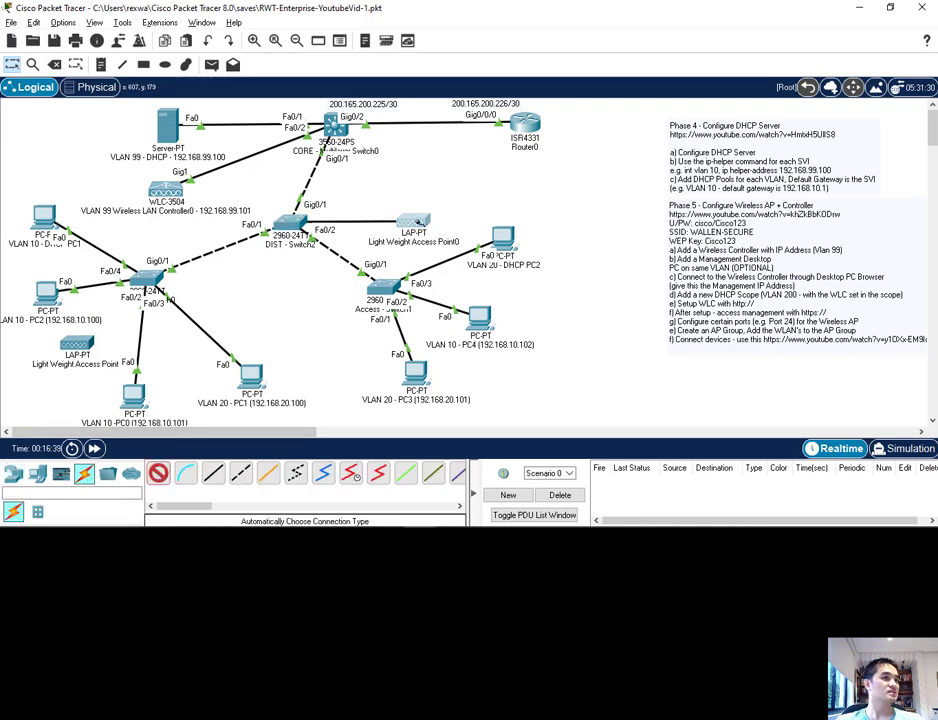
left_click(392, 226)
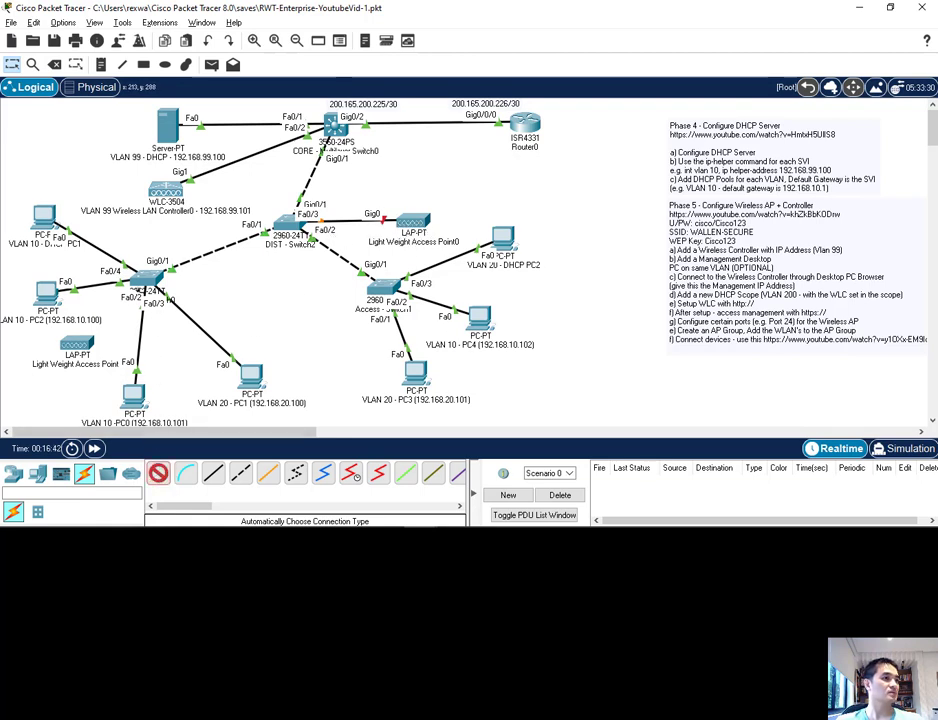
left_click(159, 472)
left_click(145, 280)
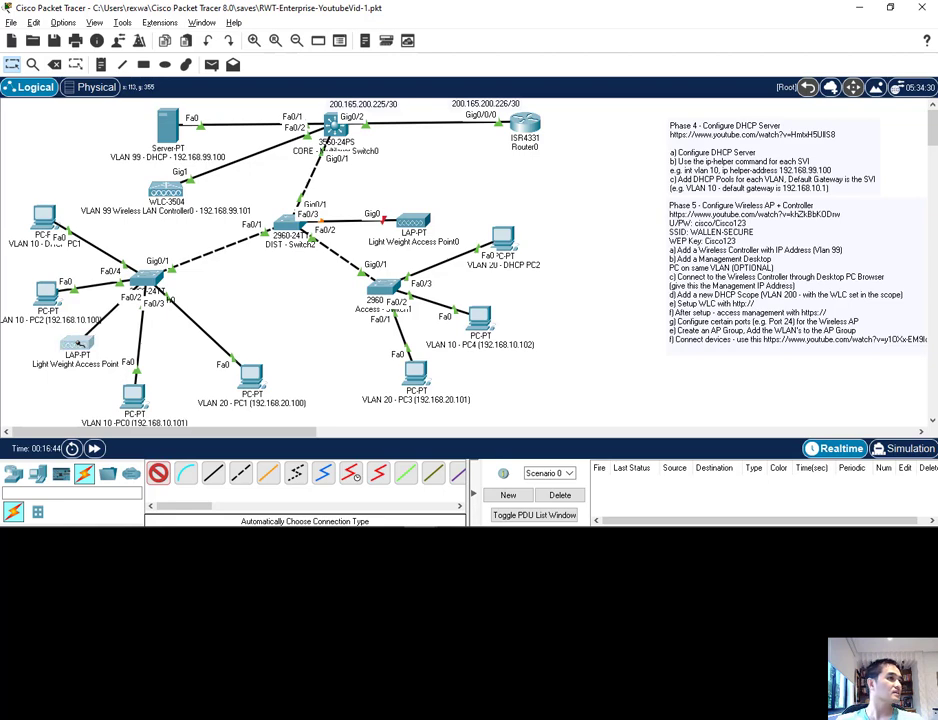
left_click(77, 343)
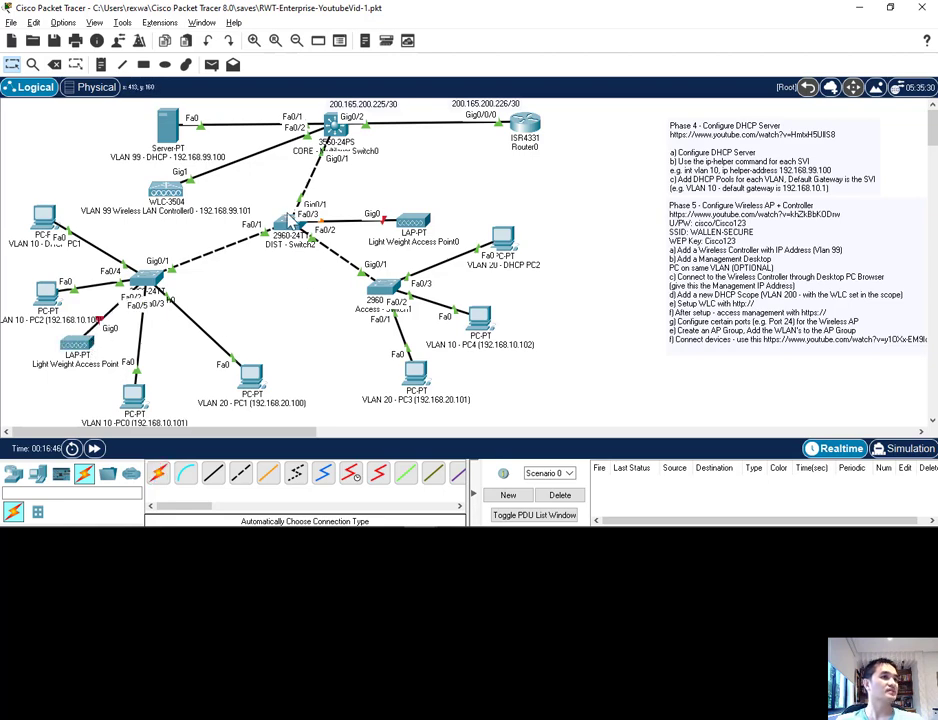
Step: Assign FastEthernet0/3 on DIST - Switch2 to access VLAN 200 (WIFI)
left_click(296, 230)
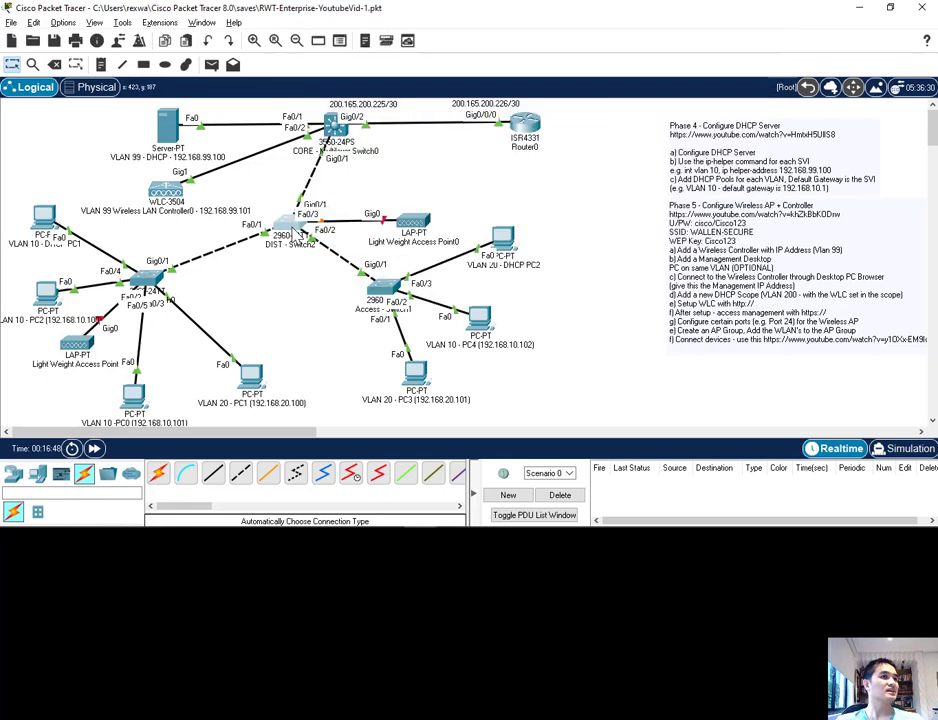
left_click(298, 56)
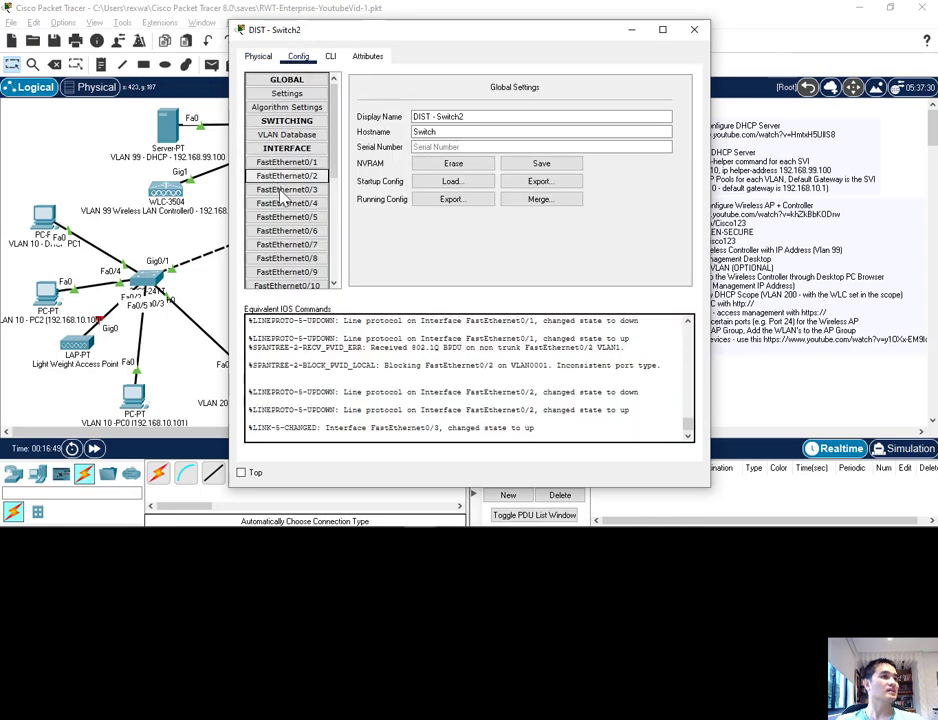
scroll(290, 240, "down", 4)
scroll(298, 247, "up", 2)
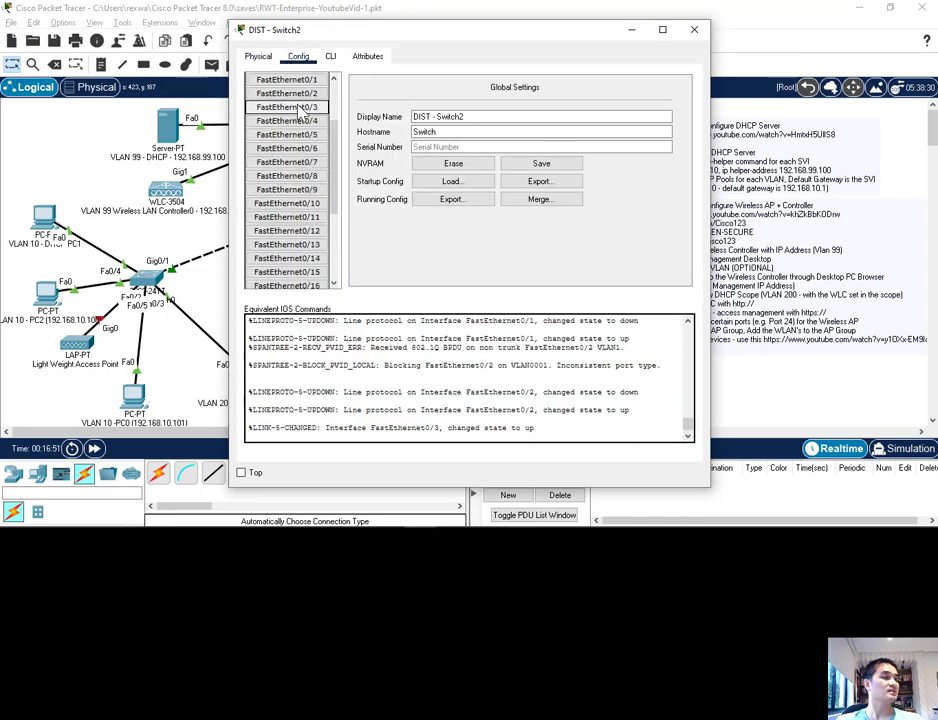
left_click(288, 107)
left_click_drag(440, 29, 431, 58)
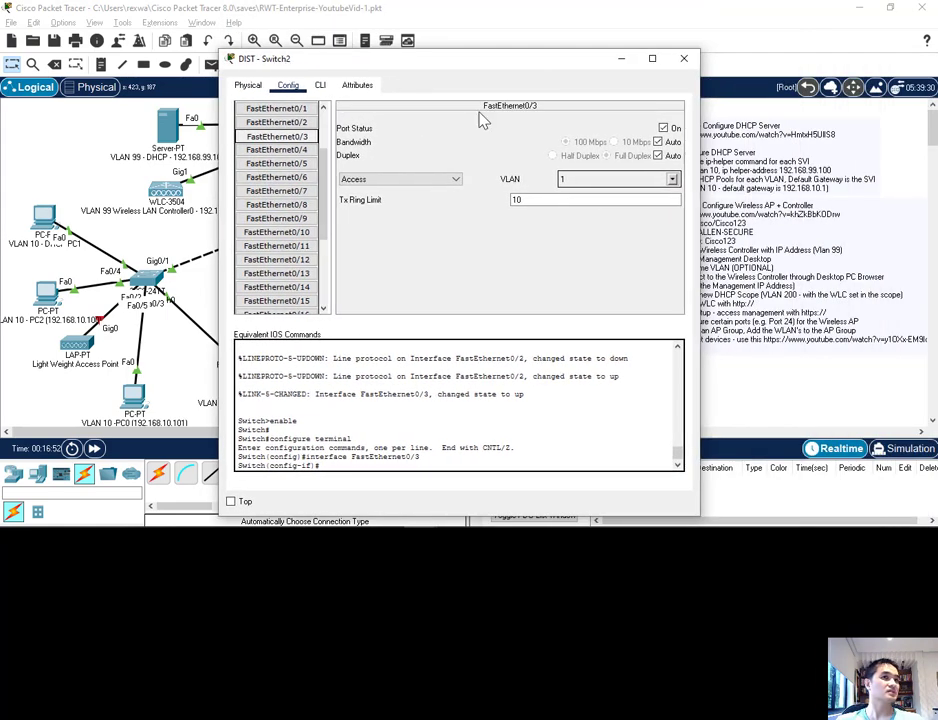
left_click(673, 180)
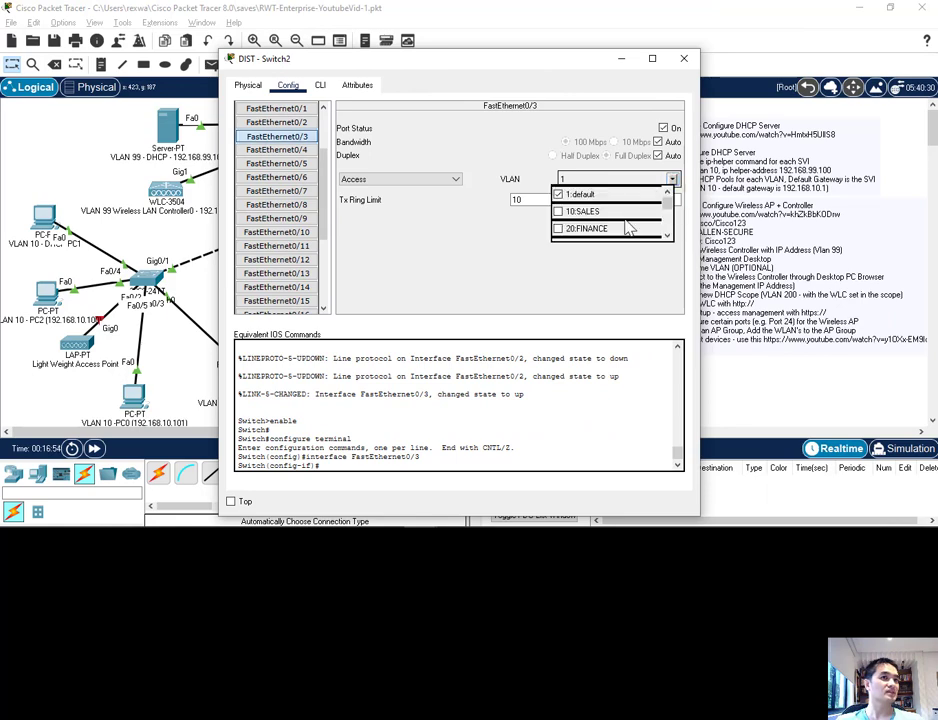
scroll(563, 232, "down", 1)
left_click(560, 222)
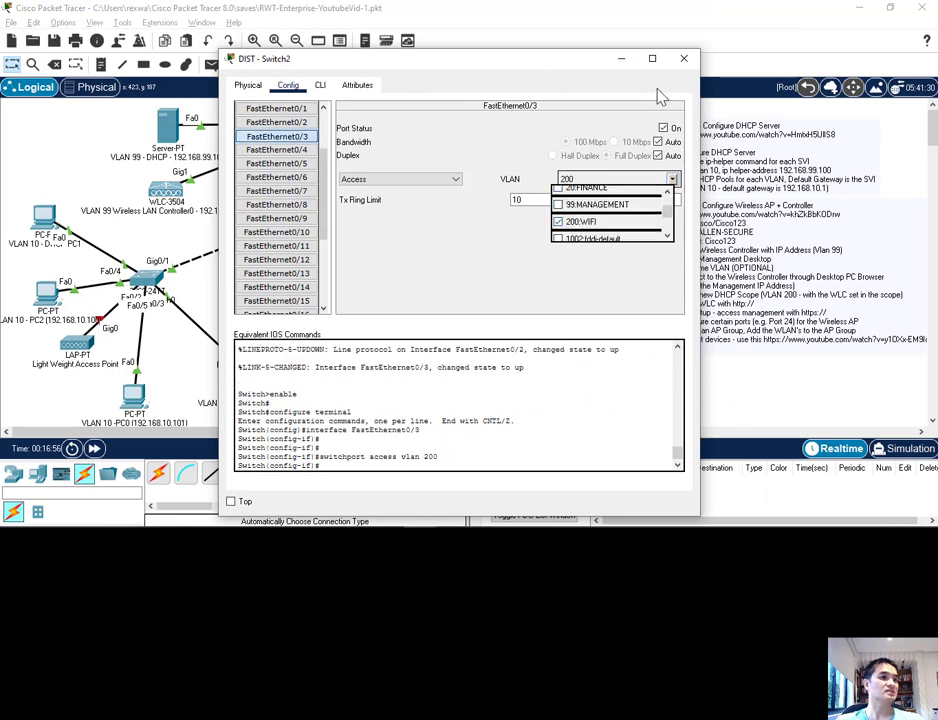
Step: Move Light Weight Access Point1 slightly farther from the access switch it is cabled to
left_click(682, 60)
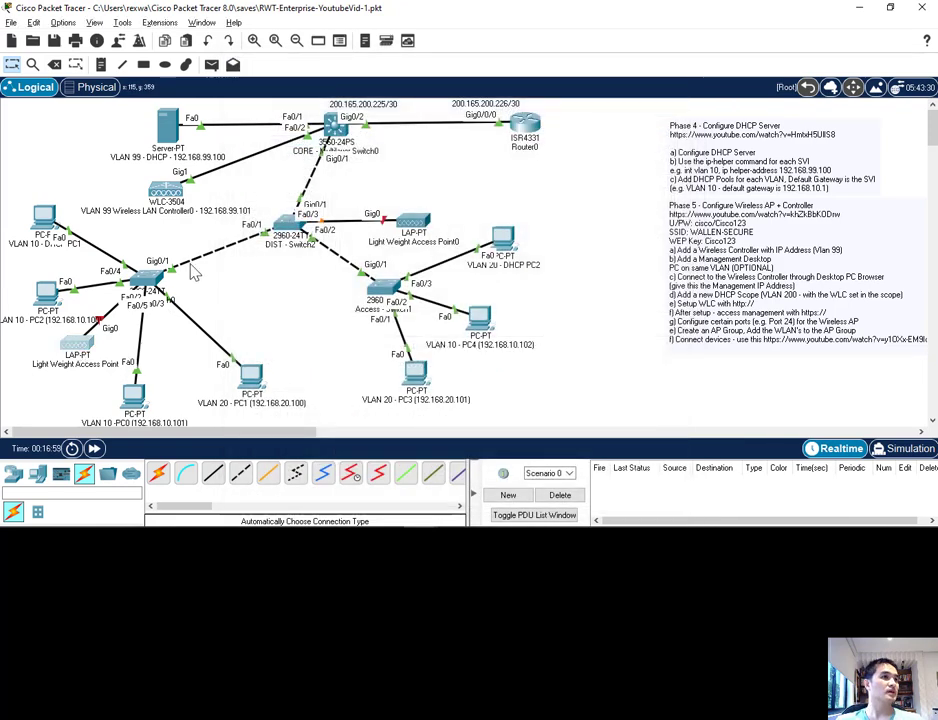
left_click(77, 343)
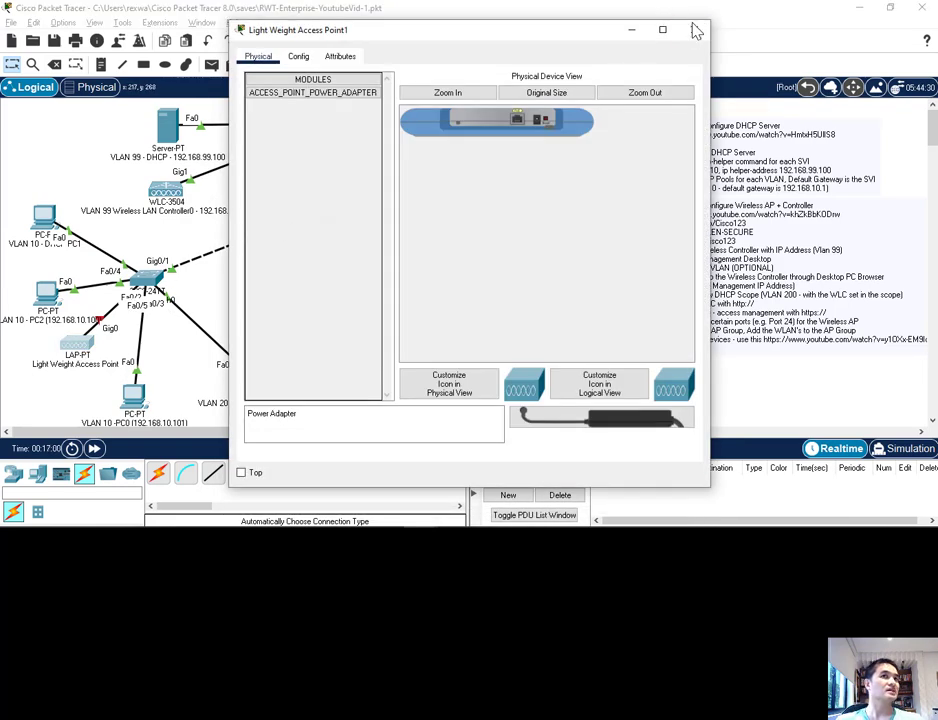
left_click(695, 30)
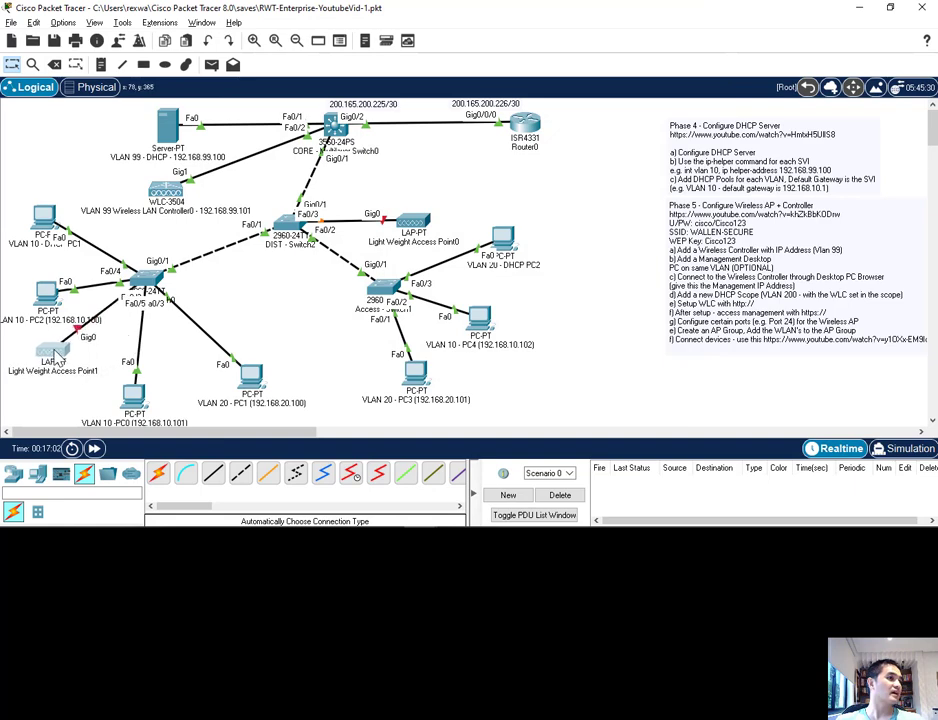
left_click_drag(58, 357, 75, 362)
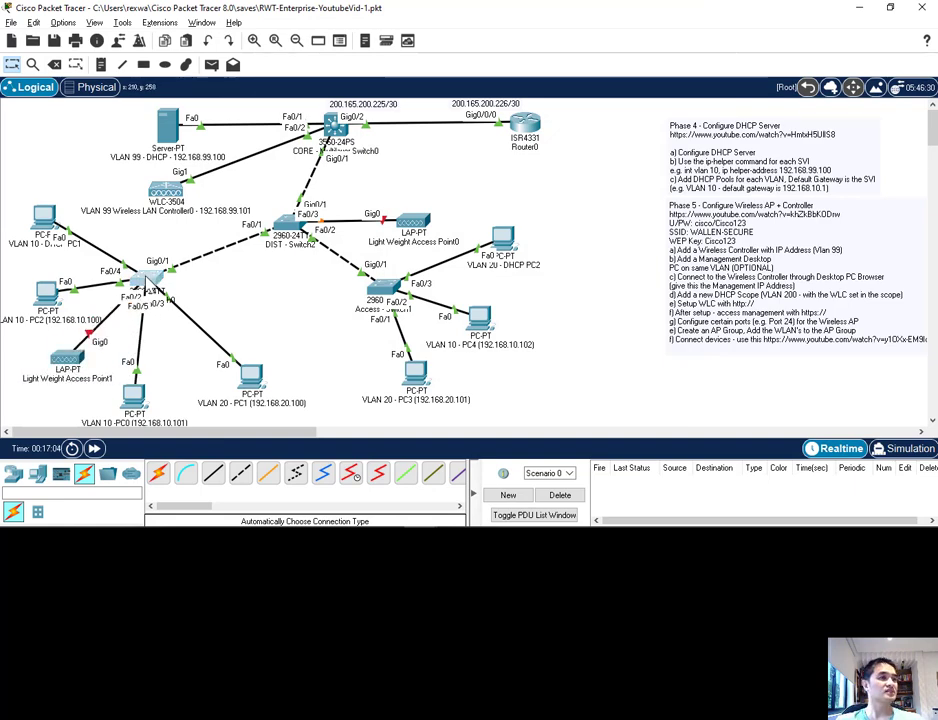
Step: Assign FastEthernet0/5 on Access - Switch0 to access VLAN 200 (WIFI)
left_click(148, 283)
left_click(298, 56)
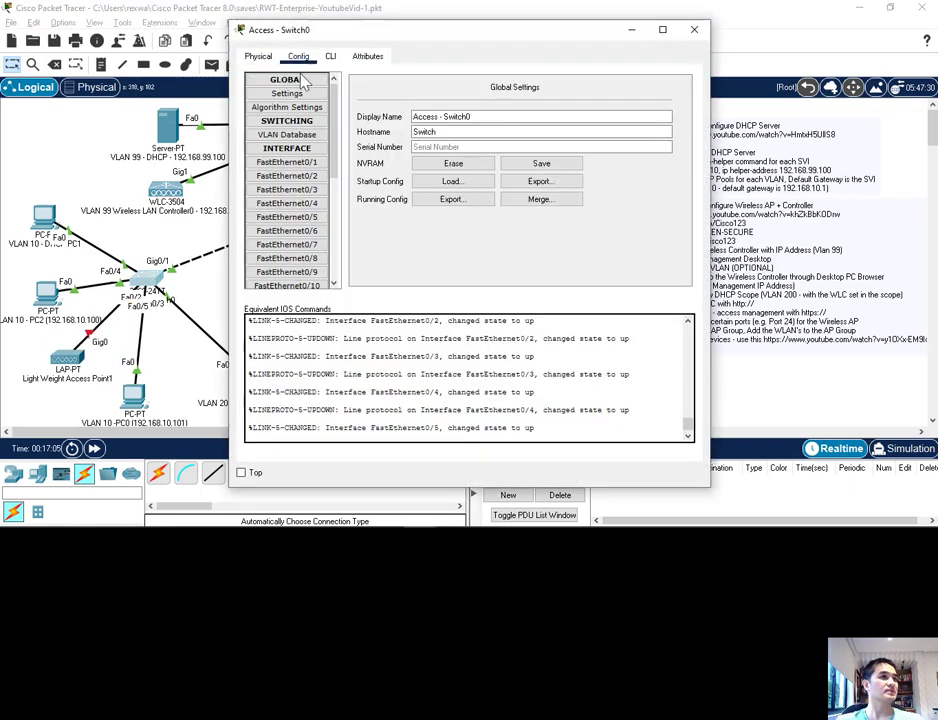
left_click(287, 217)
left_click(683, 151)
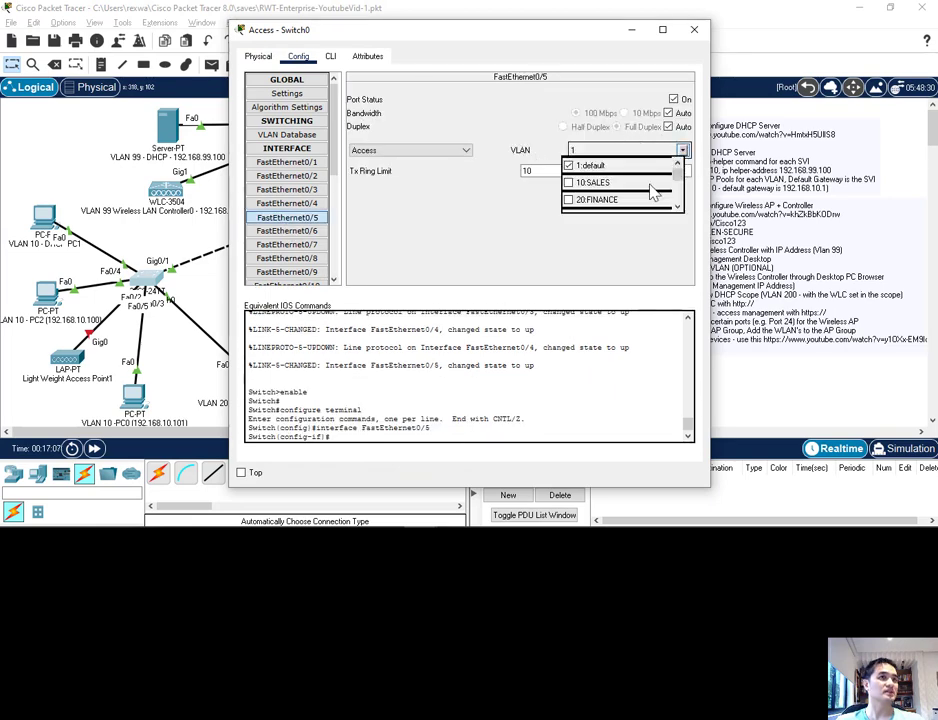
scroll(678, 184, "down", 2)
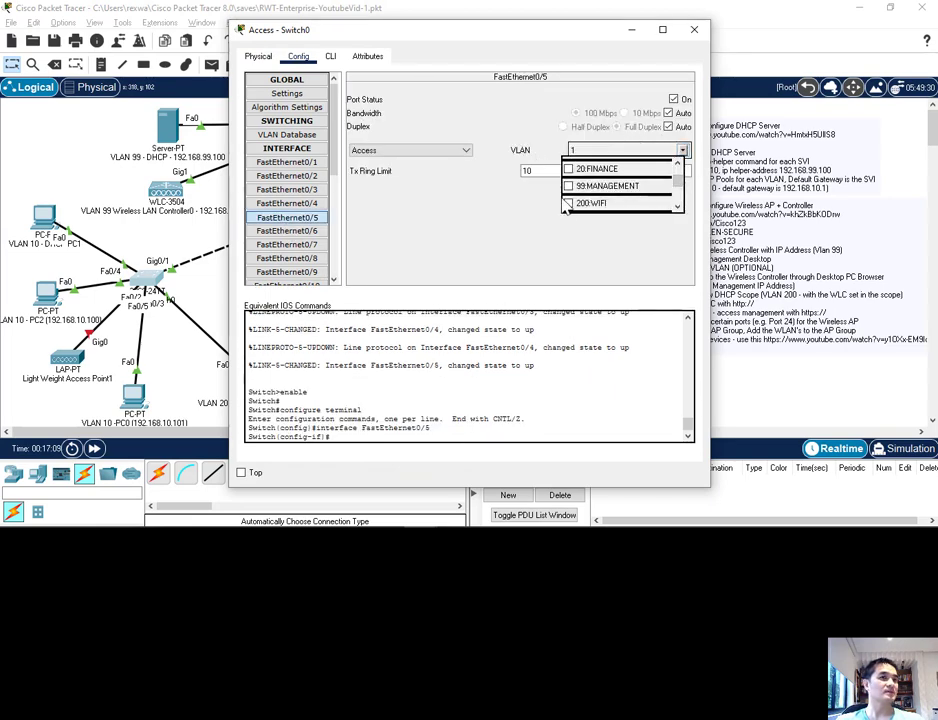
left_click(662, 202)
left_click(694, 29)
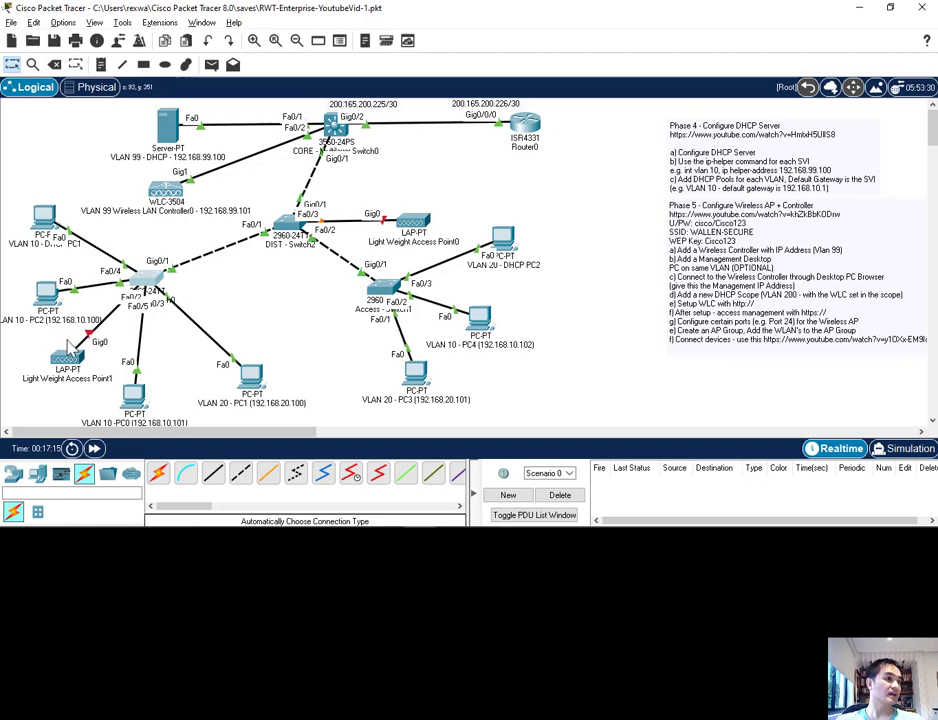
Step: Fit the power adapter module to Light Weight Access Point1 and to Light Weight Access Point0
double_click(67, 360)
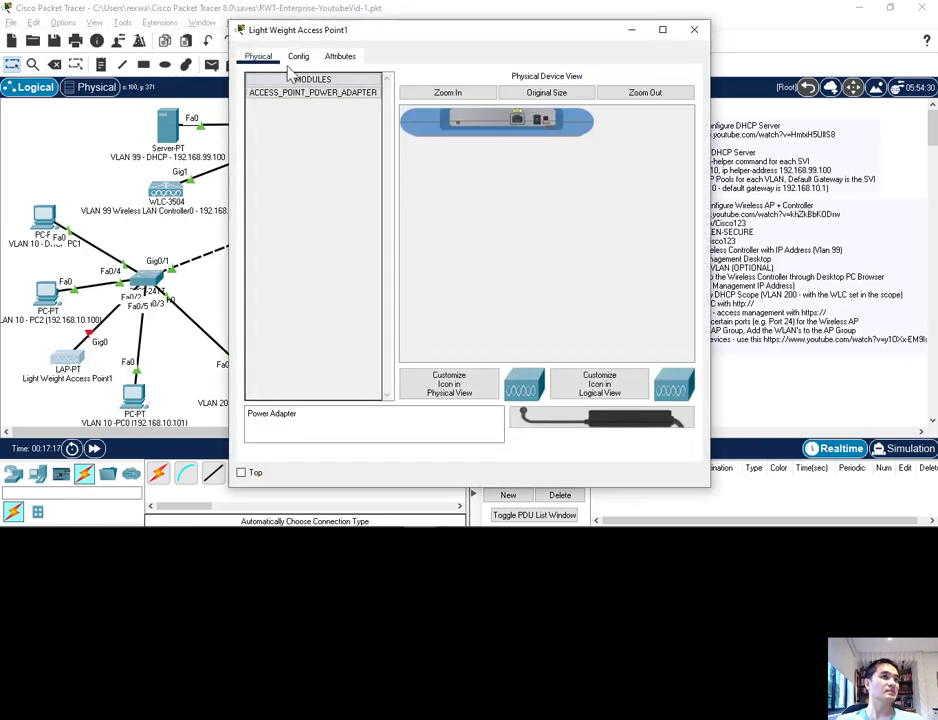
left_click_drag(600, 418, 543, 124)
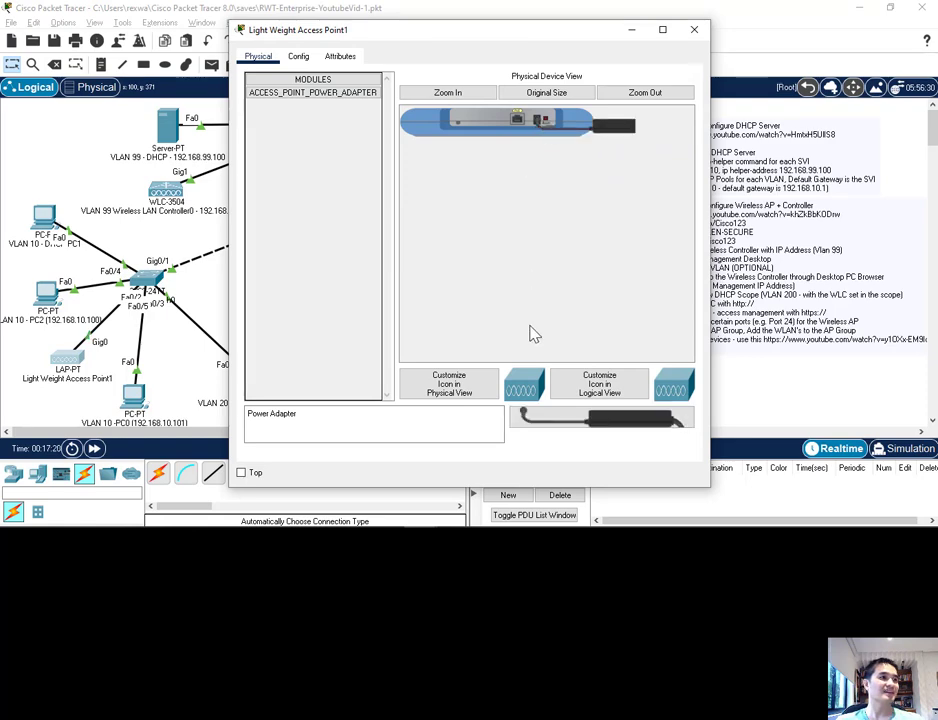
left_click(694, 29)
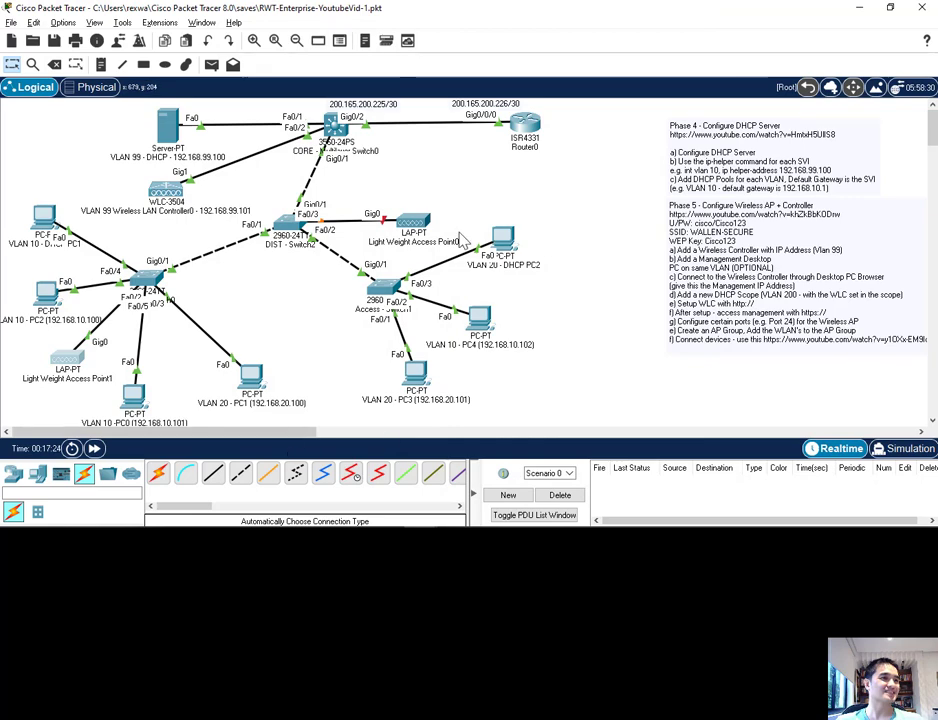
left_click(413, 222)
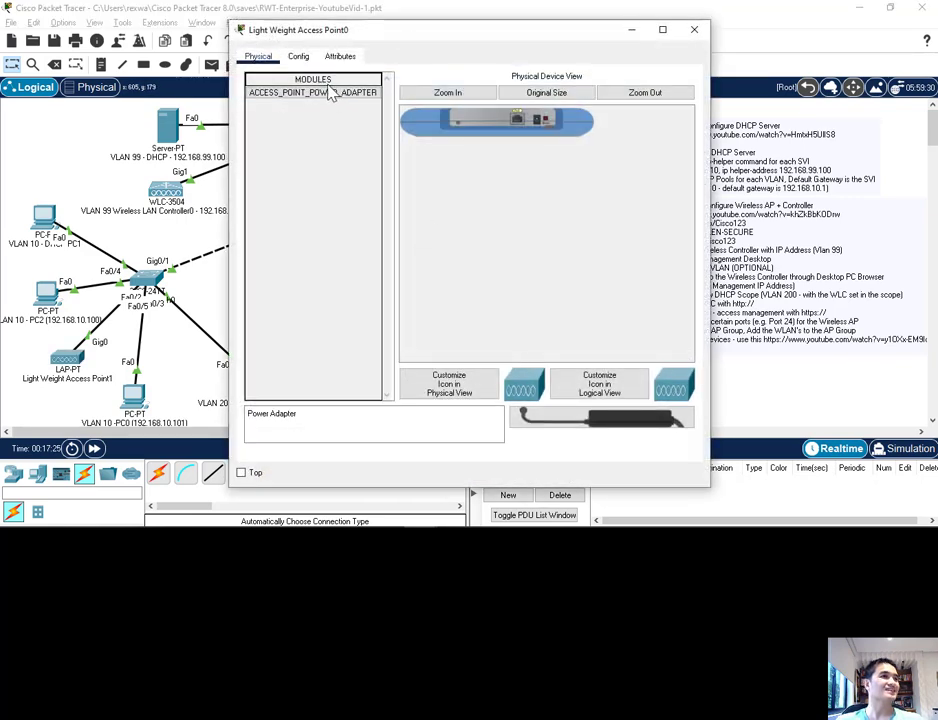
left_click_drag(622, 420, 543, 121)
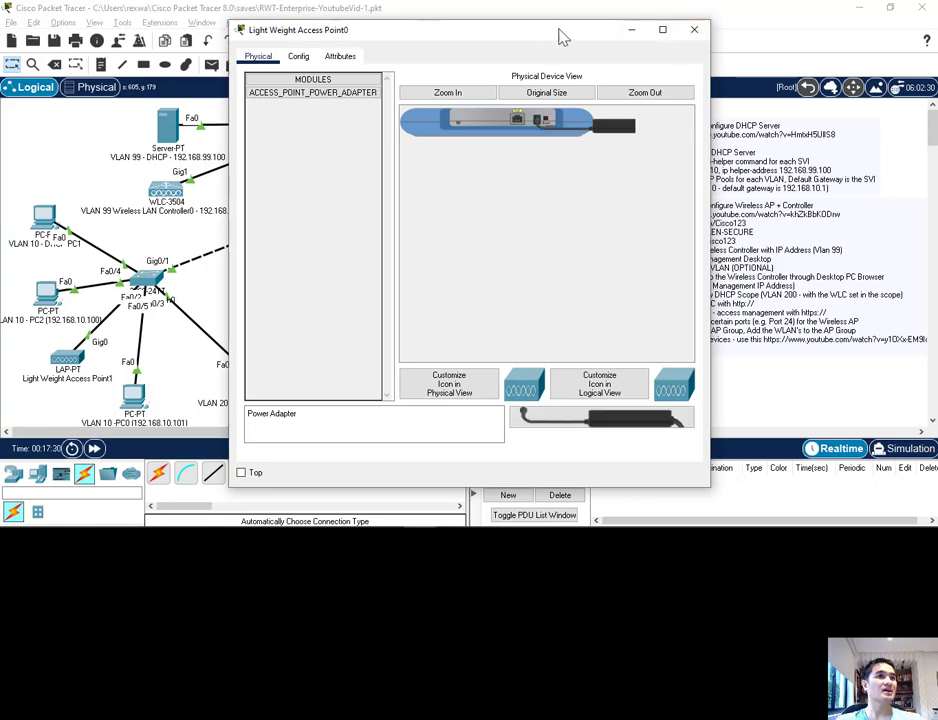
Step: Examine the GigabitEthernet0 and Dot11Radio0 configuration of Light Weight Access Point0
left_click_drag(561, 33, 781, 182)
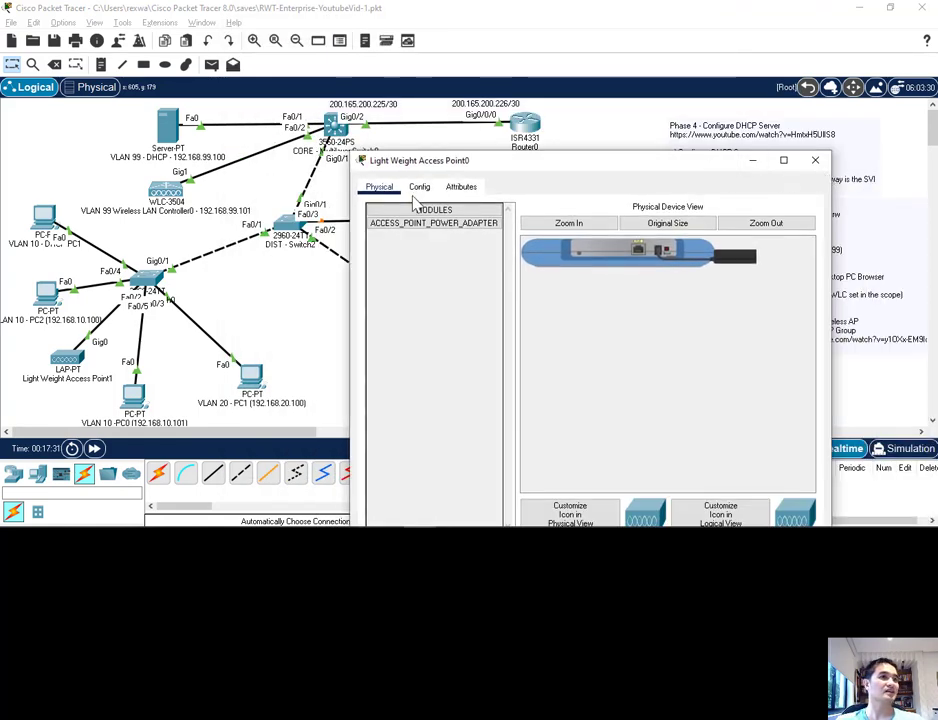
left_click(420, 190)
left_click(404, 252)
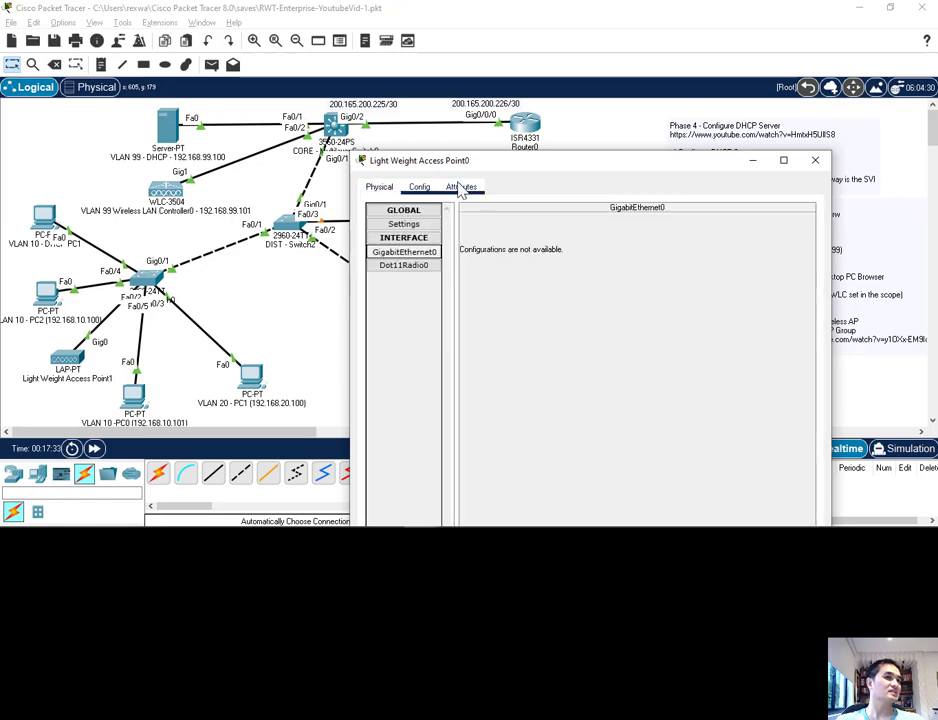
left_click(404, 265)
left_click(404, 252)
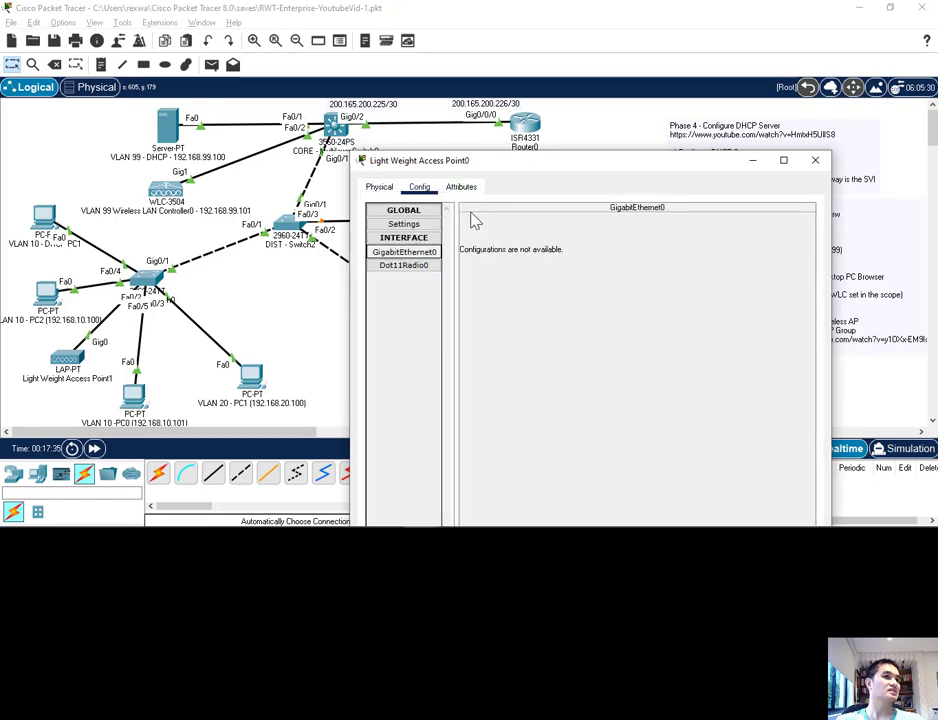
left_click_drag(481, 168, 414, 142)
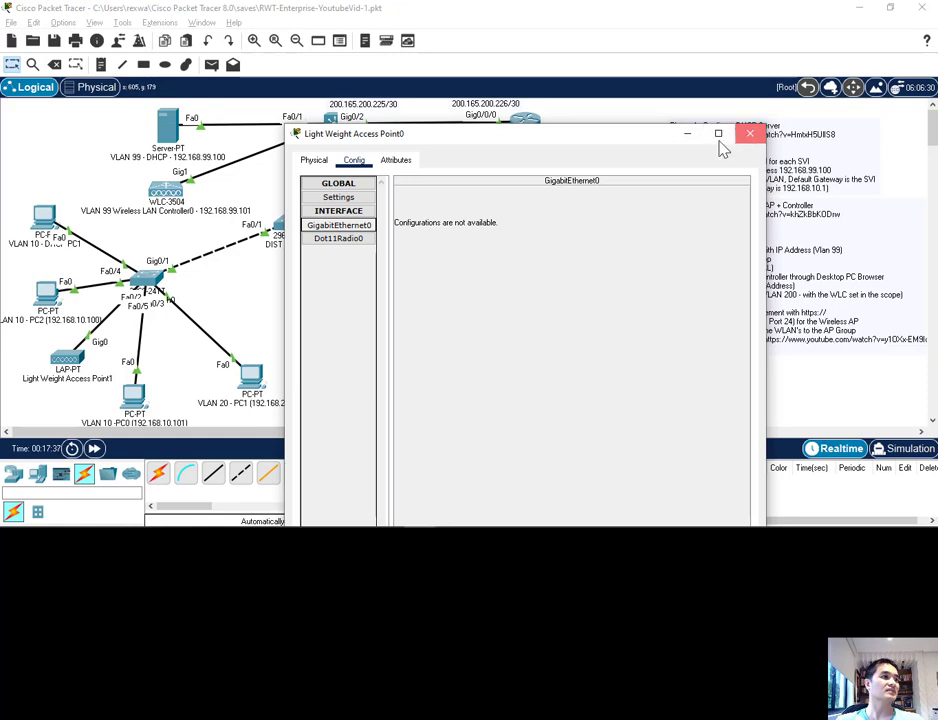
left_click(750, 132)
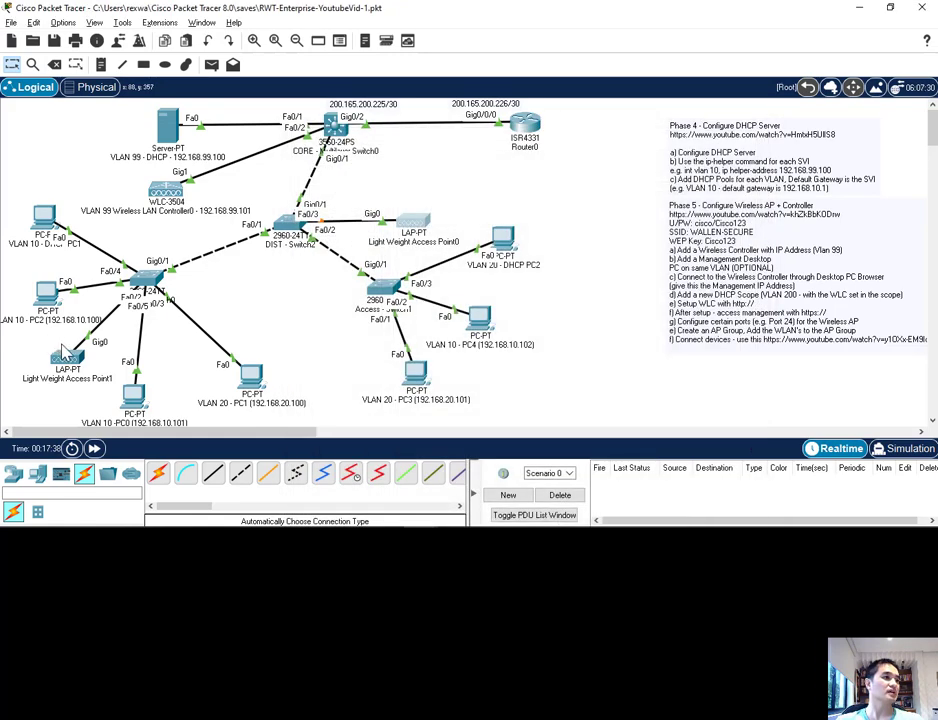
Step: Examine the interface configuration and the global gateway/DNS settings of Light Weight Access Point1
left_click(68, 362)
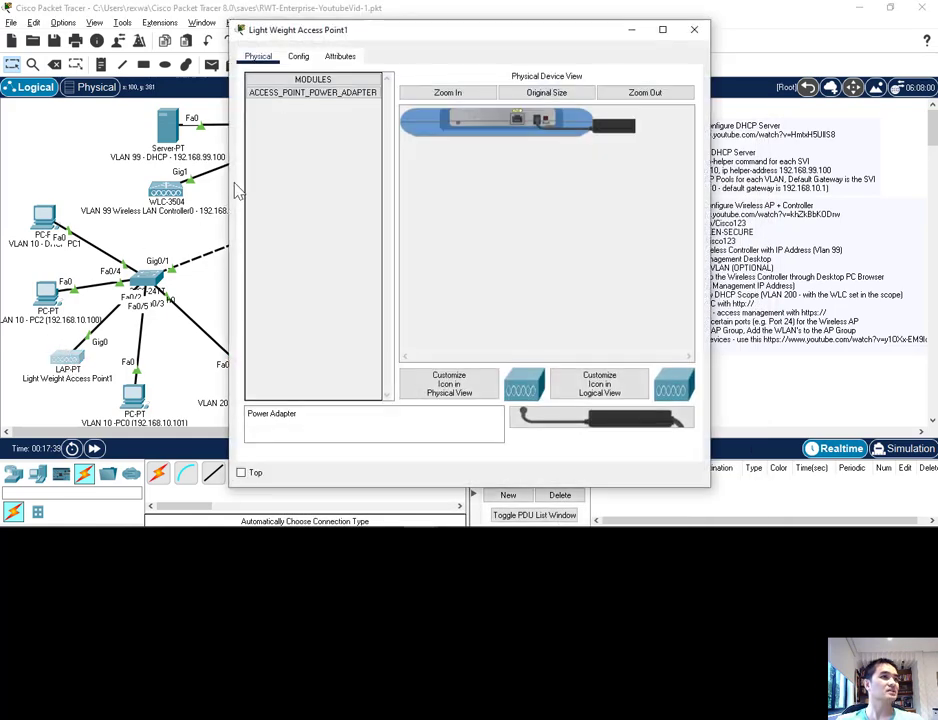
left_click(298, 56)
left_click(285, 120)
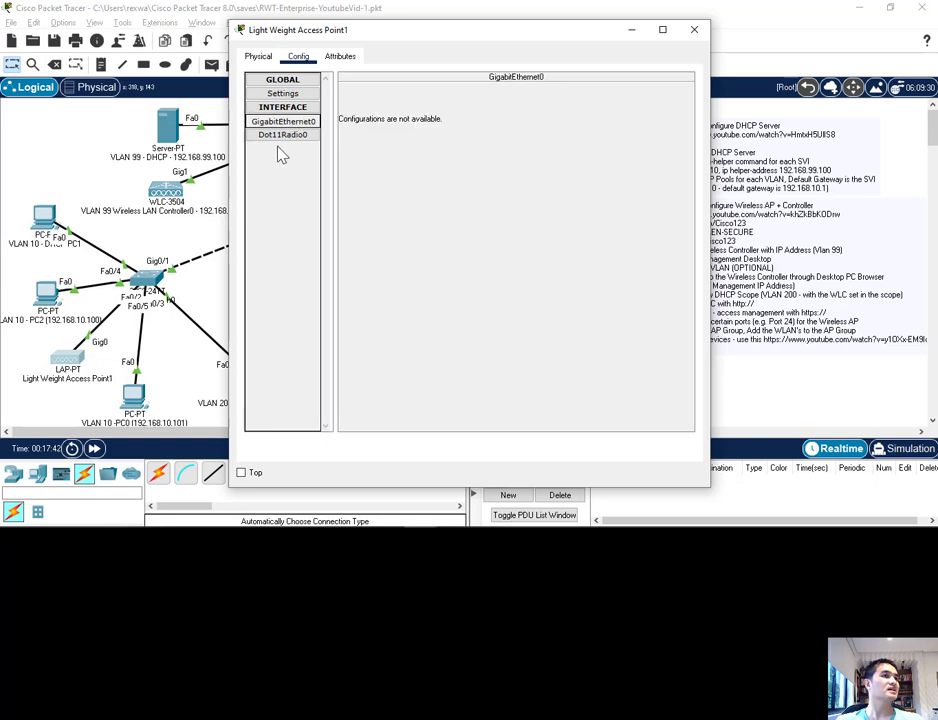
left_click(290, 134)
left_click(285, 121)
left_click(289, 107)
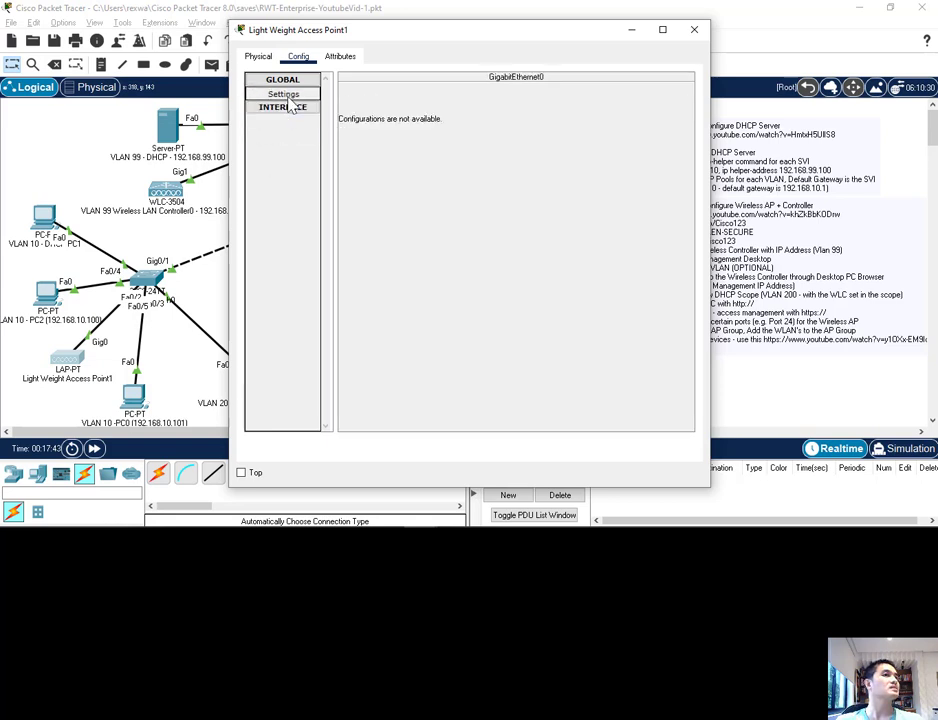
left_click(288, 97)
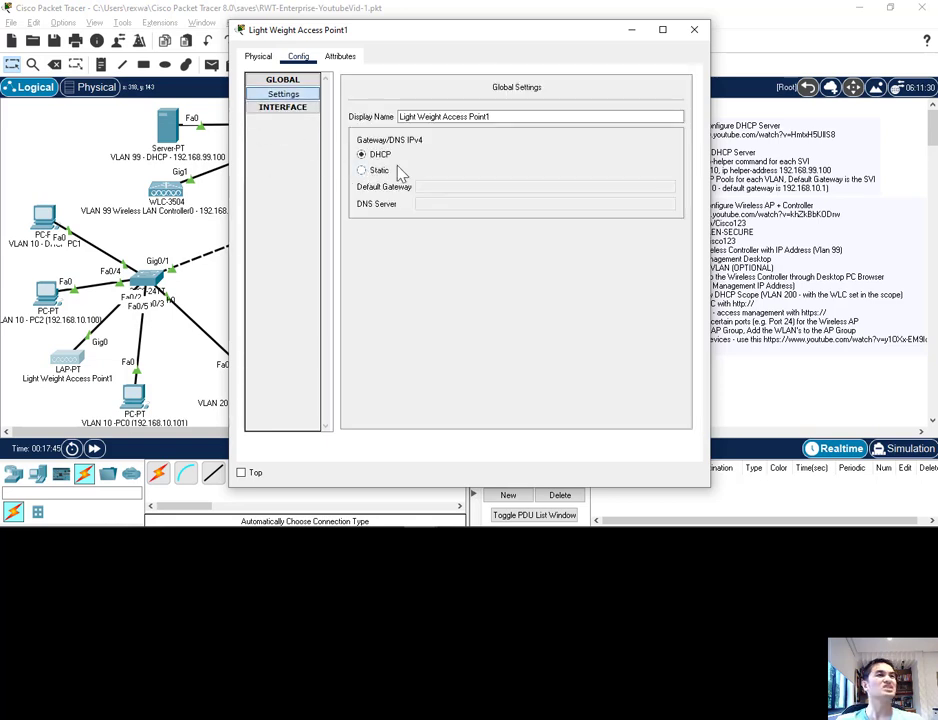
left_click(699, 31)
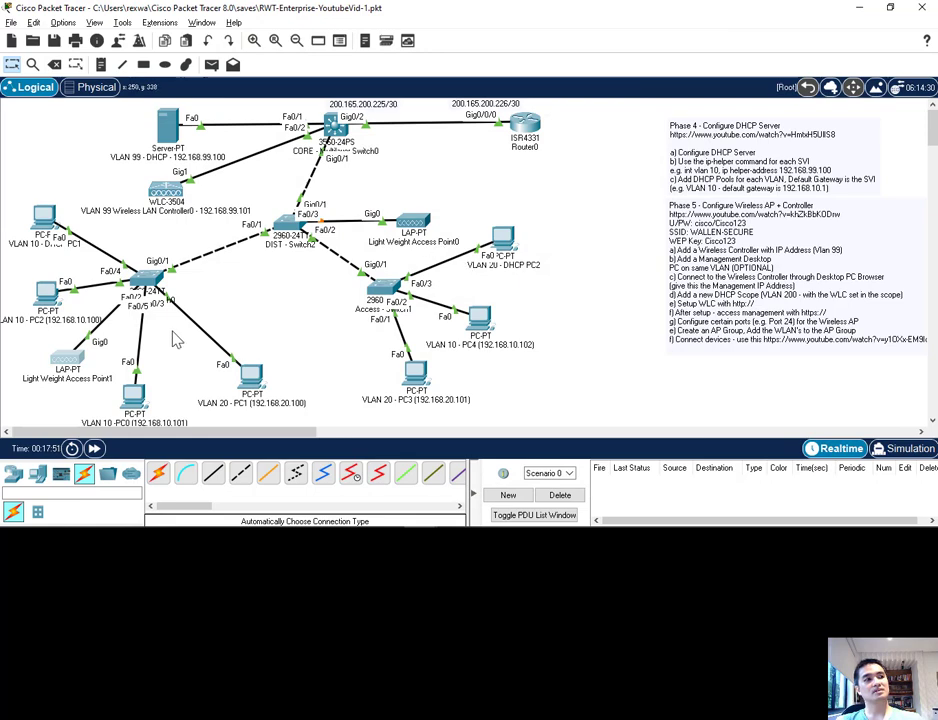
Step: Switch the gateway/DNS setting to Static and back to DHCP on Light Weight Access Point1 and Light Weight Access Point0
left_click(68, 357)
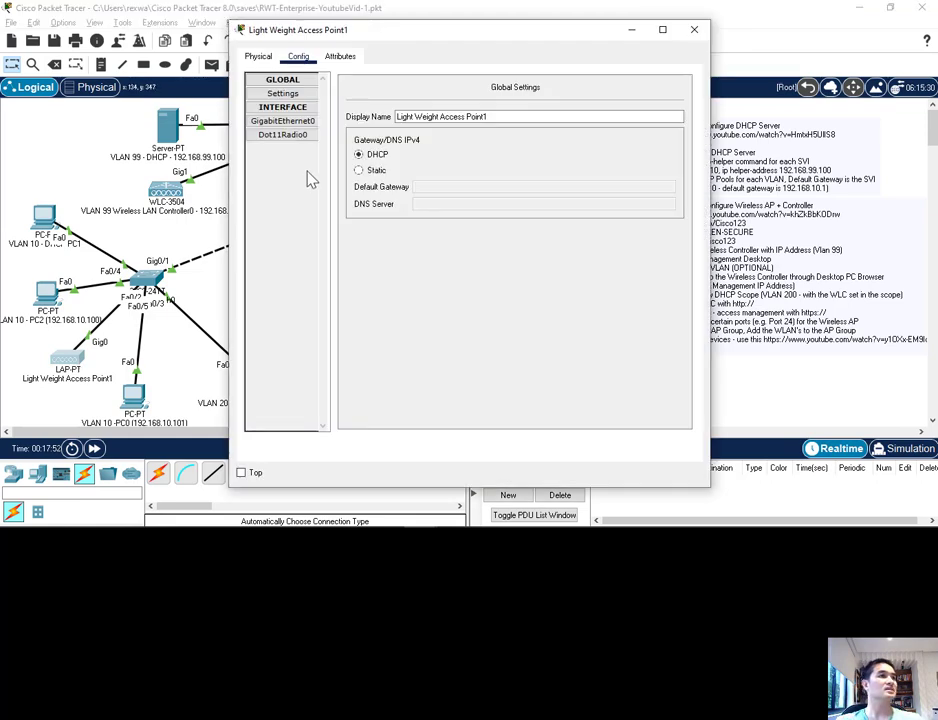
left_click(364, 172)
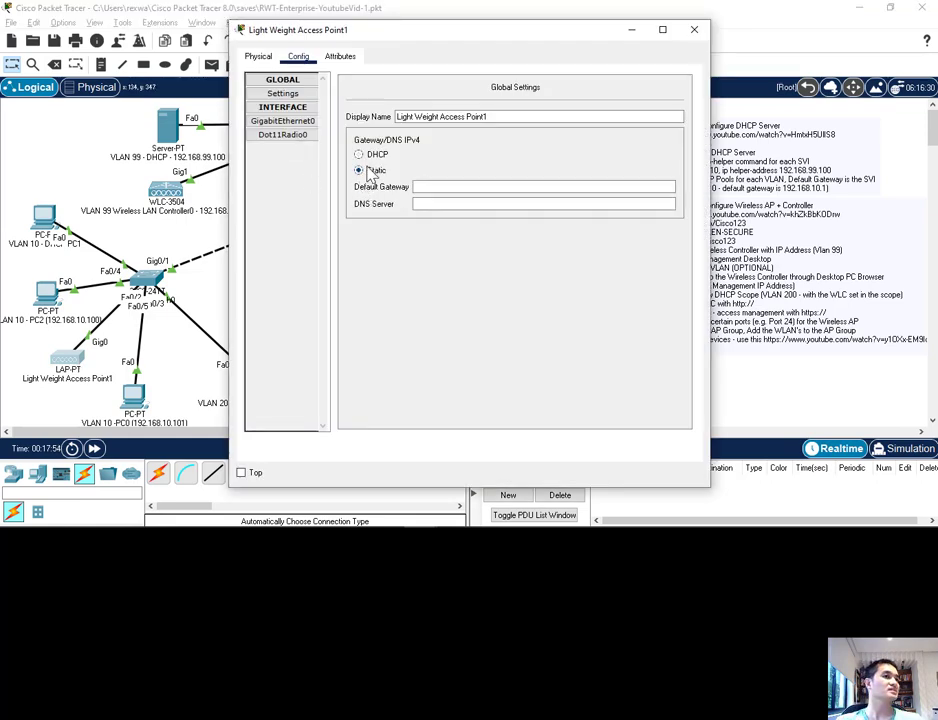
left_click(360, 156)
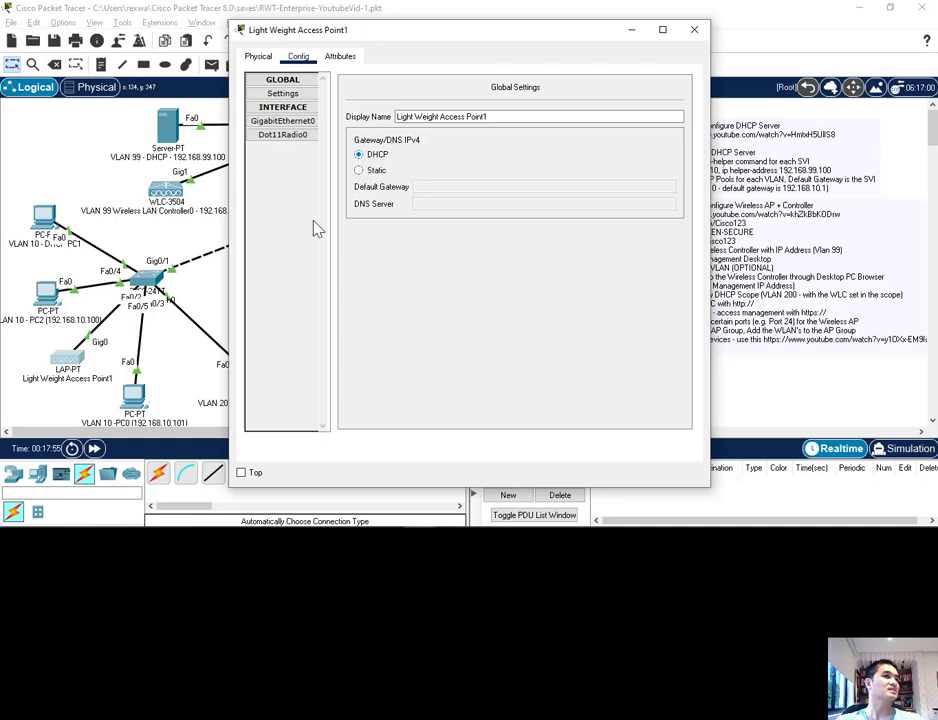
left_click(690, 39)
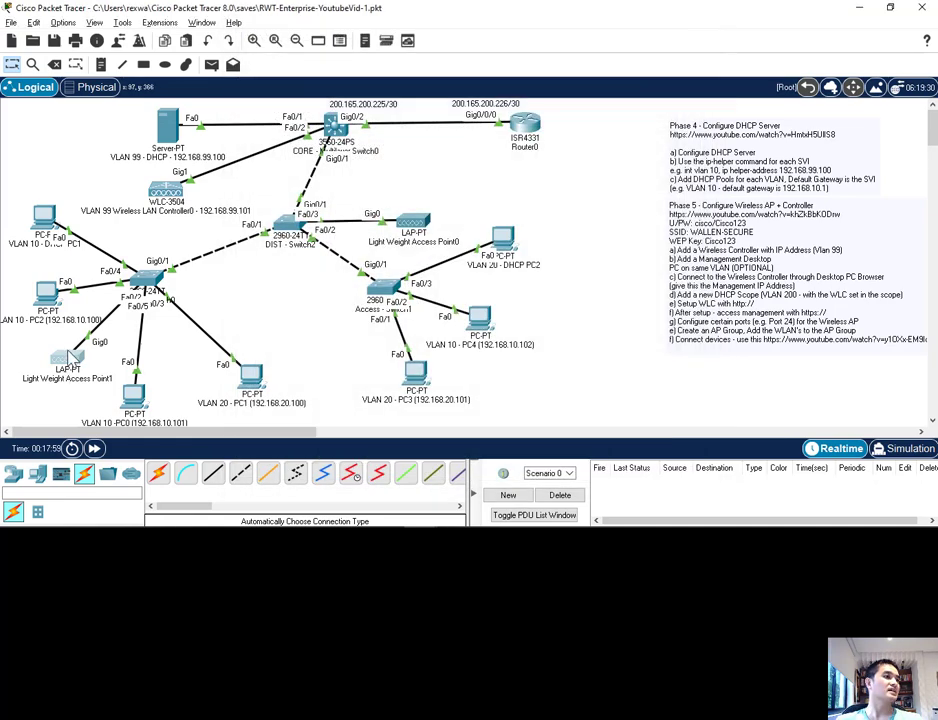
left_click(68, 358)
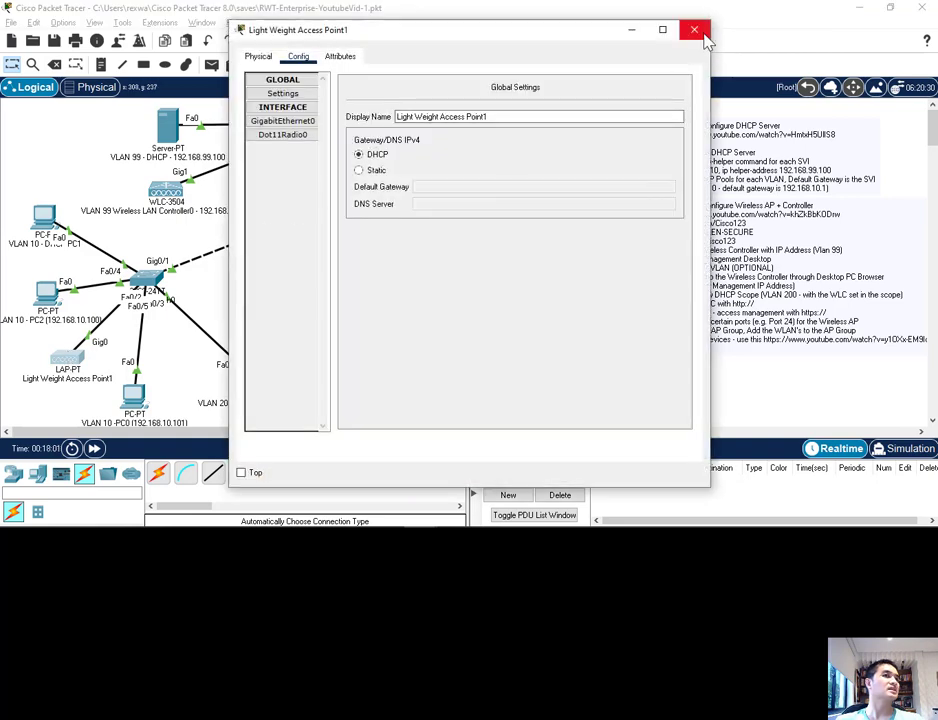
left_click(704, 38)
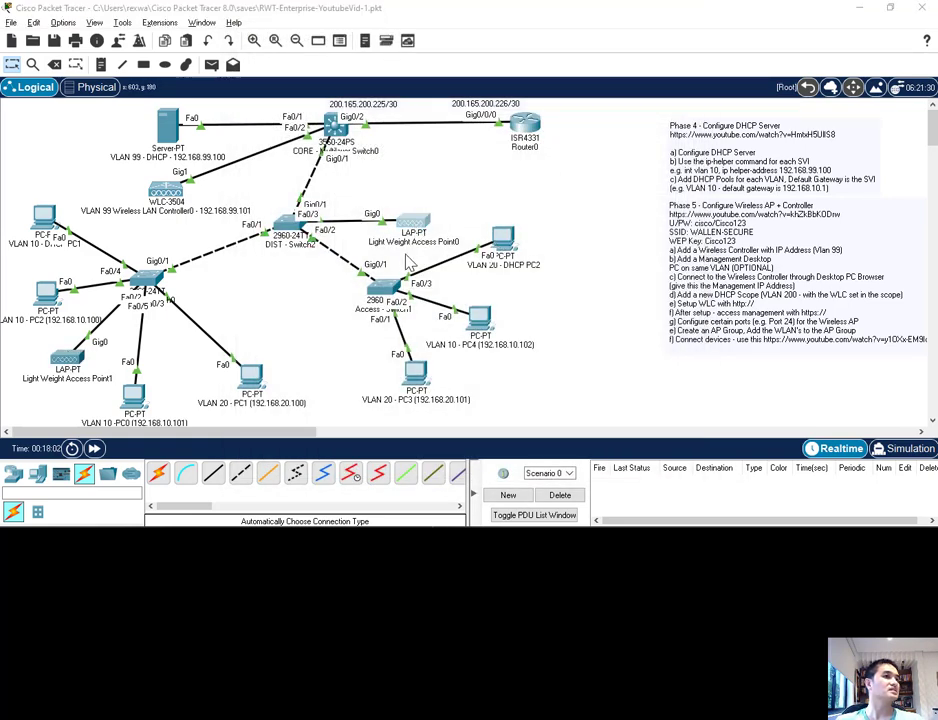
left_click(412, 225)
left_click(359, 171)
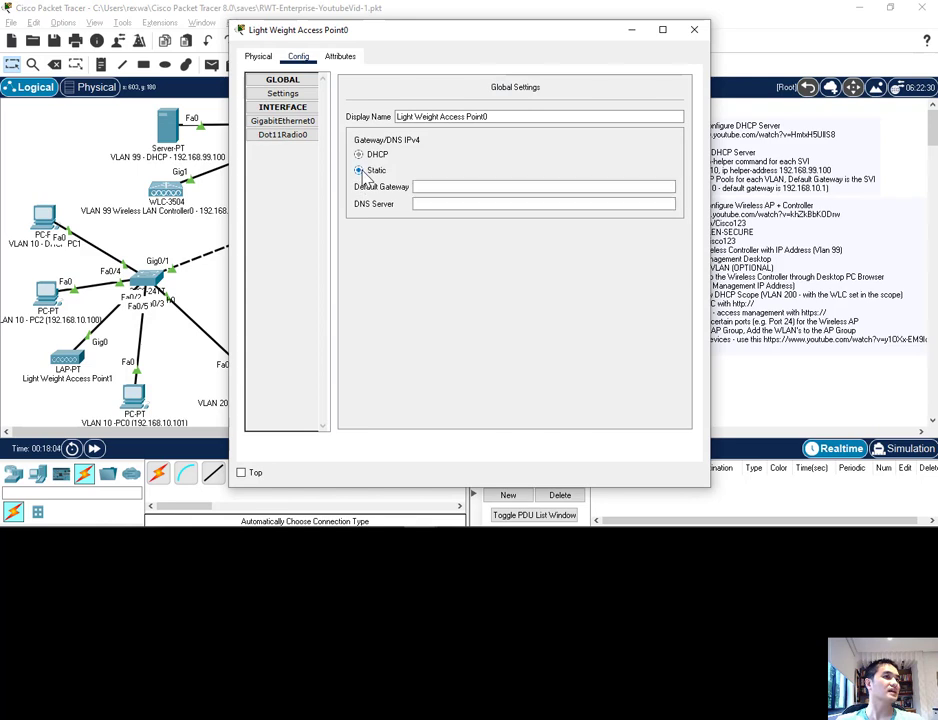
left_click(359, 155)
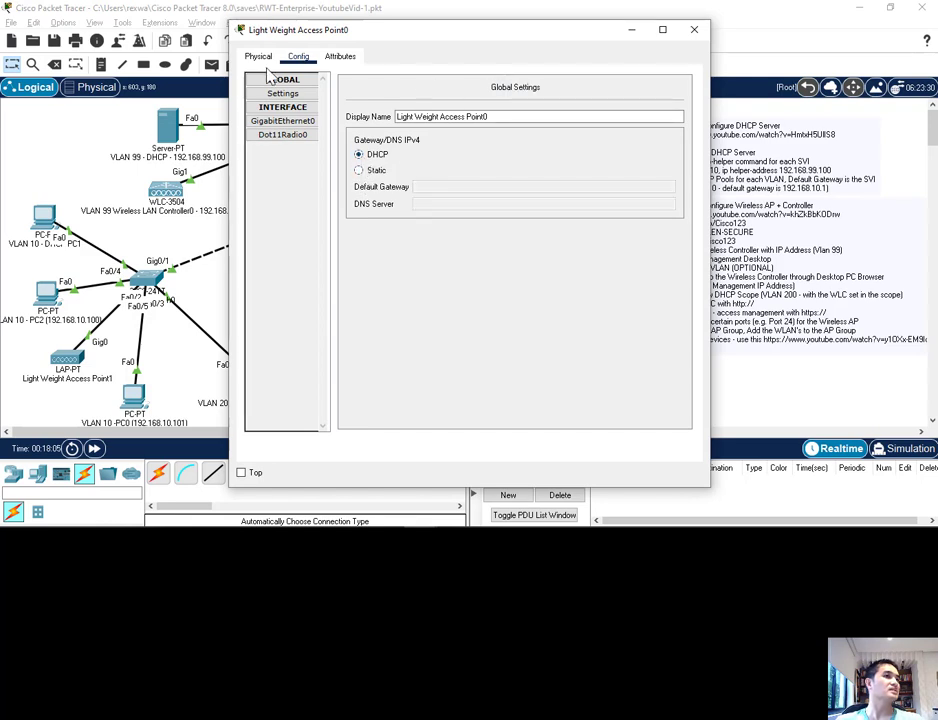
Step: Check the GigabitEthernet0 and Dot11Radio0 settings of Light Weight Access Point0 and move it slightly farther from DIST - Switch2
left_click(259, 57)
left_click(298, 56)
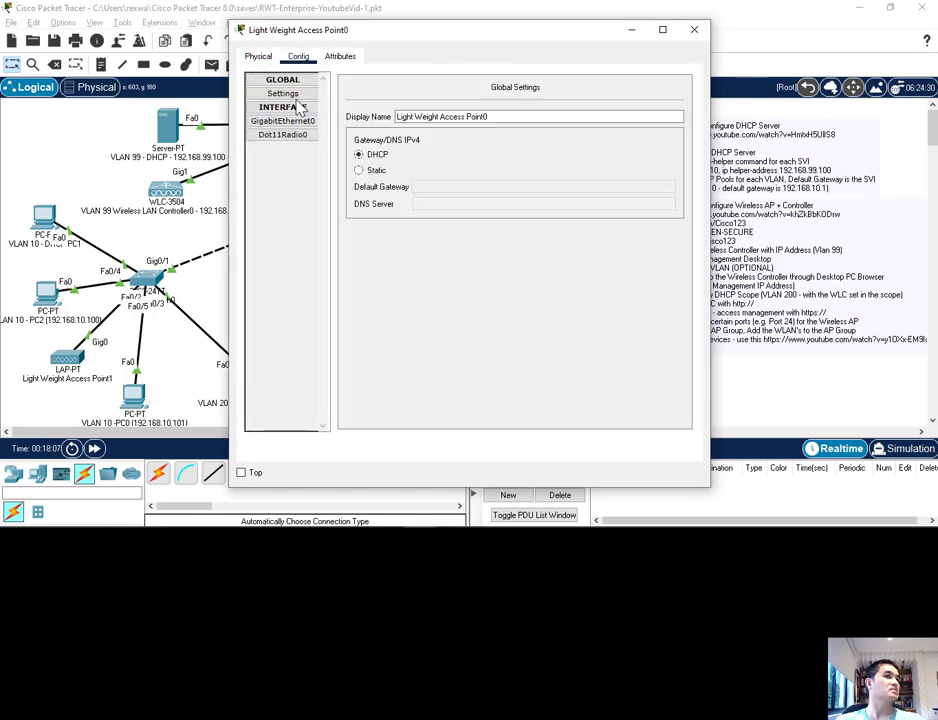
left_click(300, 121)
left_click(308, 134)
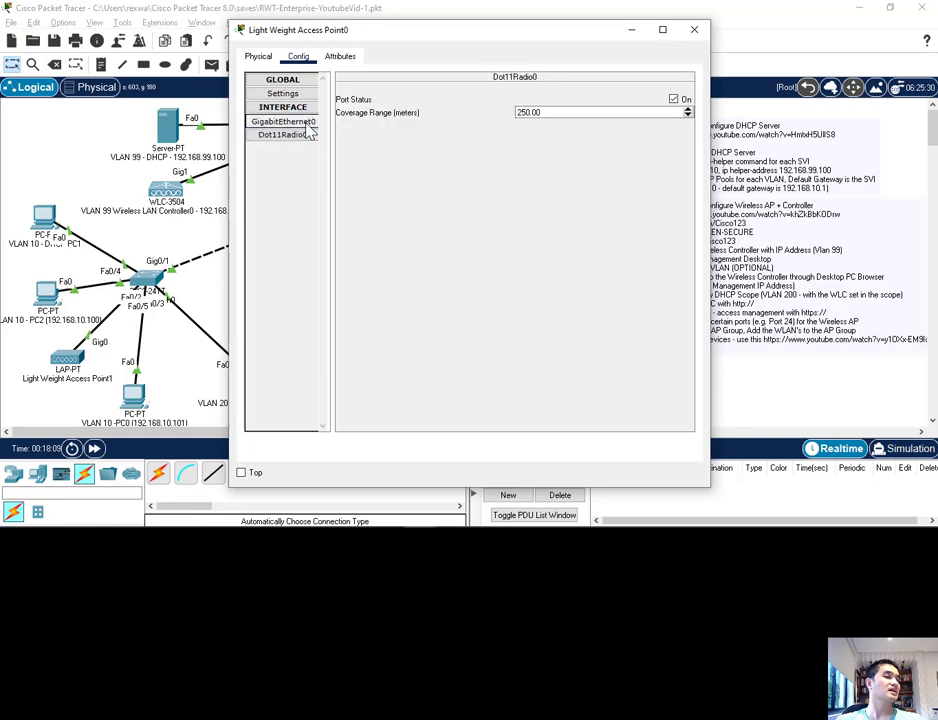
left_click(300, 121)
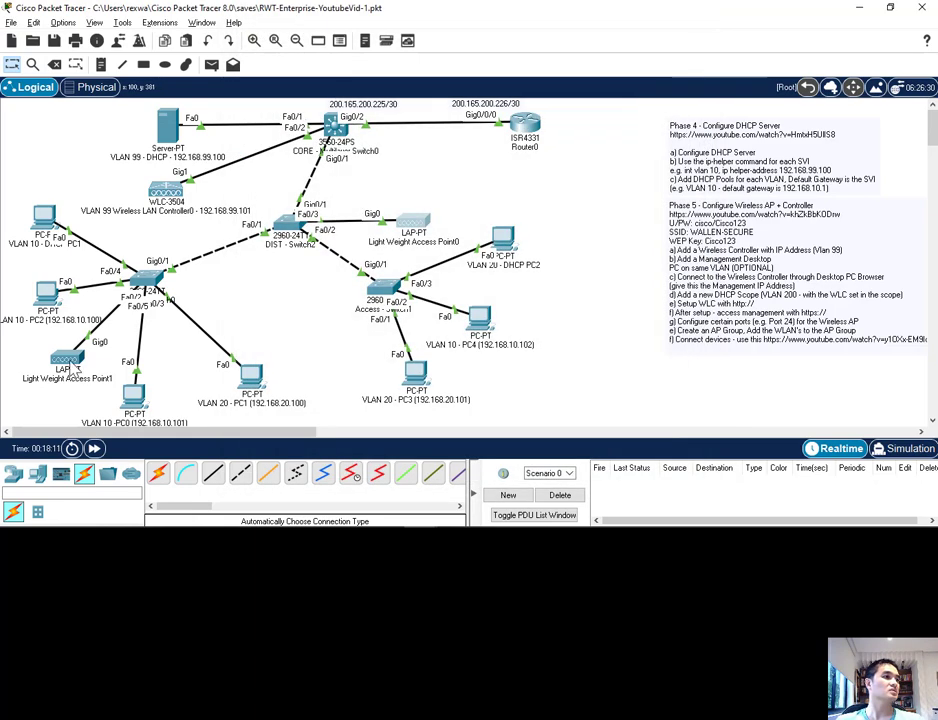
left_click_drag(415, 222, 439, 217)
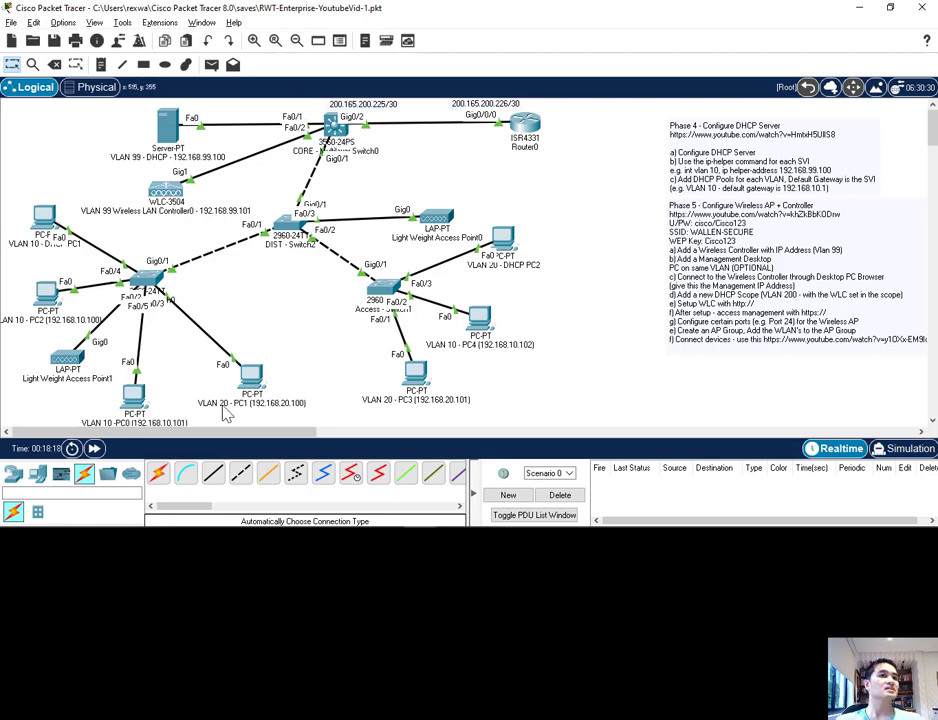
Step: Enter interface configuration mode for VLAN 200 in the command line of CORE - Multilayer Switch0
left_click_drag(138, 430, 268, 436)
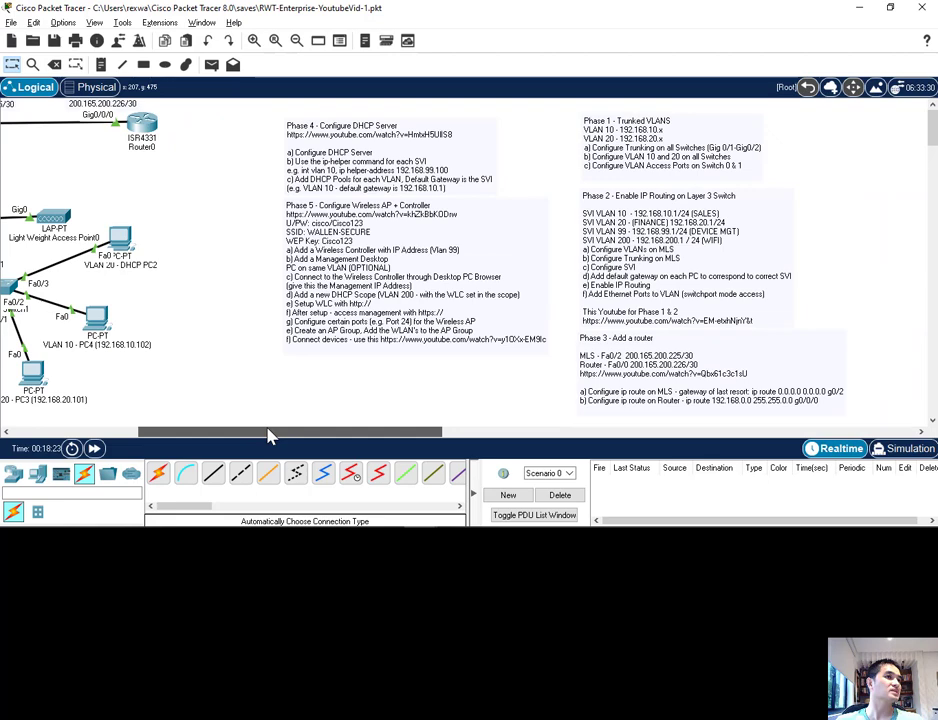
left_click_drag(268, 436, 130, 436)
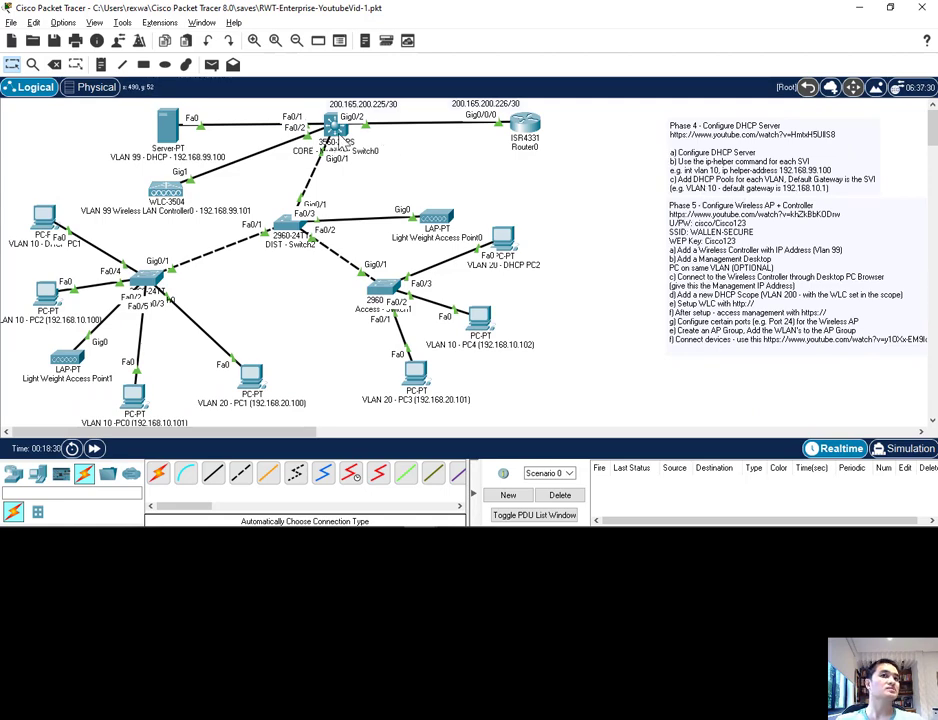
left_click(335, 127)
left_click(330, 57)
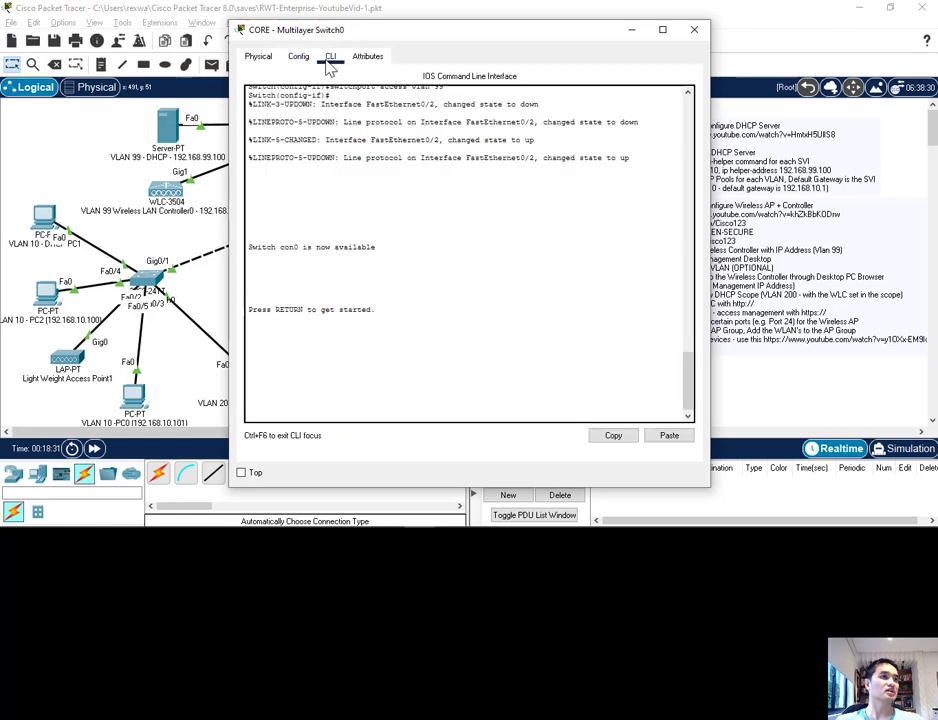
key("Return")
key("Return")
key("Return")
key("Return")
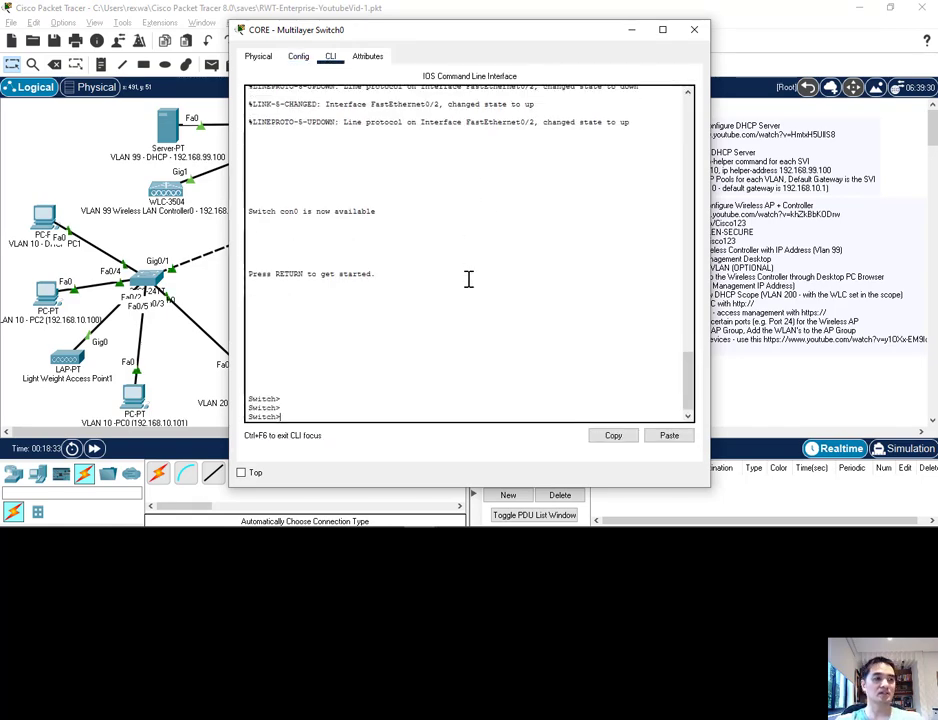
type("conf t")
key("Return")
type("e")
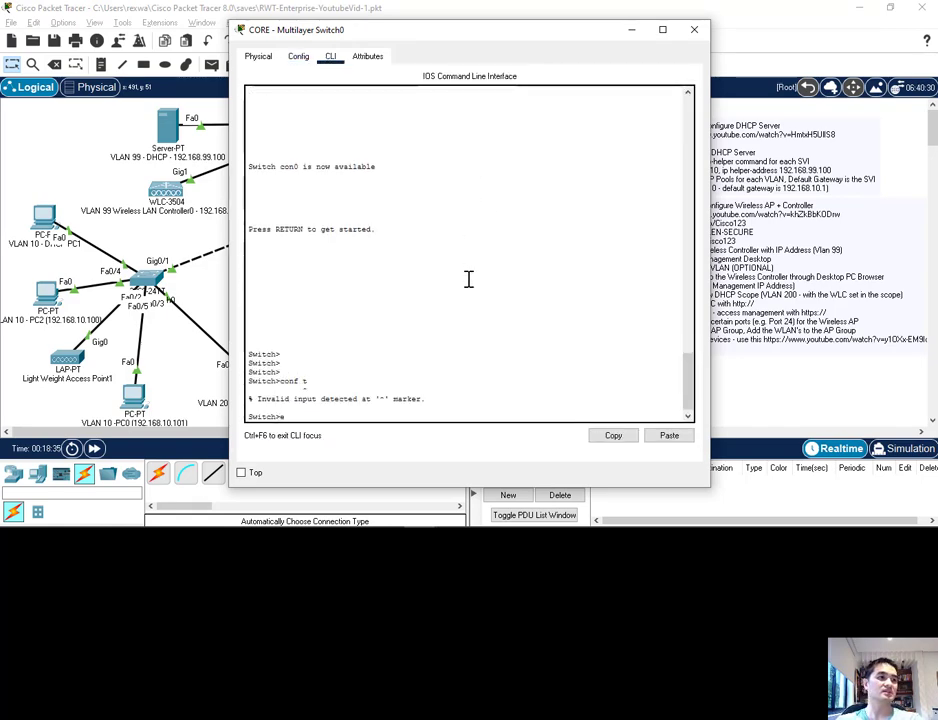
type("n")
key("Return")
type("conf t")
key("Return")
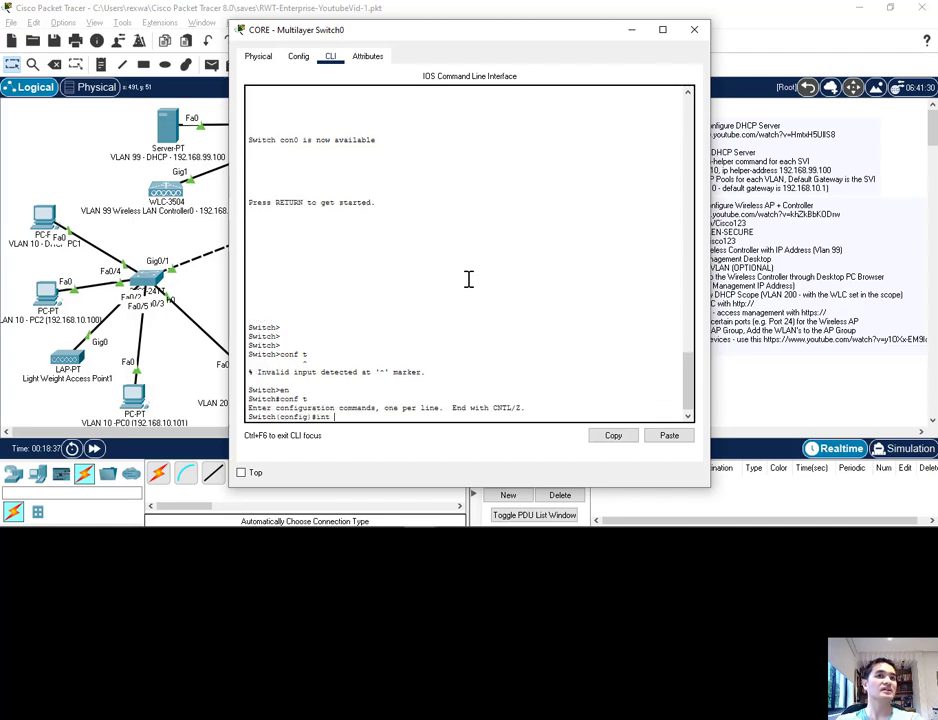
type("int vlan 200")
key("Return")
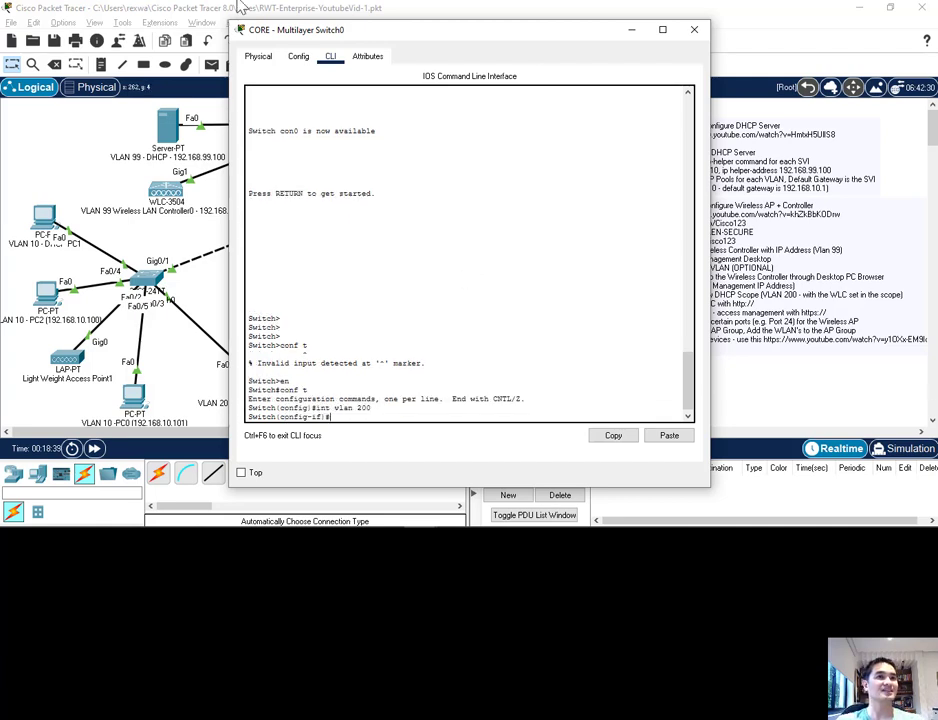
Step: Set the VLAN 200 interface's IP helper address to 192.168.99.100, exit configuration mode and close the switch window
left_click_drag(255, 30, 204, 40)
type("ip h")
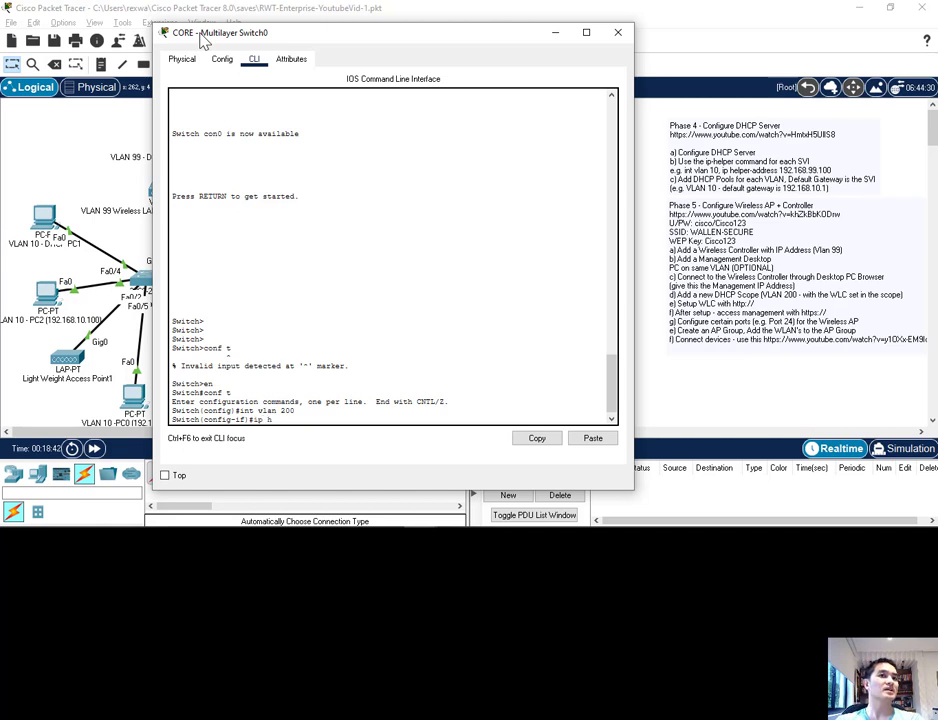
type("elper-a")
key("Tab")
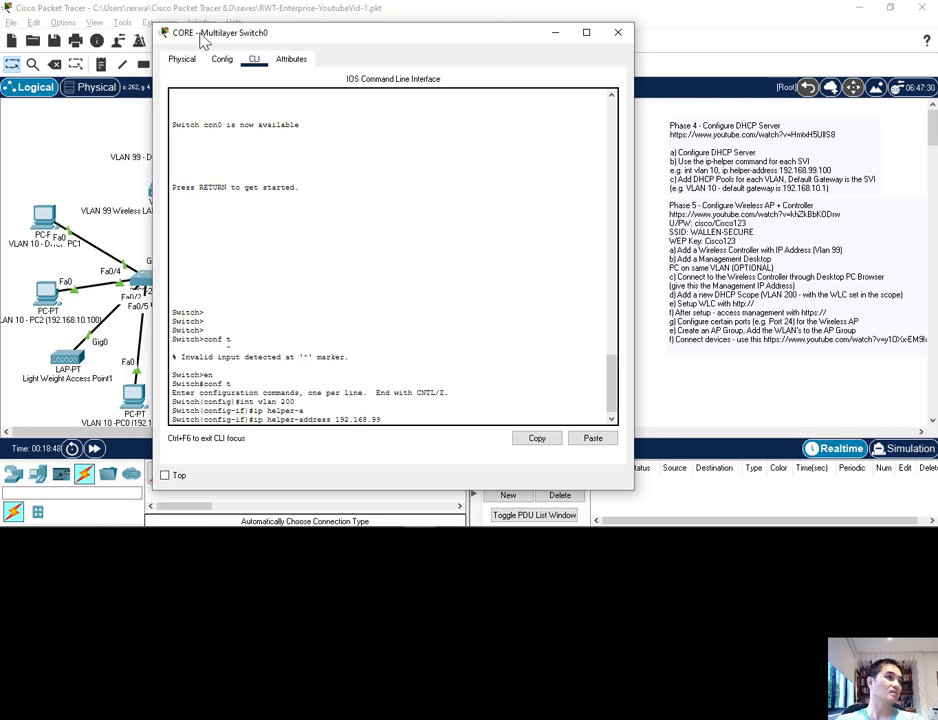
type("192.168.99.100")
key("Return")
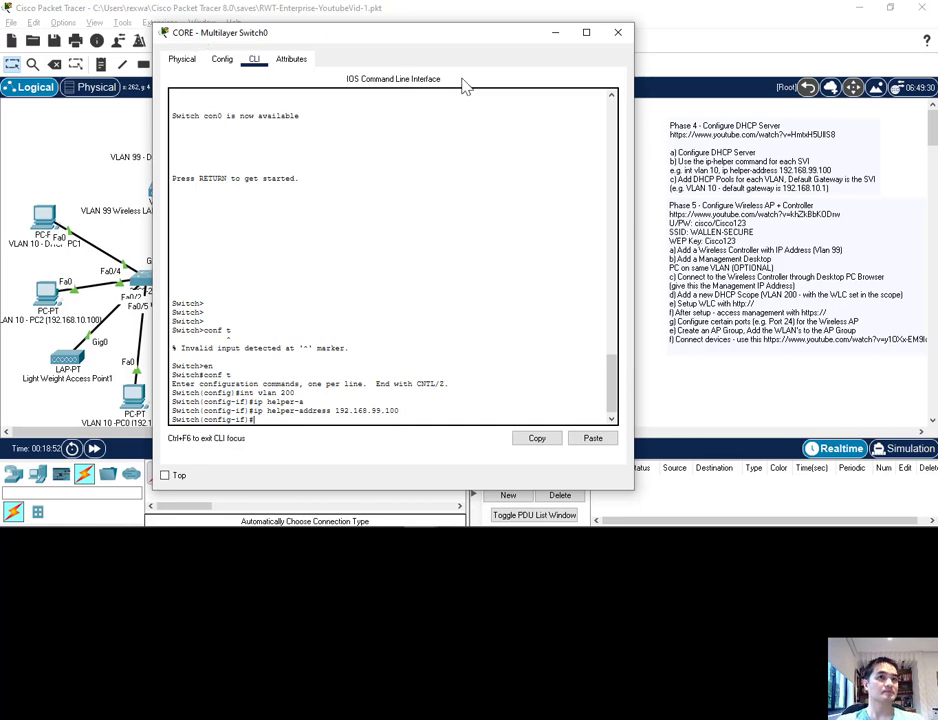
type("exit")
key("Return")
type("exit")
key("Return")
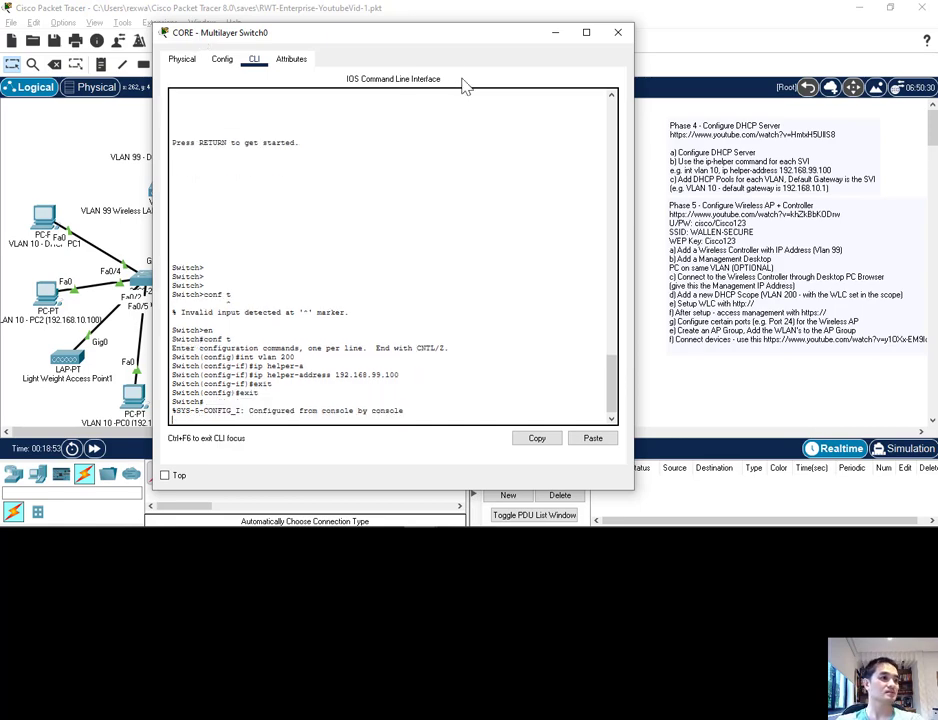
key("Return")
key("Return")
left_click(617, 32)
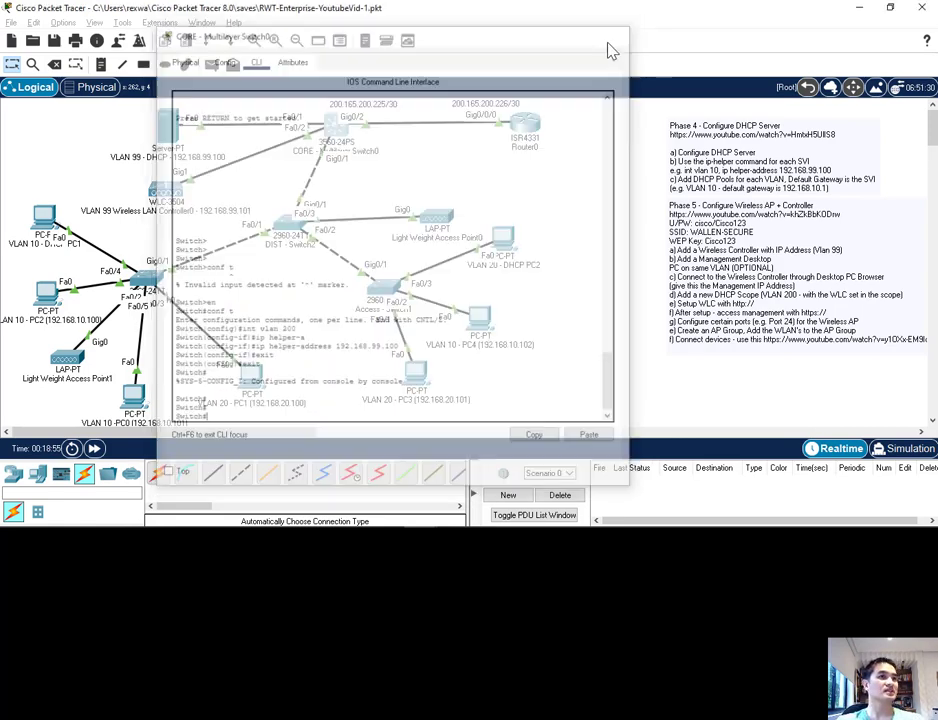
Step: Switch the gateway/DNS setting of Light Weight Access Point0 to Static and back to DHCP to renew its addressing
left_click(437, 213)
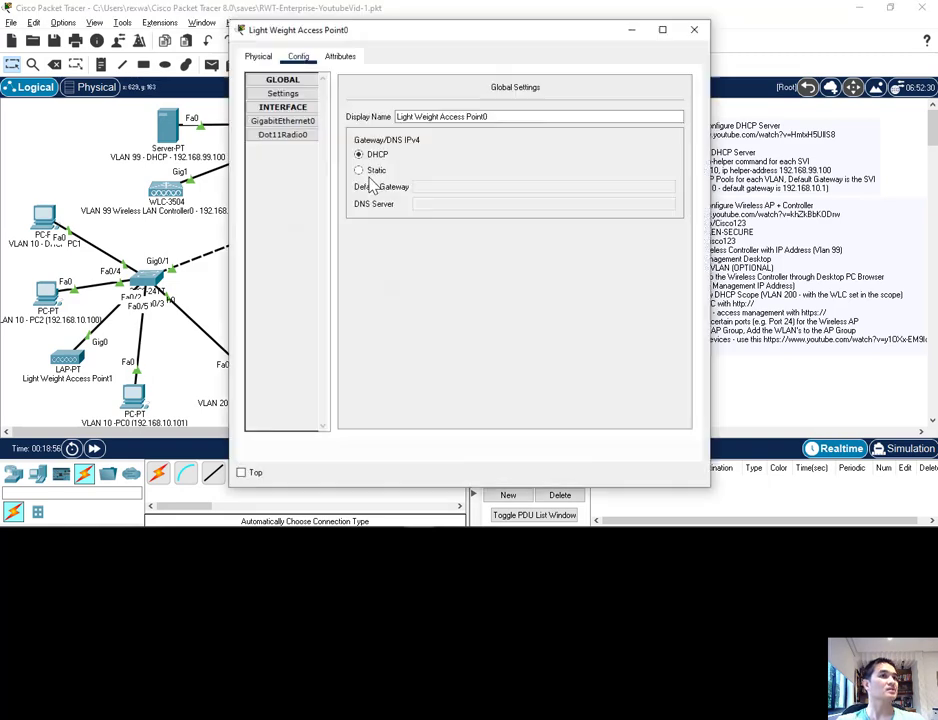
left_click(374, 171)
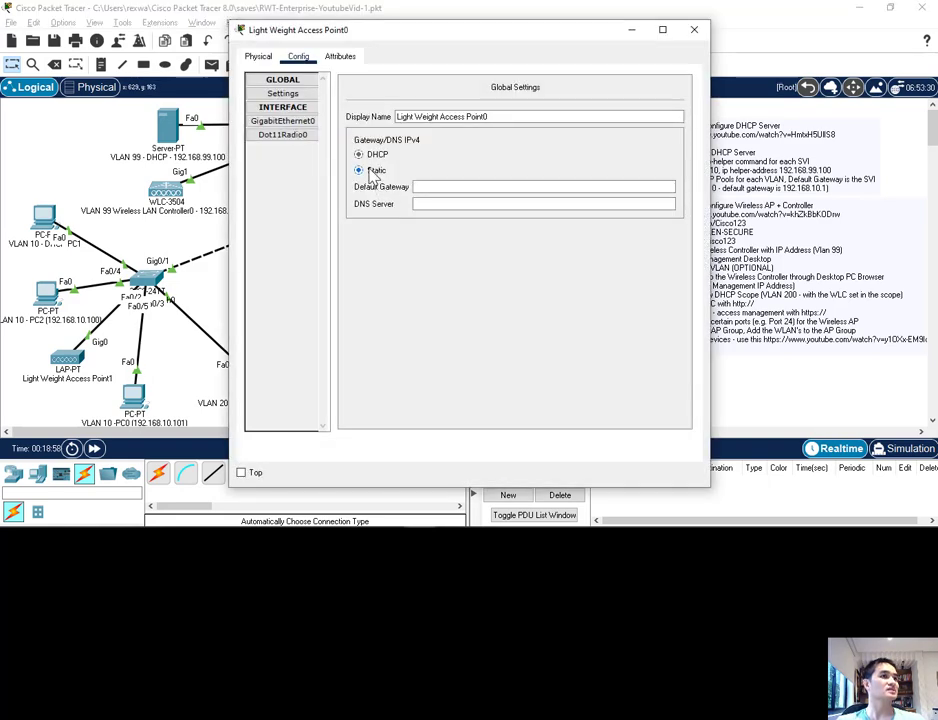
left_click(378, 157)
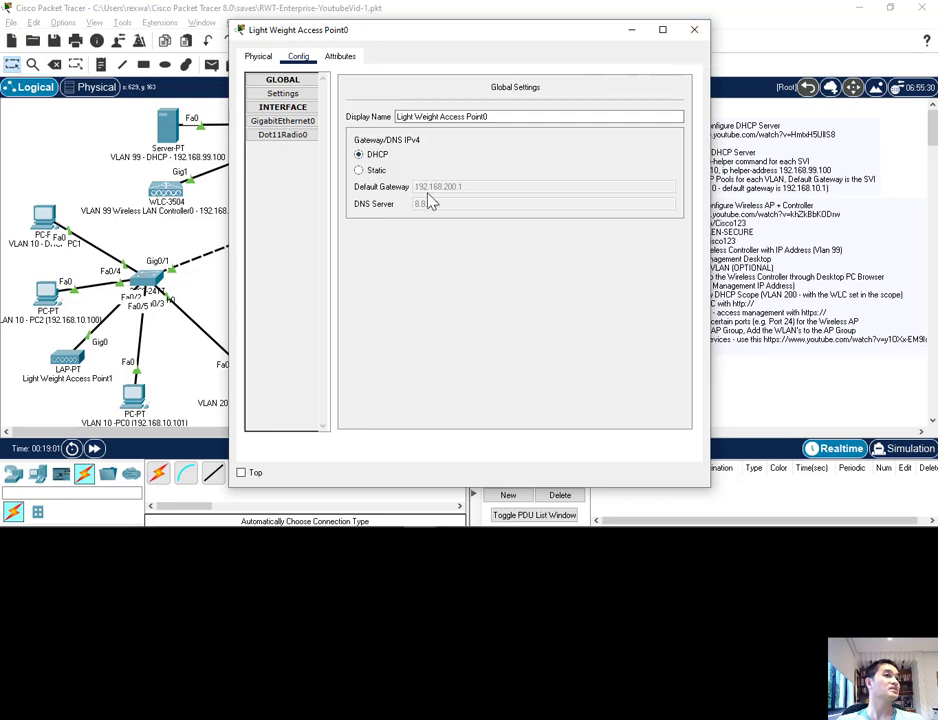
left_click(695, 30)
Step: Check GigabitEthernet0 on Light Weight Access Point1 and switch its gateway/DNS setting to Static and back to DHCP
left_click(67, 357)
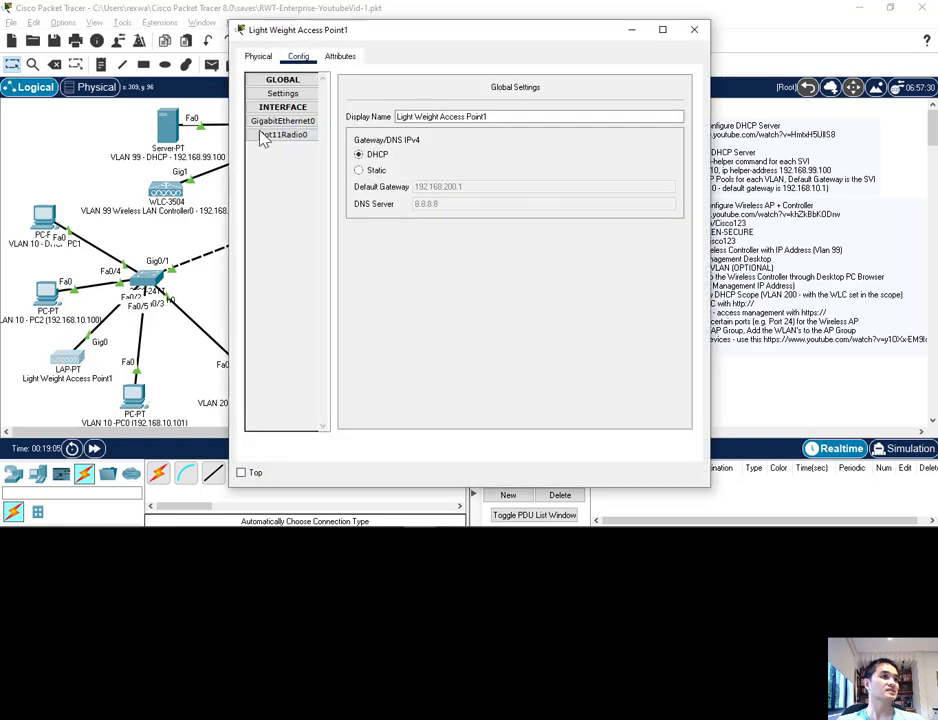
left_click(283, 121)
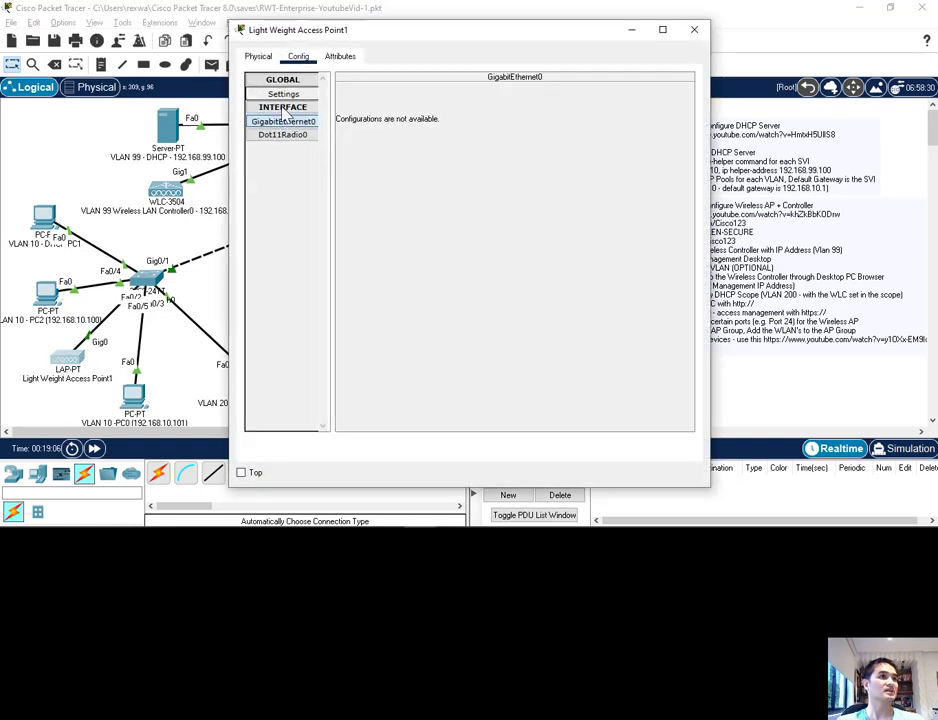
left_click(283, 94)
left_click(372, 170)
left_click(358, 155)
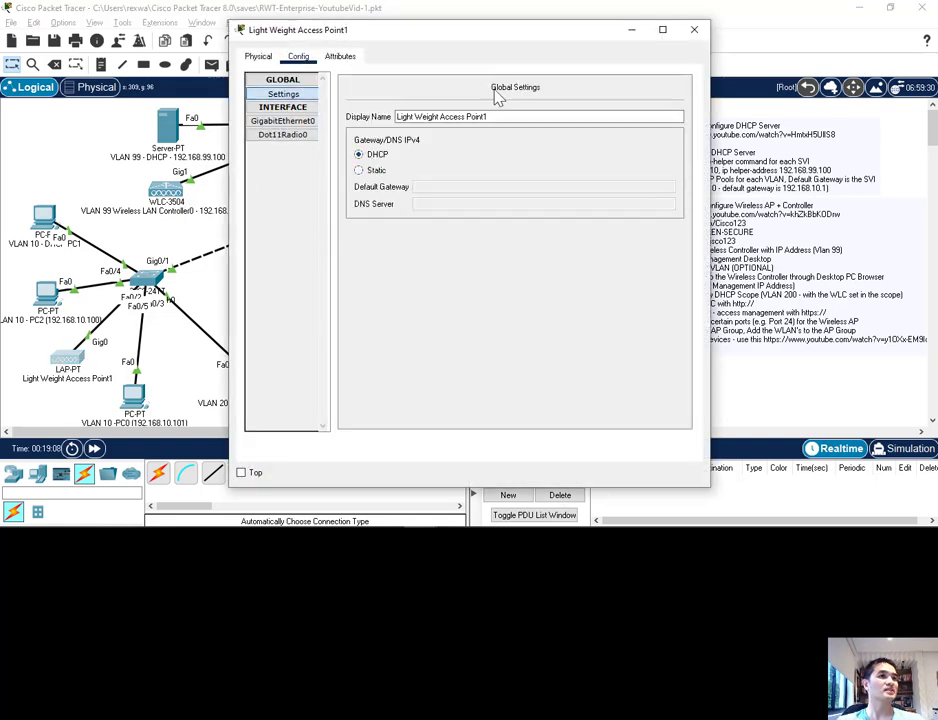
left_click(694, 29)
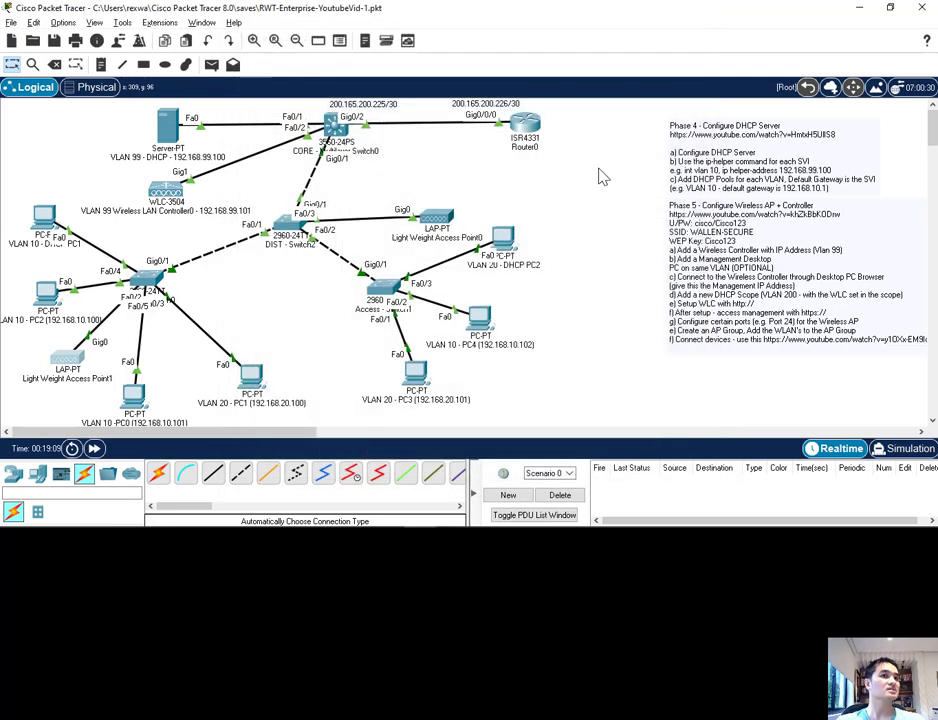
Step: Add "When adding the LWAP's, make sure the ip-helper is setup on the MLS" below the WEP key line in the Phase 5 note
double_click(736, 331)
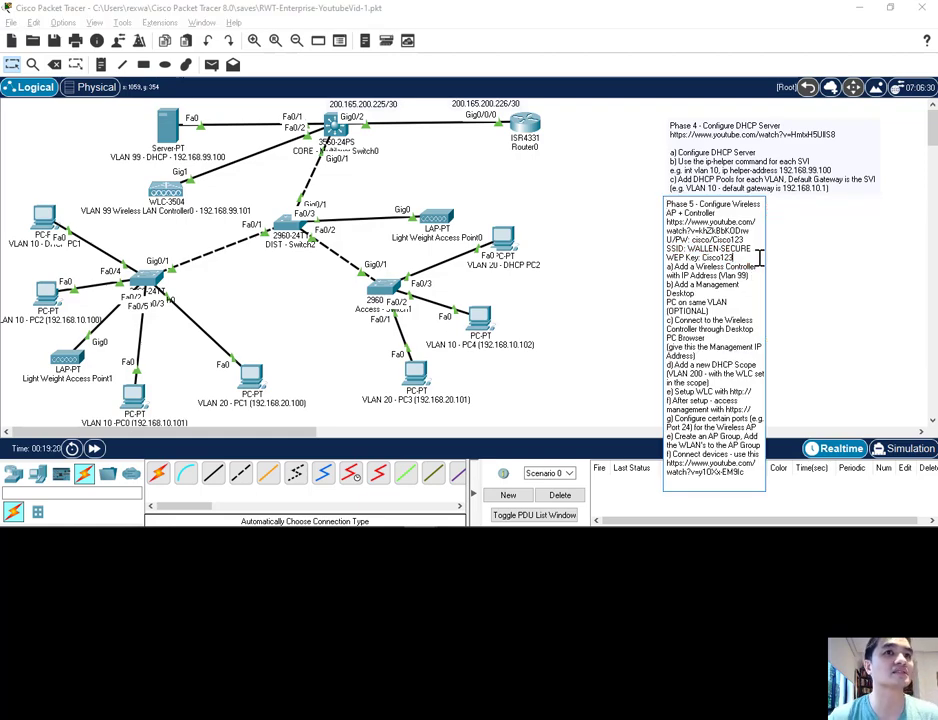
key("Return")
key("Return")
type("When addi")
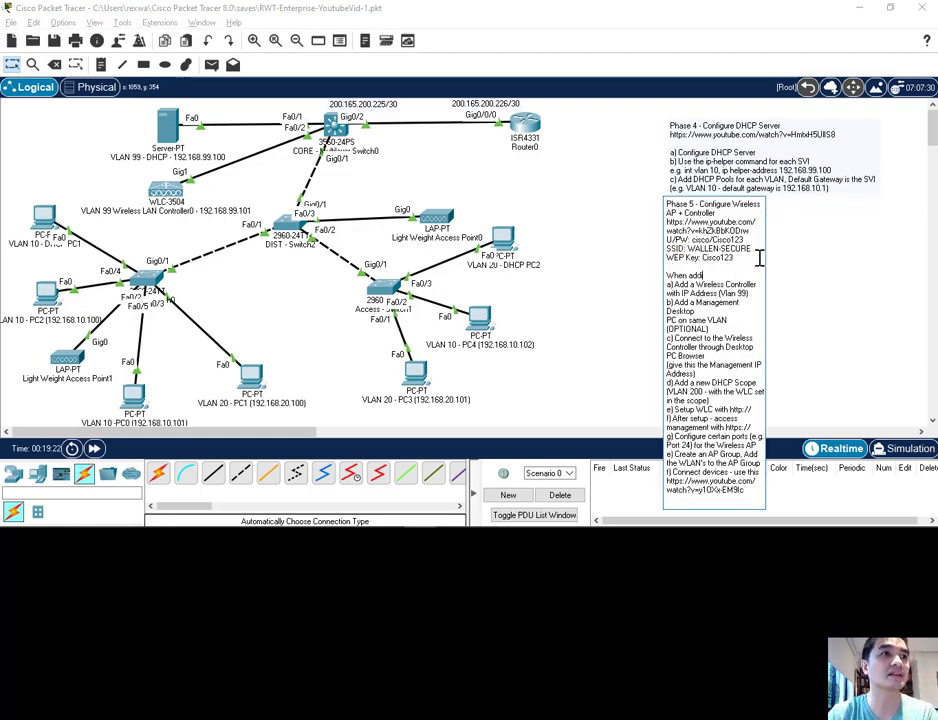
type("ng the LWAP's")
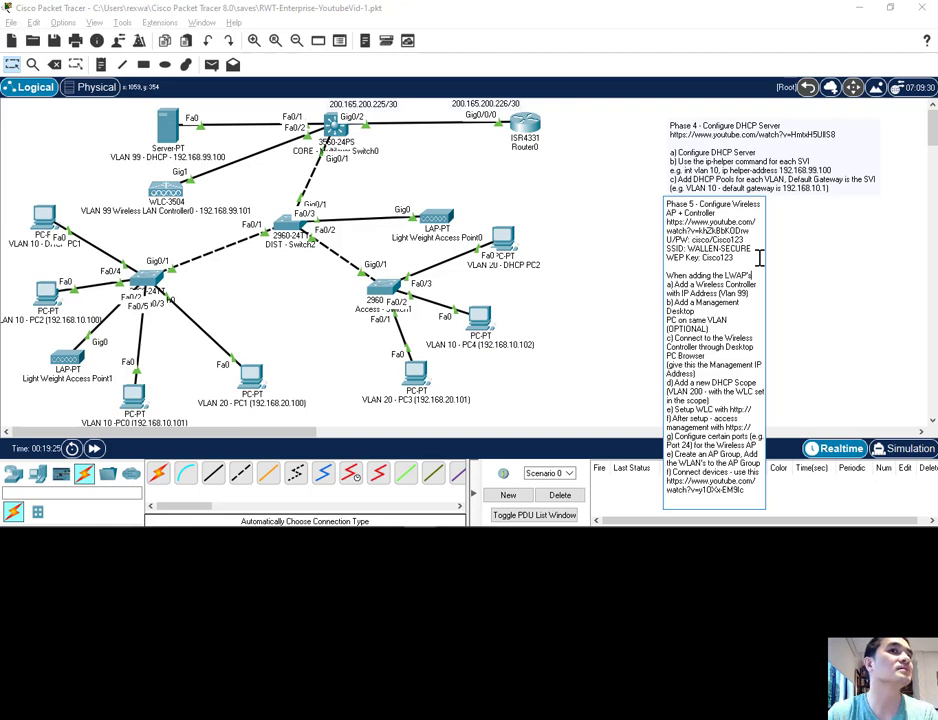
type(", make sure the ip-helper is set")
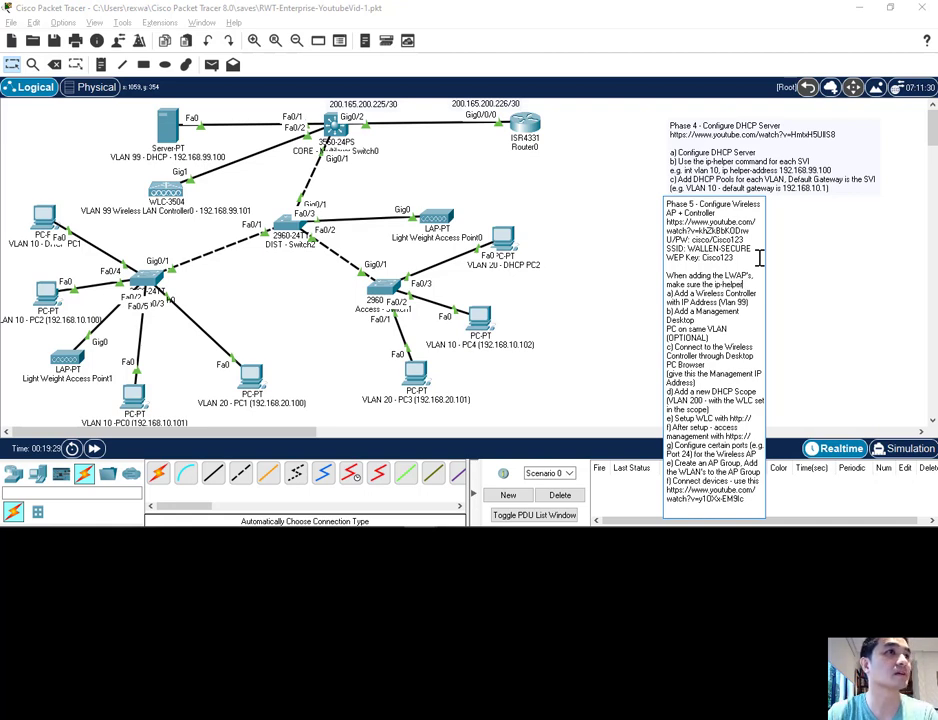
type("up on")
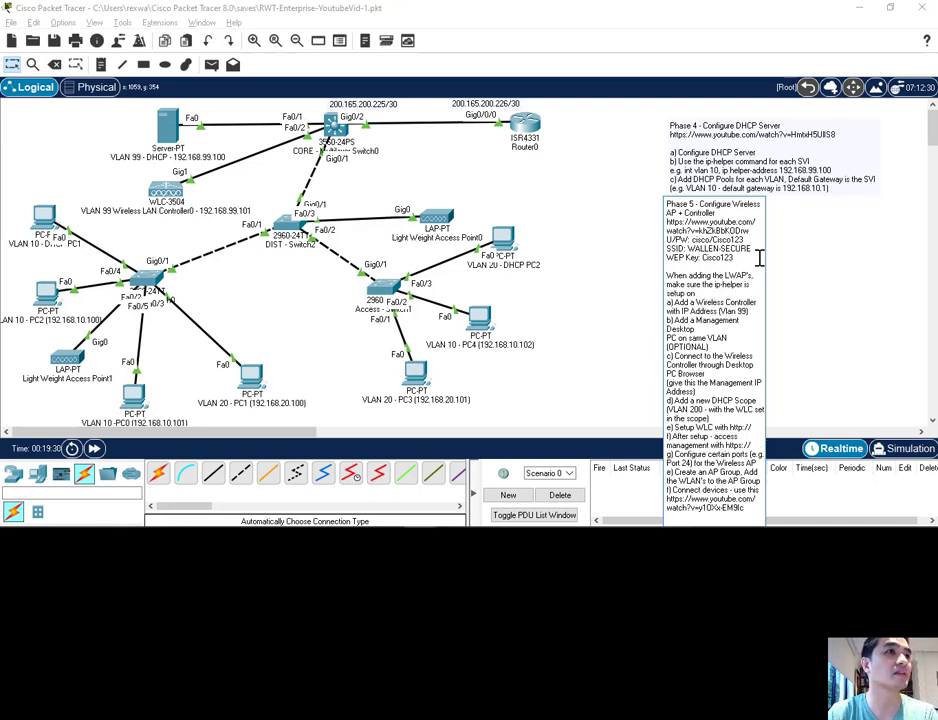
type(" the MLS")
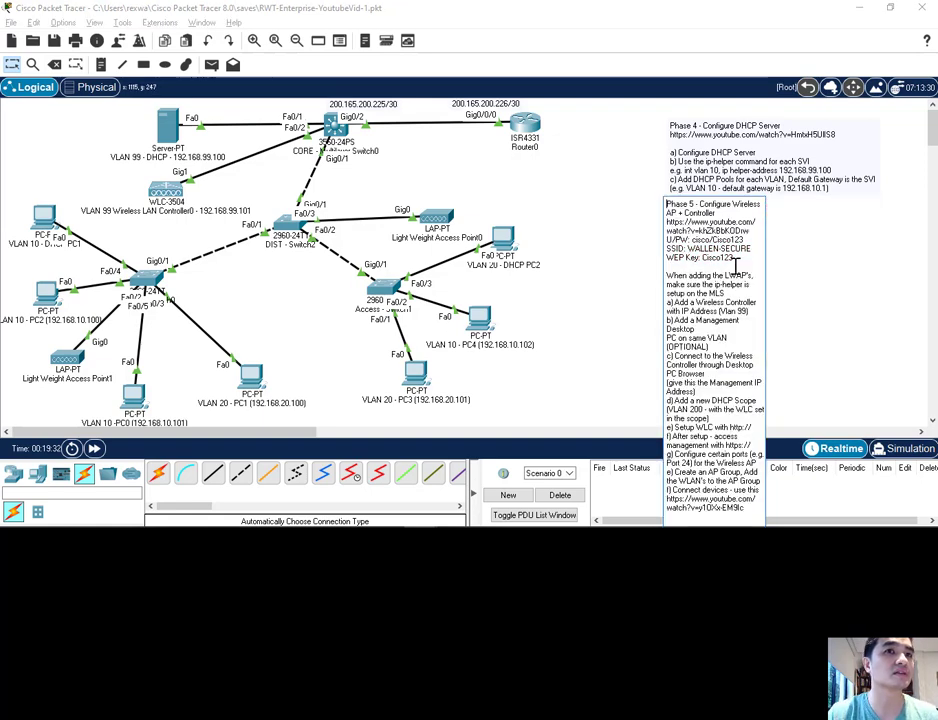
left_click(628, 270)
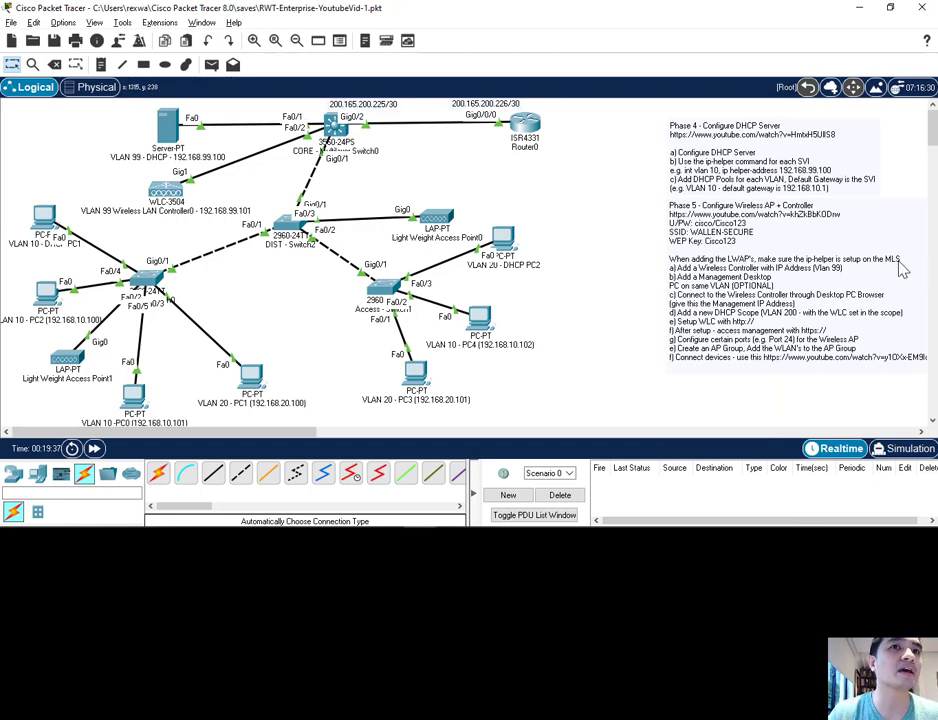
double_click(798, 282)
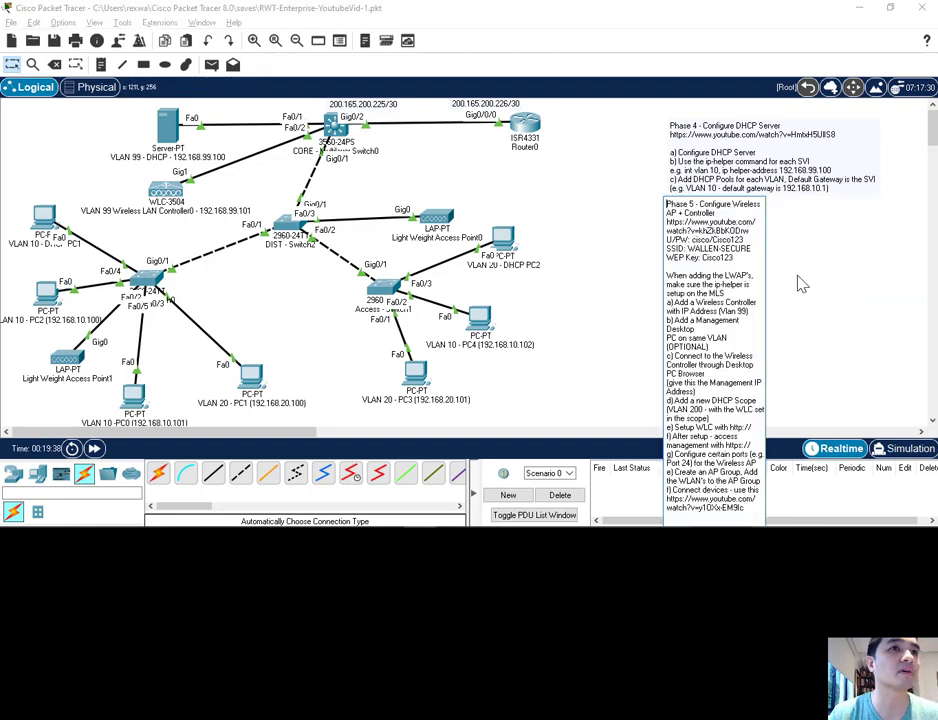
left_click(620, 297)
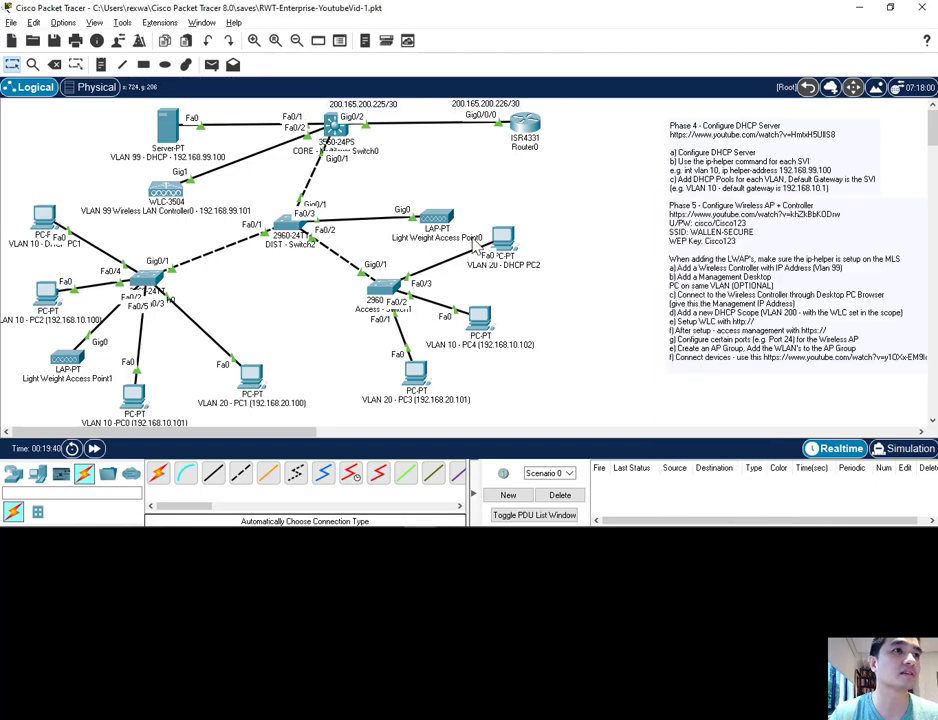
Step: Check the DHCP-supplied gateway and DNS settings on Light Weight Access Point0 and Light Weight Access Point1
left_click(436, 219)
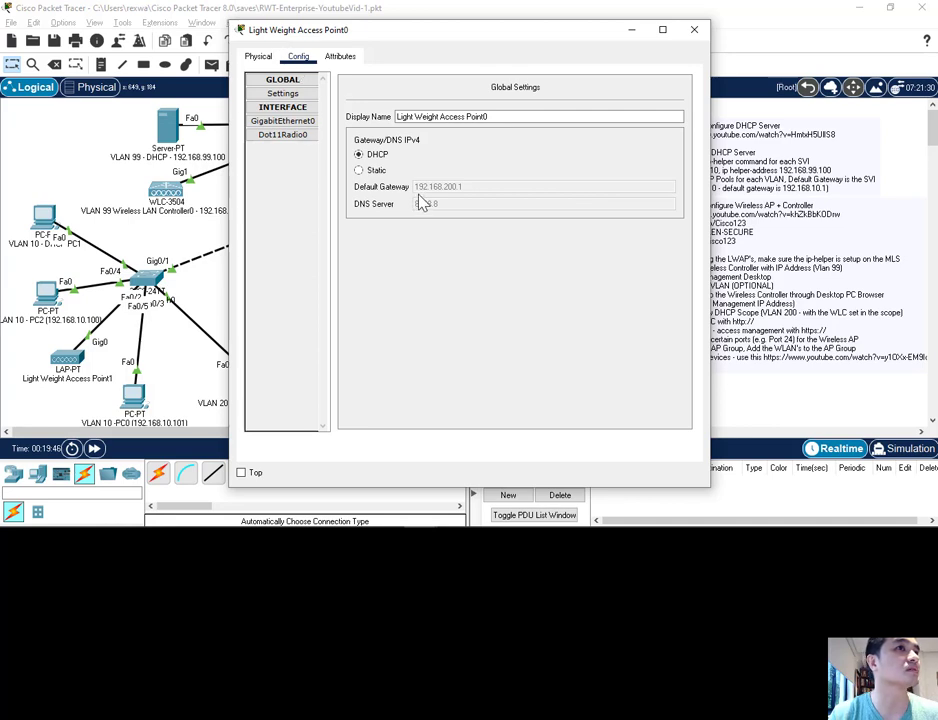
left_click(285, 121)
left_click(295, 94)
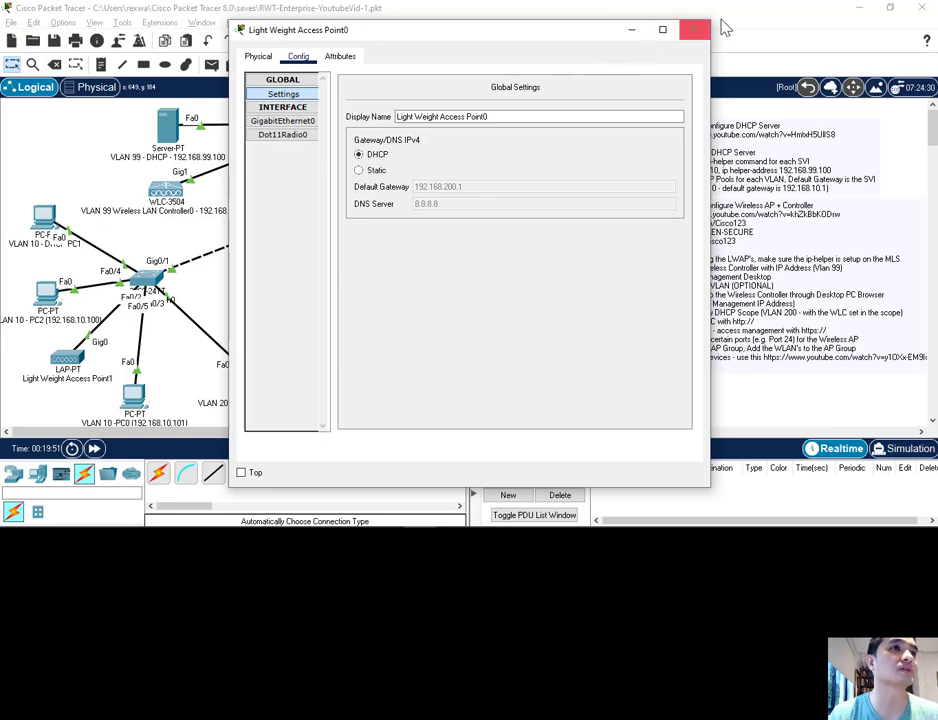
left_click(694, 29)
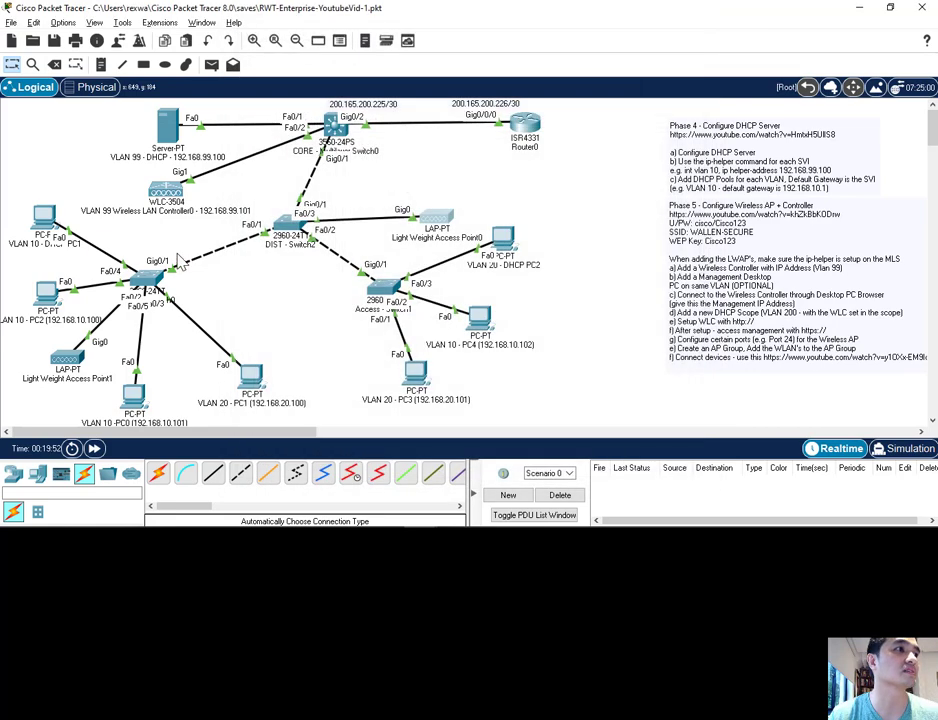
left_click(68, 360)
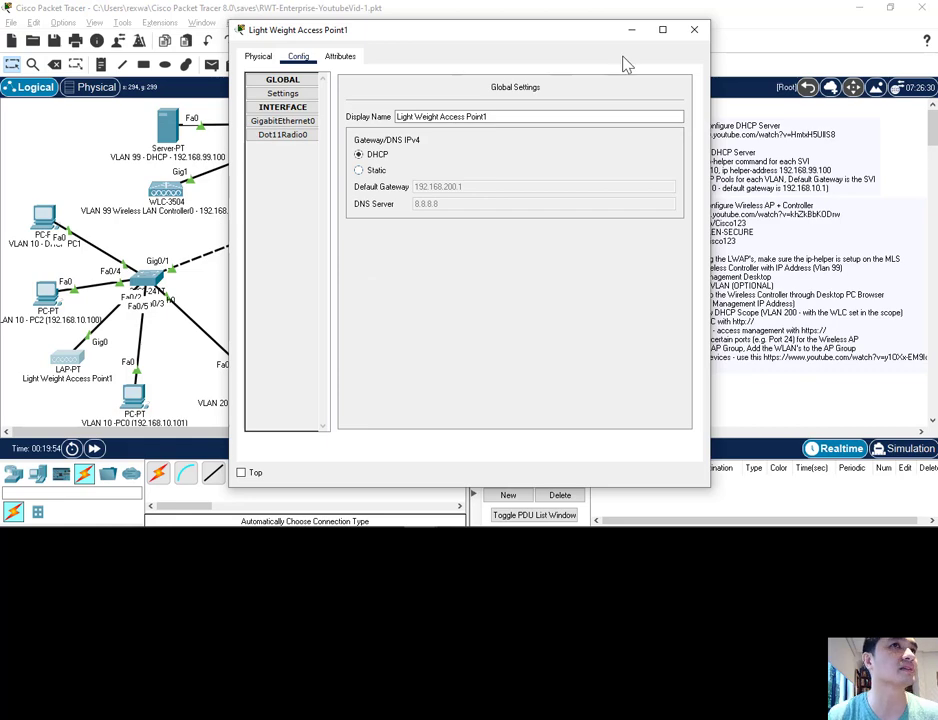
left_click(702, 31)
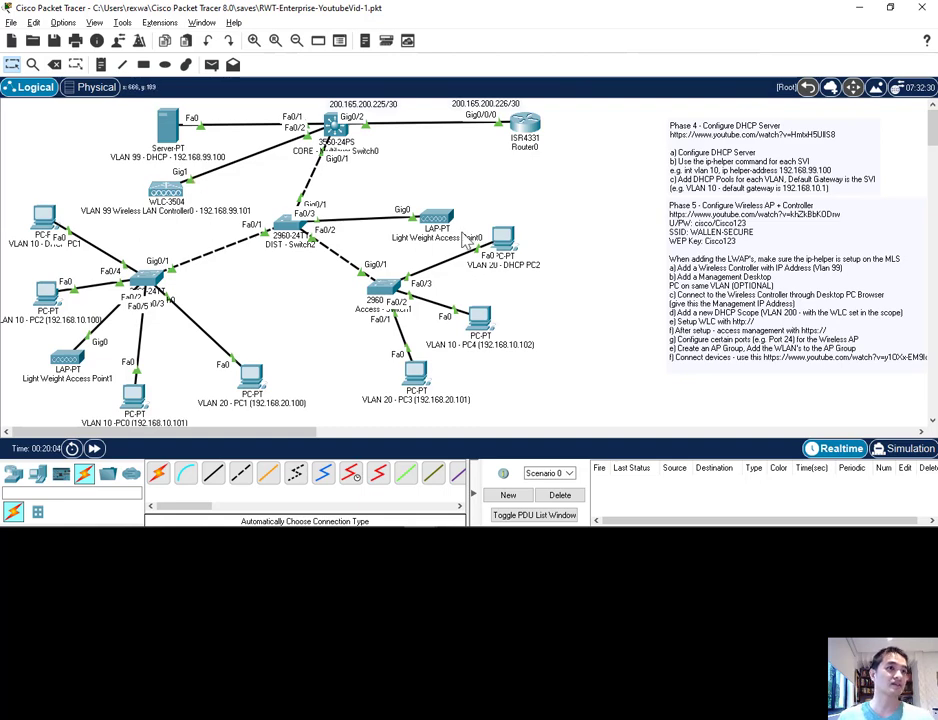
left_click(507, 253)
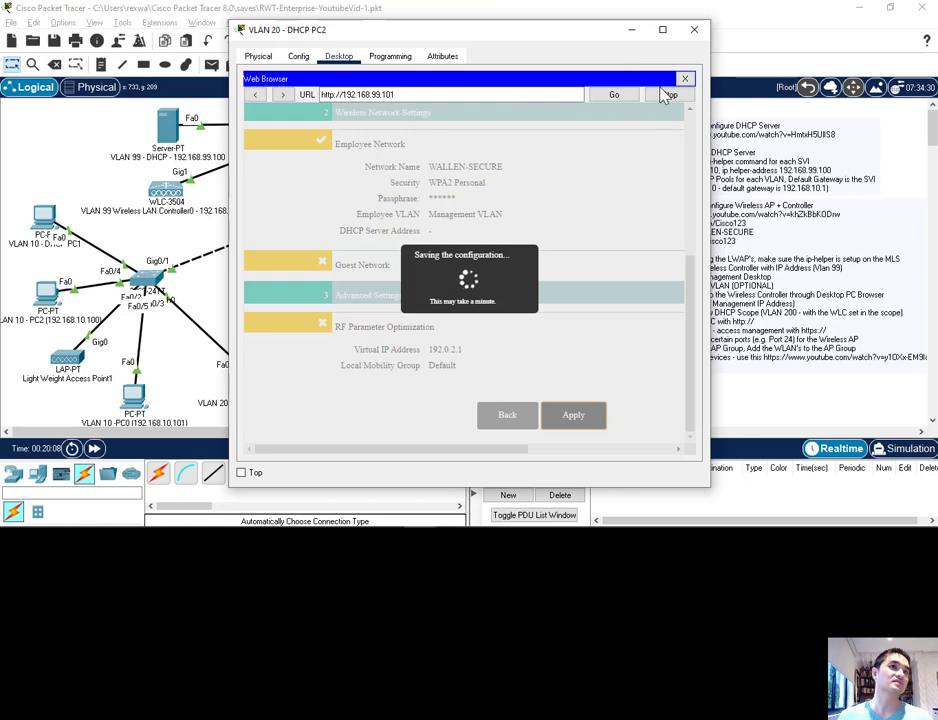
left_click(686, 79)
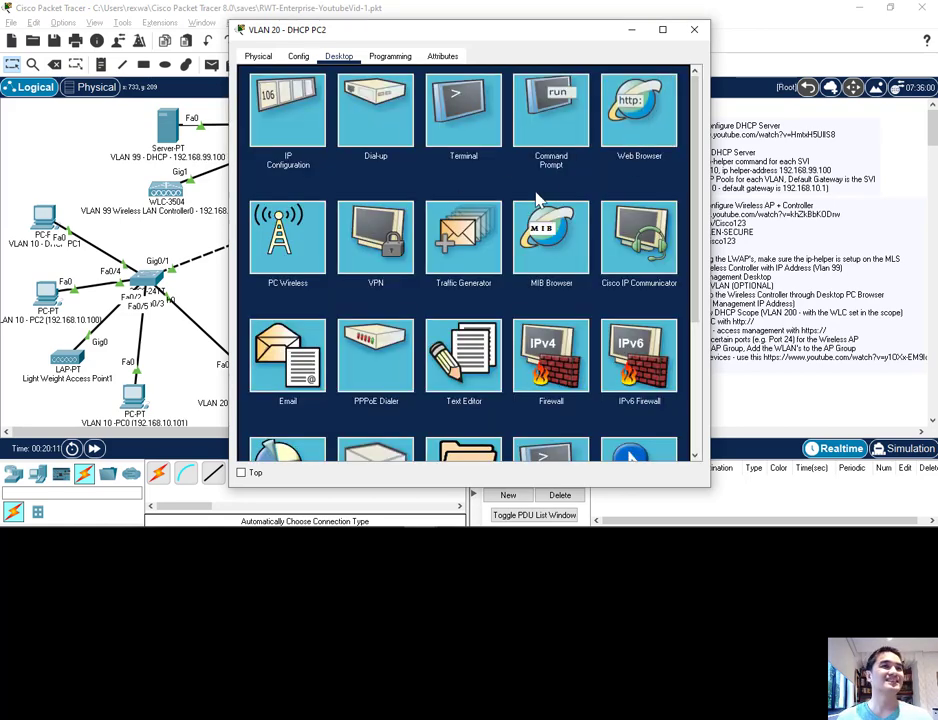
left_click(647, 134)
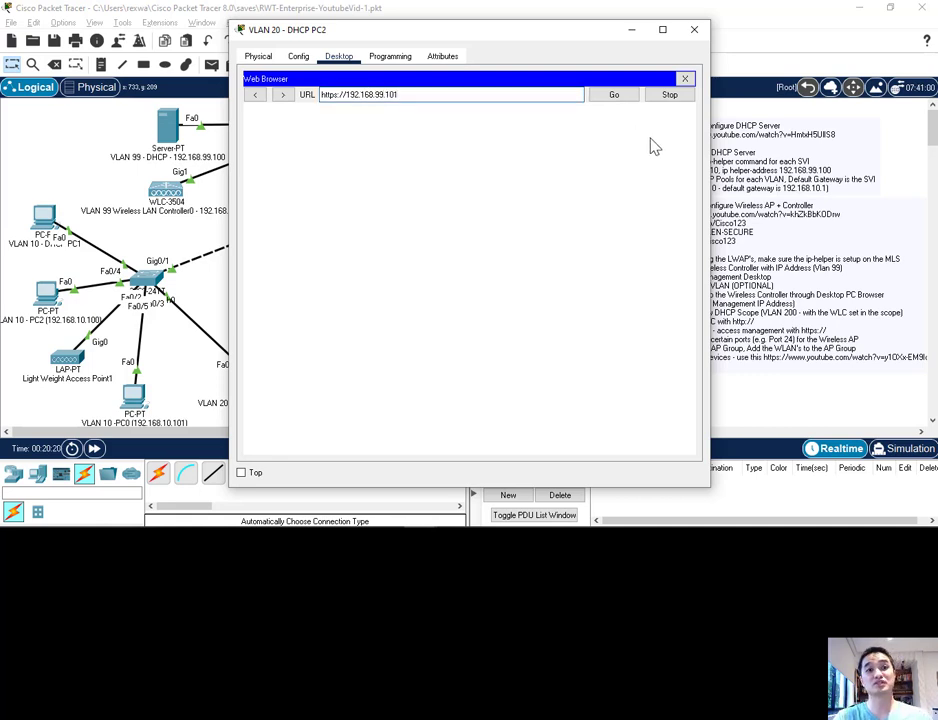
left_click(608, 98)
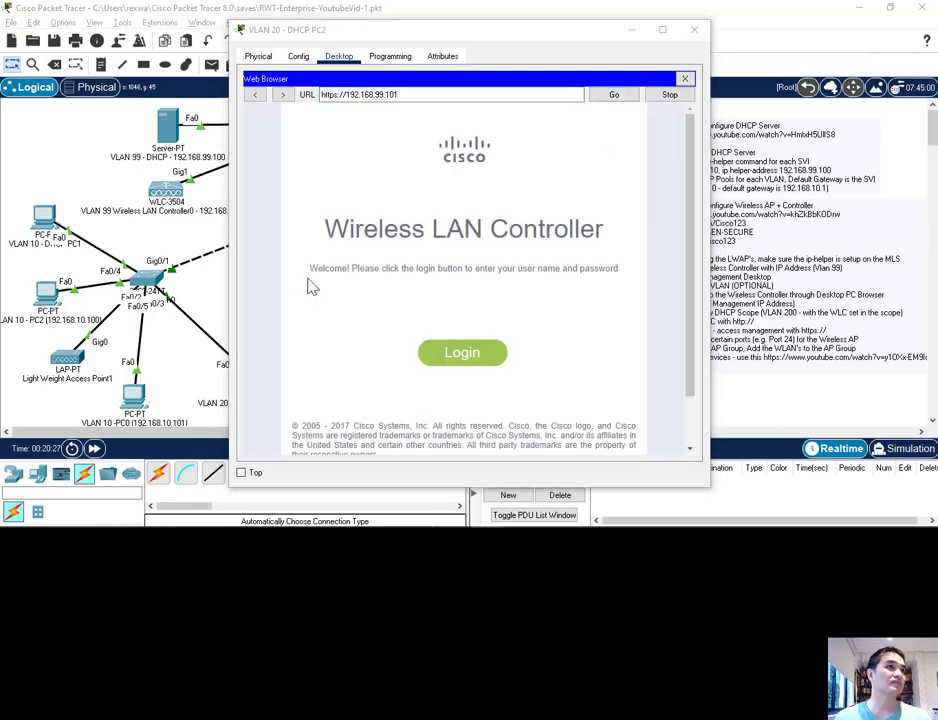
Step: Log in to the Wireless LAN Controller with user name cisco and the account password, and widen the PC window
left_click_drag(335, 37, 359, 37)
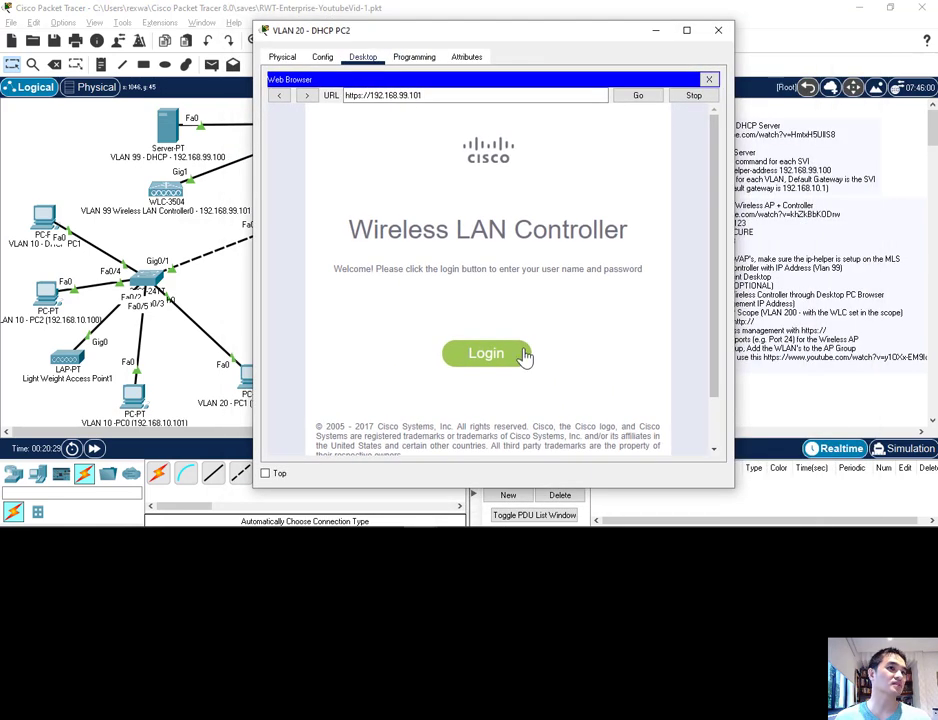
left_click(480, 351)
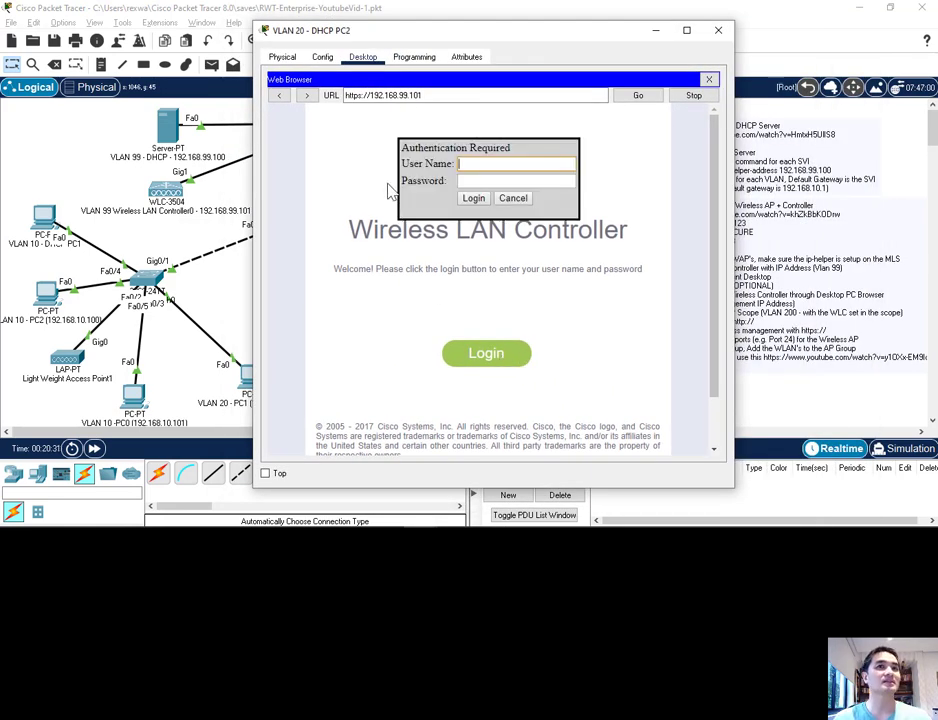
left_click_drag(296, 32, 116, 38)
type("cisco")
key("Tab")
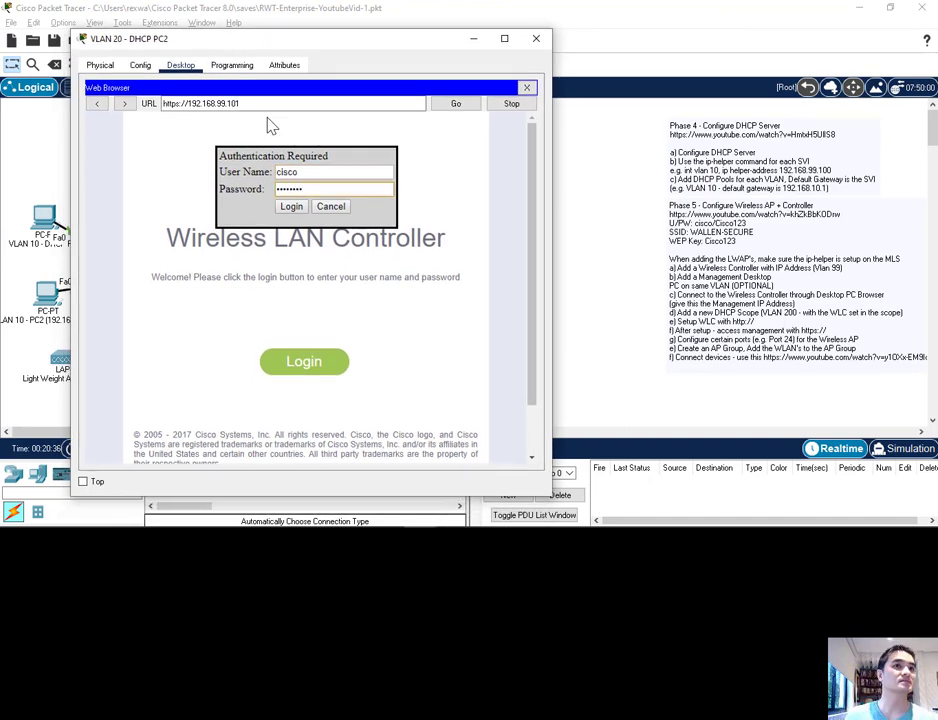
left_click(292, 210)
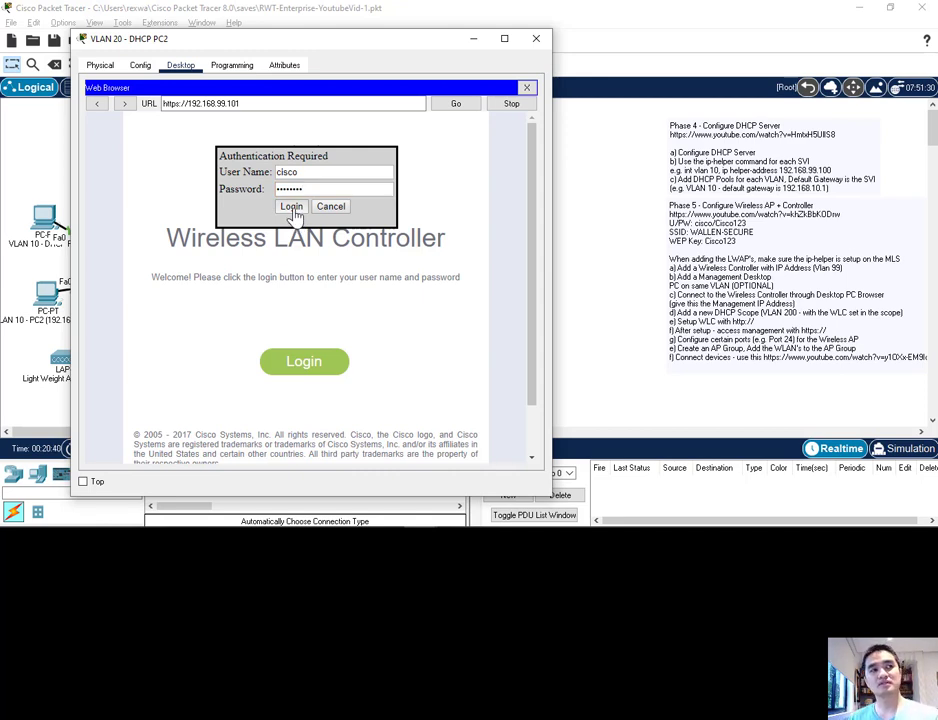
left_click(292, 208)
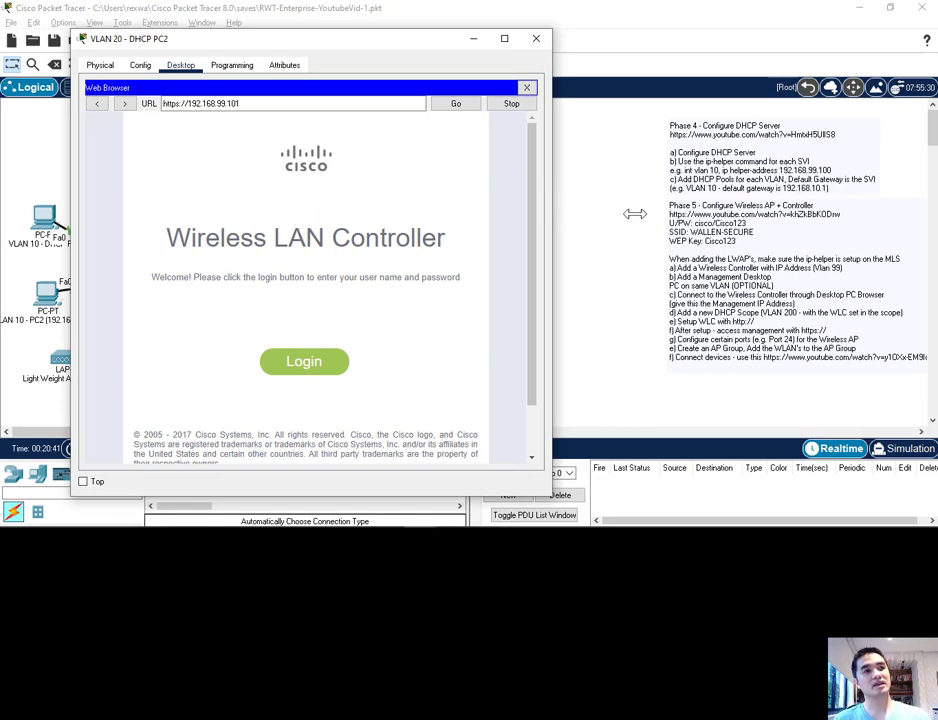
left_click_drag(553, 208, 694, 208)
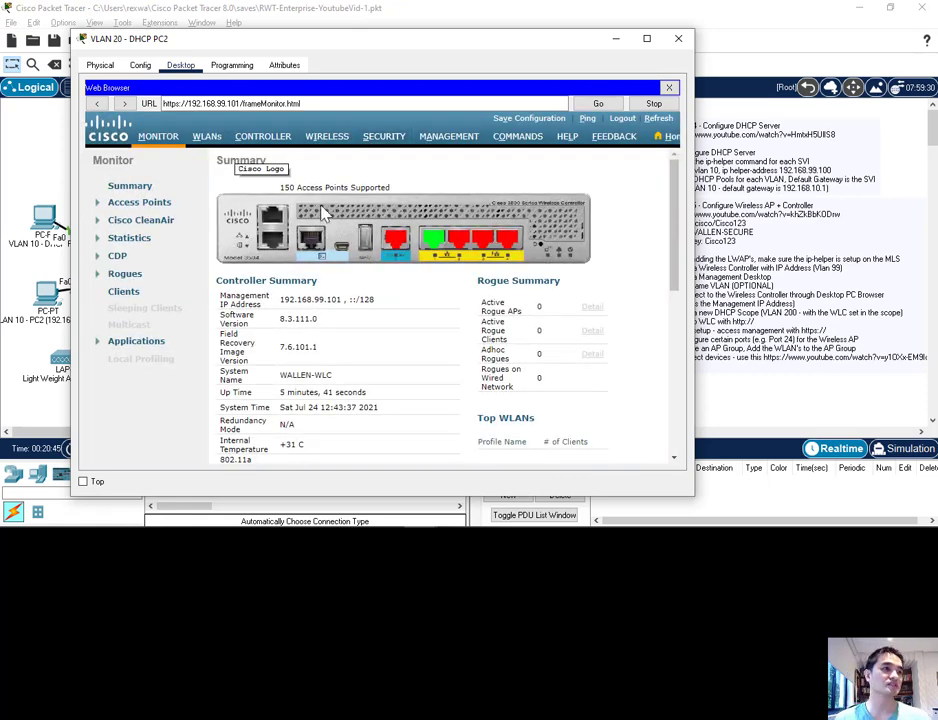
Step: Review the controller's Access Point Summary and open the details for All APs
scroll(257, 320, "down", 5)
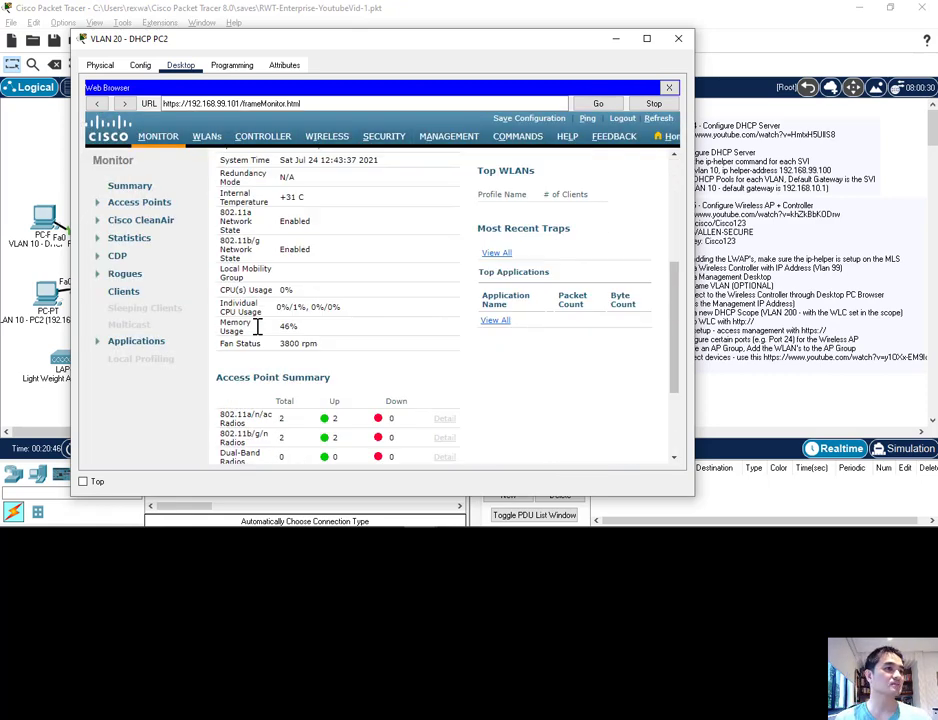
scroll(257, 326, "down", 1)
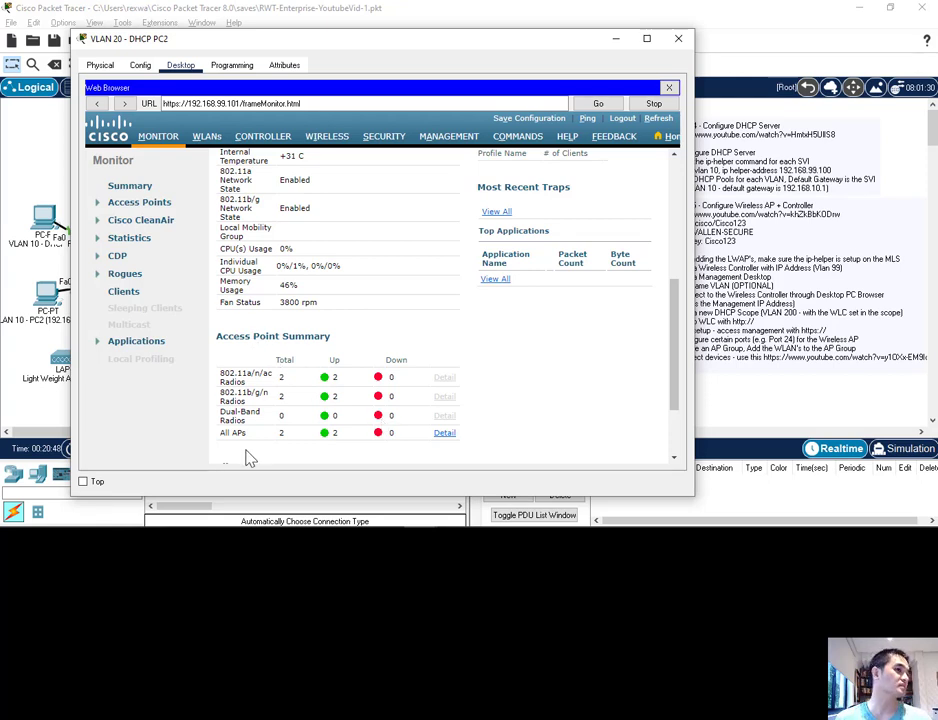
left_click_drag(250, 435, 219, 433)
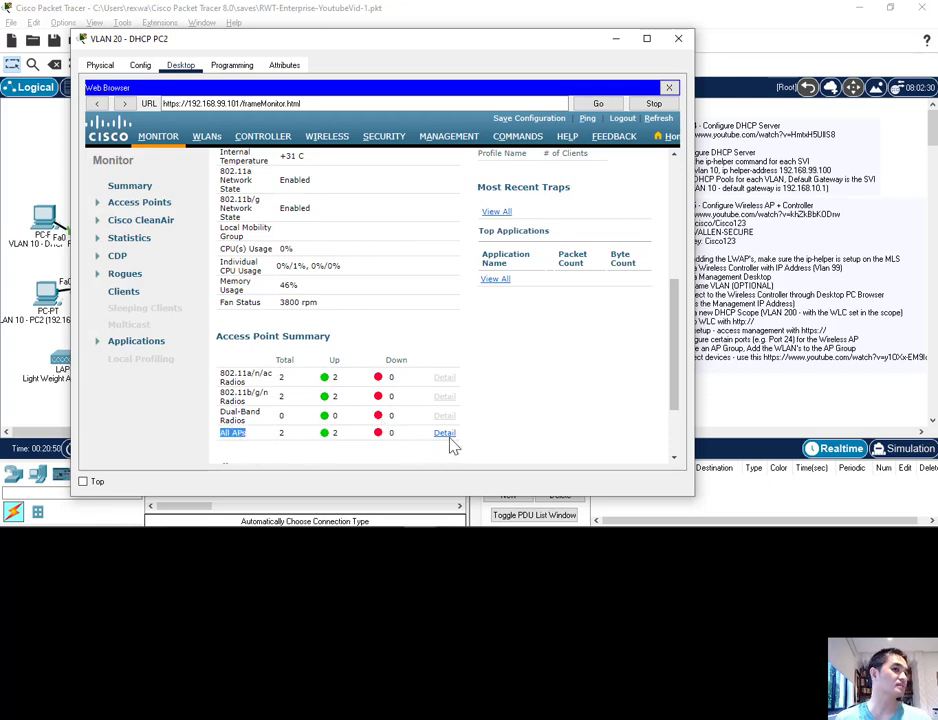
left_click(446, 435)
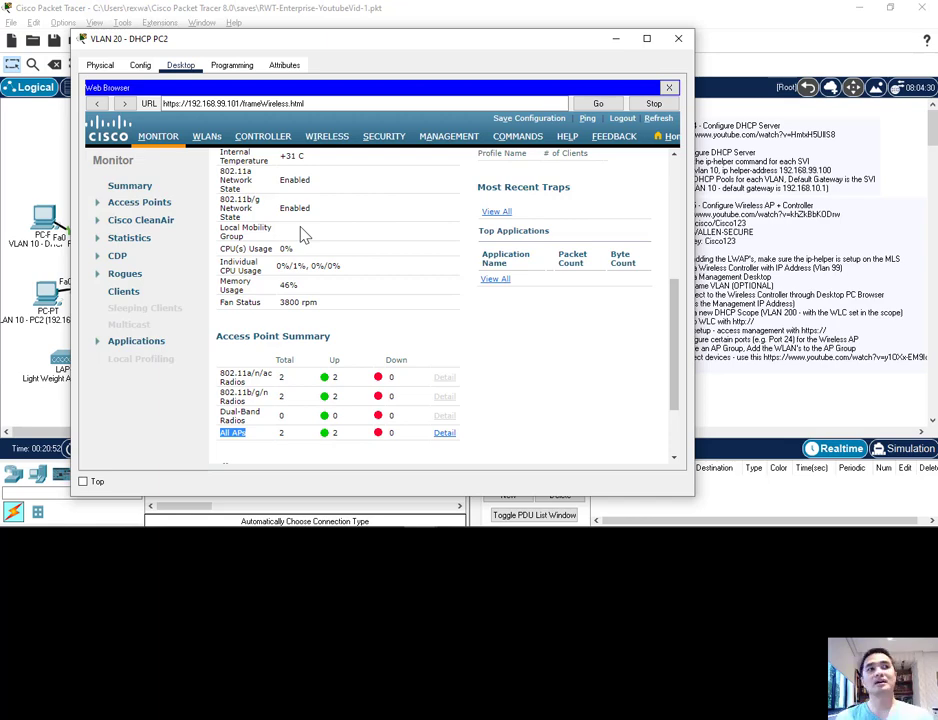
scroll(301, 226, "up", 2)
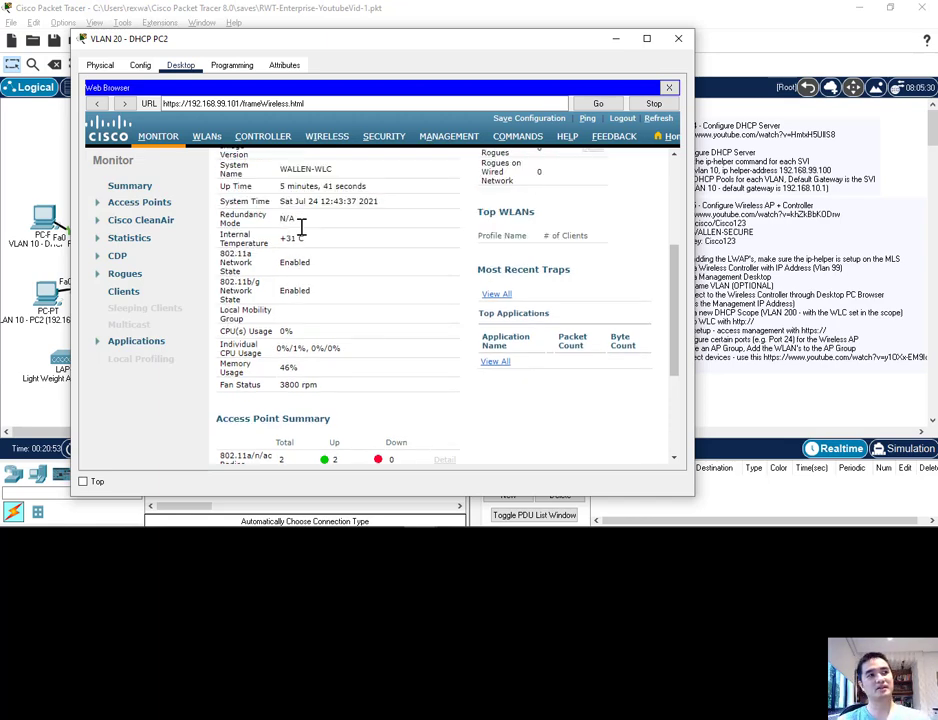
scroll(318, 290, "up", 3)
scroll(315, 290, "down", 5)
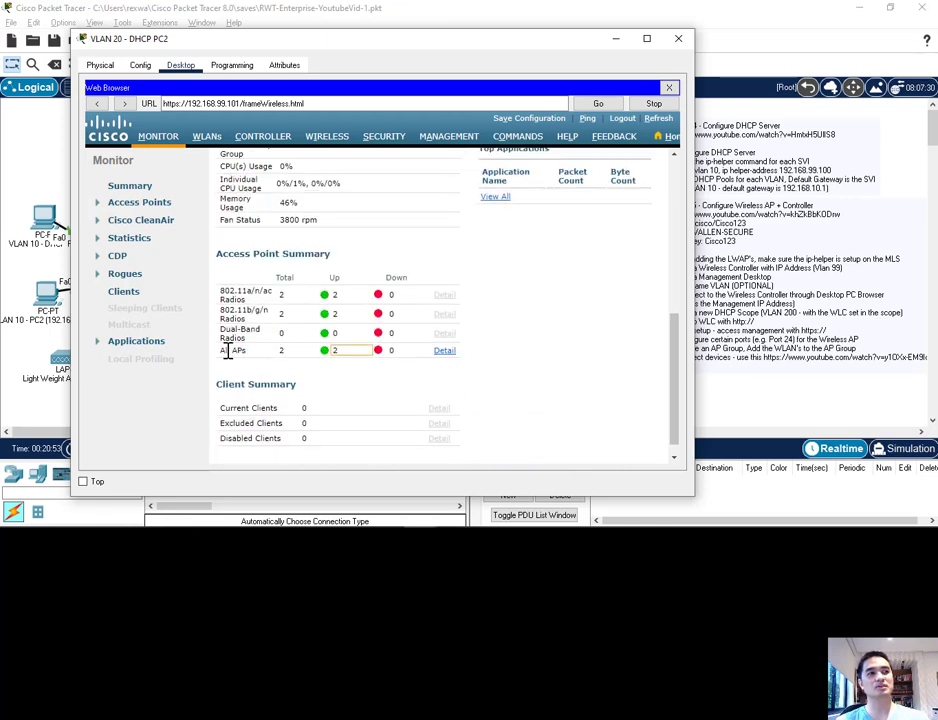
left_click(445, 352)
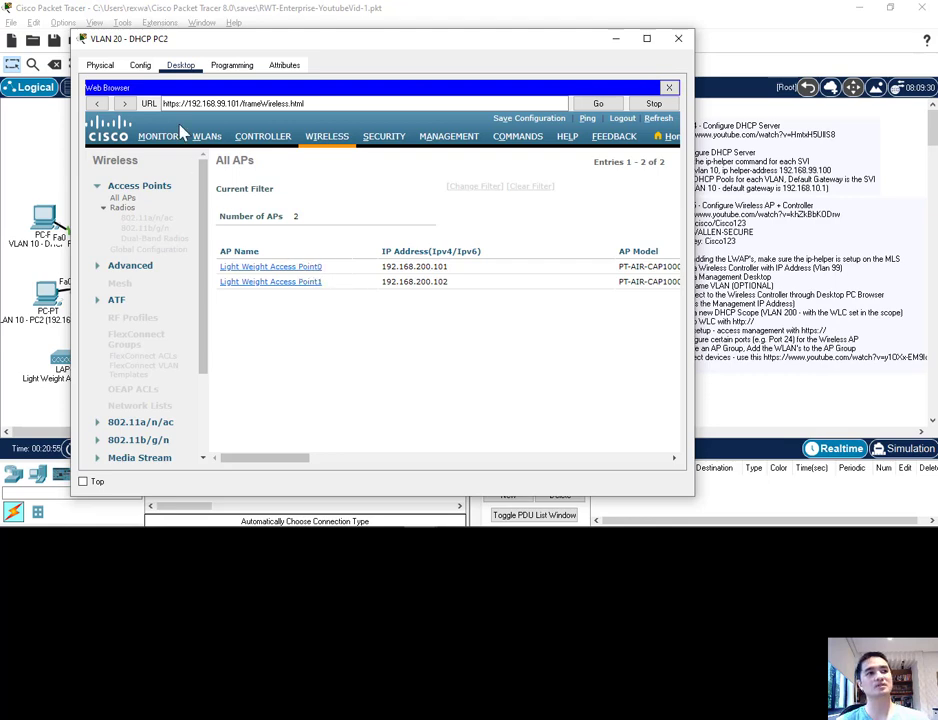
Step: Check the IP addresses of Light Weight Access Point0 and Light Weight Access Point1 in the All APs list
left_click_drag(196, 42, 236, 49)
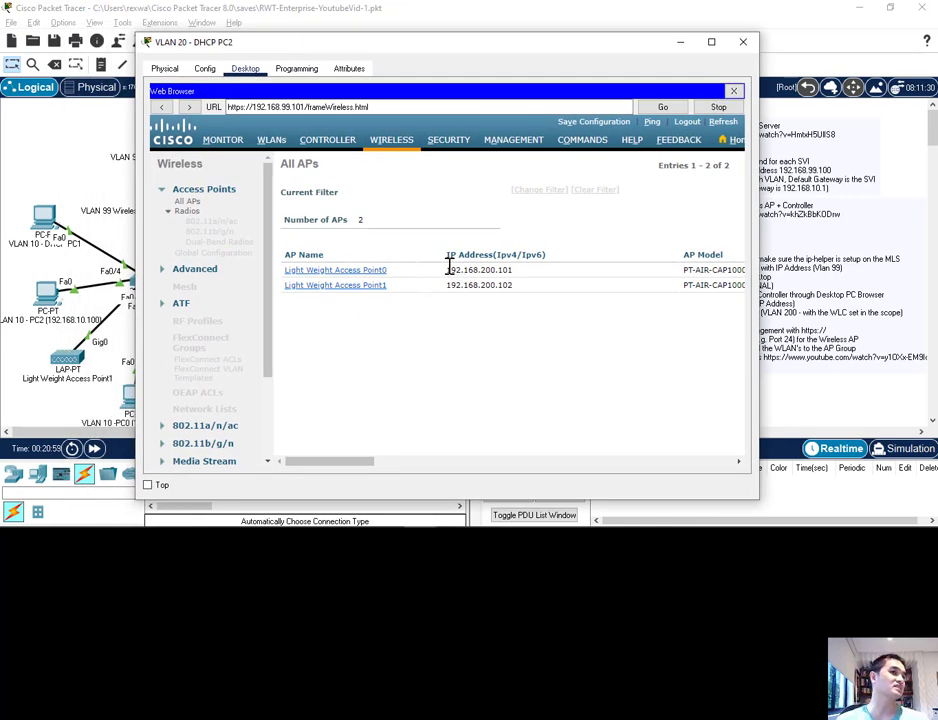
left_click_drag(446, 269, 510, 269)
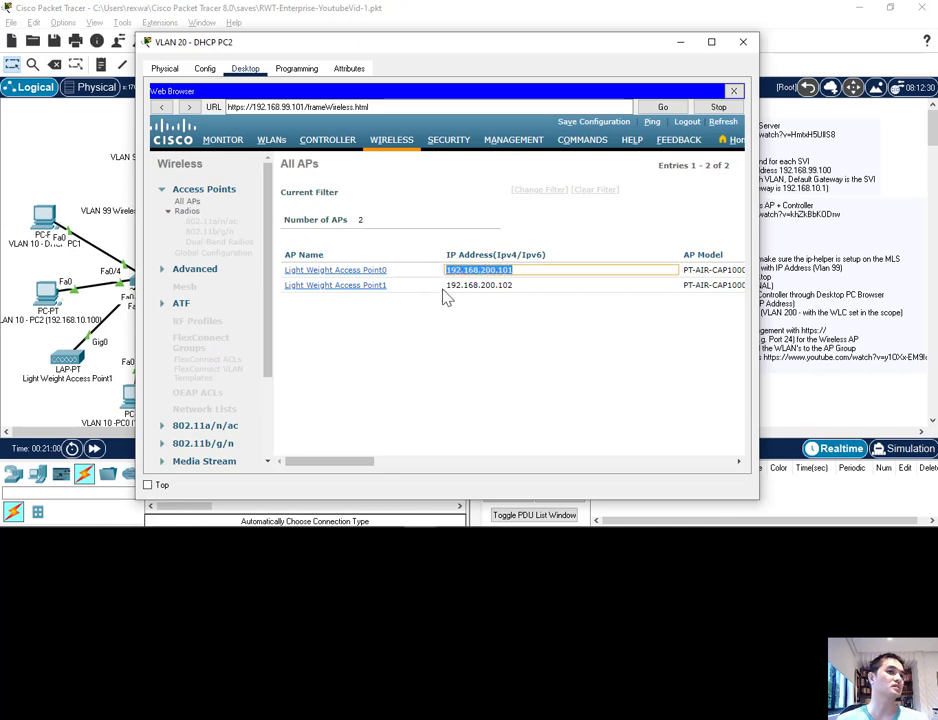
left_click_drag(446, 286, 523, 288)
left_click(472, 329)
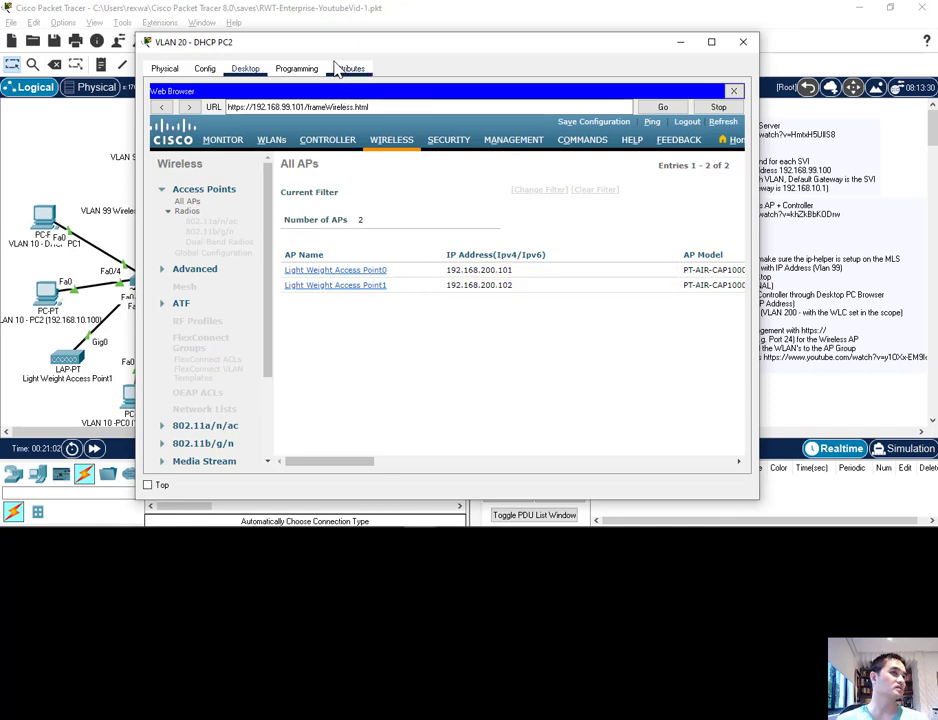
left_click_drag(281, 48, 313, 44)
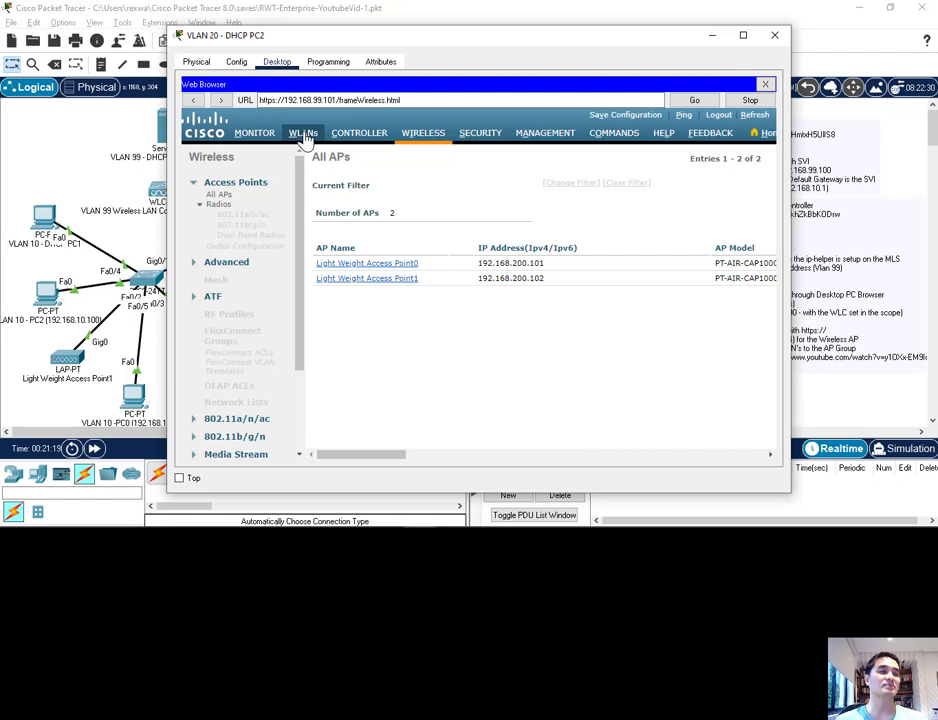
Step: Review the security policies of the WALLEN-SECURE entry in the WLANs list and open WLAN ID 1
left_click_drag(379, 454, 293, 280)
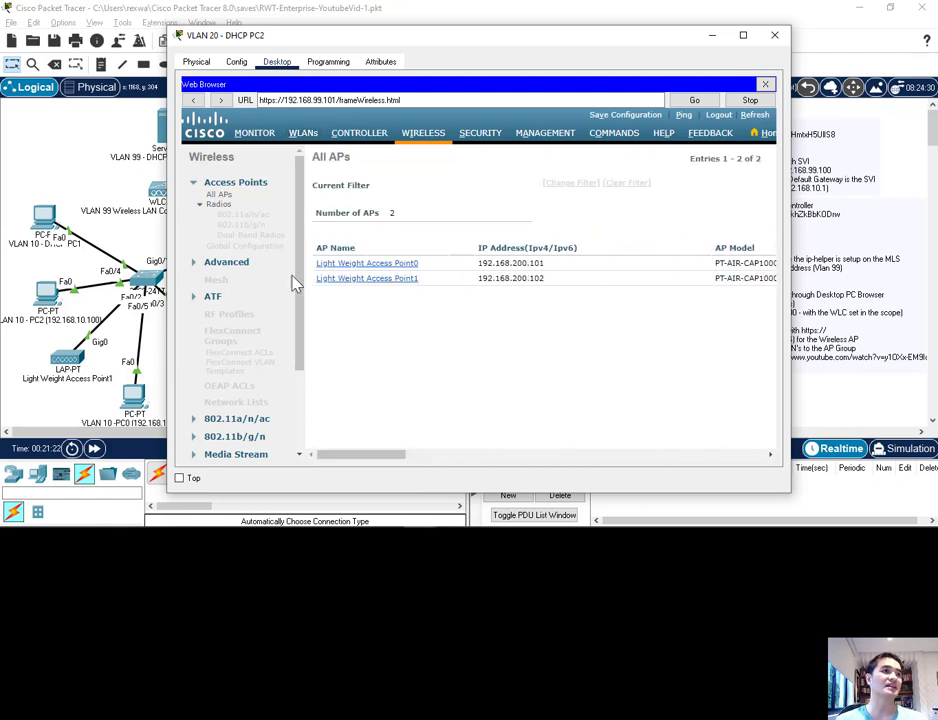
left_click(302, 136)
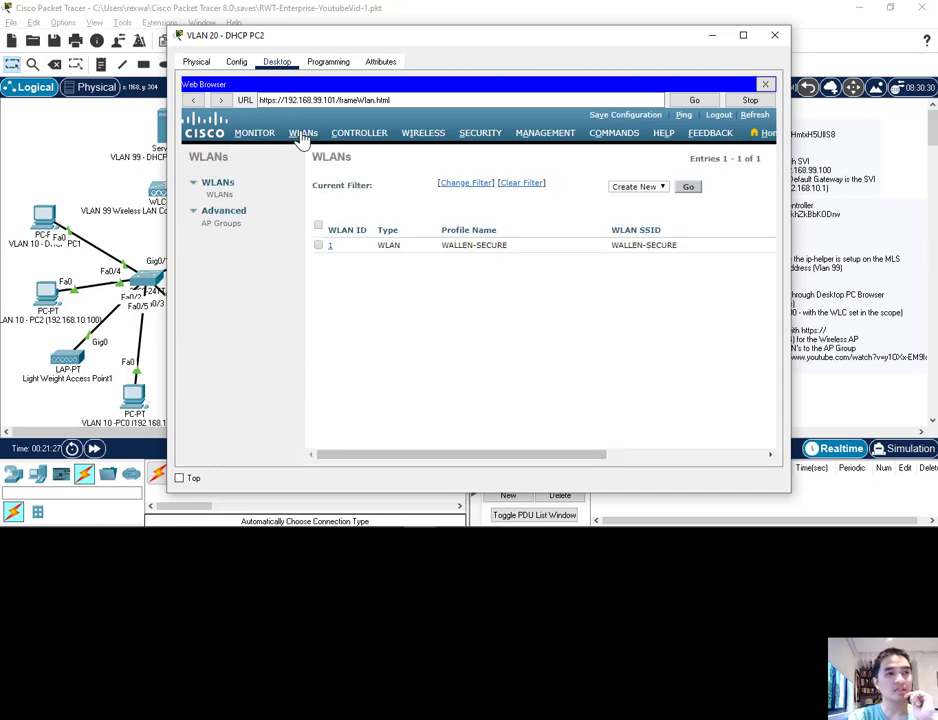
left_click_drag(438, 456, 620, 462)
left_click_drag(578, 245, 651, 258)
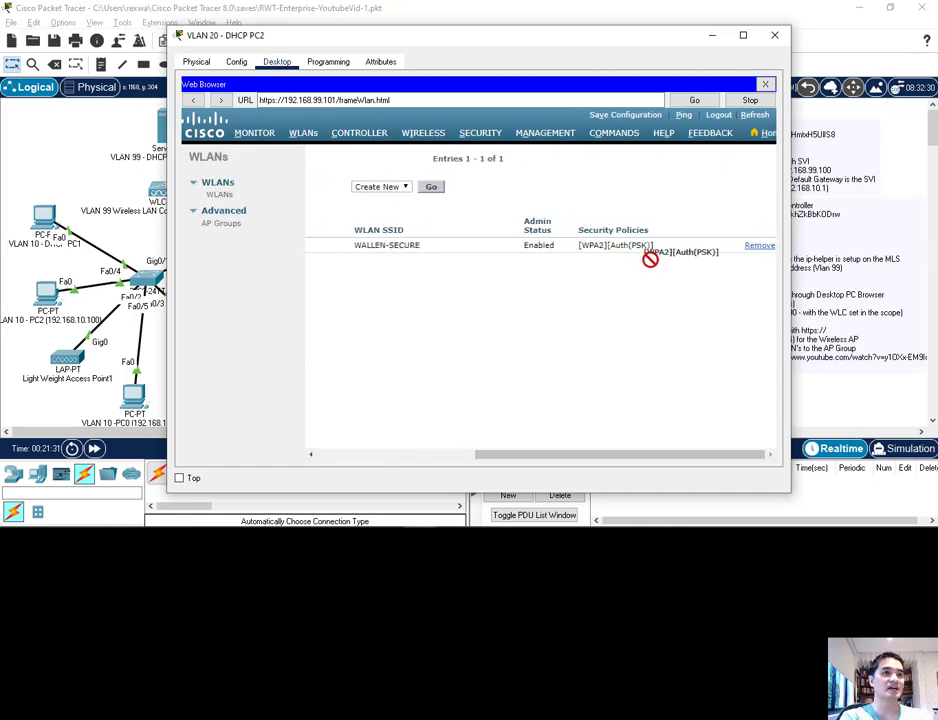
left_click(580, 316)
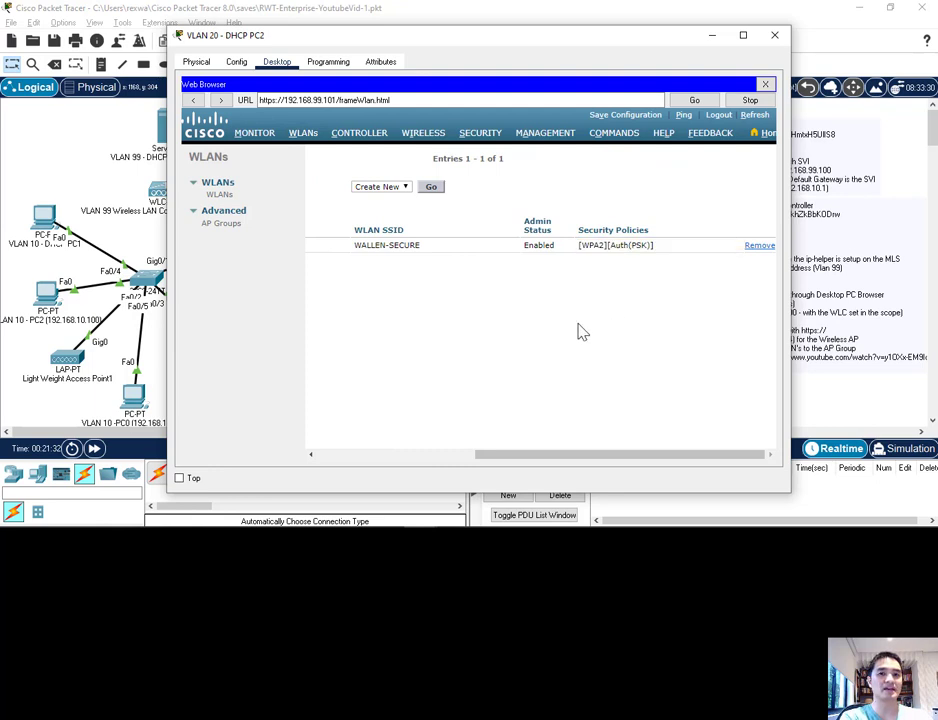
left_click_drag(641, 456, 465, 452)
left_click(330, 246)
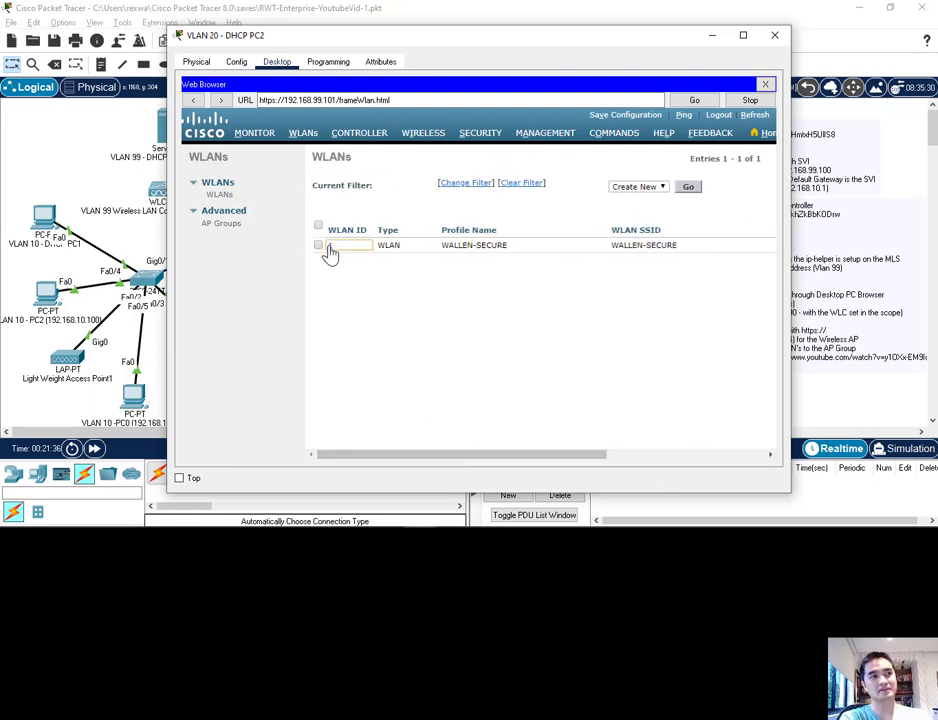
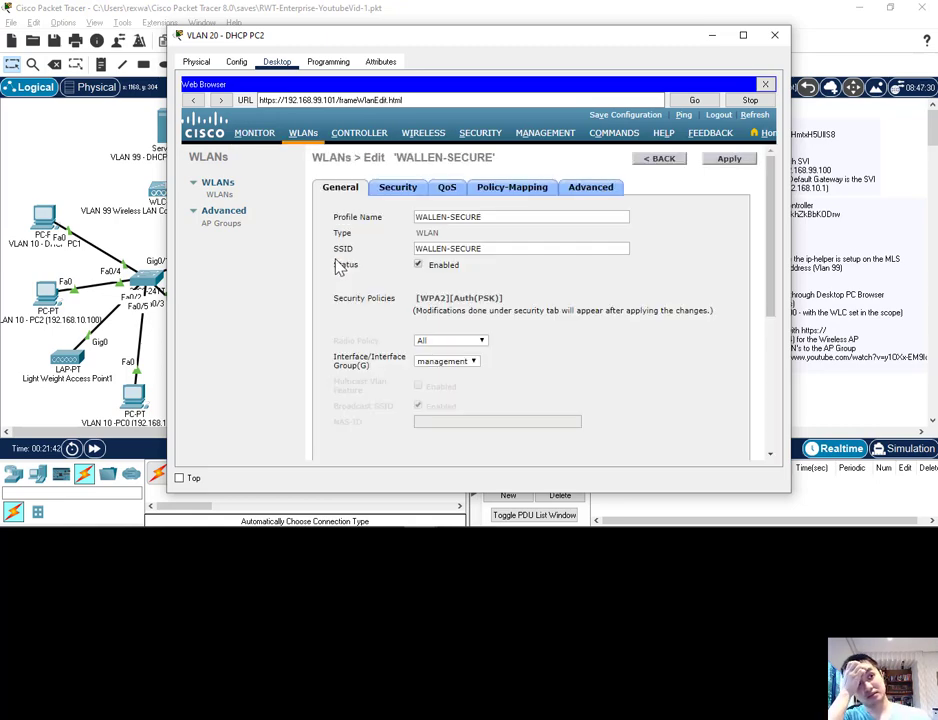
Step: Review the General, Security, QoS, Policy-Mapping and Advanced settings of the WALLEN-SECURE WLAN
scroll(405, 332, "down", 3)
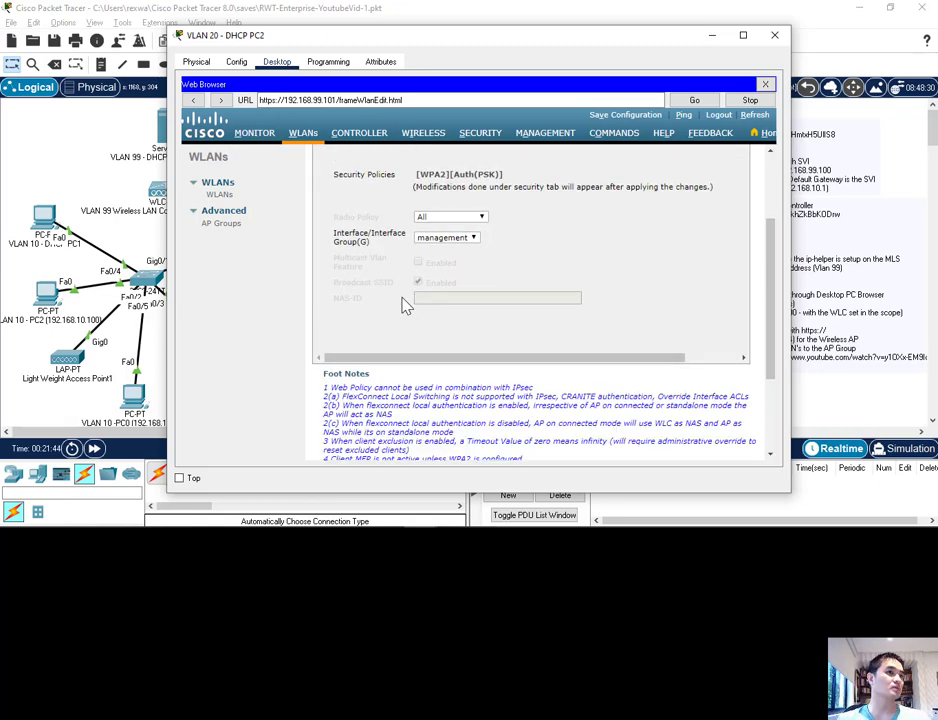
scroll(405, 305, "up", 3)
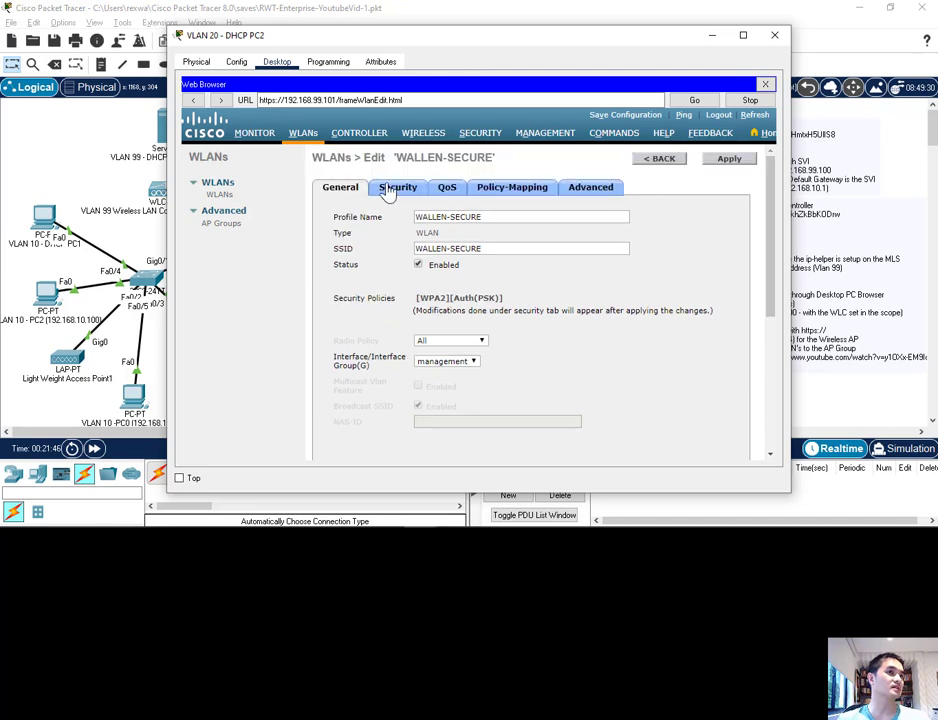
left_click(390, 192)
scroll(448, 329, "down", 2)
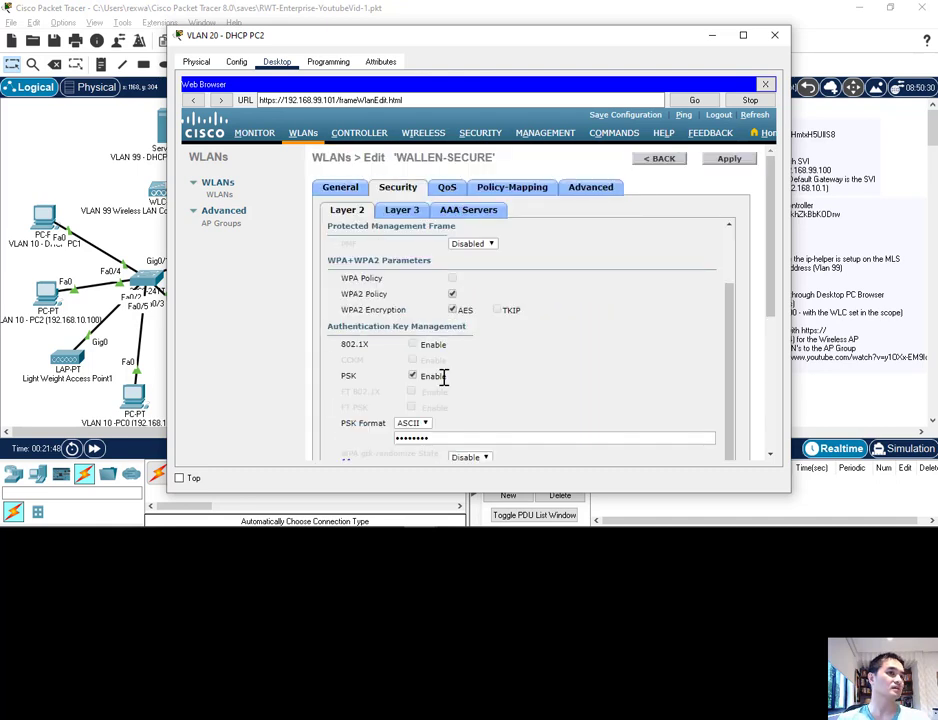
scroll(443, 376, "up", 2)
left_click(446, 187)
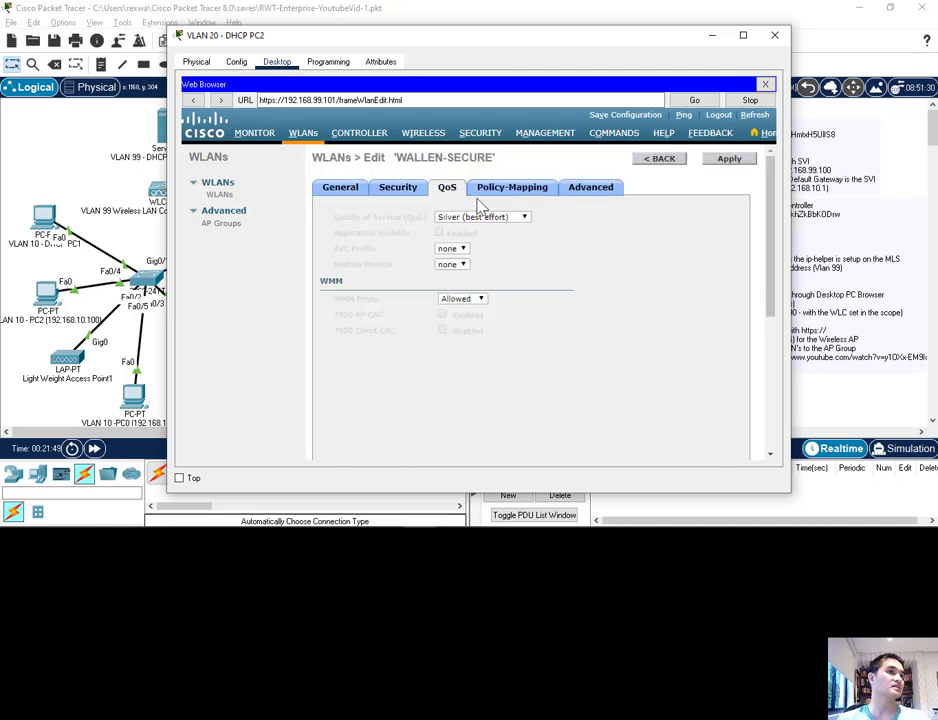
left_click(496, 189)
left_click(603, 192)
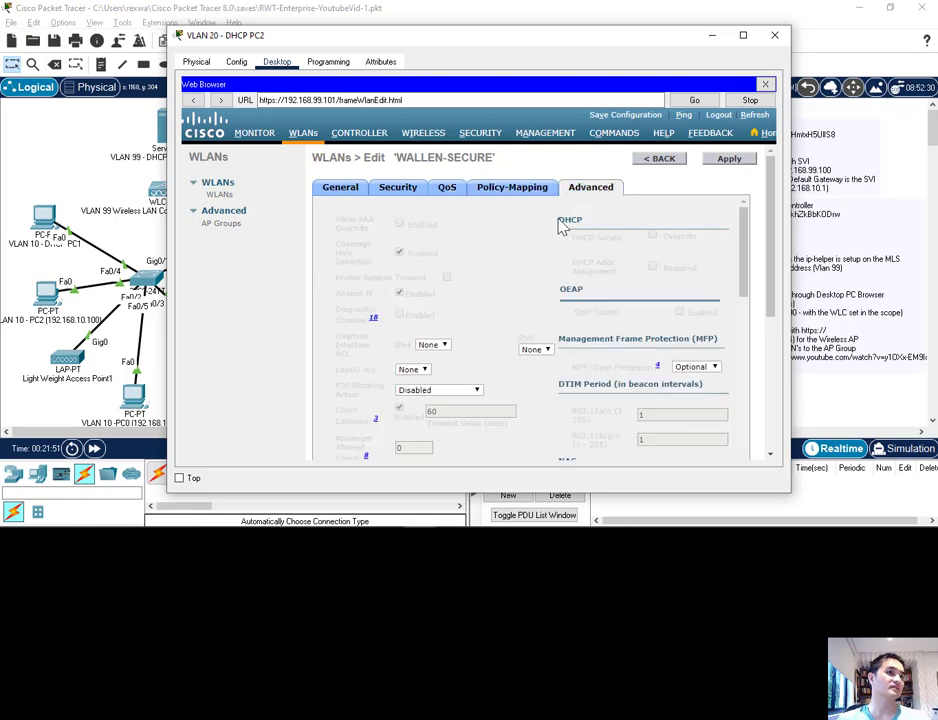
scroll(415, 310, "down", 2)
scroll(400, 310, "up", 2)
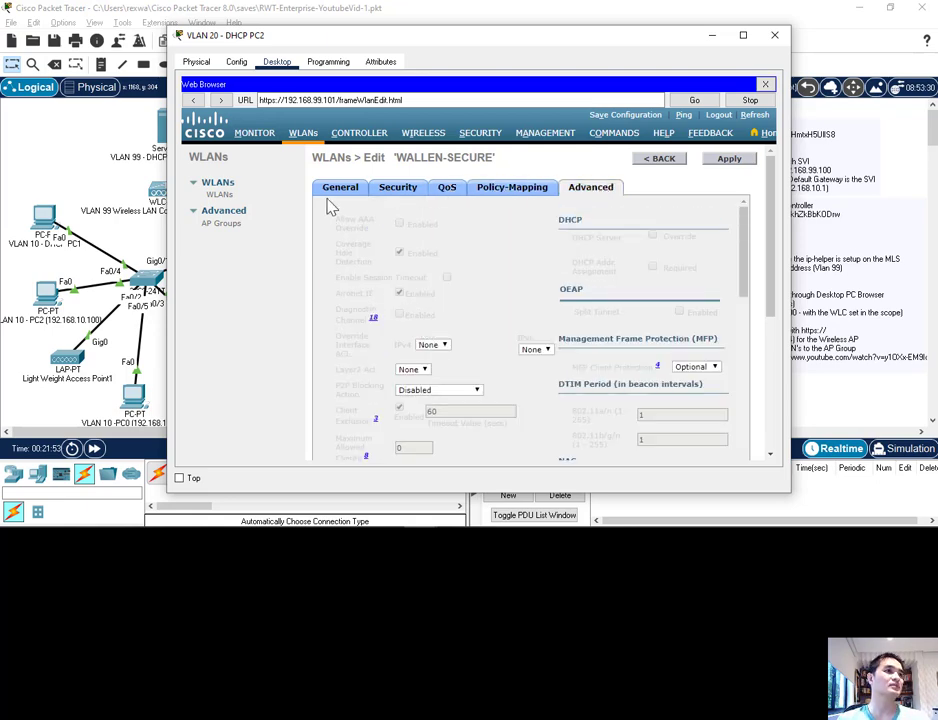
left_click(332, 190)
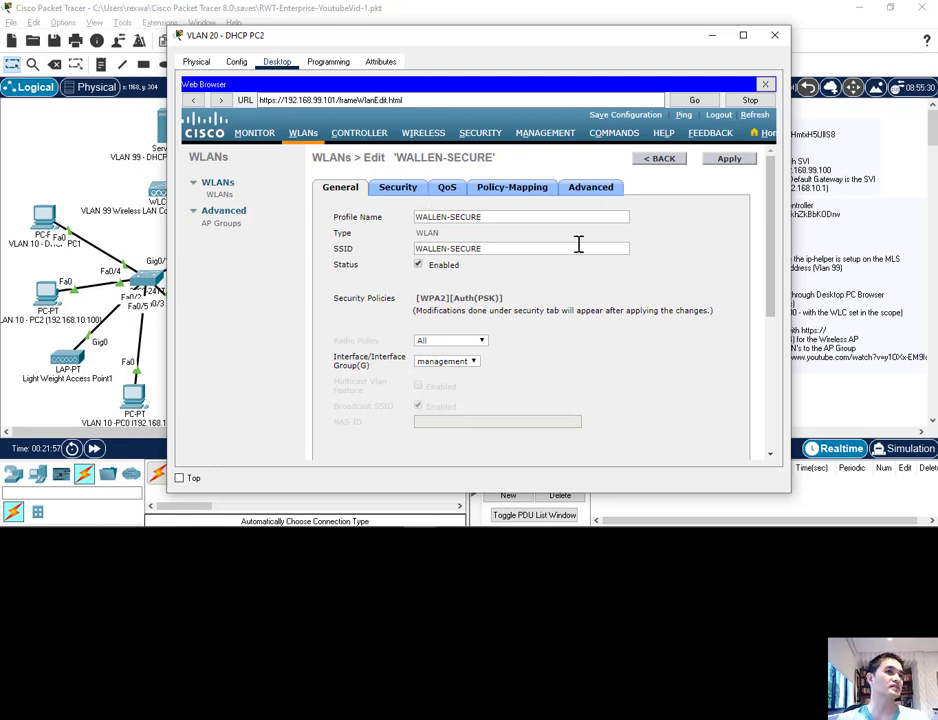
Step: Go to the controller's AP Groups list and open default-group for editing
left_click(211, 226)
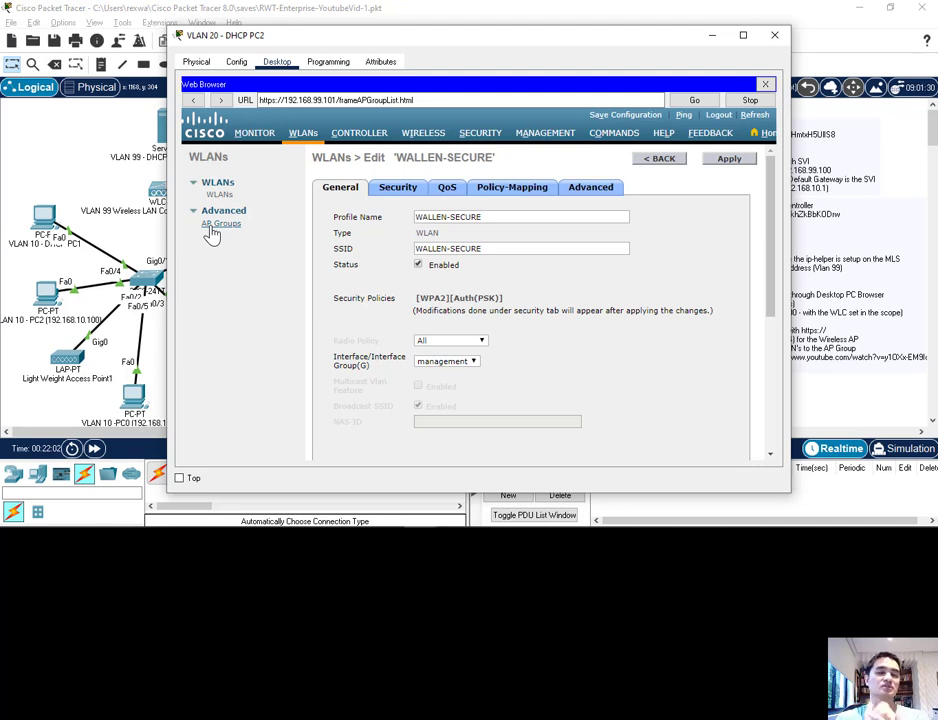
left_click(214, 225)
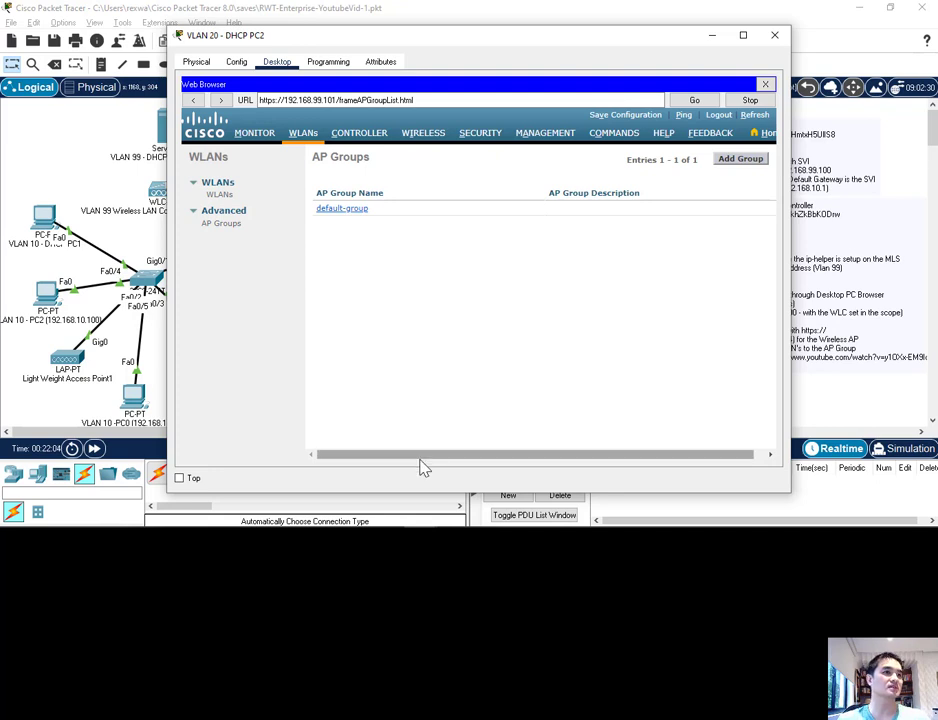
left_click(343, 219)
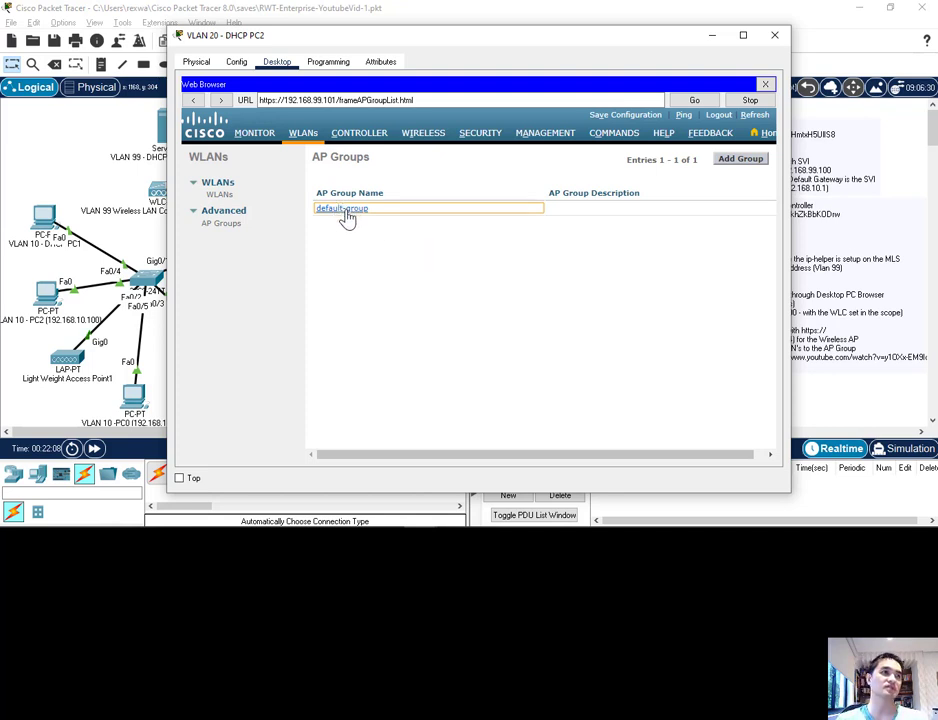
left_click(351, 218)
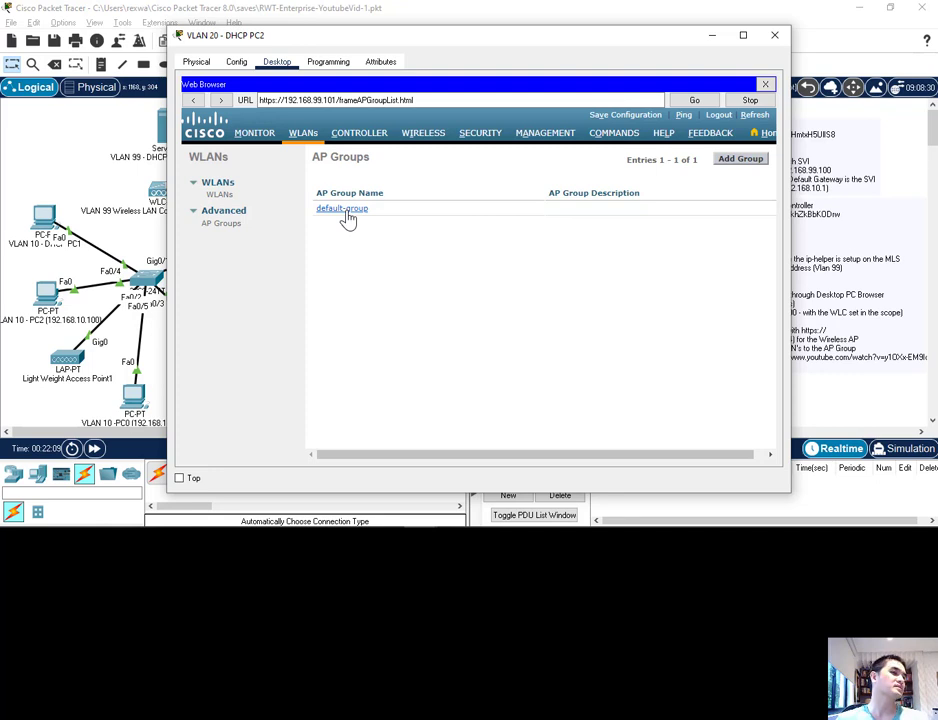
left_click(347, 219)
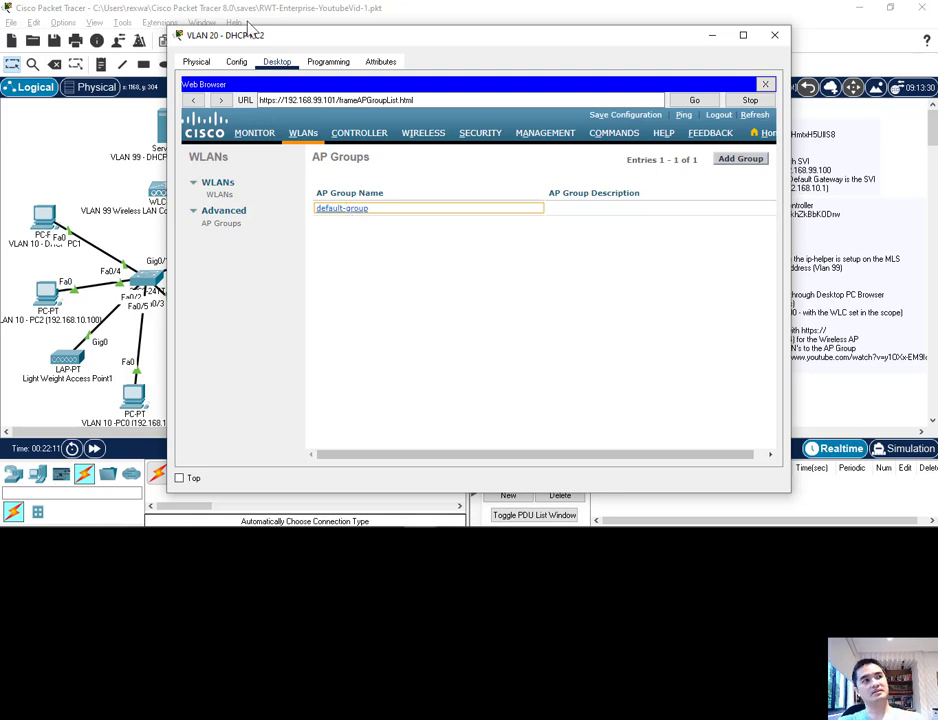
left_click_drag(247, 40, 285, 40)
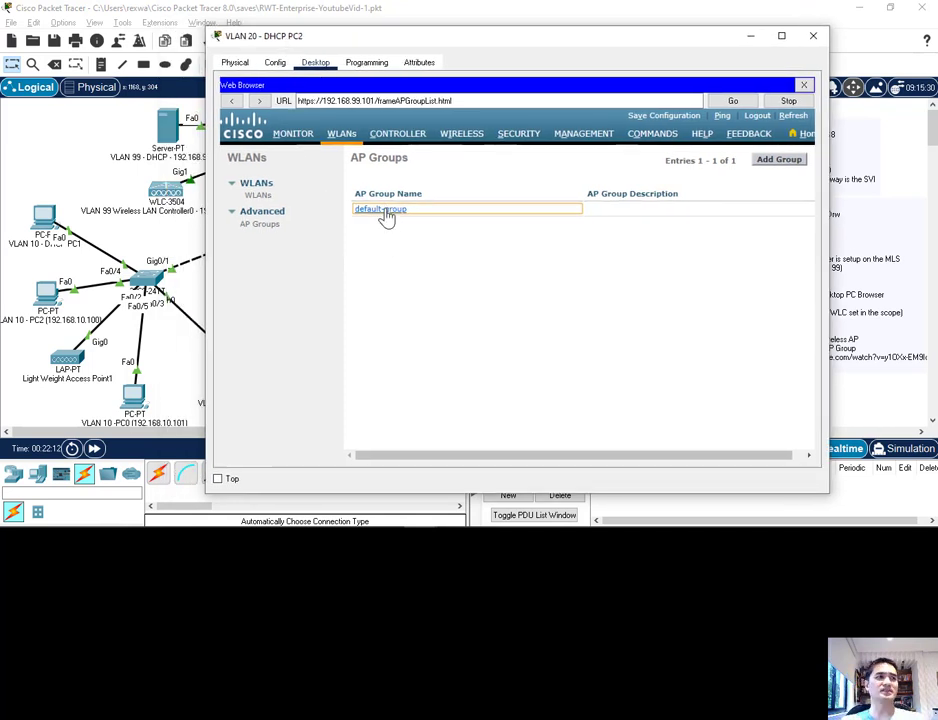
left_click_drag(308, 42, 438, 37)
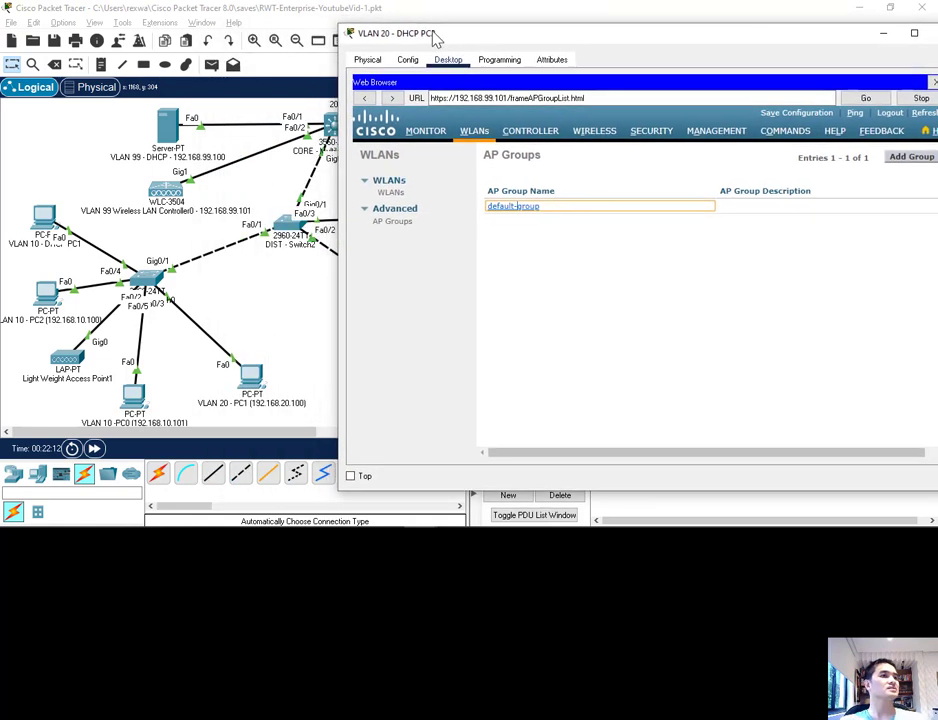
left_click(514, 209)
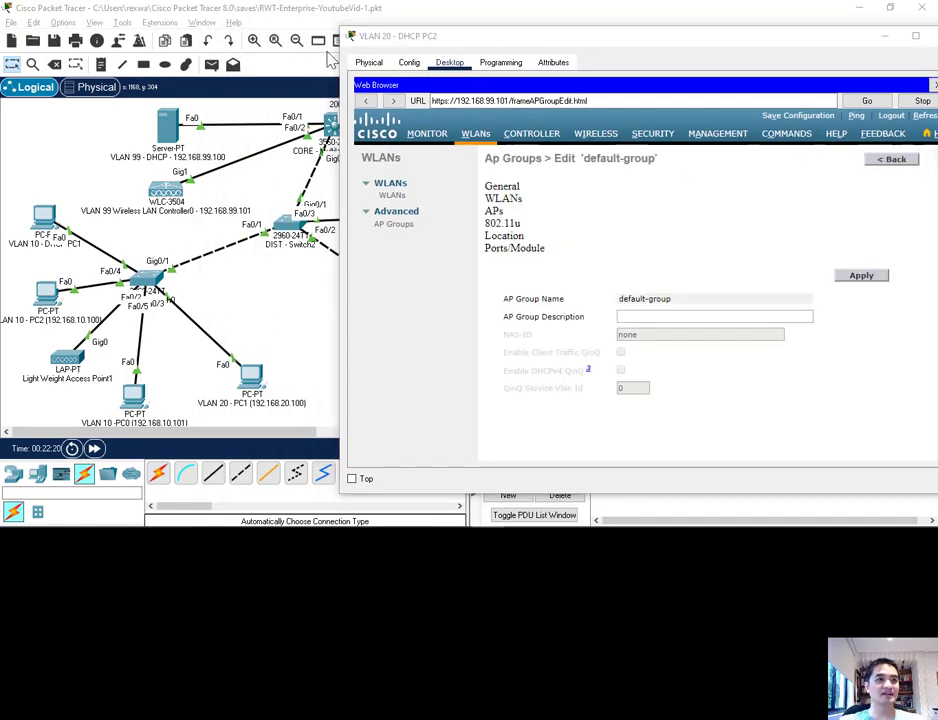
Step: Try to add Light Weight Access Point0 and Light Weight Access Point1 to default-group, and widen the PC window
left_click_drag(458, 44, 262, 59)
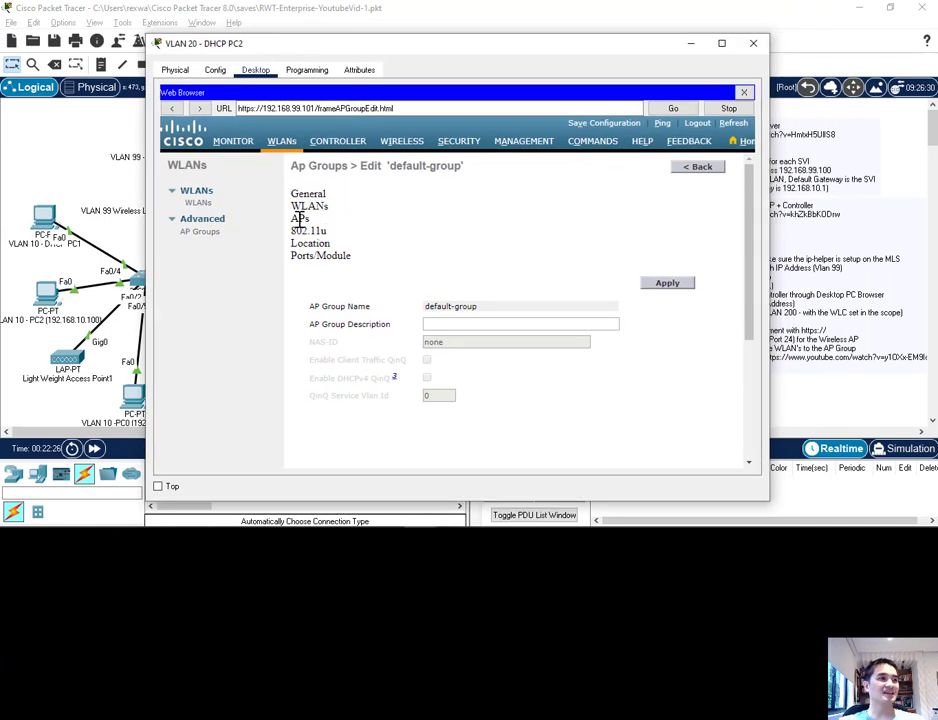
scroll(337, 283, "down", 4)
scroll(316, 260, "up", 3)
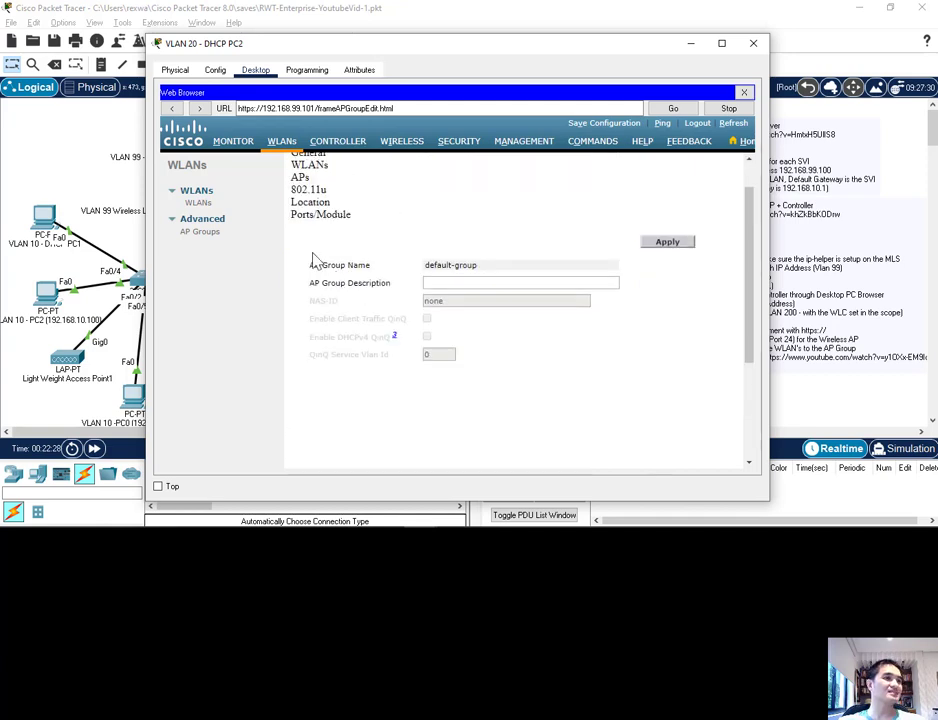
left_click(297, 177)
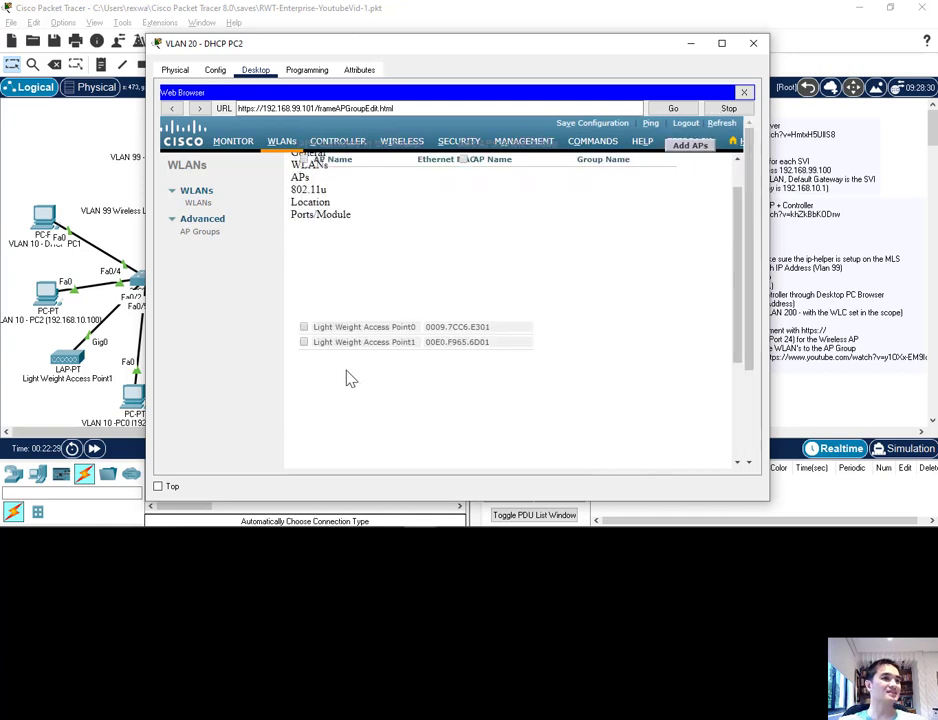
left_click(303, 327)
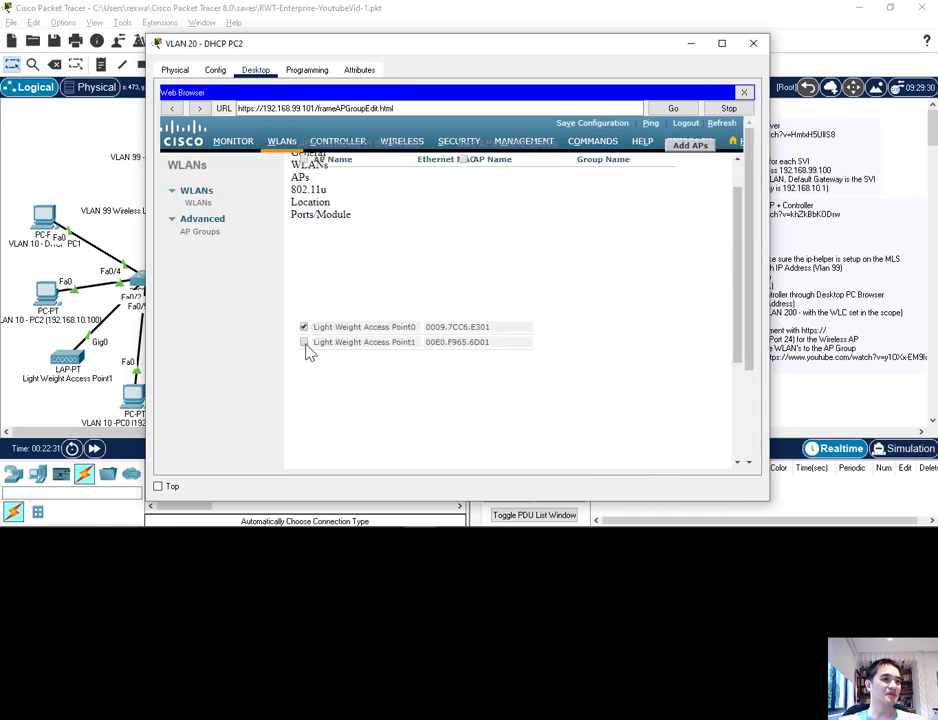
left_click(303, 342)
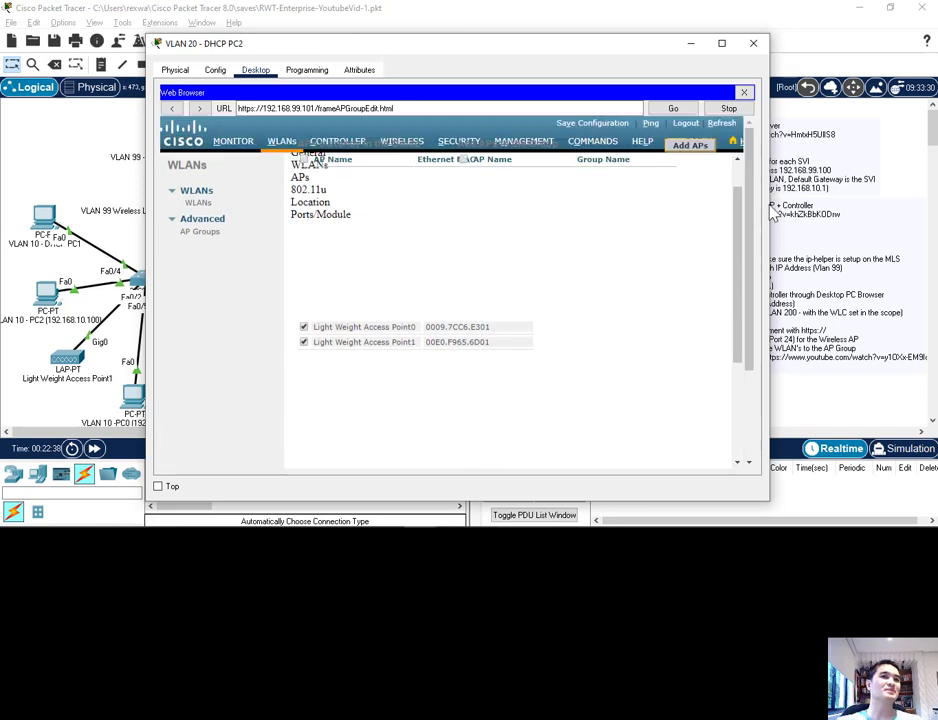
left_click_drag(770, 213, 859, 158)
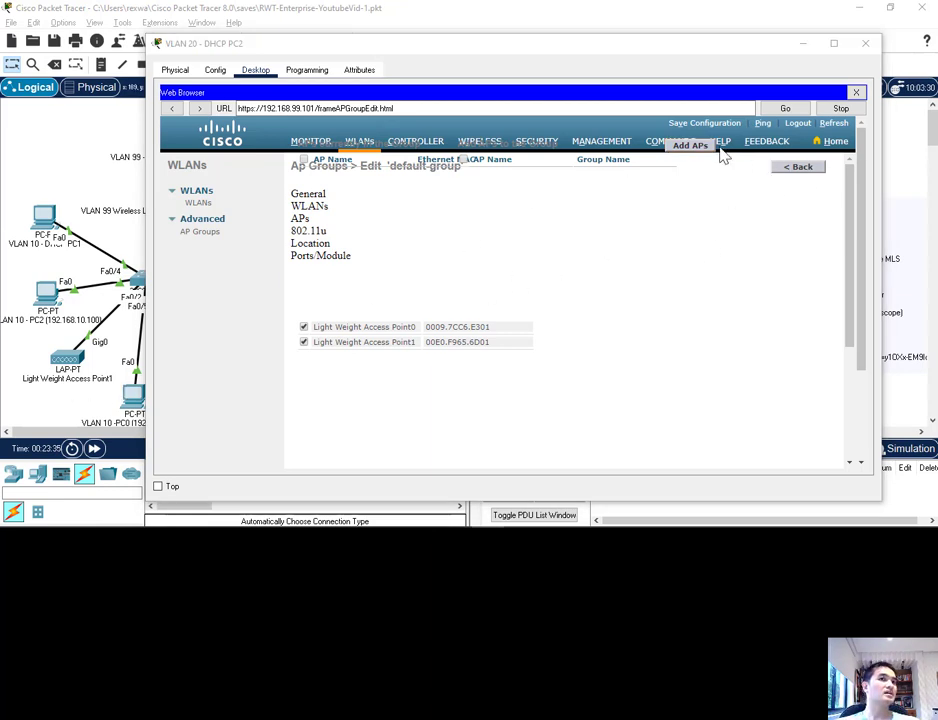
Step: Review the WLANs, APs, Location and 802.11u settings of default-group and return to the AP Groups list
left_click(305, 207)
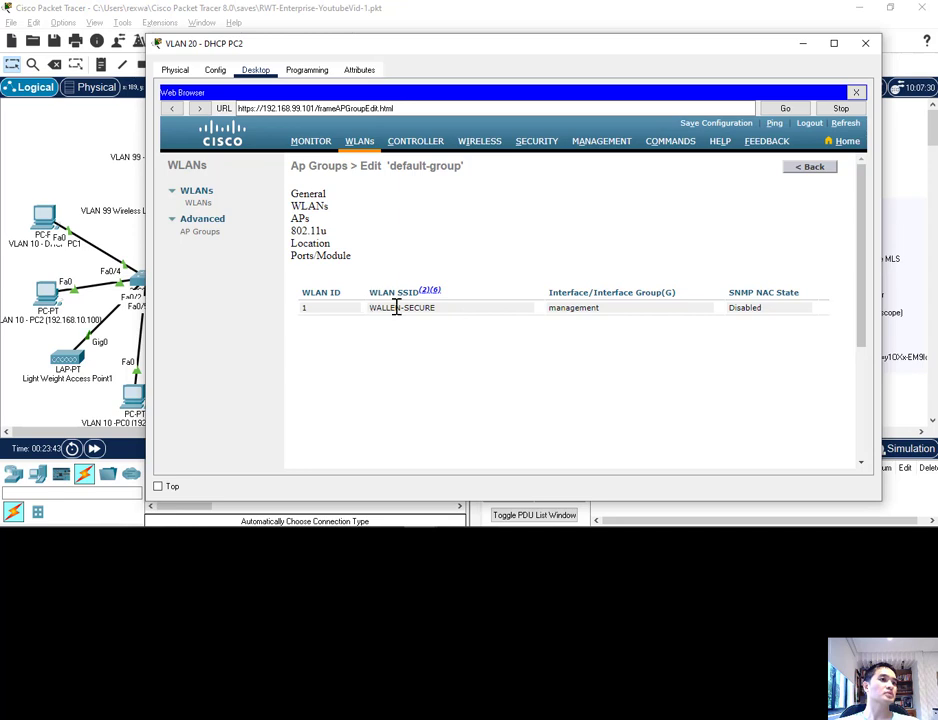
left_click(298, 218)
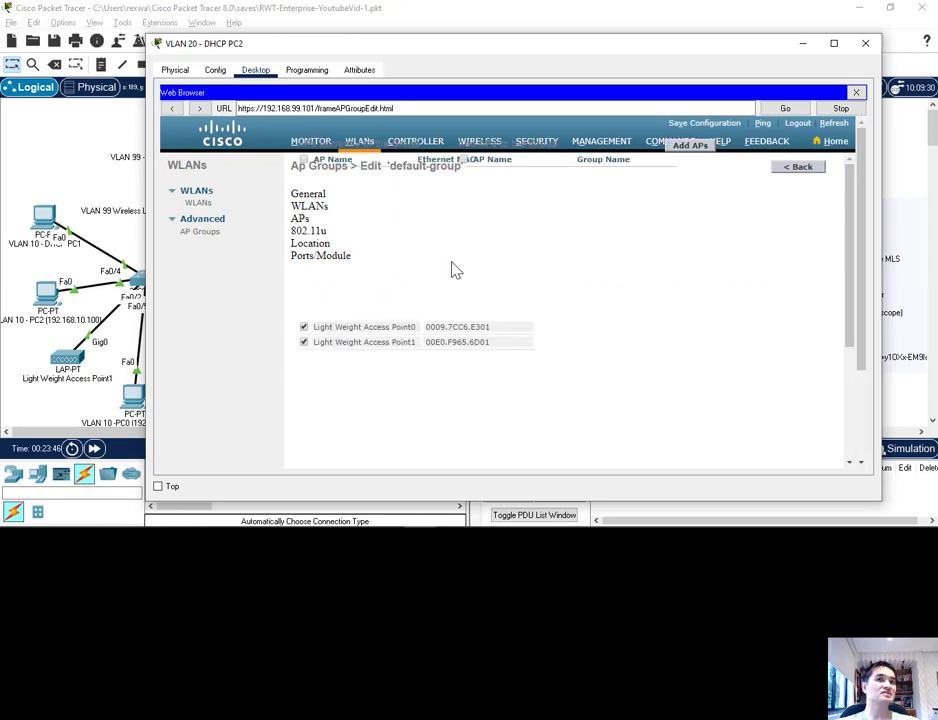
left_click(308, 243)
left_click(308, 230)
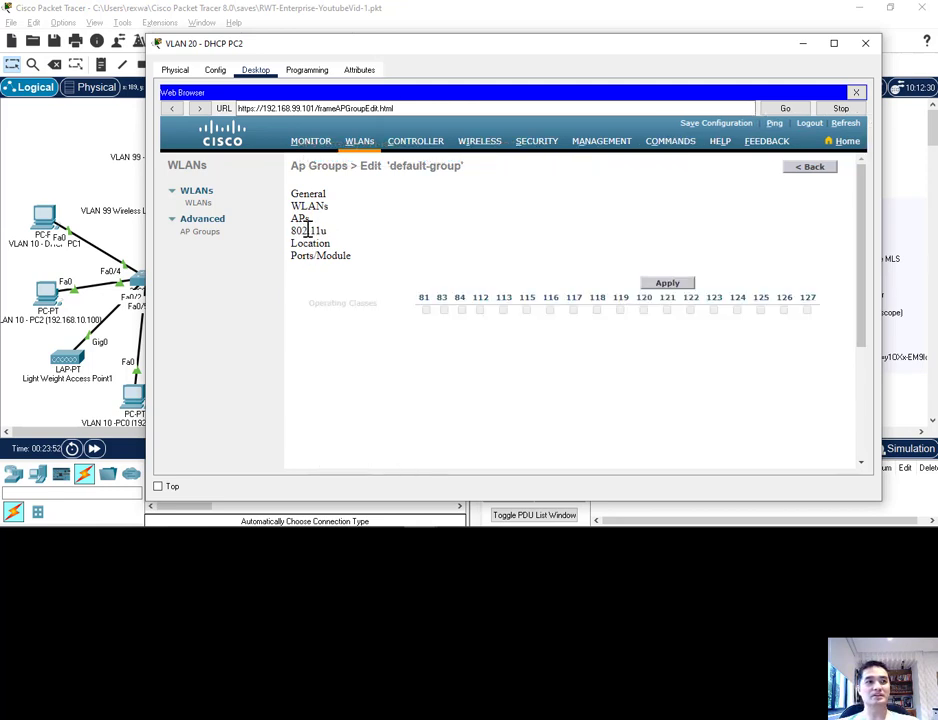
left_click(299, 218)
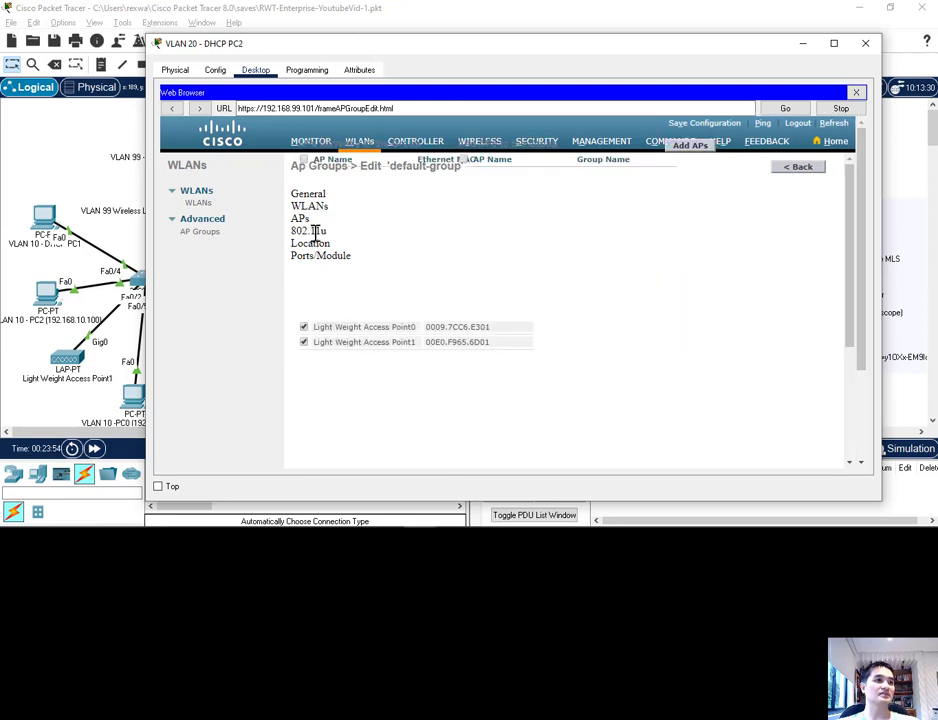
left_click(792, 172)
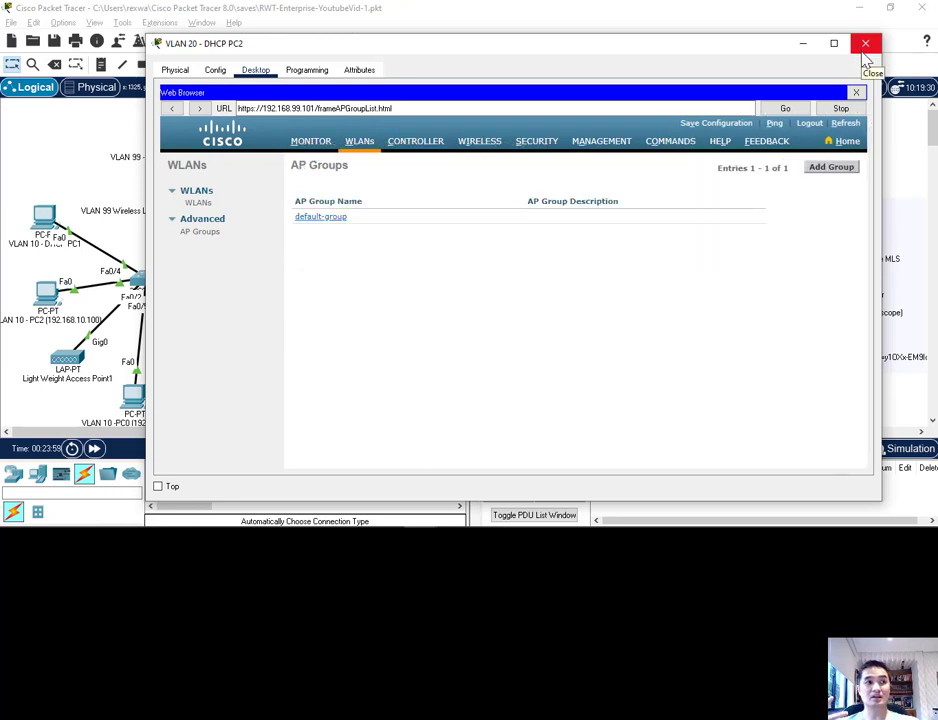
Step: Reopen default-group and try again to add Light Weight Access Point0 and Light Weight Access Point1
left_click(321, 217)
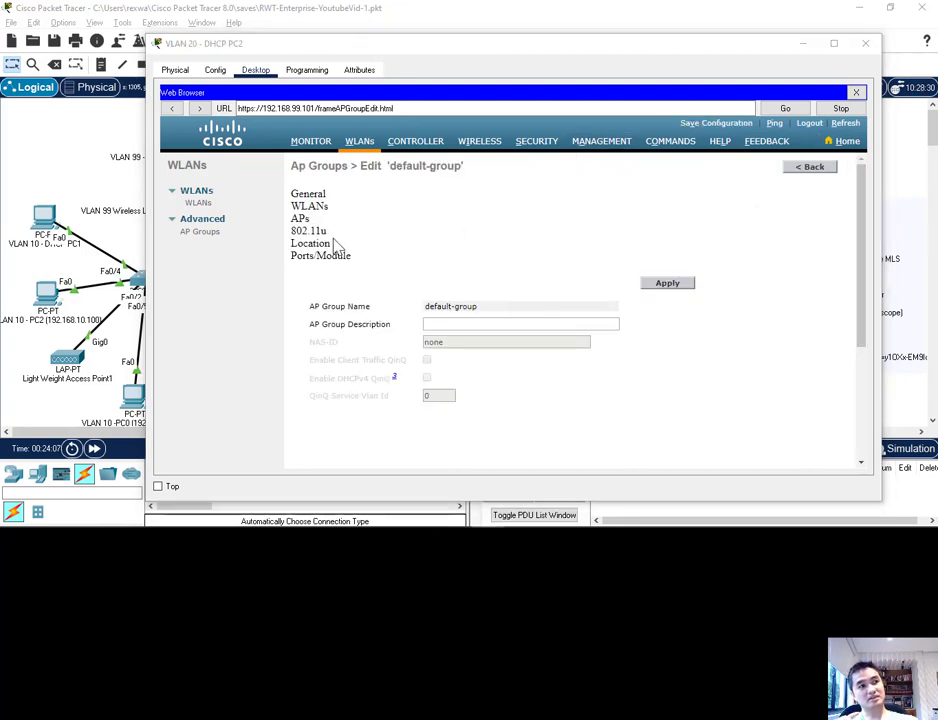
left_click(299, 218)
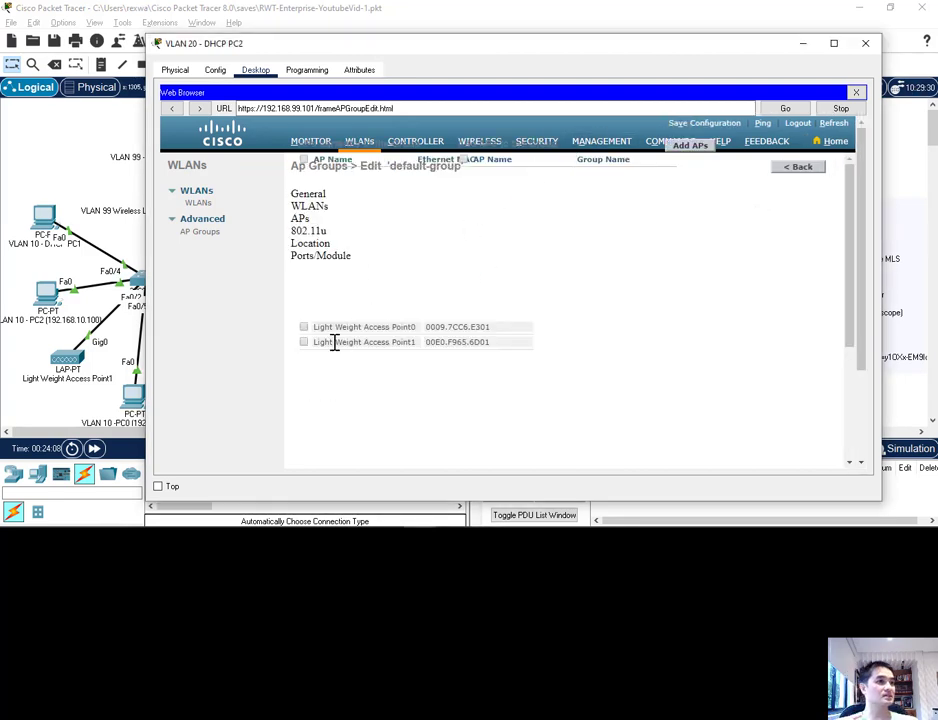
left_click(304, 326)
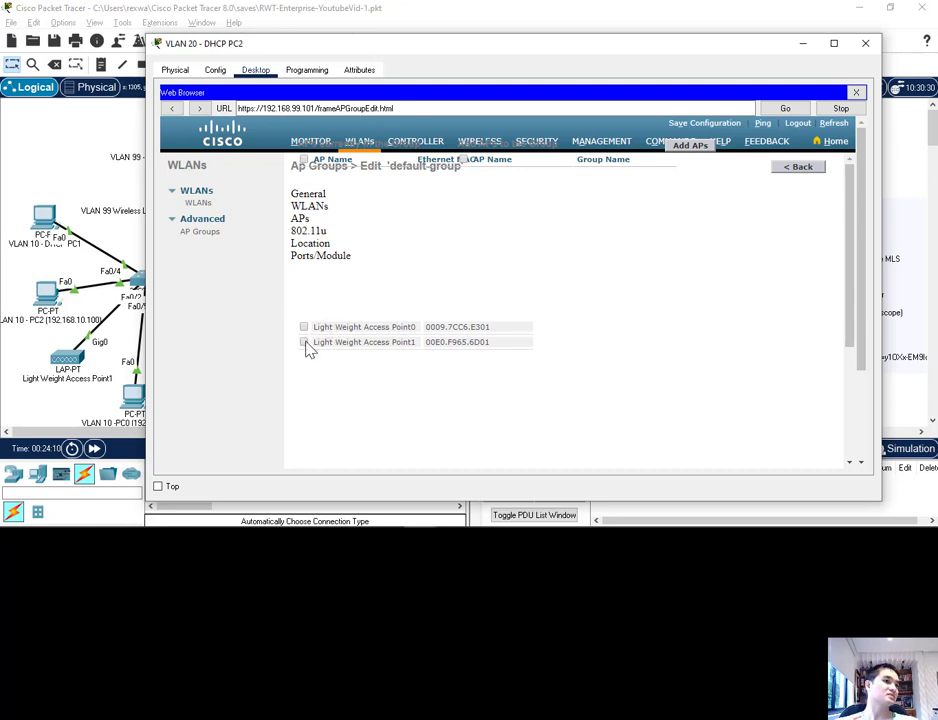
left_click(305, 343)
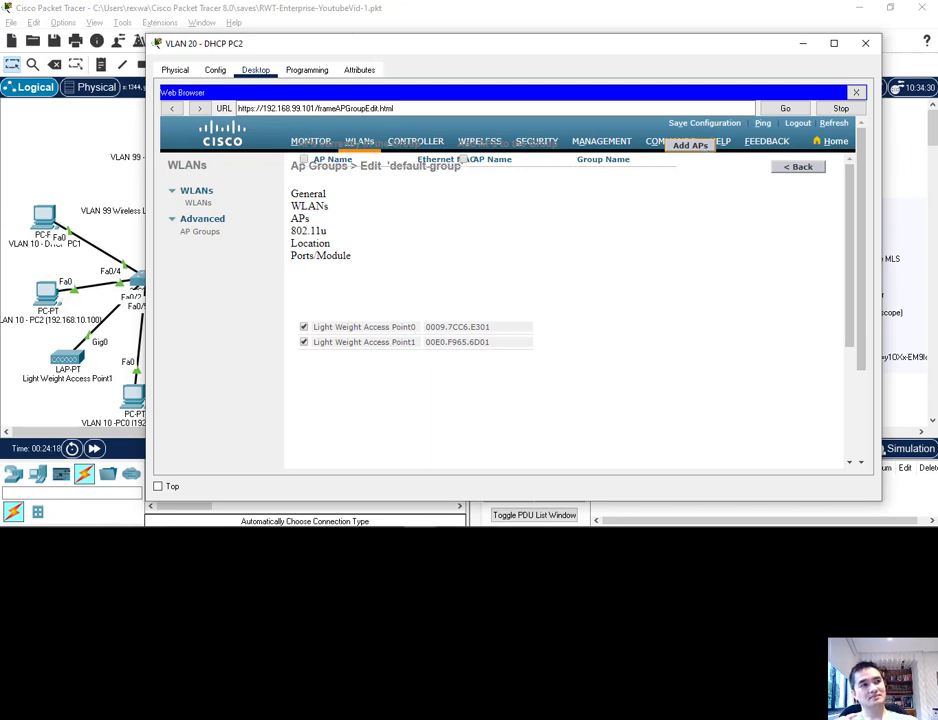
Step: Create an AP group named LWAP with the description "Please work!!" and open it for editing
left_click(833, 43)
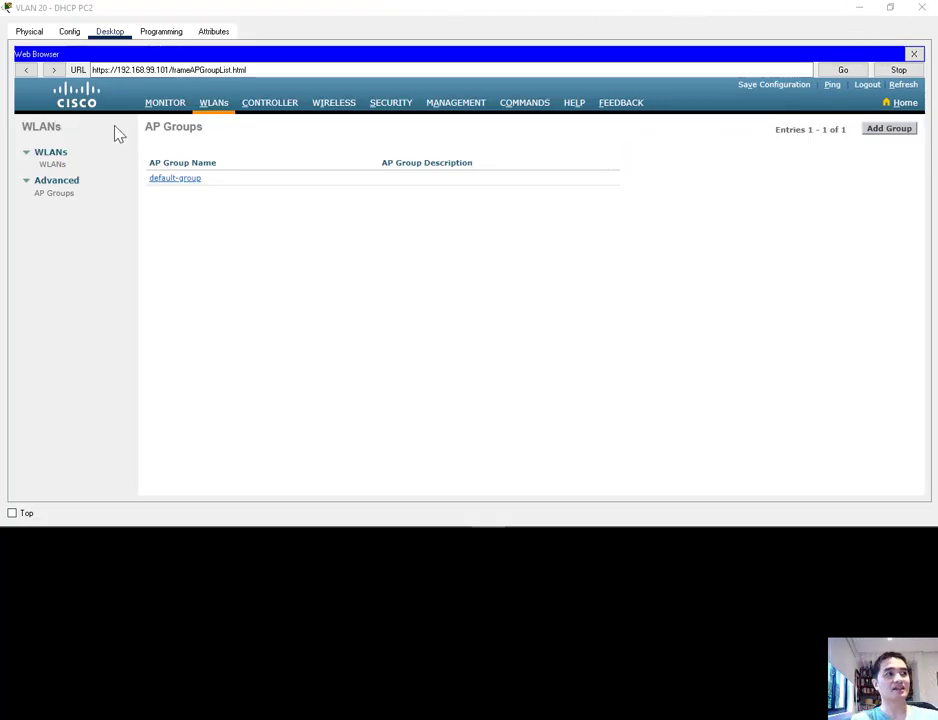
left_click_drag(146, 127, 191, 130)
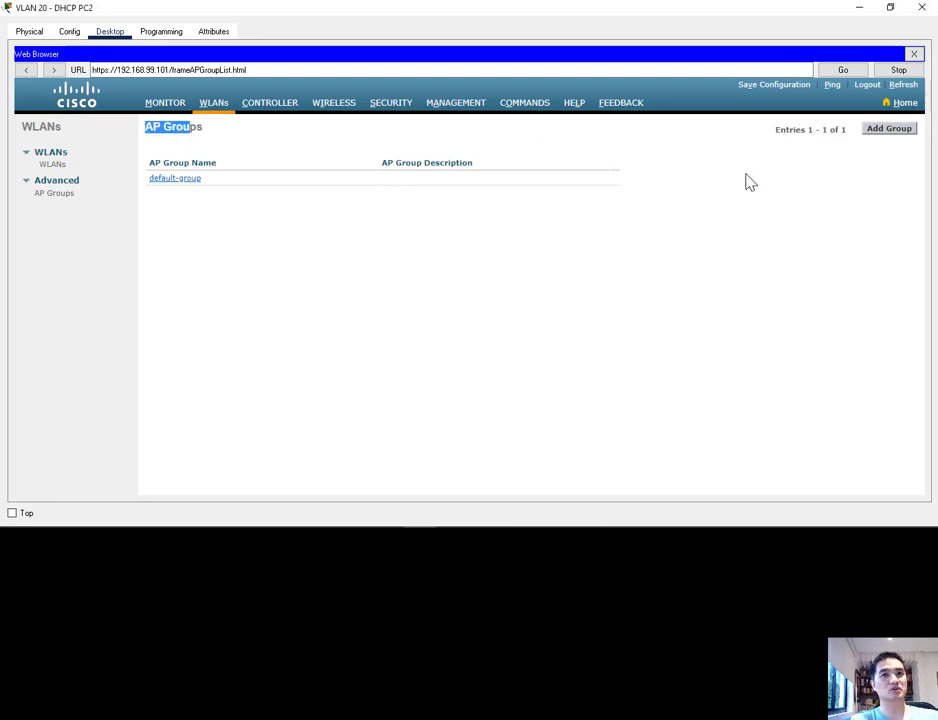
left_click(201, 153)
left_click(889, 132)
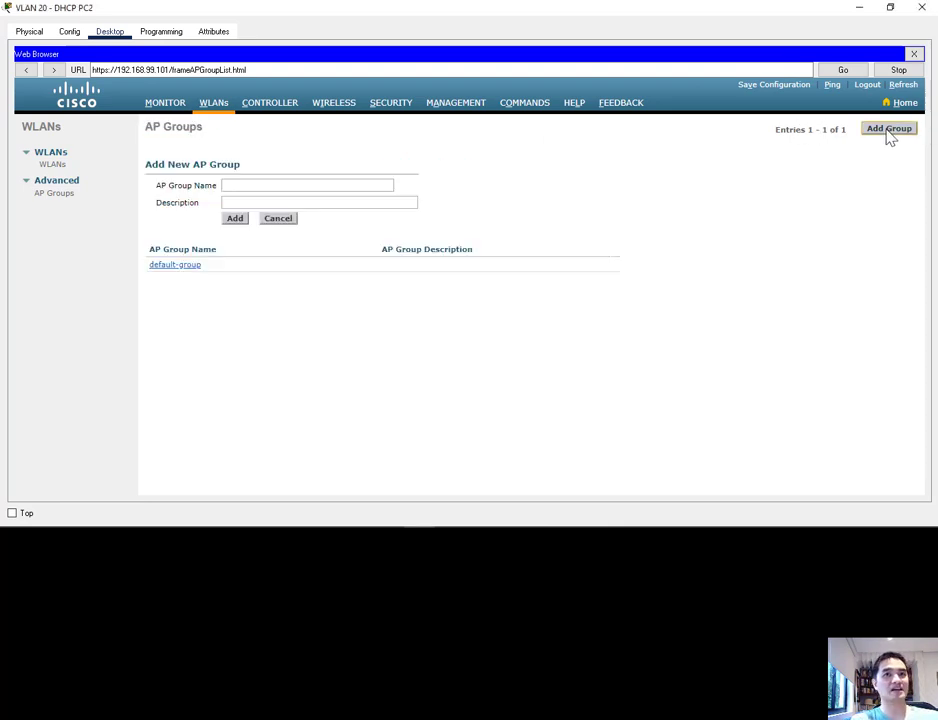
left_click(229, 187)
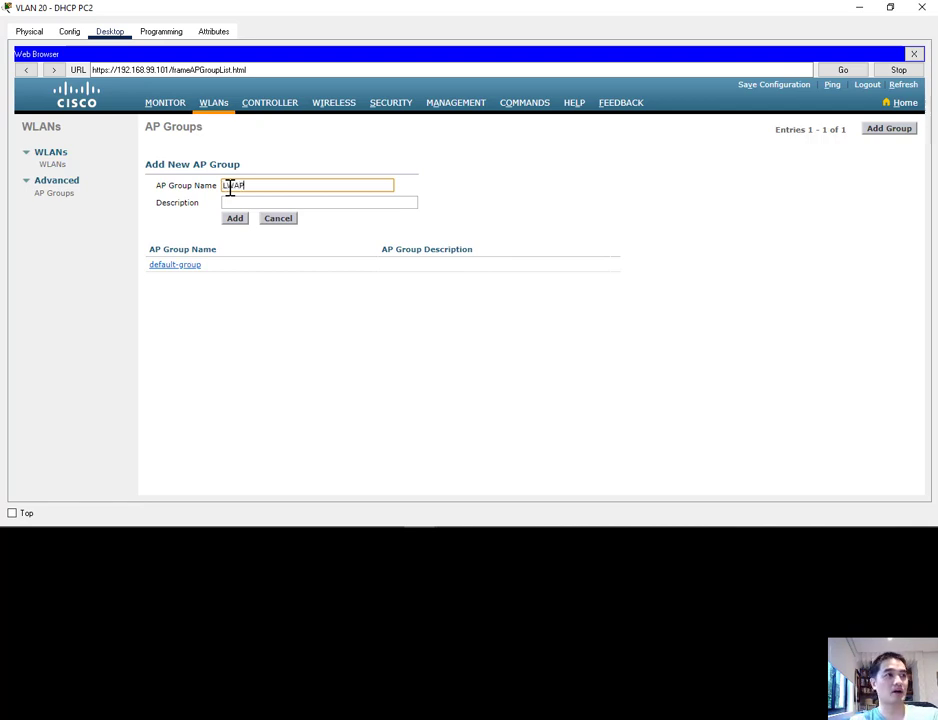
left_click(232, 201)
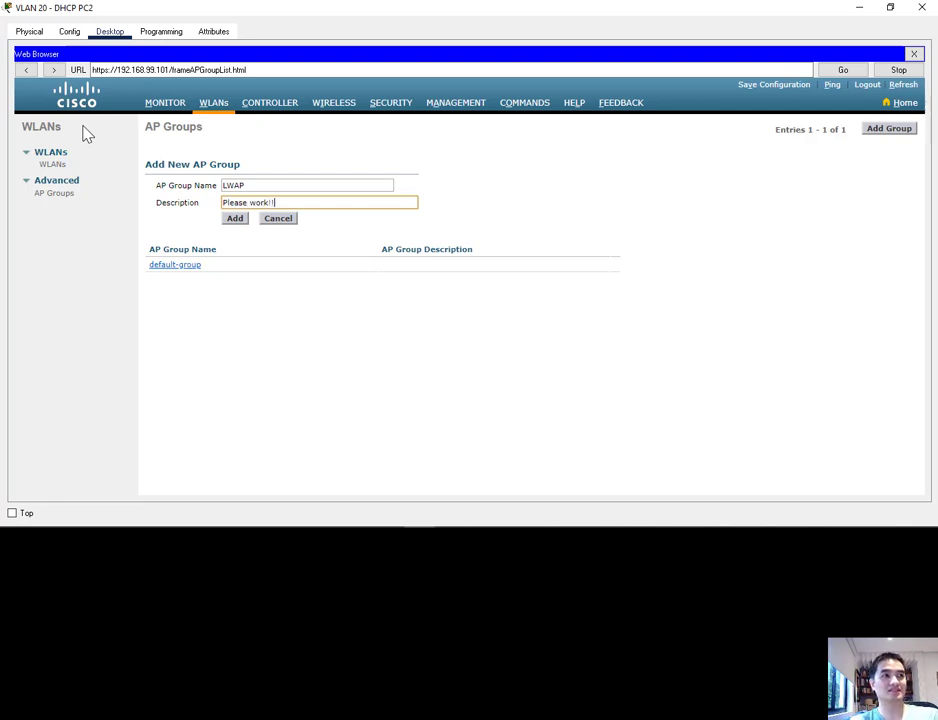
left_click(234, 218)
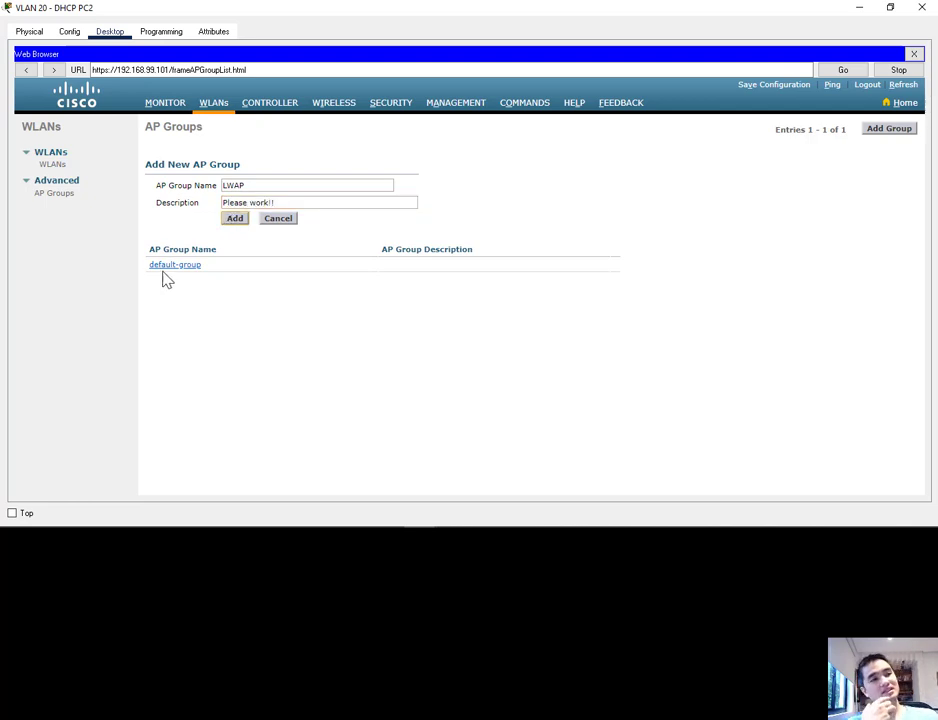
left_click(240, 222)
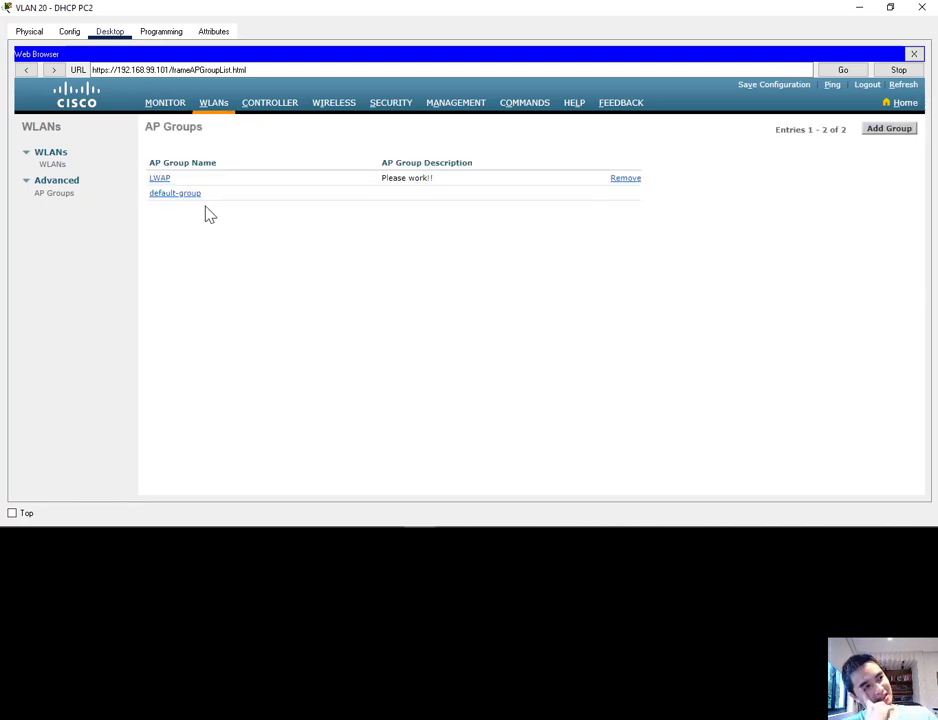
left_click(161, 182)
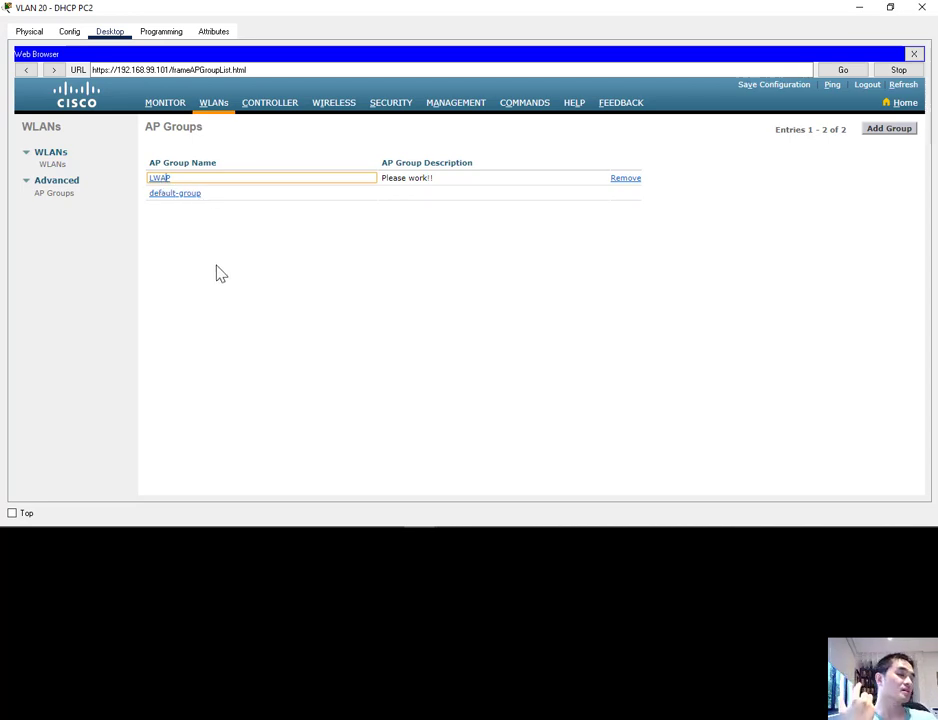
left_click(158, 180)
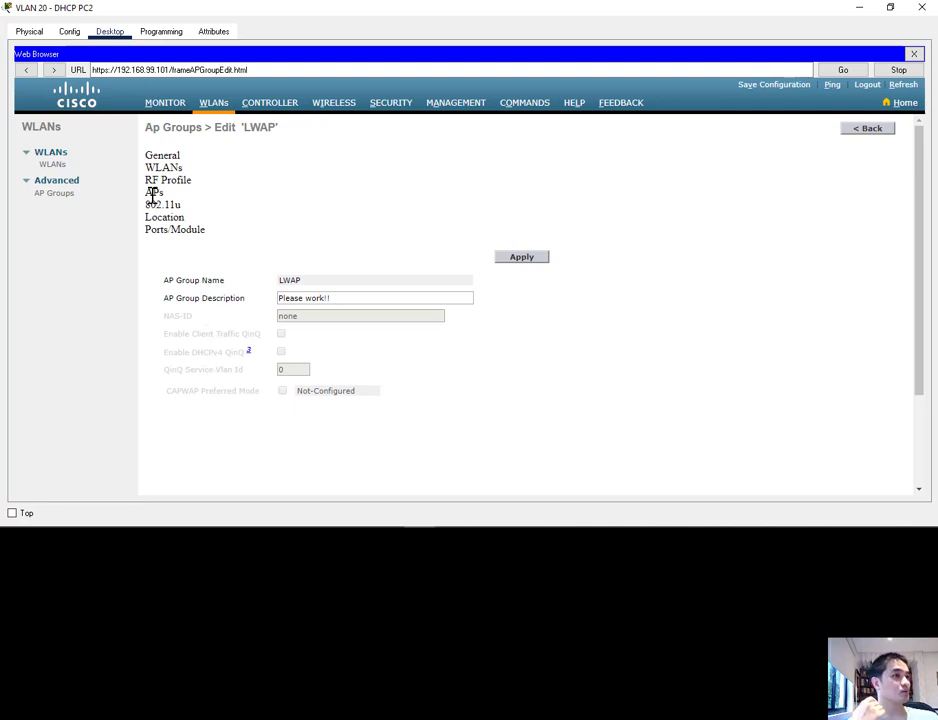
left_click(152, 193)
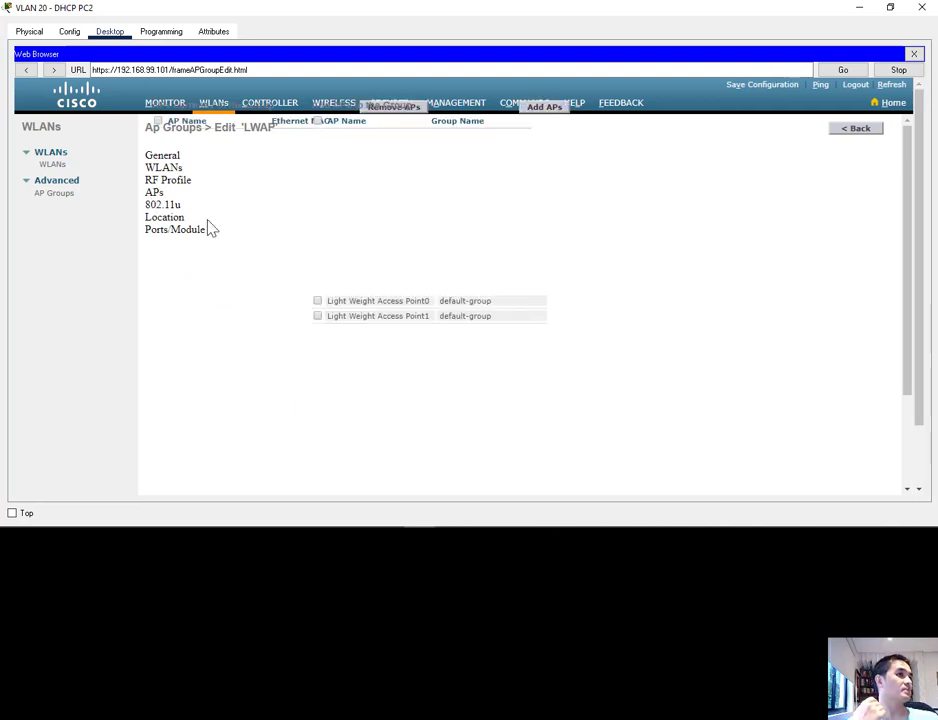
left_click(317, 301)
left_click(317, 316)
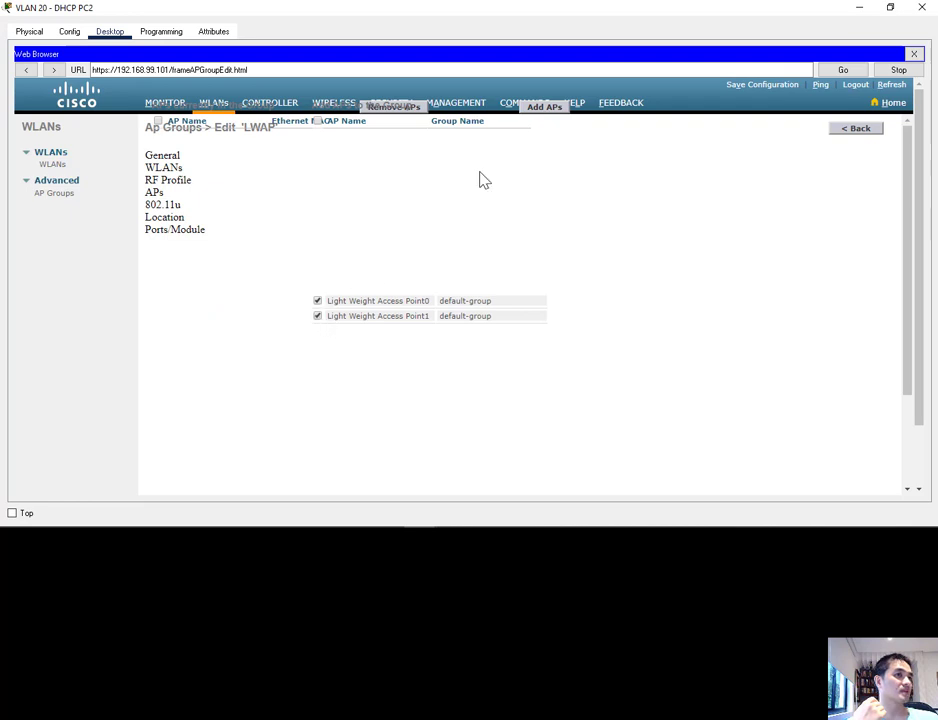
left_click(551, 107)
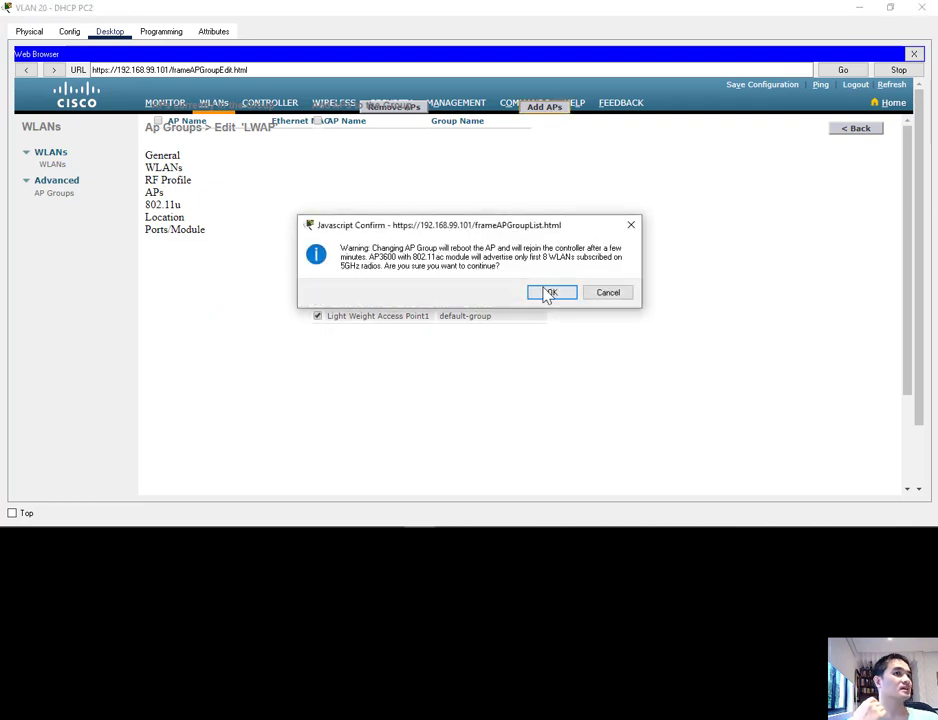
left_click(608, 292)
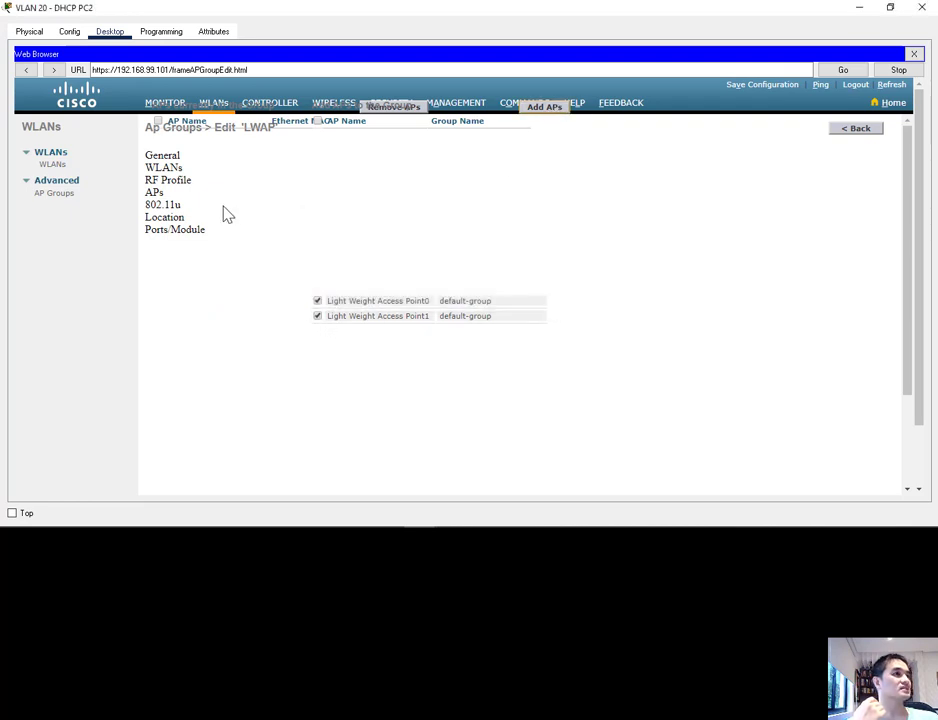
Step: Add the WALLEN-SECURE(1) WLAN to the LWAP group and check the group's WLAN list
left_click(160, 168)
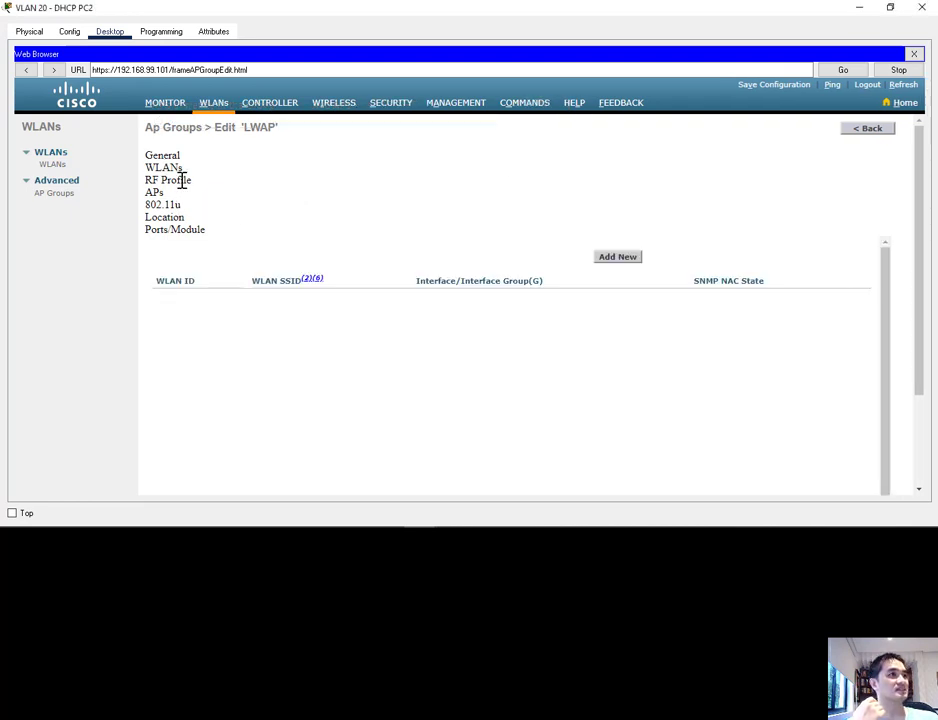
left_click(620, 258)
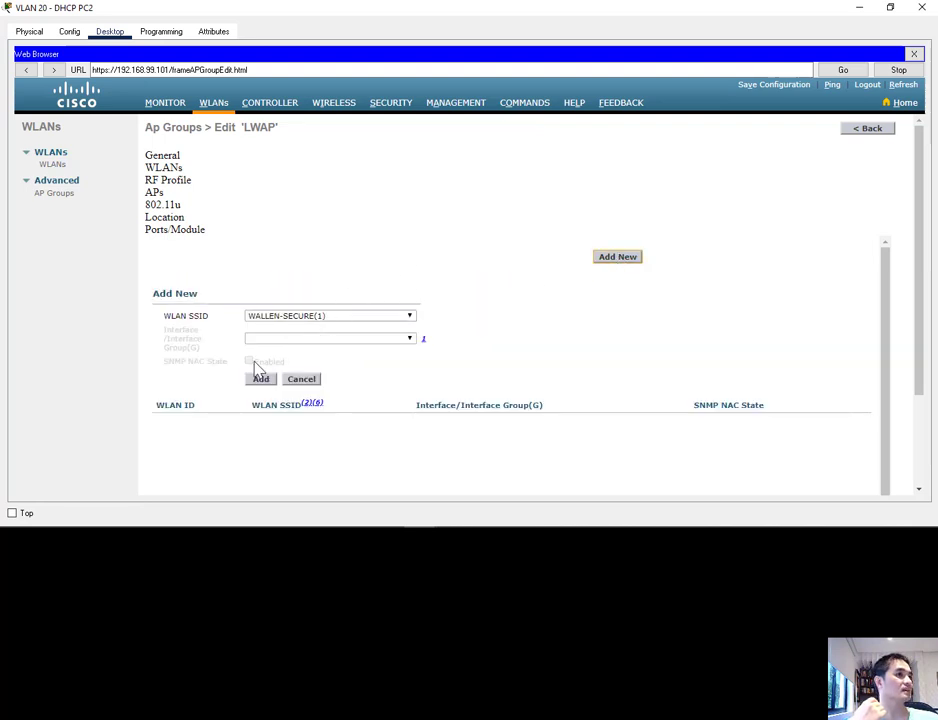
left_click(285, 325)
left_click(280, 328)
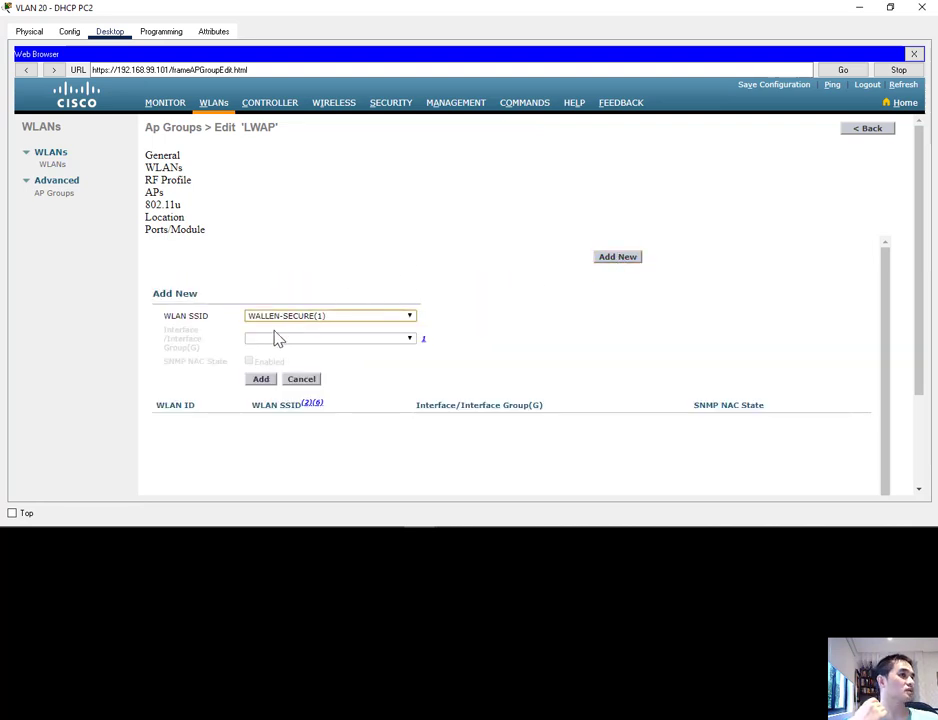
left_click(261, 380)
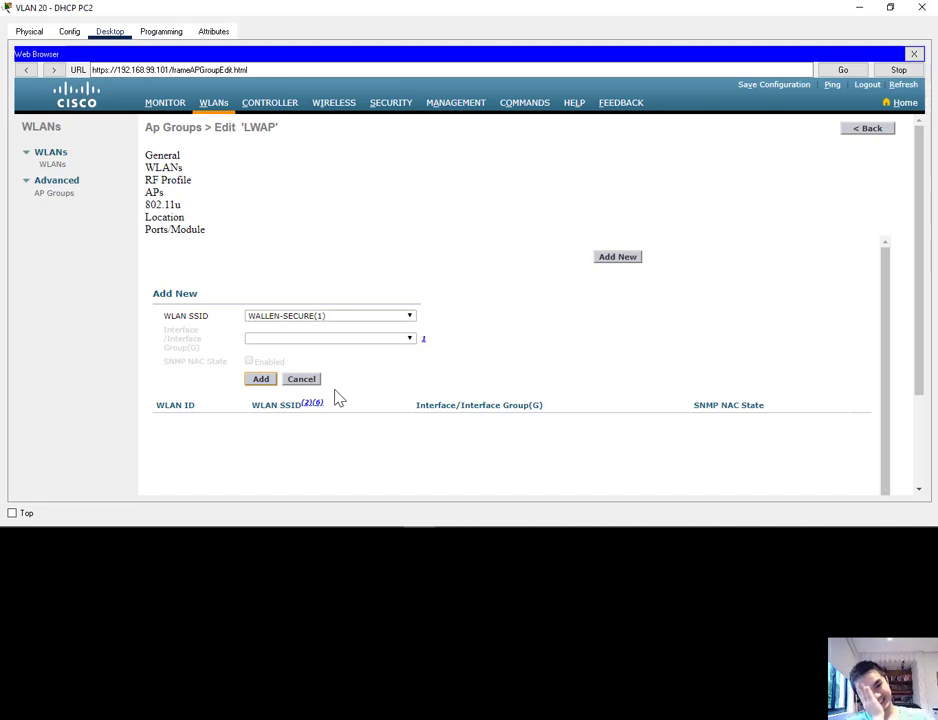
left_click(301, 379)
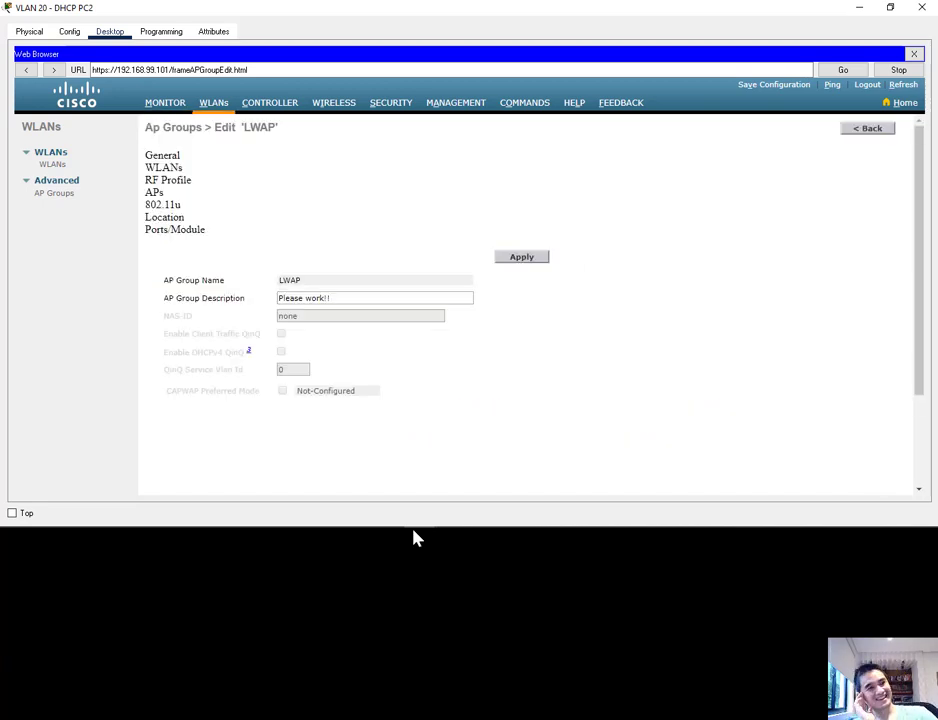
left_click(156, 167)
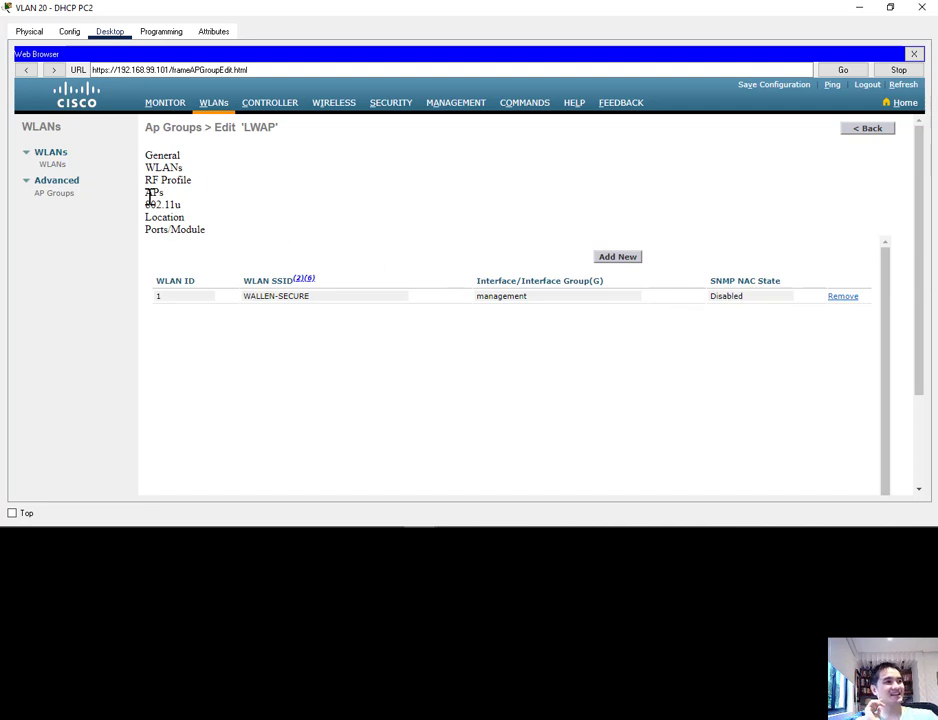
Step: Add Light Weight Access Point0 and Light Weight Access Point1 to the LWAP group, accepting the access point reboot
left_click(152, 193)
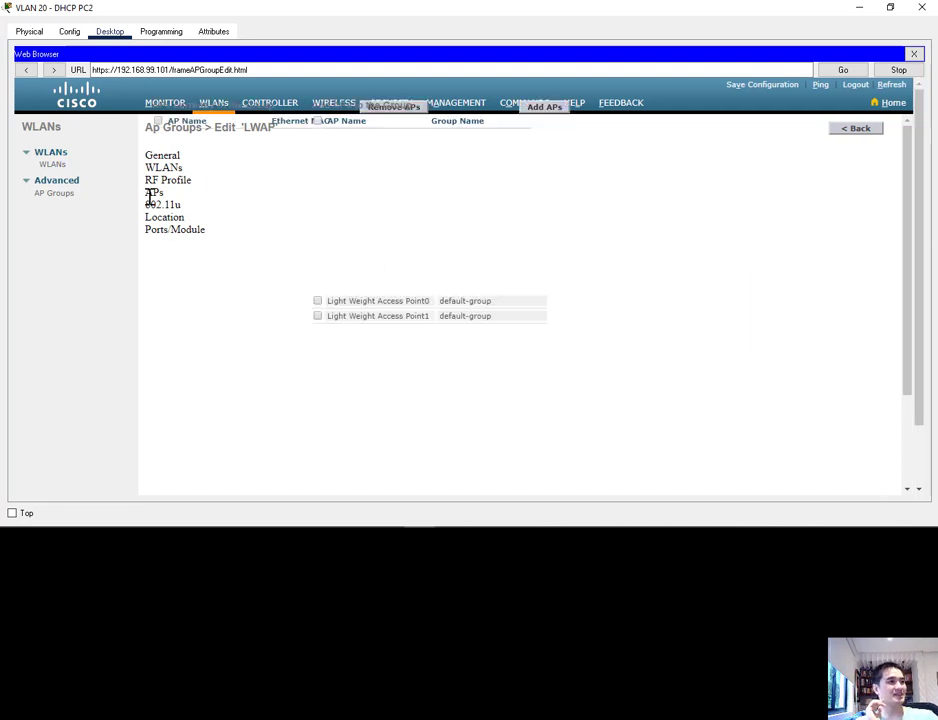
left_click(317, 300)
left_click(317, 316)
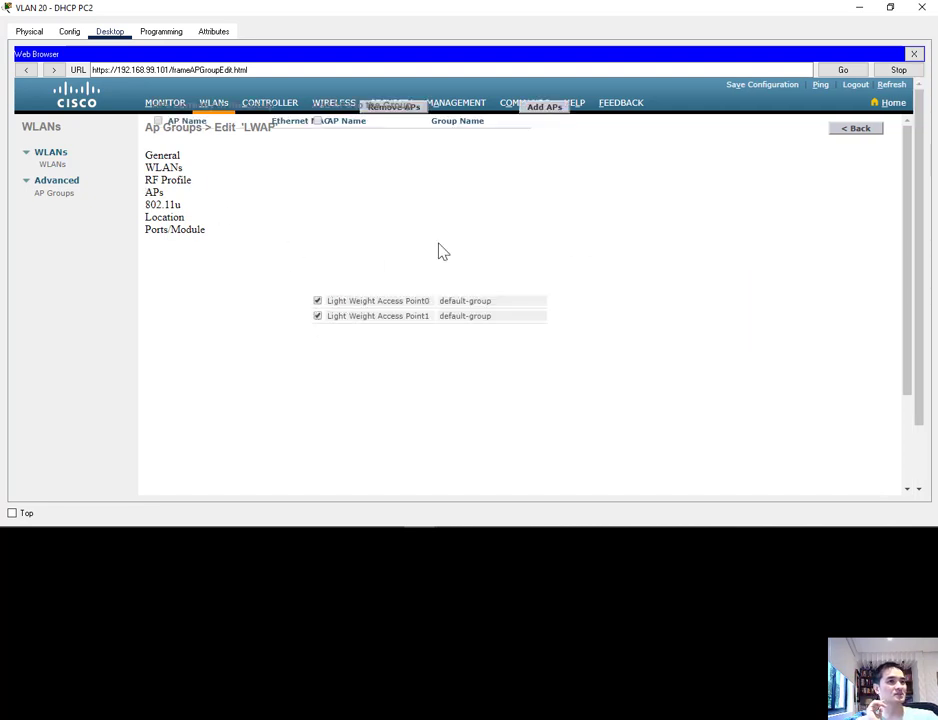
left_click(535, 117)
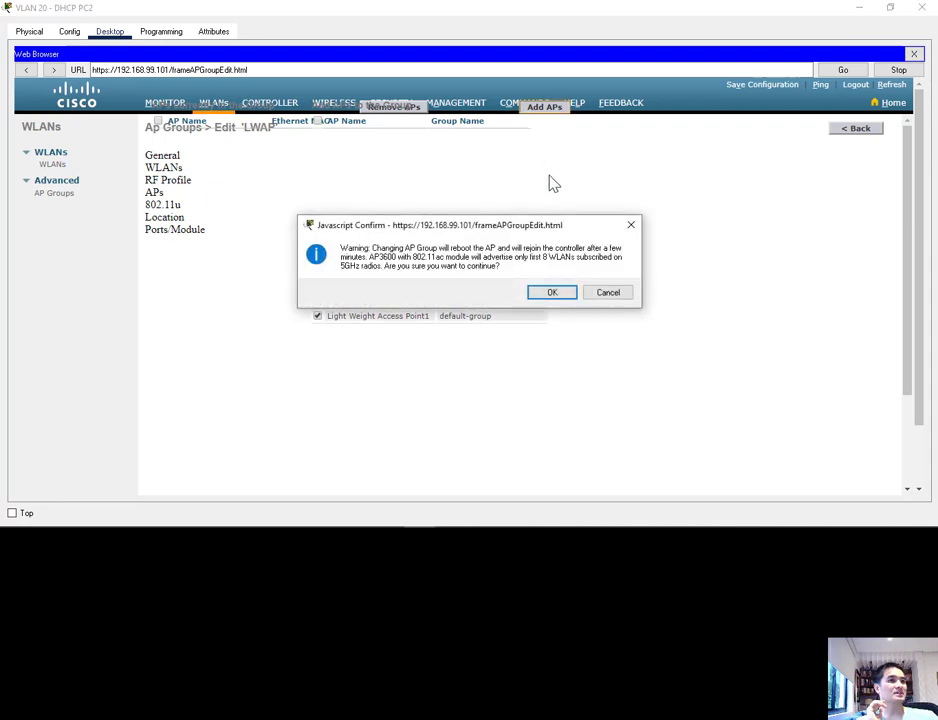
left_click(551, 293)
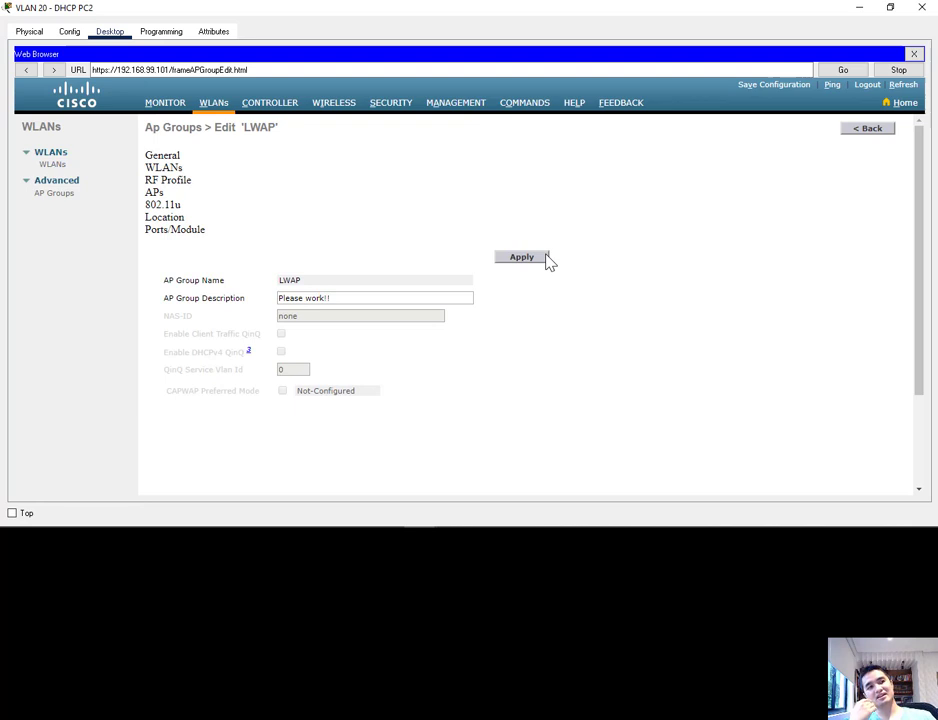
Step: Review the access points and WLANs assigned to the LWAP group, and close the PC window
left_click(154, 192)
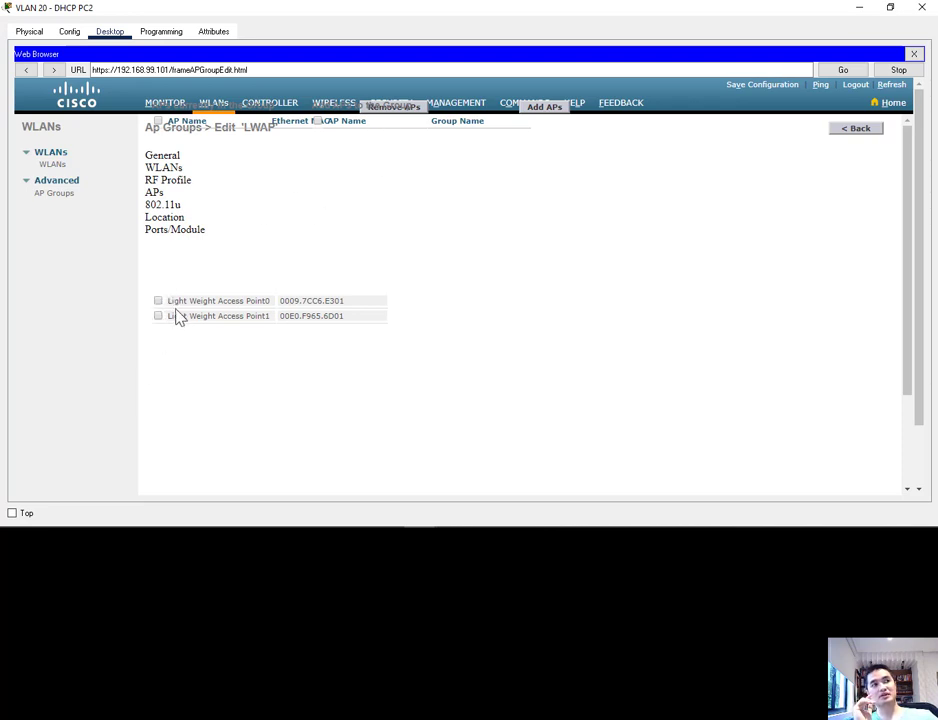
left_click(168, 168)
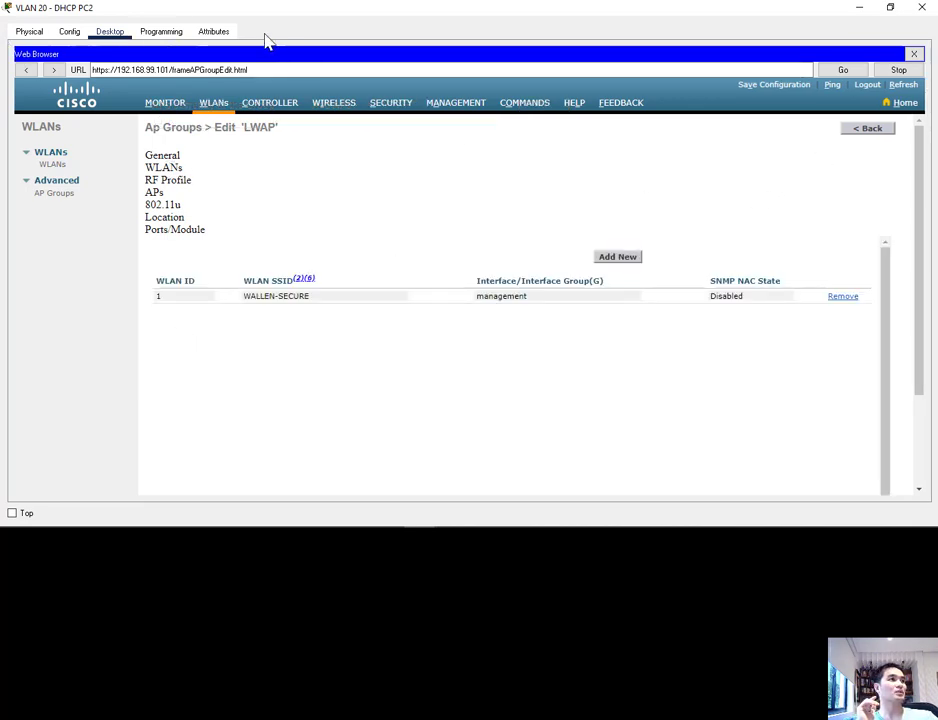
left_click_drag(172, 4, 235, 64)
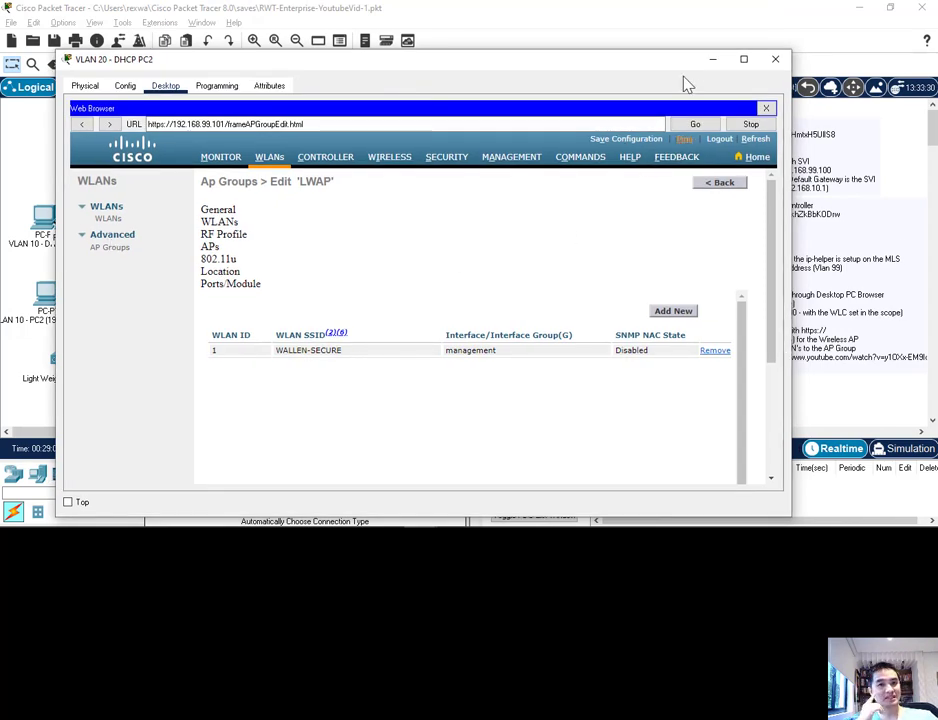
left_click(775, 62)
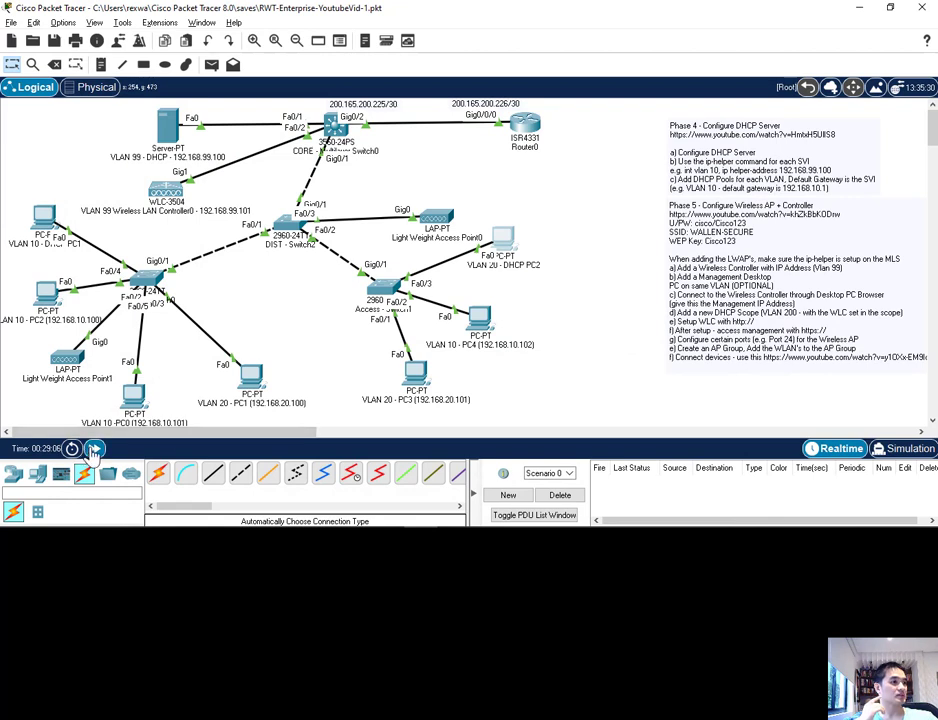
Step: Place a wireless tablet end device in the workspace below Light Weight Access Point1
left_click(13, 474)
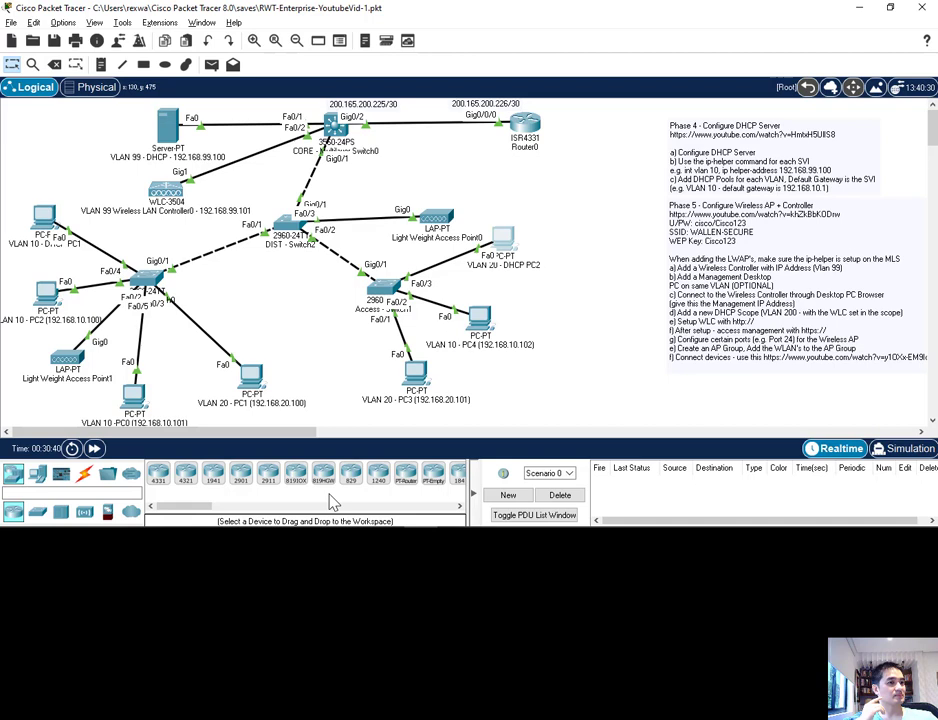
left_click(37, 473)
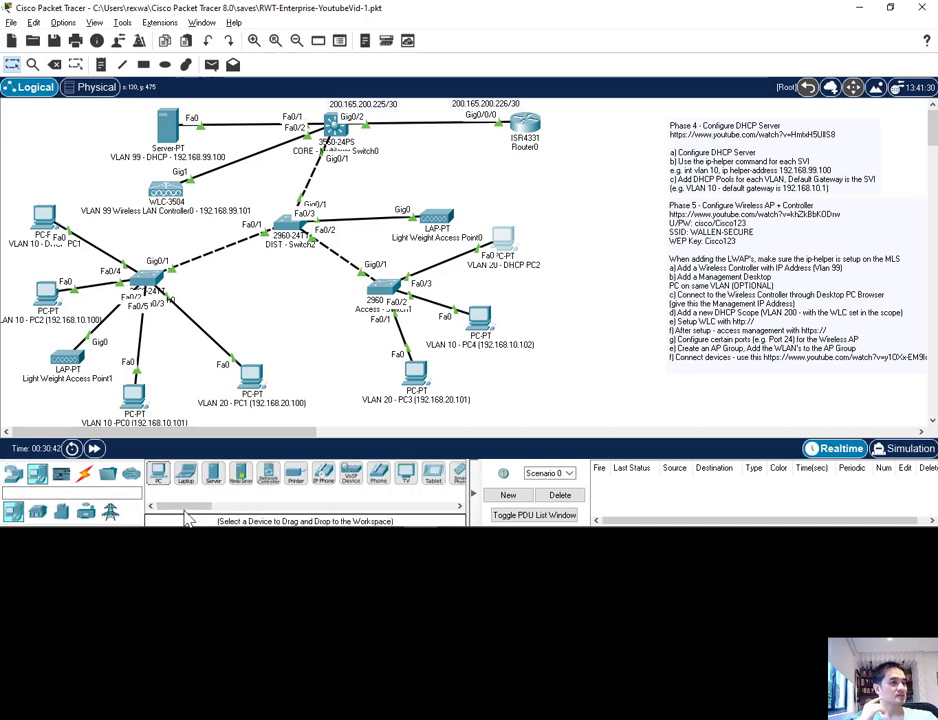
left_click_drag(157, 505, 177, 505)
left_click_drag(365, 472, 54, 426)
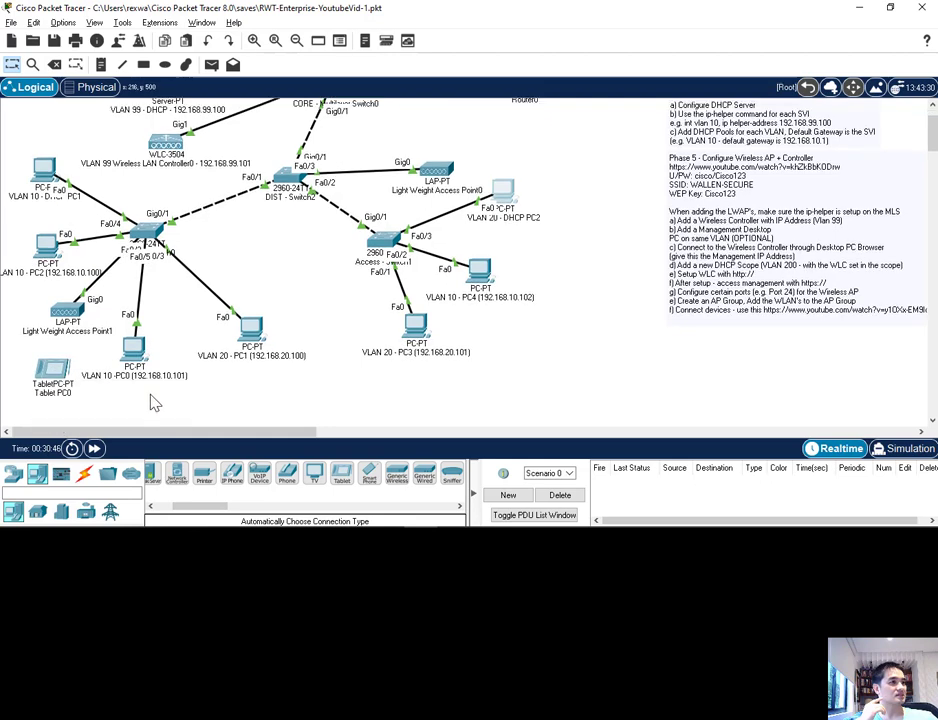
Step: Open the tablet's Wireless0 interface settings and set the SSID to WALLEN-SECURE
left_click(49, 380)
left_click(298, 57)
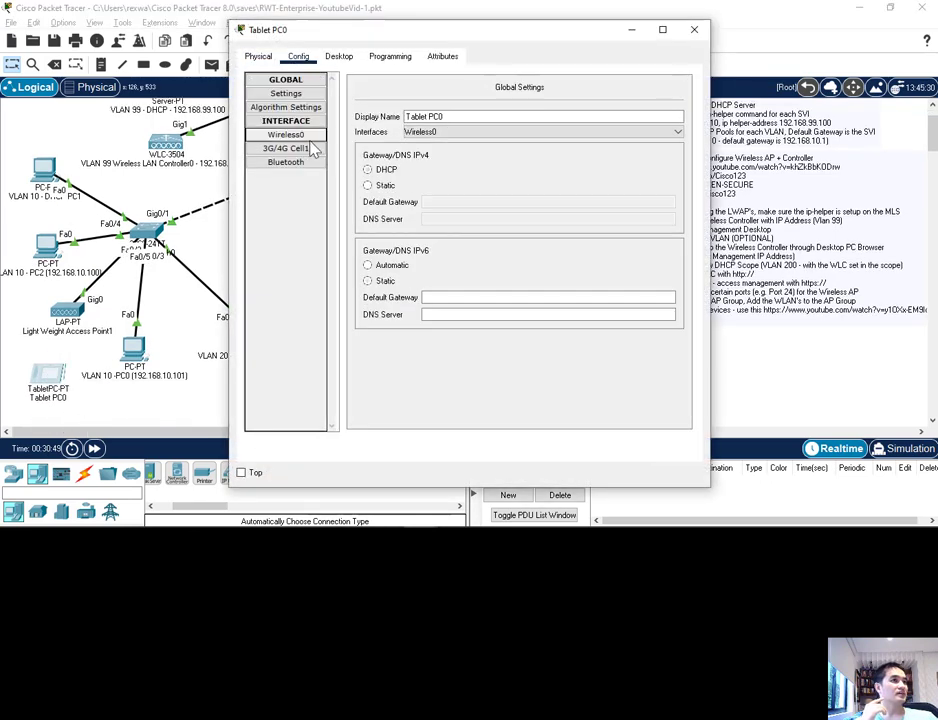
left_click(292, 135)
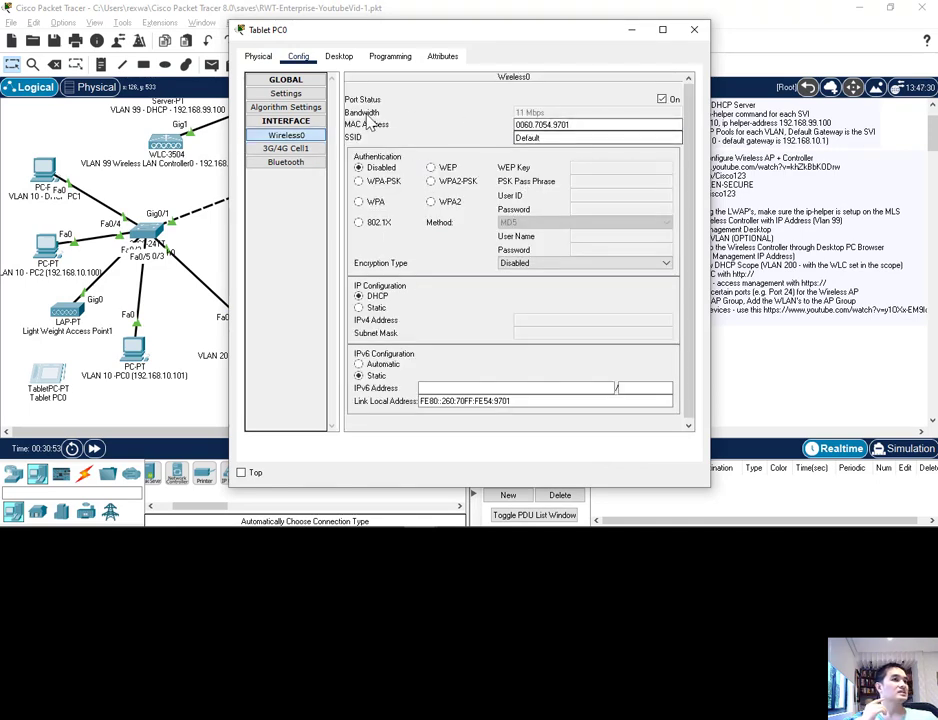
double_click(607, 140)
type("WALLEN-SECURE")
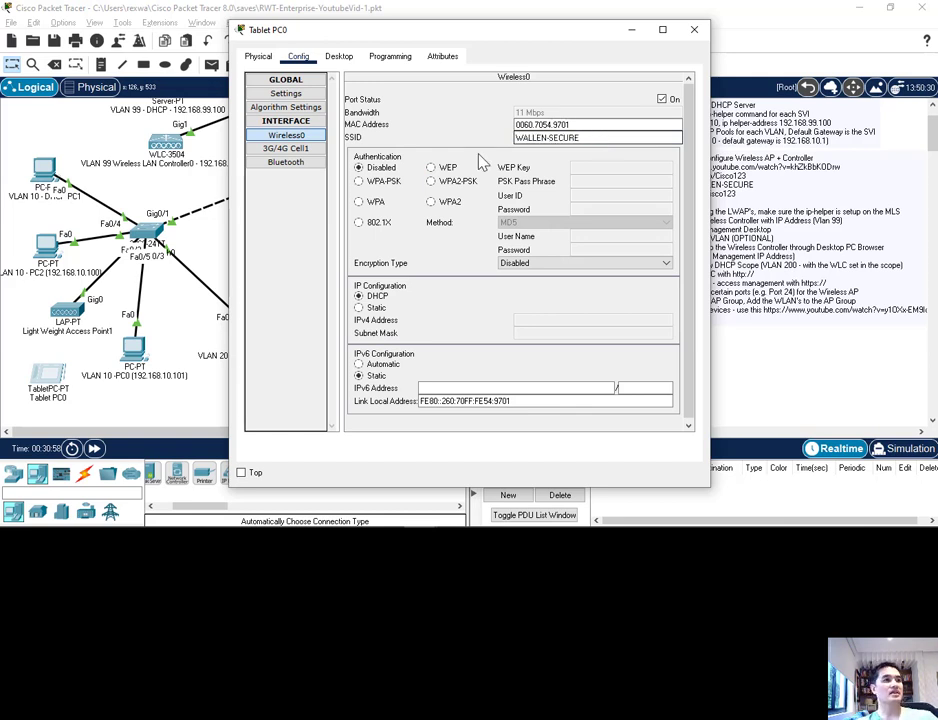
Step: Try to set the tablet's wireless authentication to WEP and enter the WEP key
left_click(431, 167)
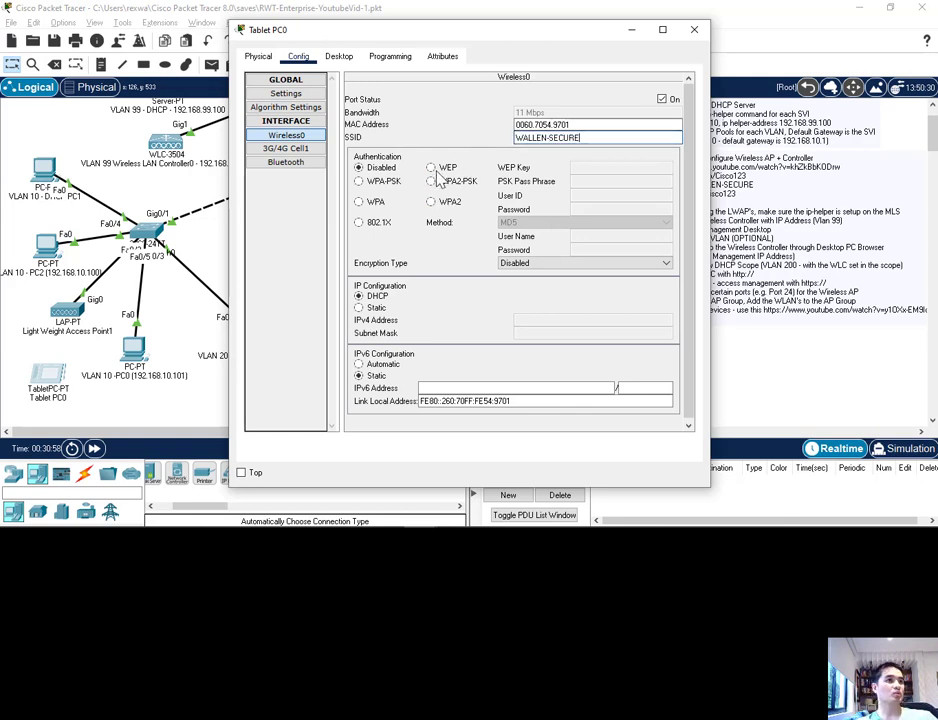
type("cISC")
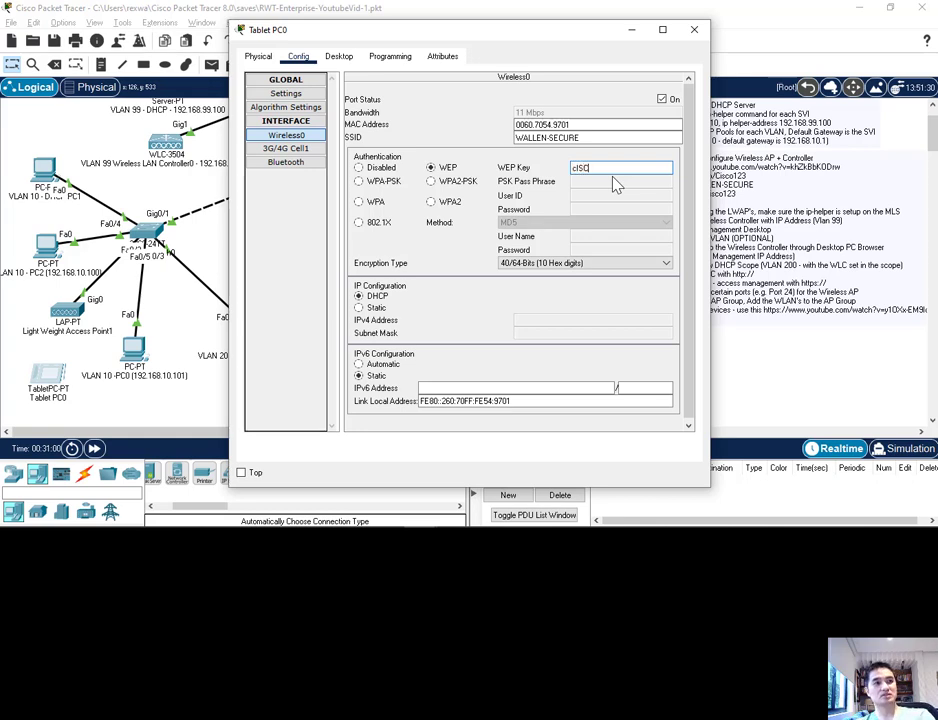
type("O123")
key("BackSpace")
key("Tab")
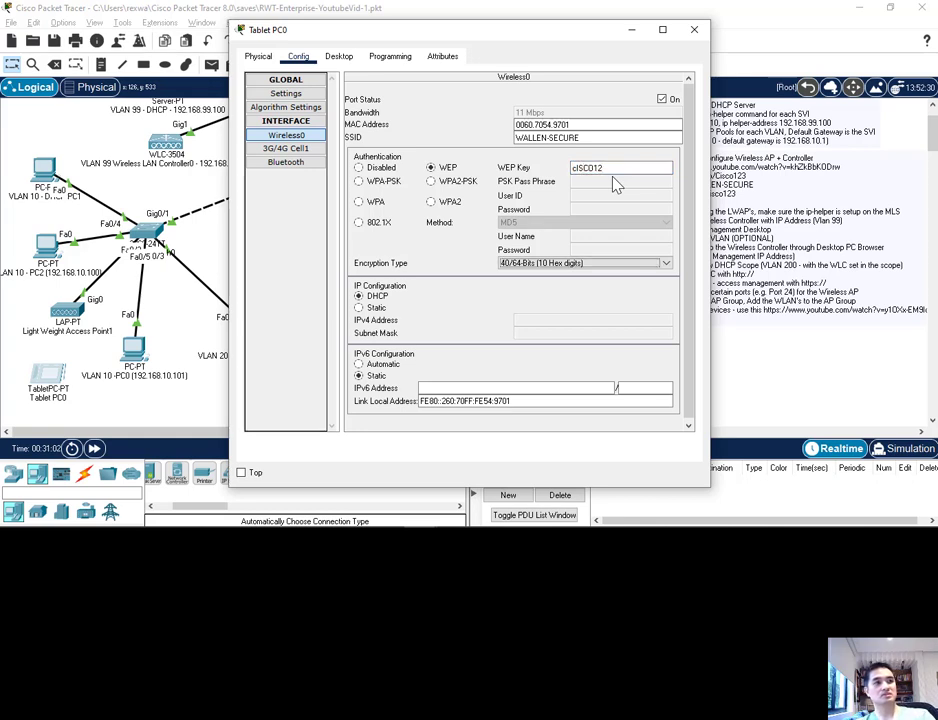
left_click_drag(628, 167, 530, 169)
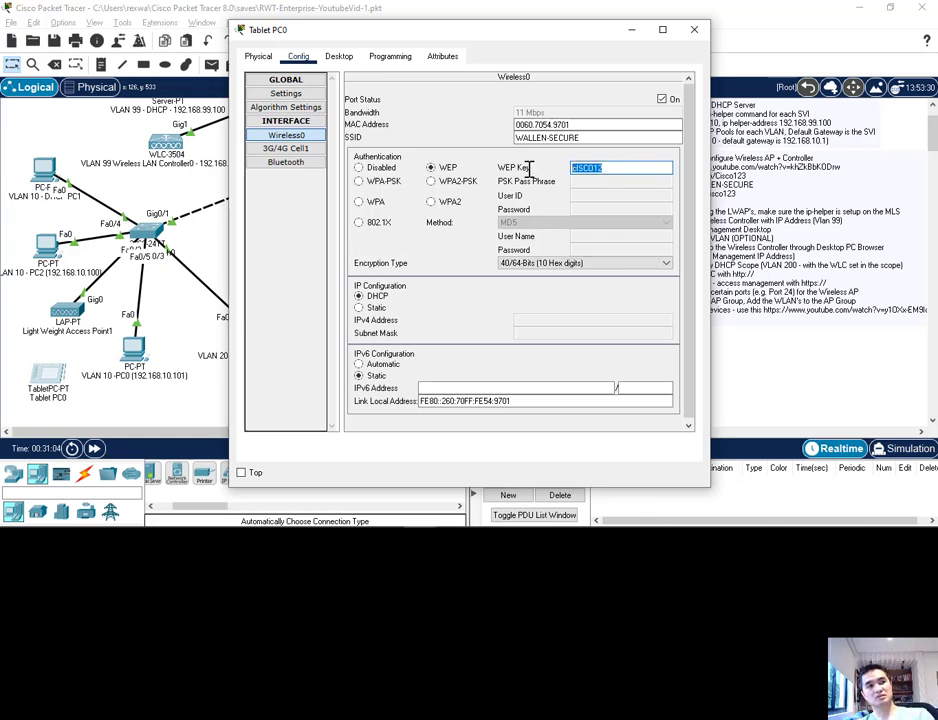
type("cISCO")
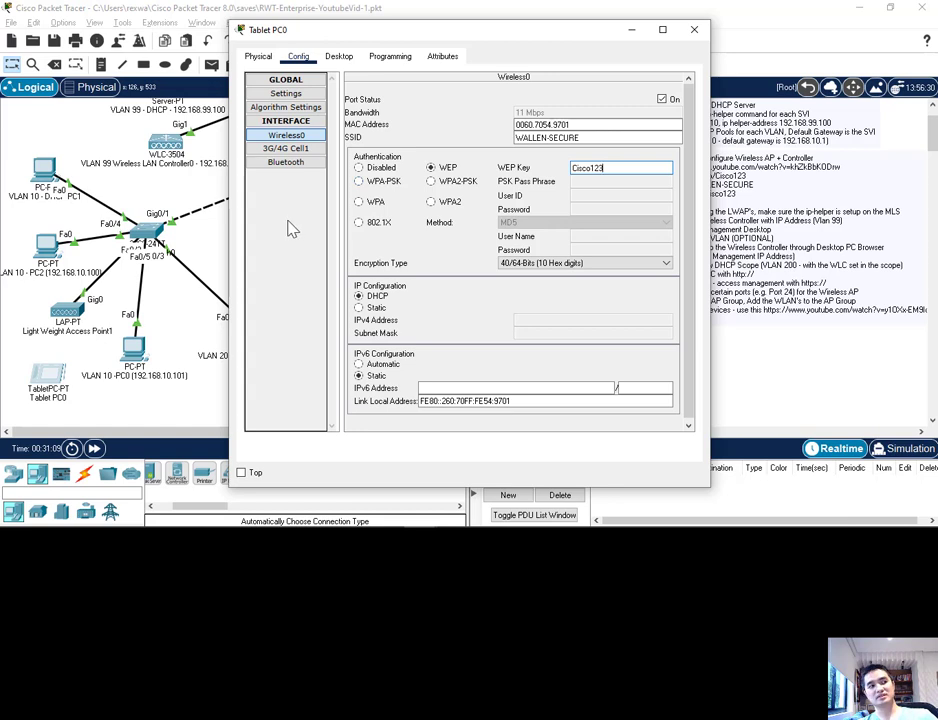
left_click(288, 221)
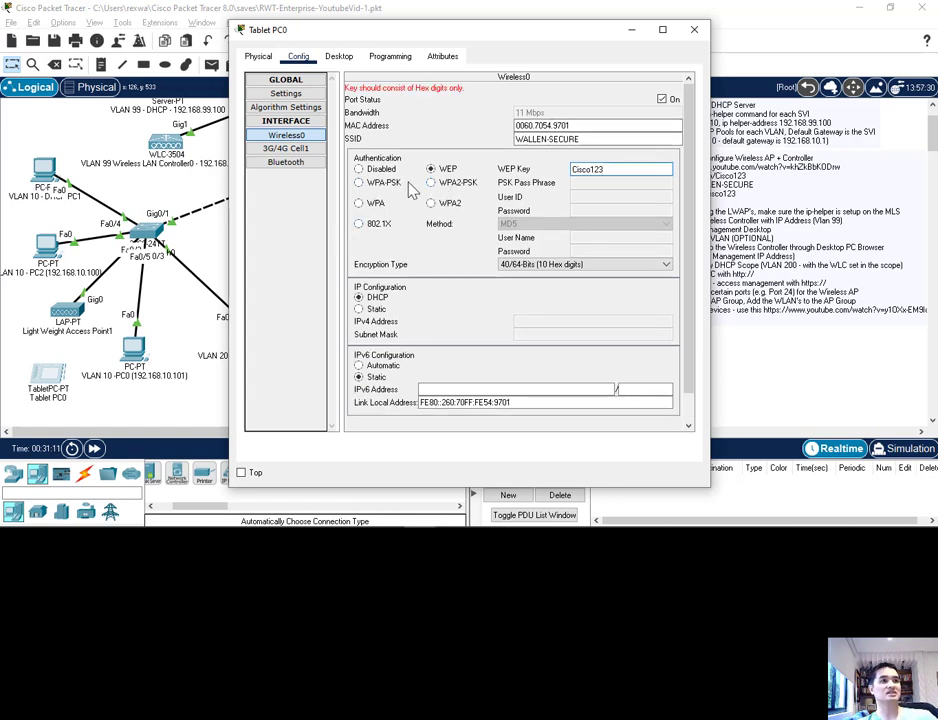
Step: Set the tablet's authentication to WPA-PSK with the PSK pass phrase, and fast-forward the simulation time
left_click(376, 183)
left_click(600, 183)
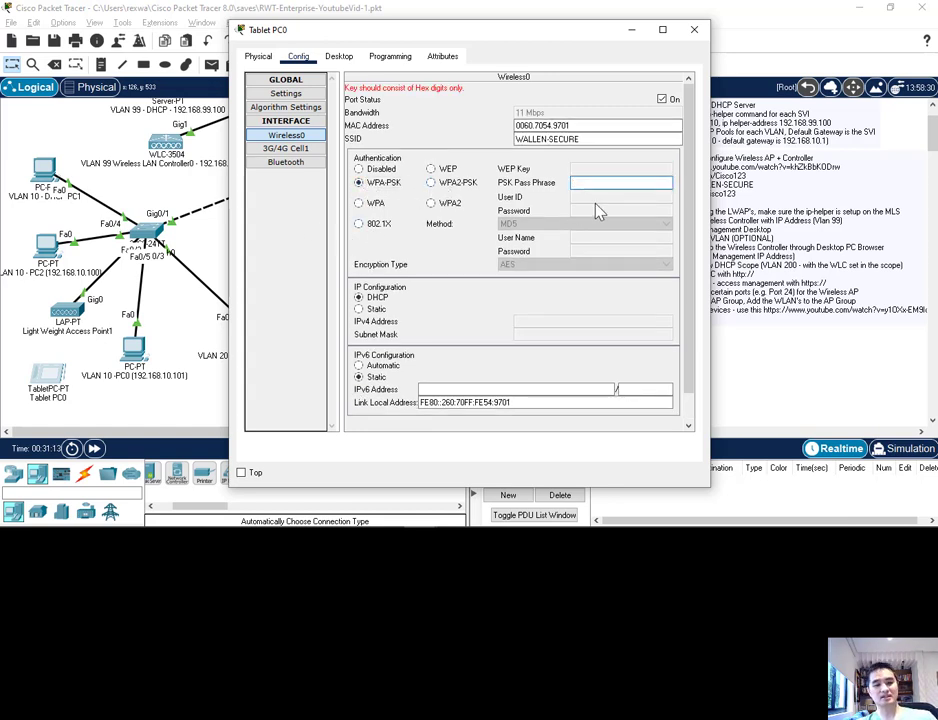
type("Cisco123")
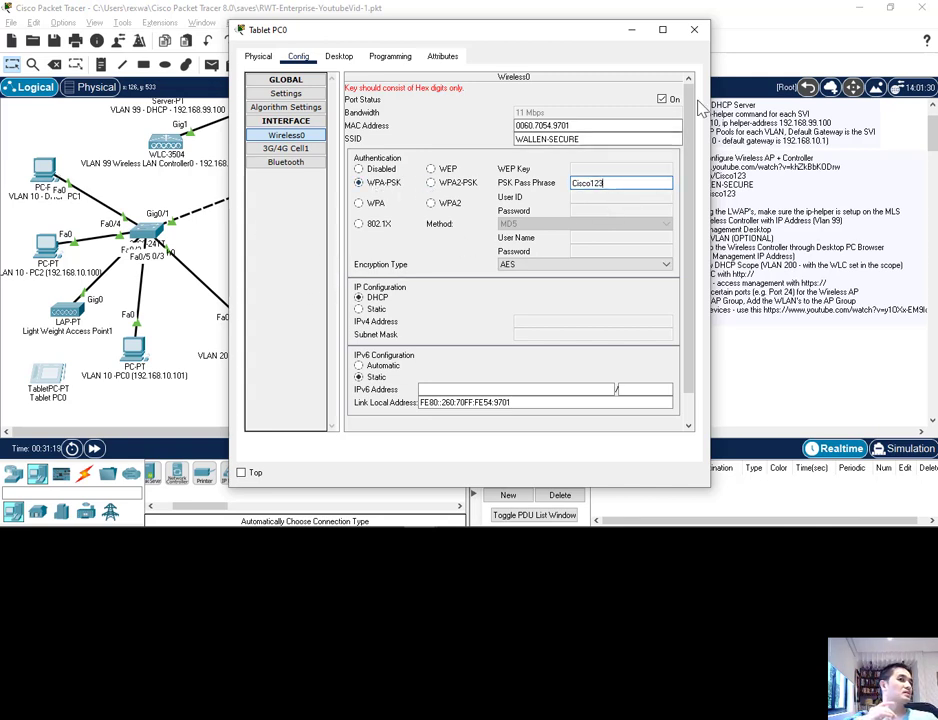
left_click(693, 32)
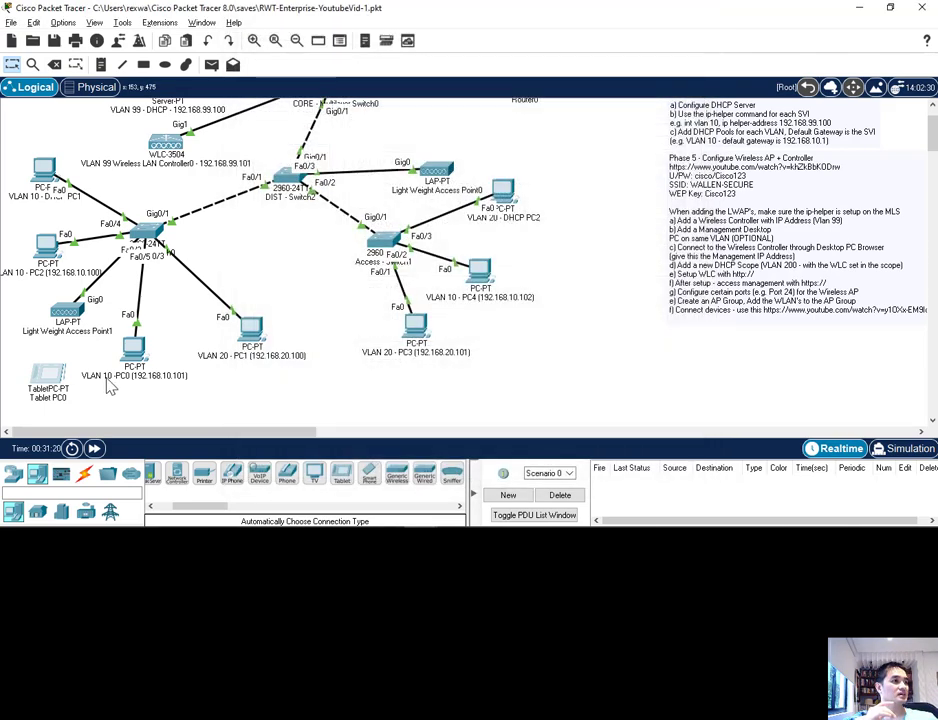
left_click(96, 450)
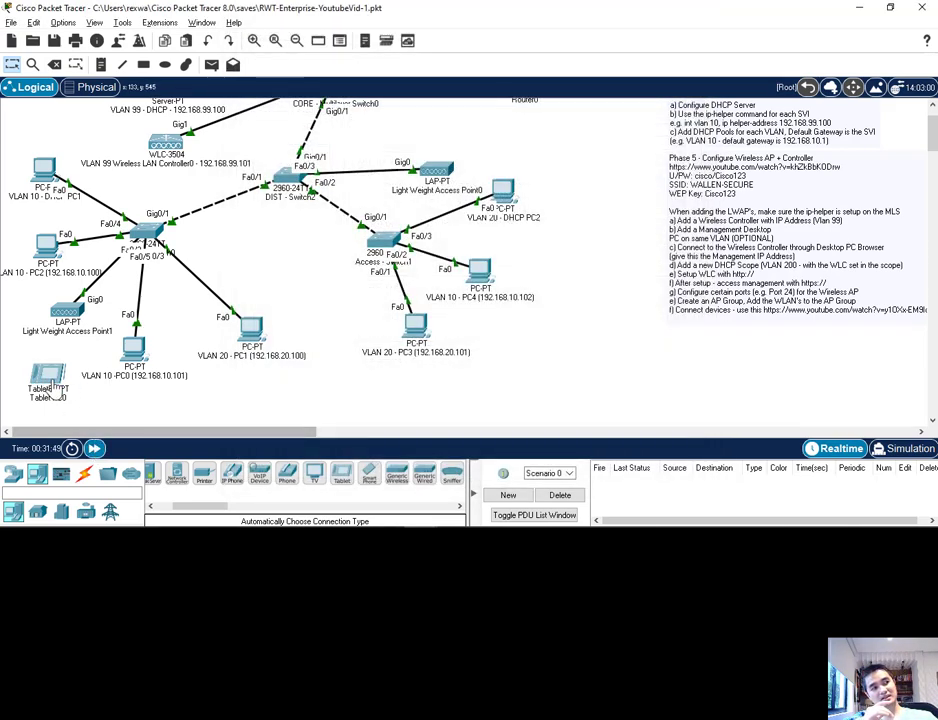
Step: Move the tablet slightly closer to Light Weight Access Point1 and change its Wireless0 authentication to WPA2-PSK
mouse_move(45, 374)
left_mouse_down()
mouse_move(20, 378)
mouse_move(48, 390)
mouse_move(42, 373)
left_mouse_up()
left_click(42, 373)
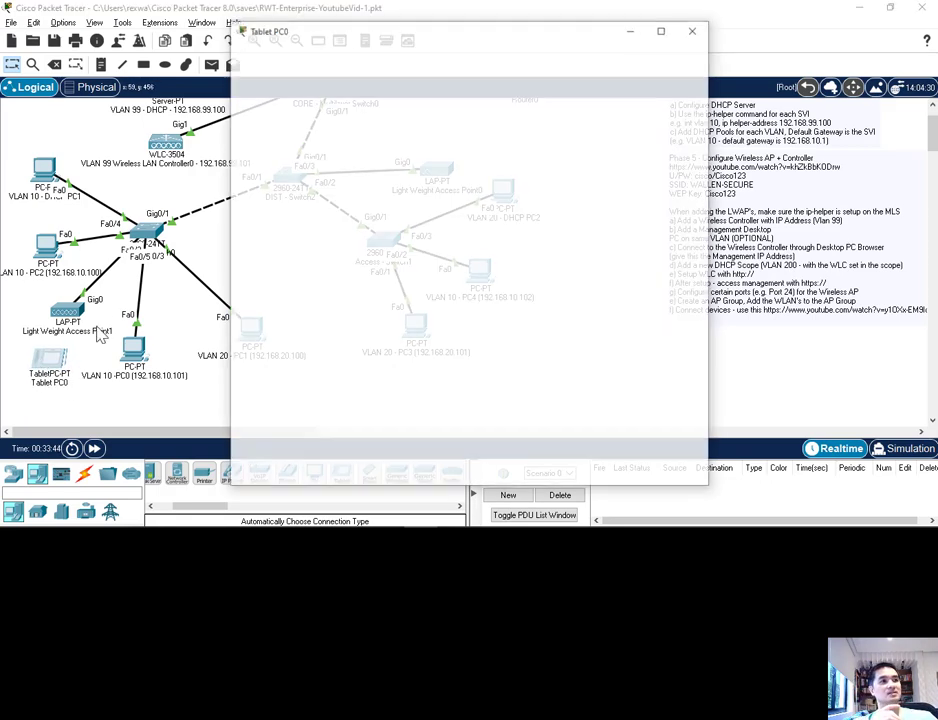
left_click(290, 135)
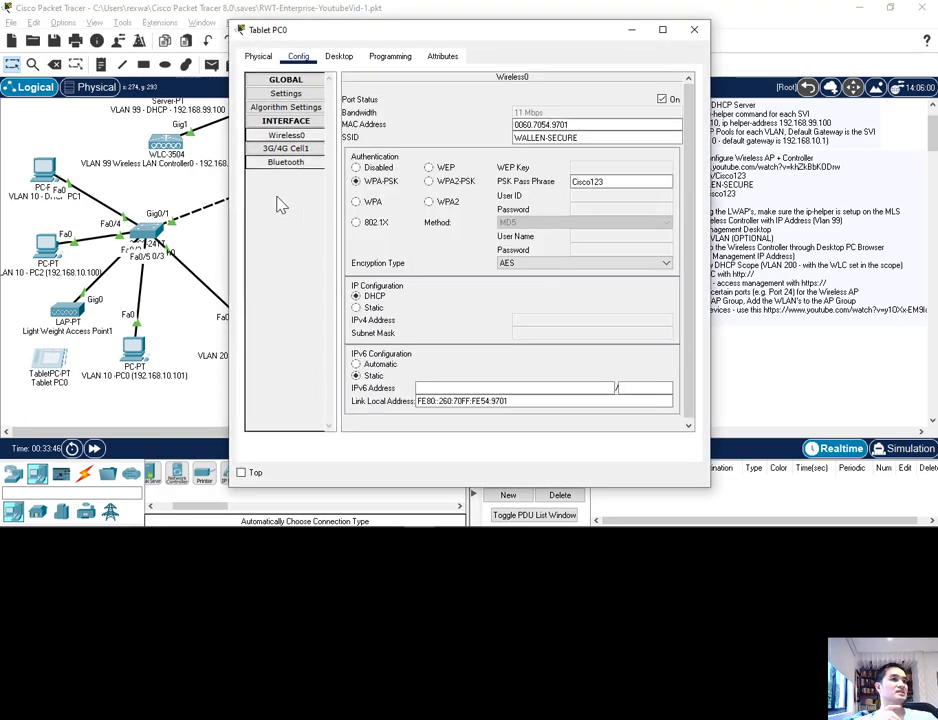
left_click(429, 181)
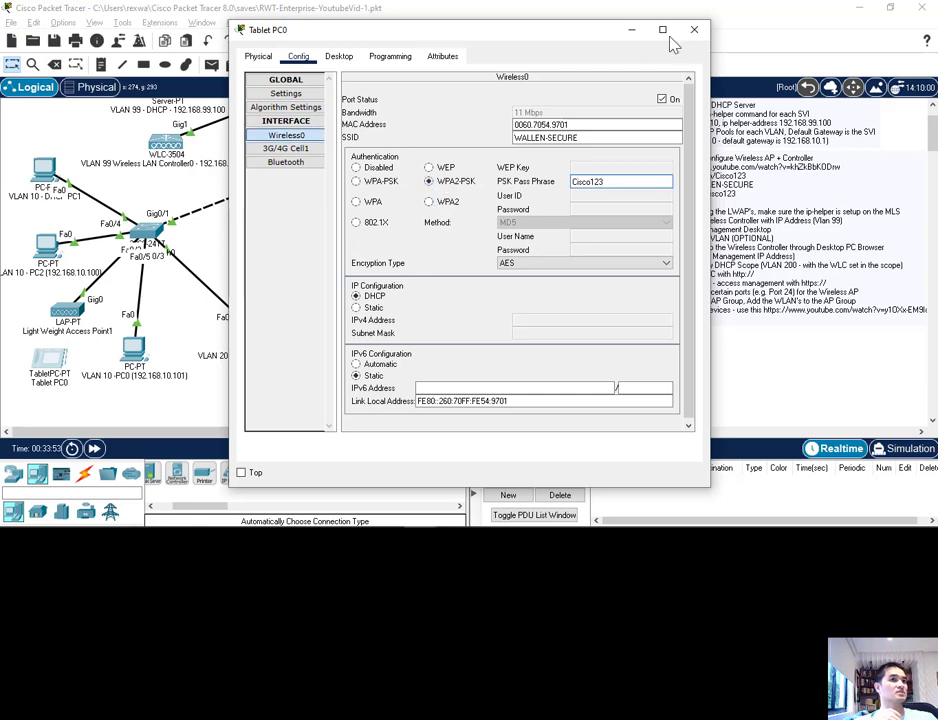
left_click(694, 30)
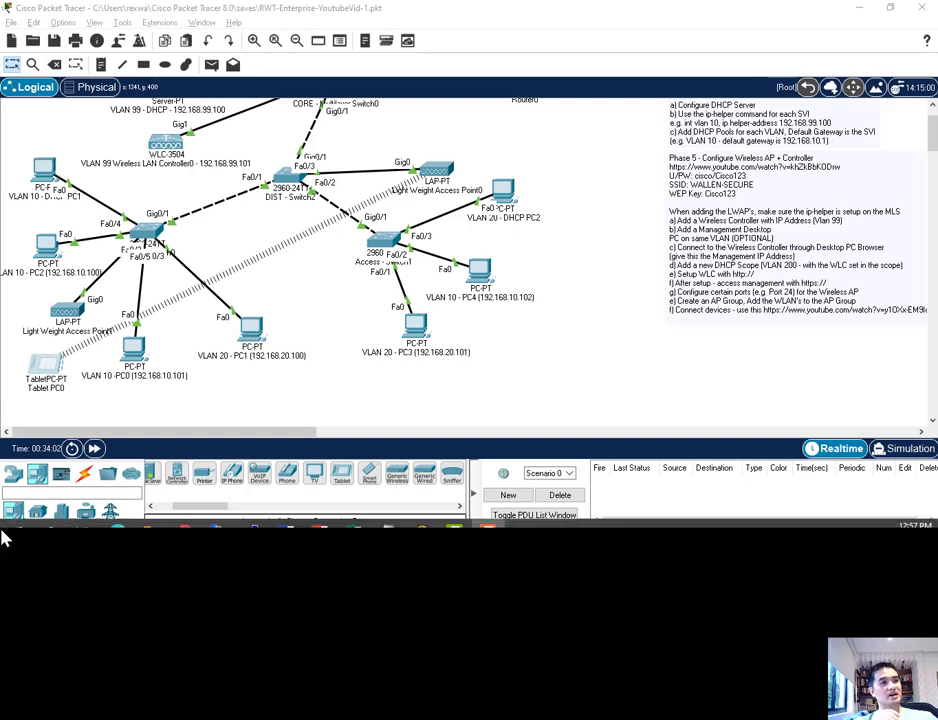
Step: Check the tablet's Wireless0 settings and reposition the tablet between the two access switches, below DIST - Switch2
left_click_drag(47, 368, 542, 148)
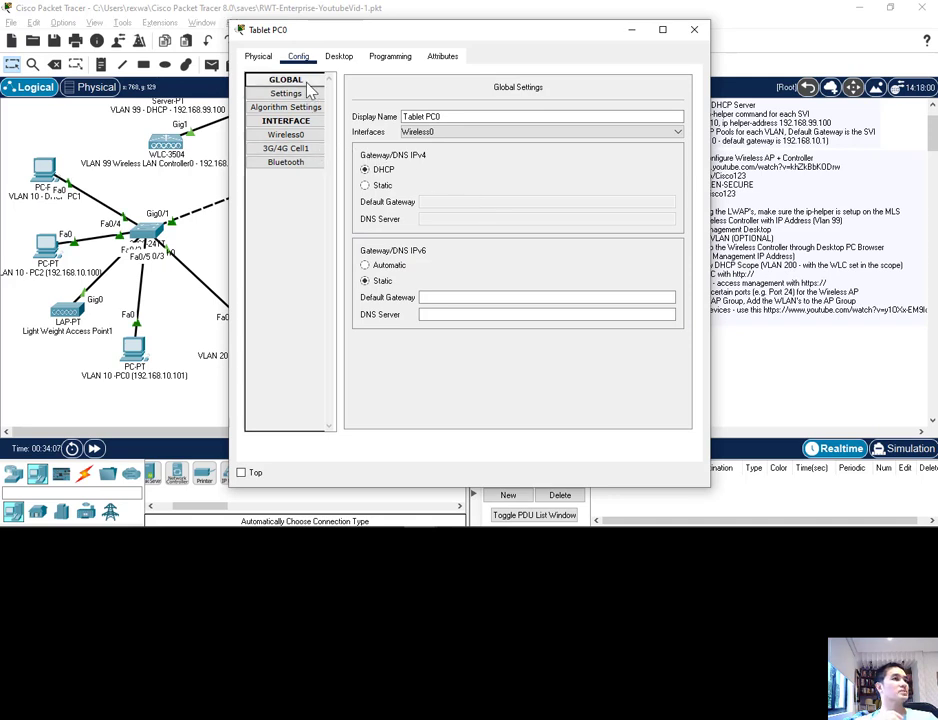
left_click(287, 135)
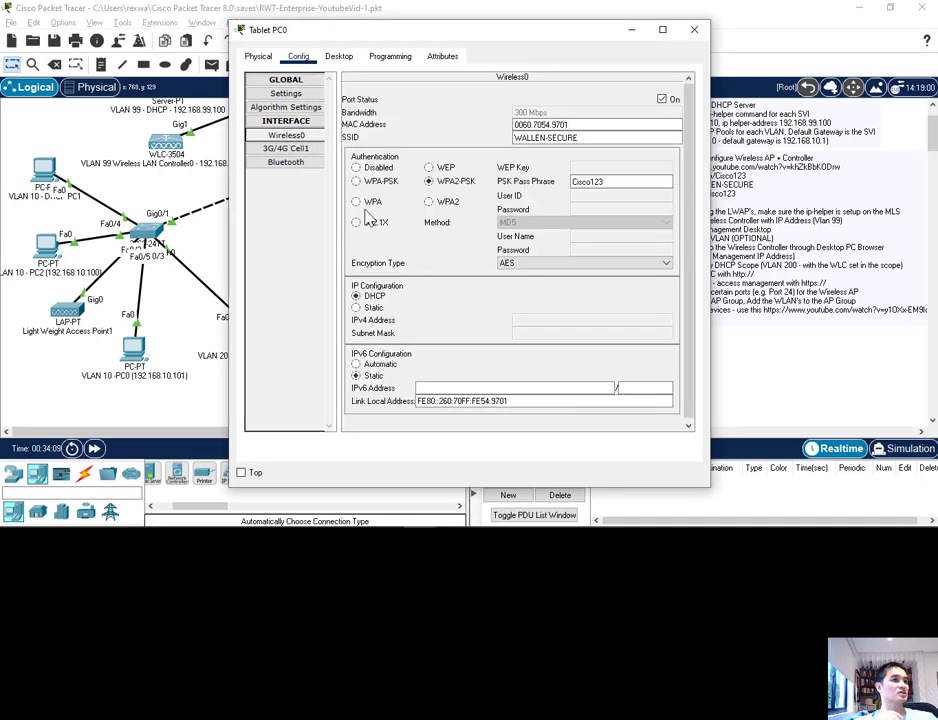
left_click(694, 30)
left_click_drag(540, 152, 268, 258)
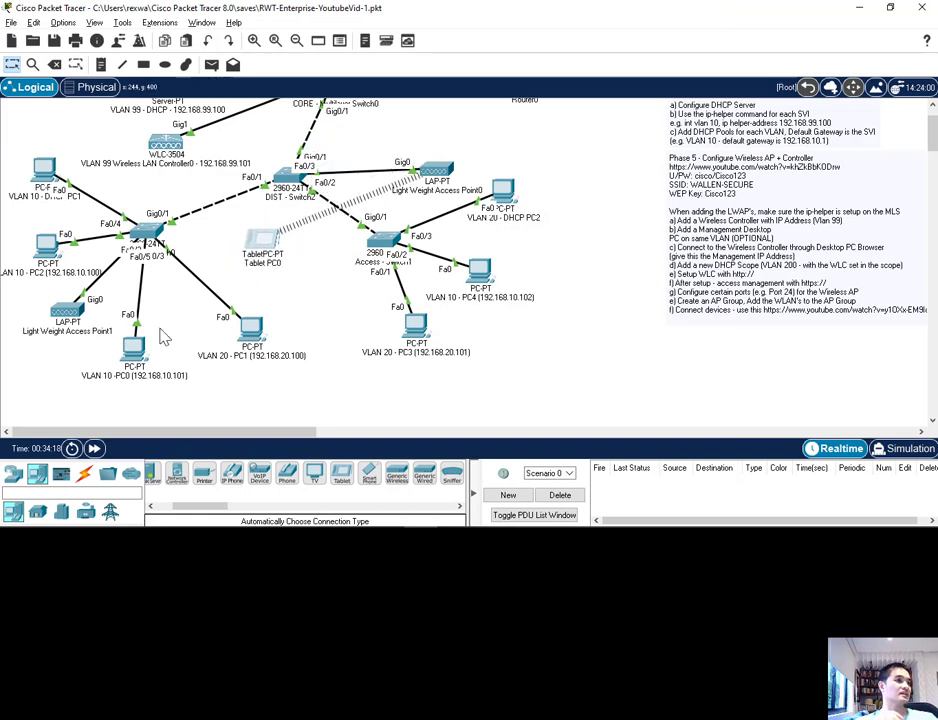
Step: Place a smartphone end device below the tablet and set its Wireless0 SSID to WALLEN-SECURE
left_click(371, 478)
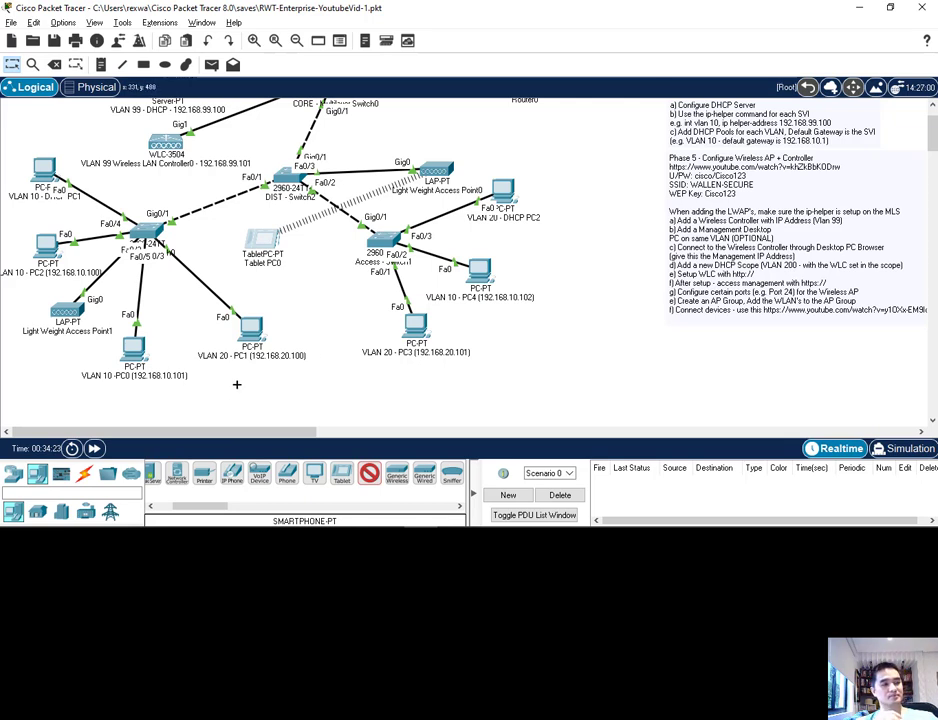
left_click(301, 292)
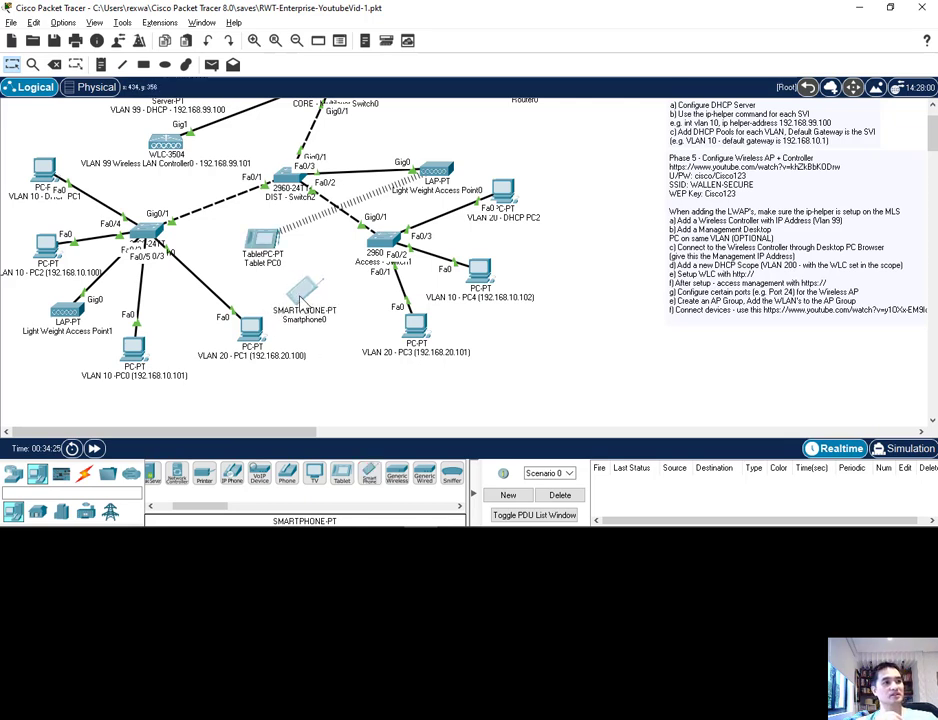
left_click(304, 300)
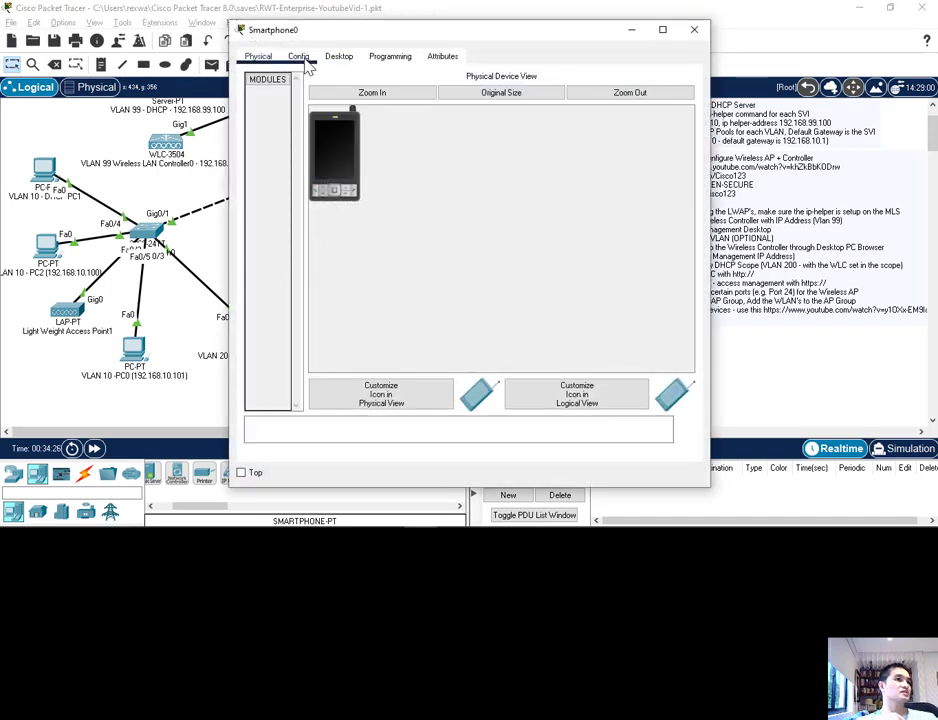
left_click(299, 57)
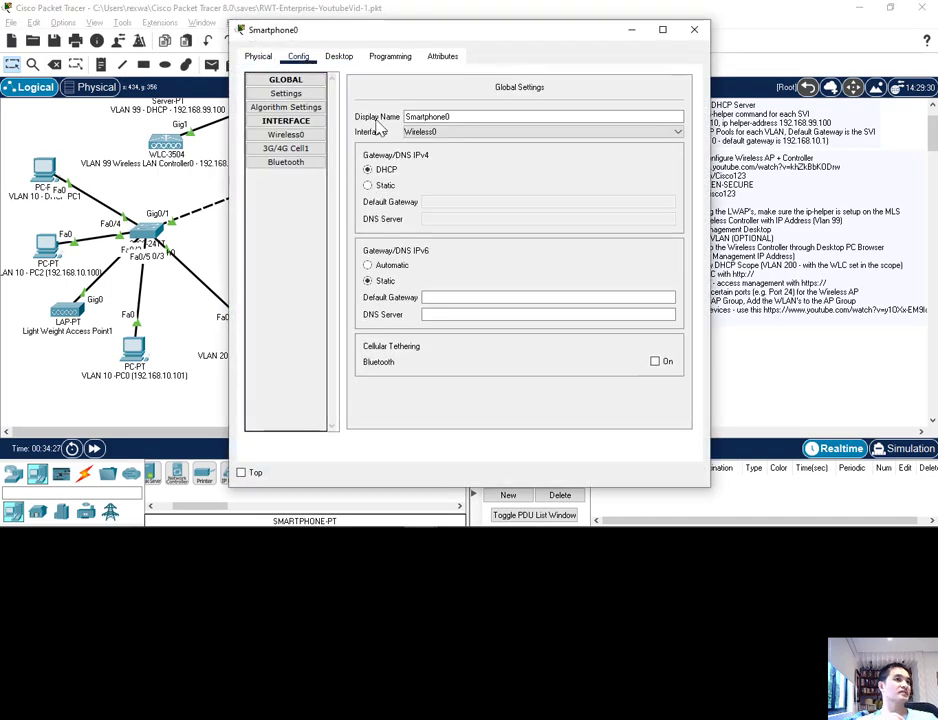
left_click(286, 137)
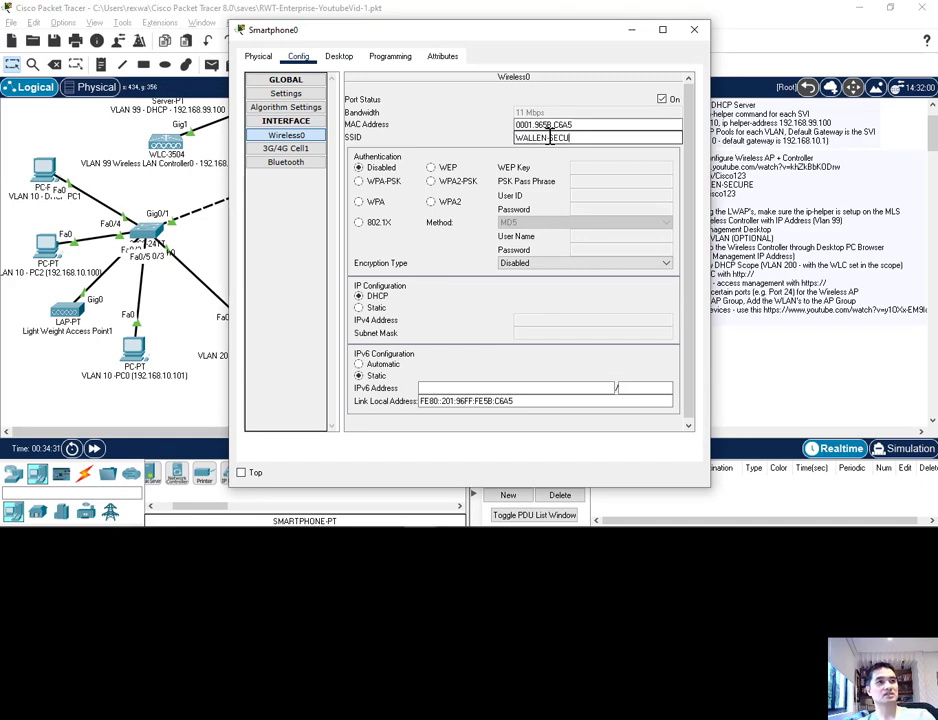
Step: Set the smartphone's wireless authentication to WPA2-PSK, enter the PSK pass phrase, and close its window
left_click(431, 181)
left_click(628, 189)
type("Cisco")
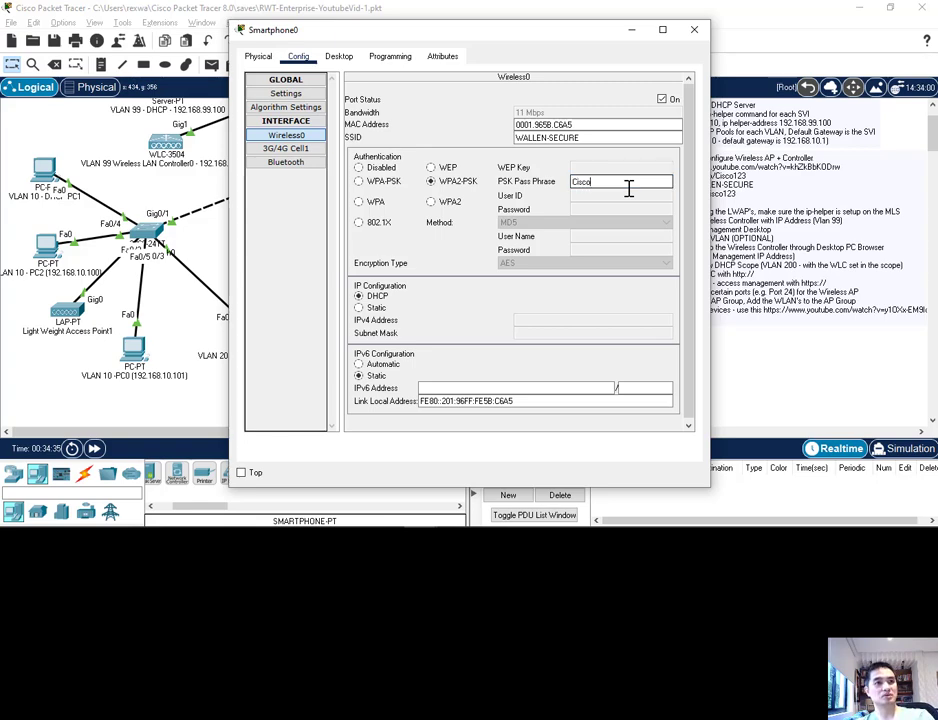
type("123")
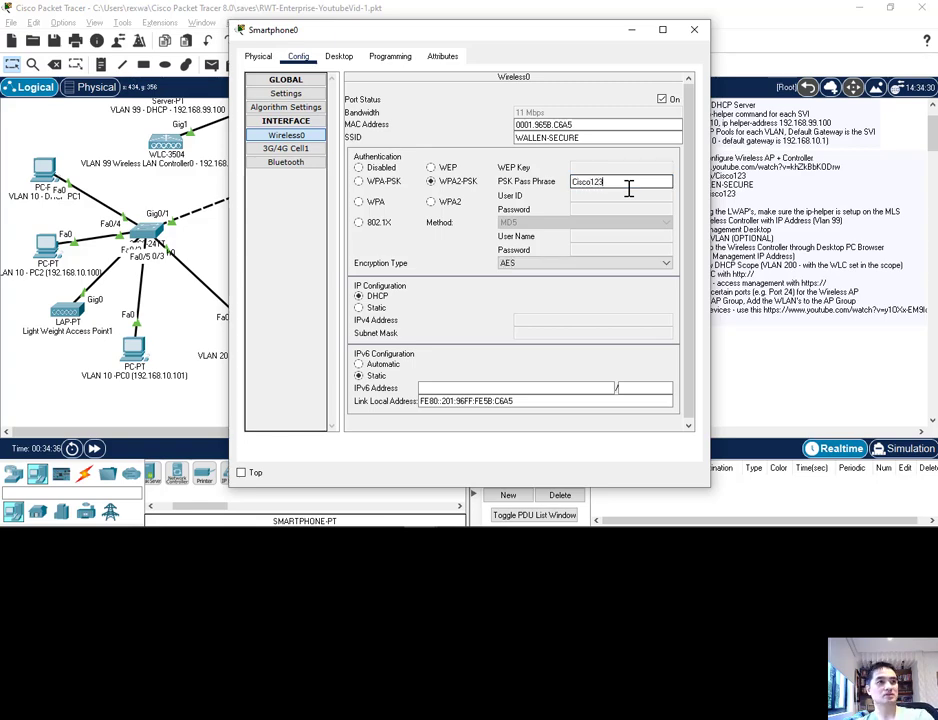
left_click(695, 35)
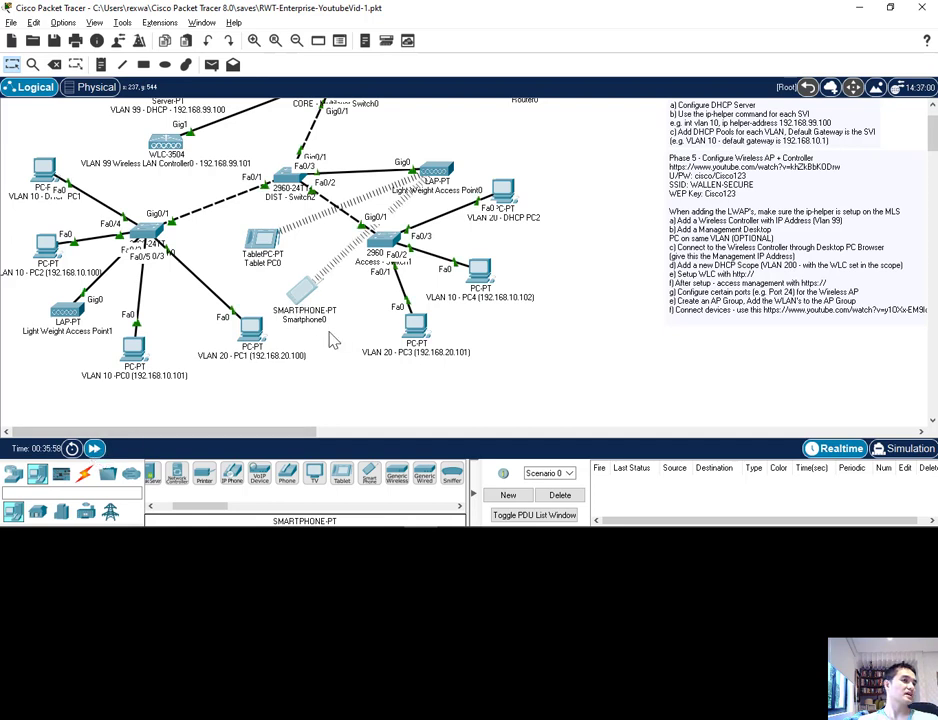
Step: Shift the smartphone and tablet slightly toward the access switch serving Light Weight Access Point1
mouse_move(298, 290)
left_mouse_down()
mouse_move(317, 283)
mouse_move(306, 300)
mouse_move(288, 292)
left_mouse_up()
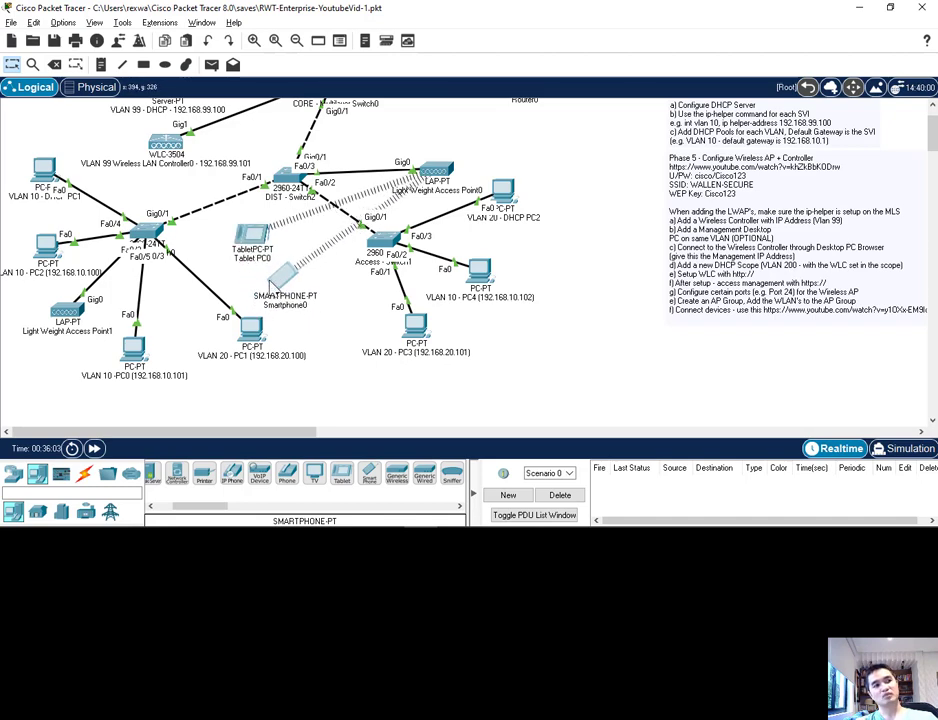
left_click(276, 284)
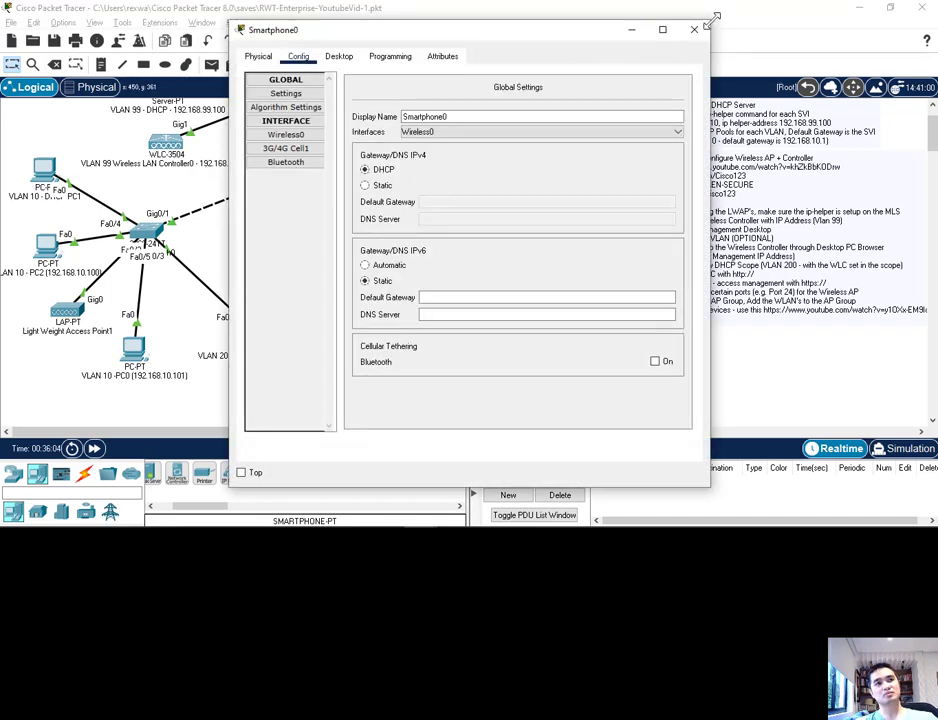
left_click(693, 30)
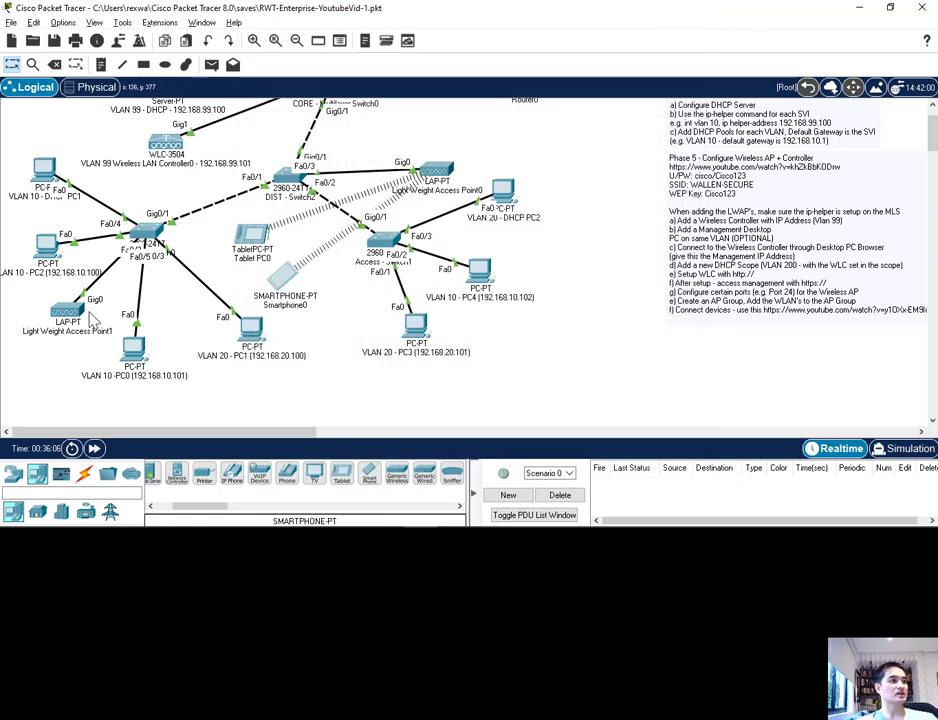
Step: Open the DHCP service on the VLAN 99 DHCP server and examine the VLAN 200 Wifi Pool settings
scroll(157, 310, "up", 1)
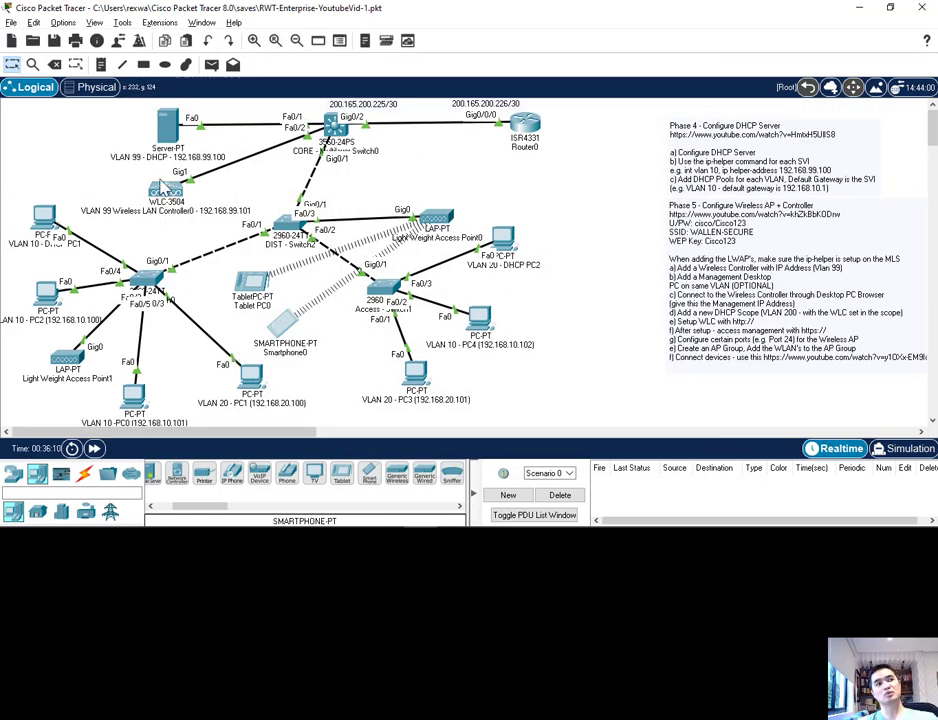
left_click(167, 128)
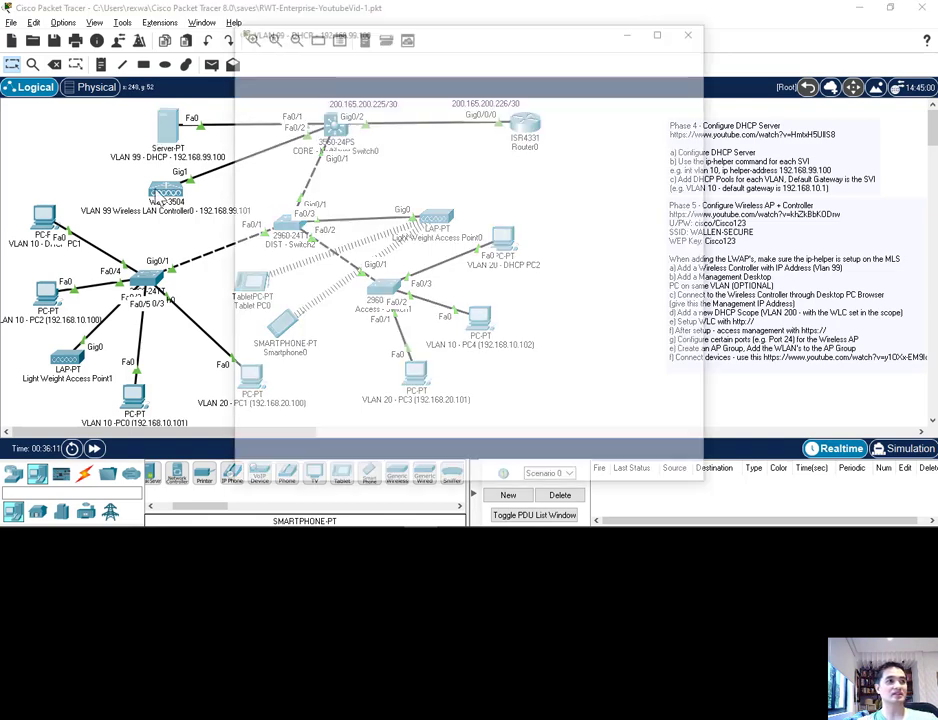
left_click(282, 106)
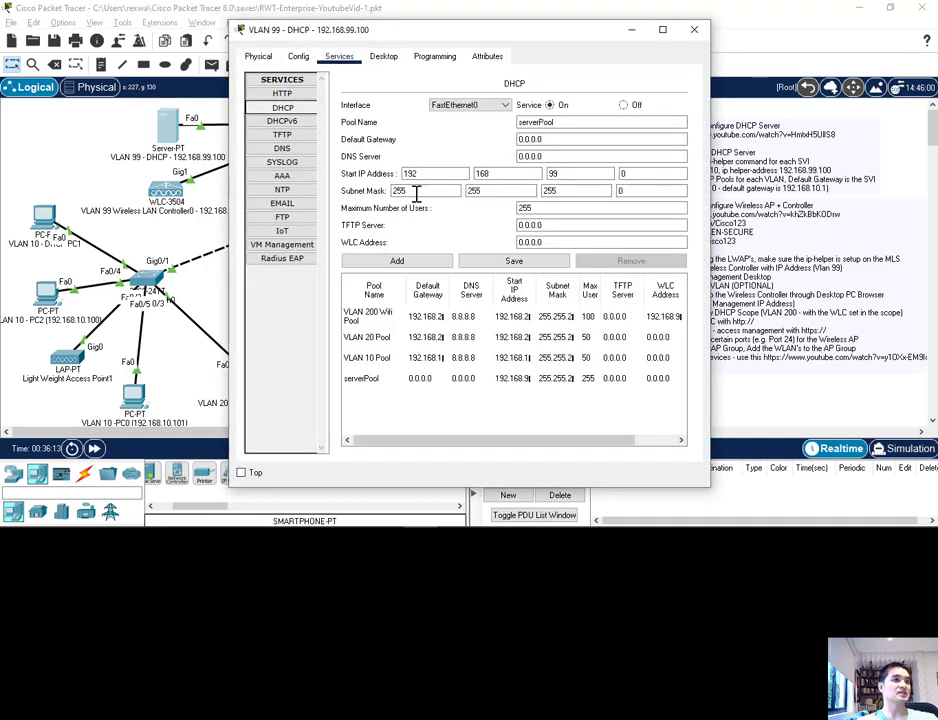
left_click(352, 318)
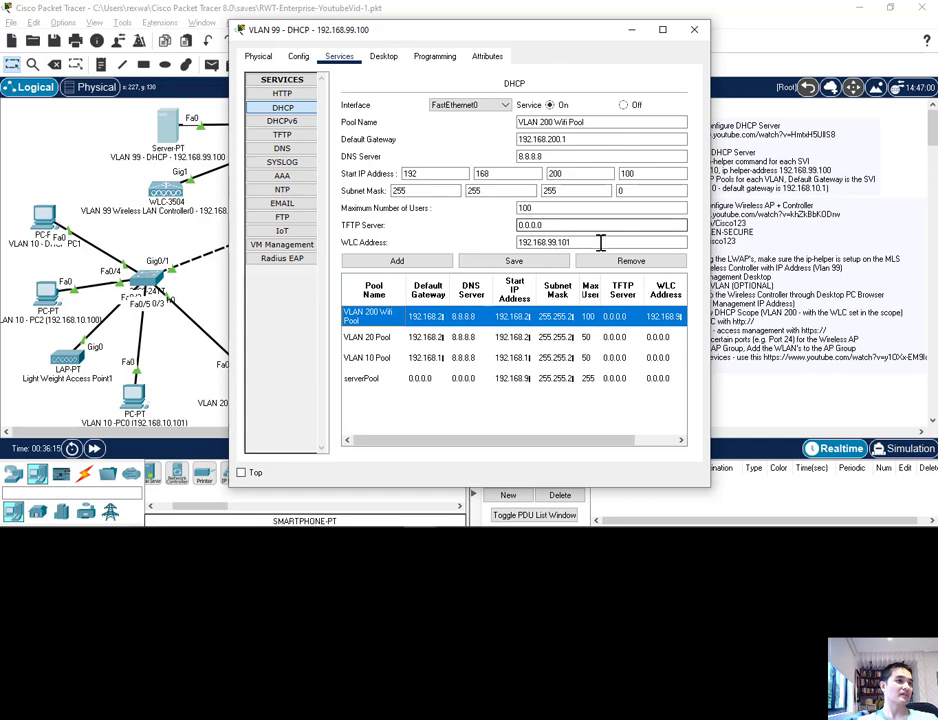
Step: Check the WLC address of the VLAN 200 Wifi Pool and close the DHCP server window
left_click_drag(600, 243, 520, 243)
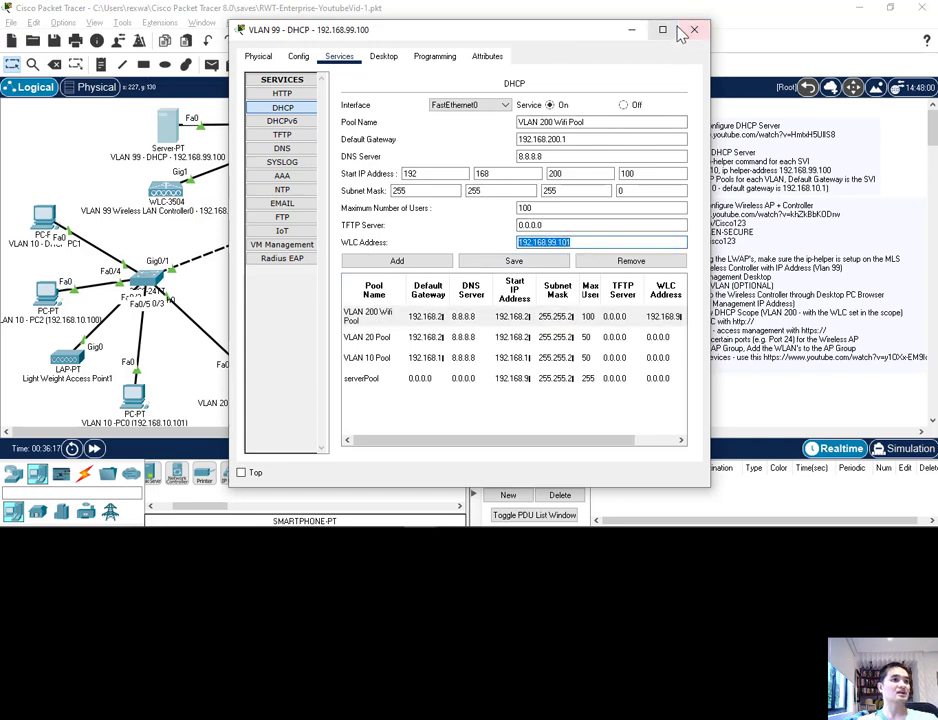
left_click(694, 29)
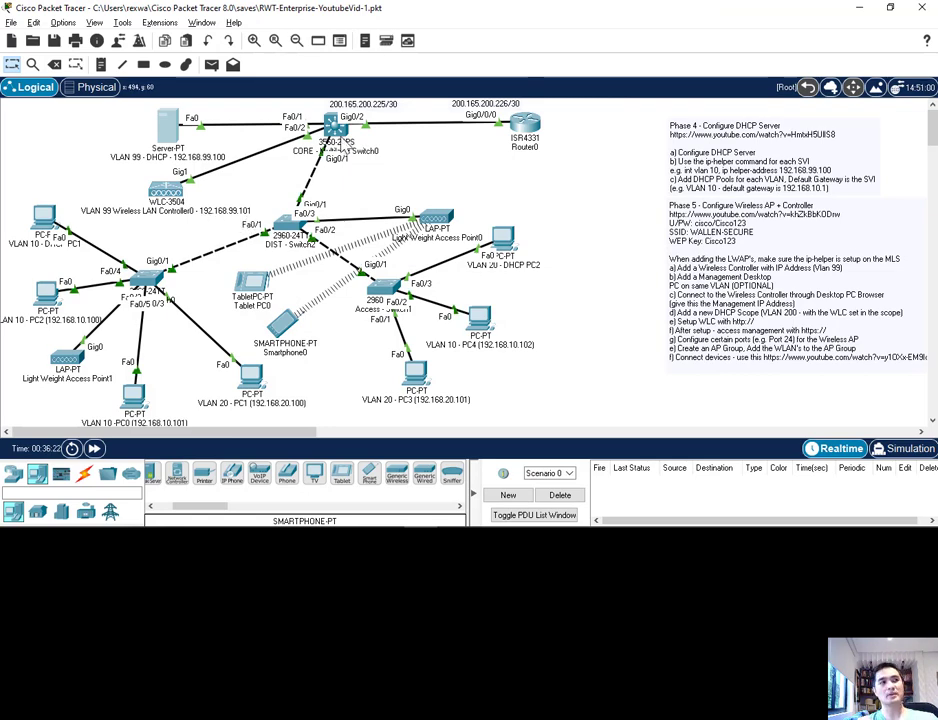
Step: Open the command line of the CORE multilayer switch and bring up an empty user-mode prompt
left_click(334, 126)
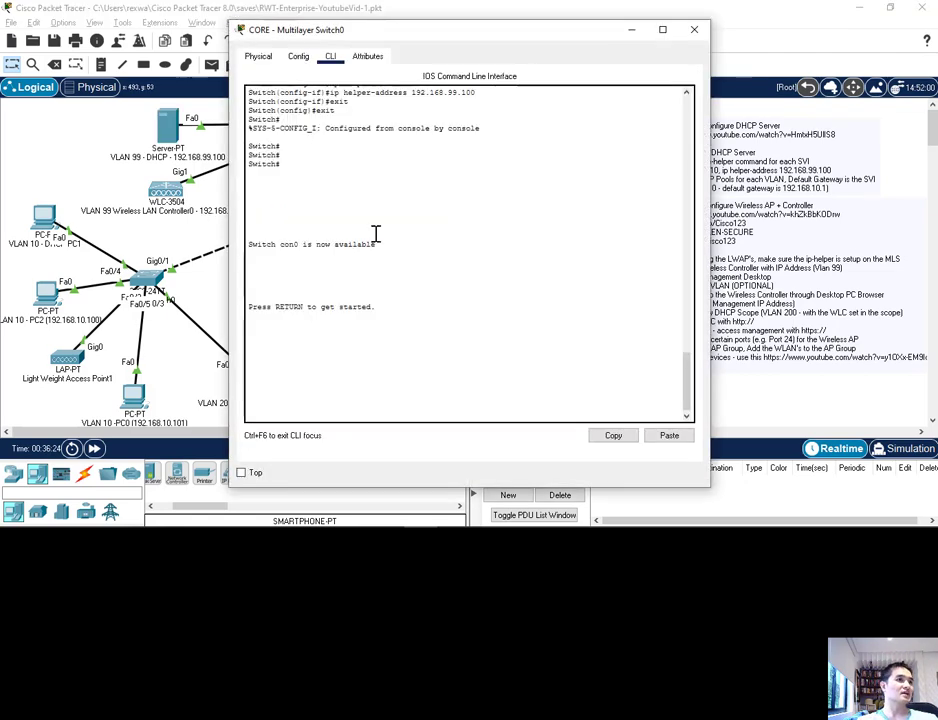
key("Return")
key("Return")
key("Return")
key("Return")
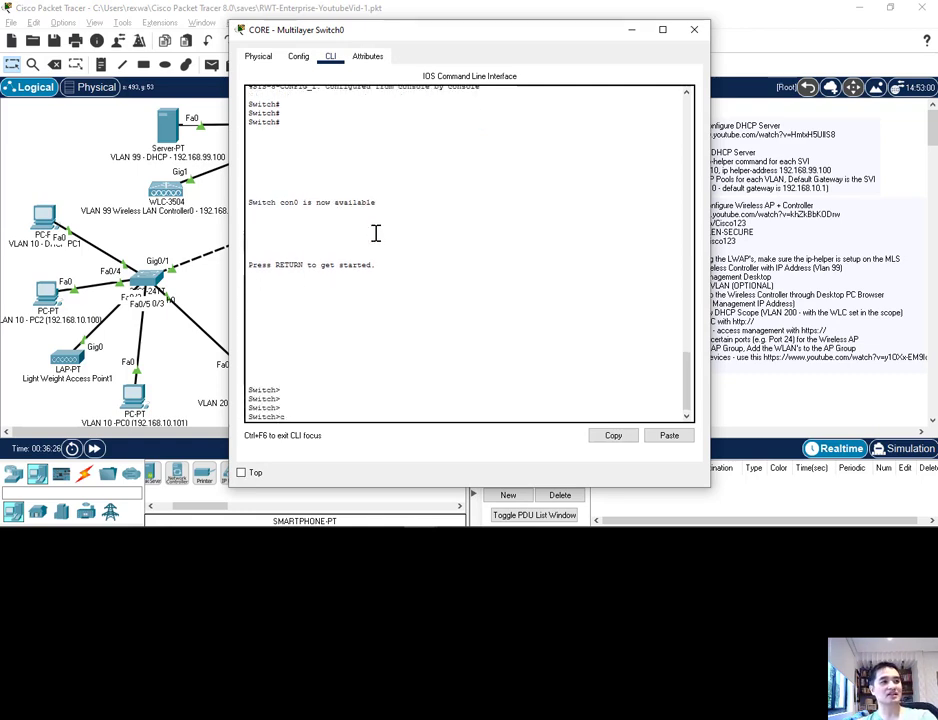
key("BackSpace")
key("BackSpace")
key("BackSpace")
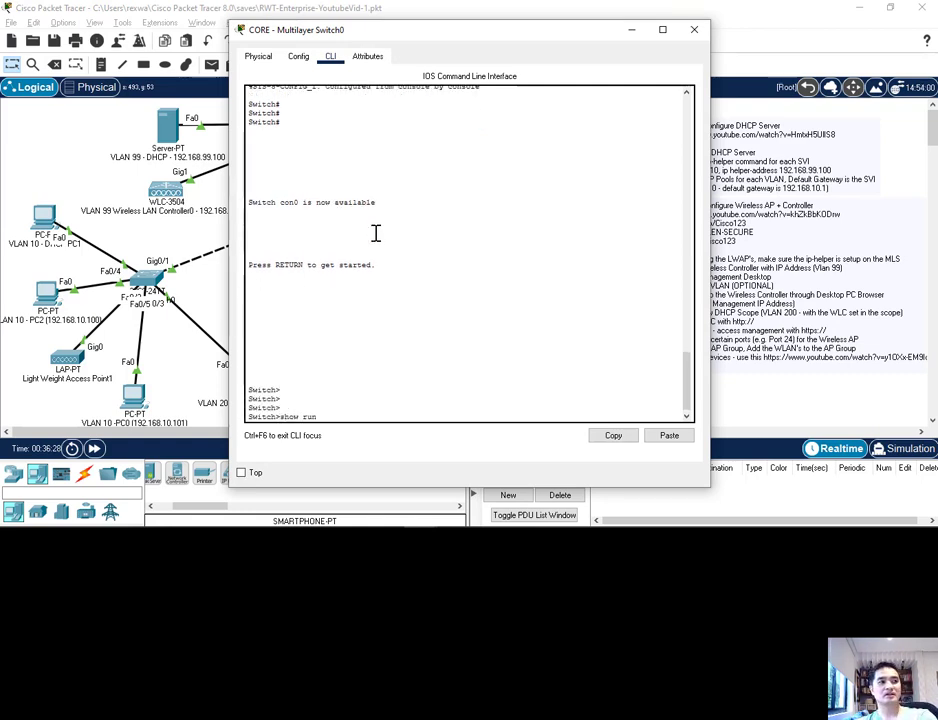
Step: Try to run show run and conf t from user mode on the CORE switch
type("show run")
key("Return")
type("conf t")
key("Return")
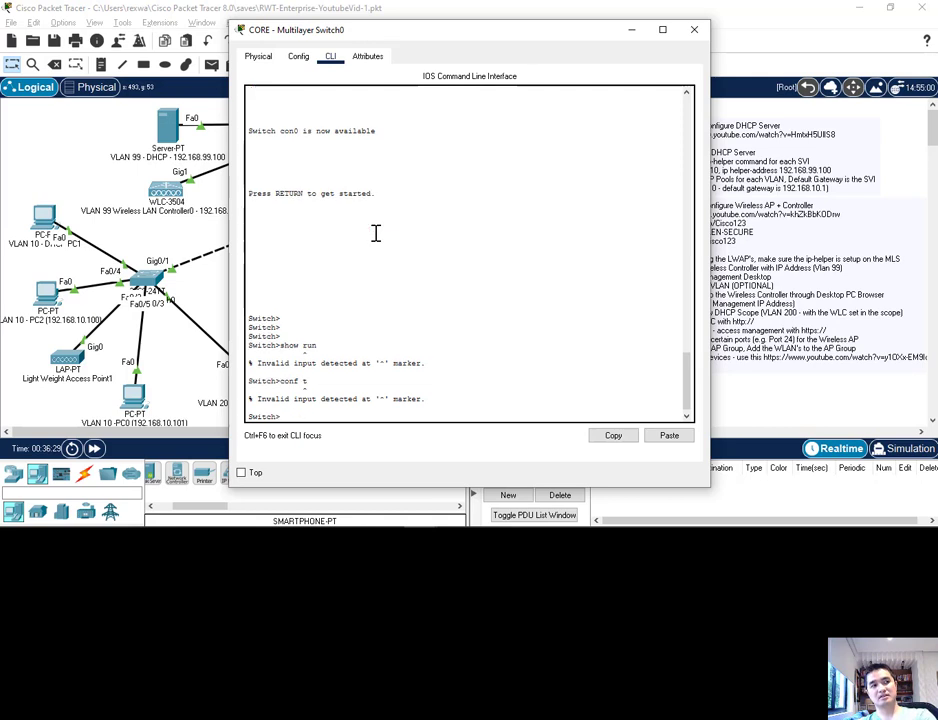
Step: Enter privileged mode, run show run to examine the VLAN interfaces' ip helper-address entries, and close the CORE switch window
type("en")
key("Return")
type("show run")
key("Return")
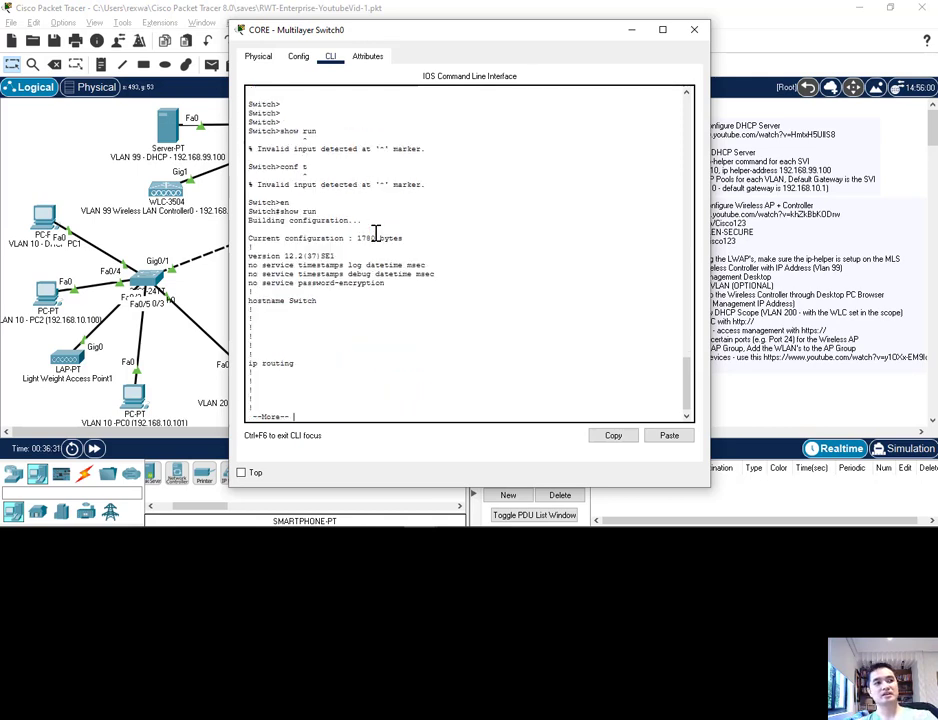
key("space")
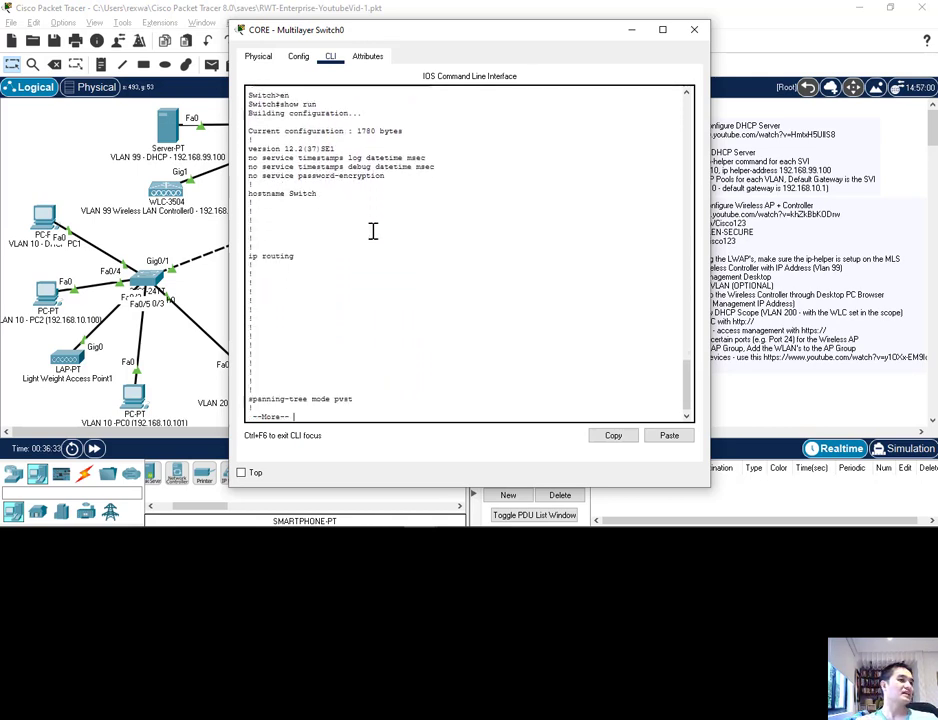
key("space")
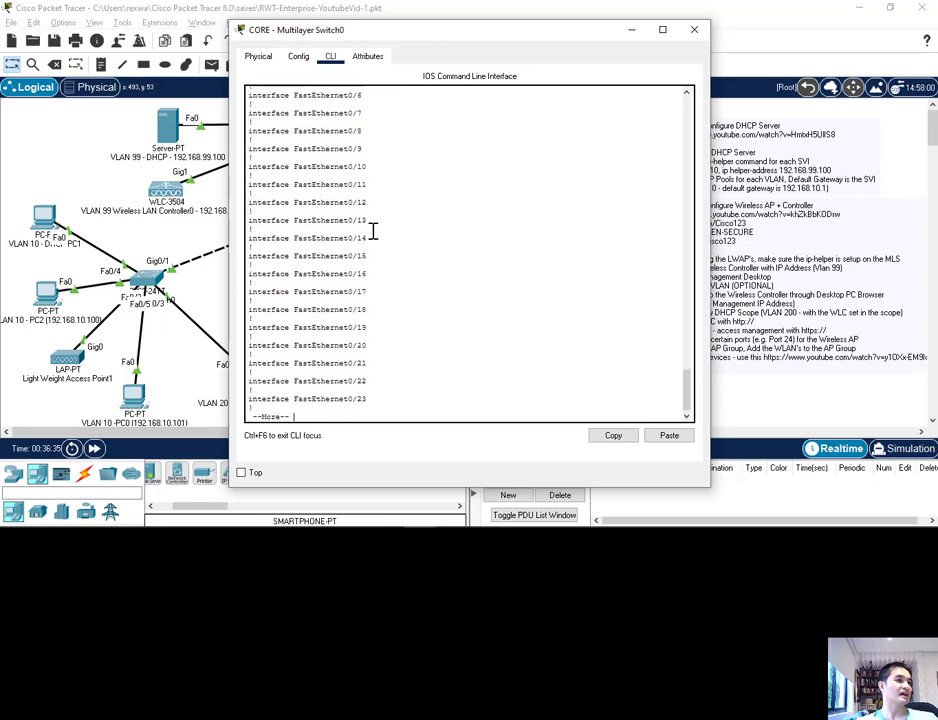
key("space")
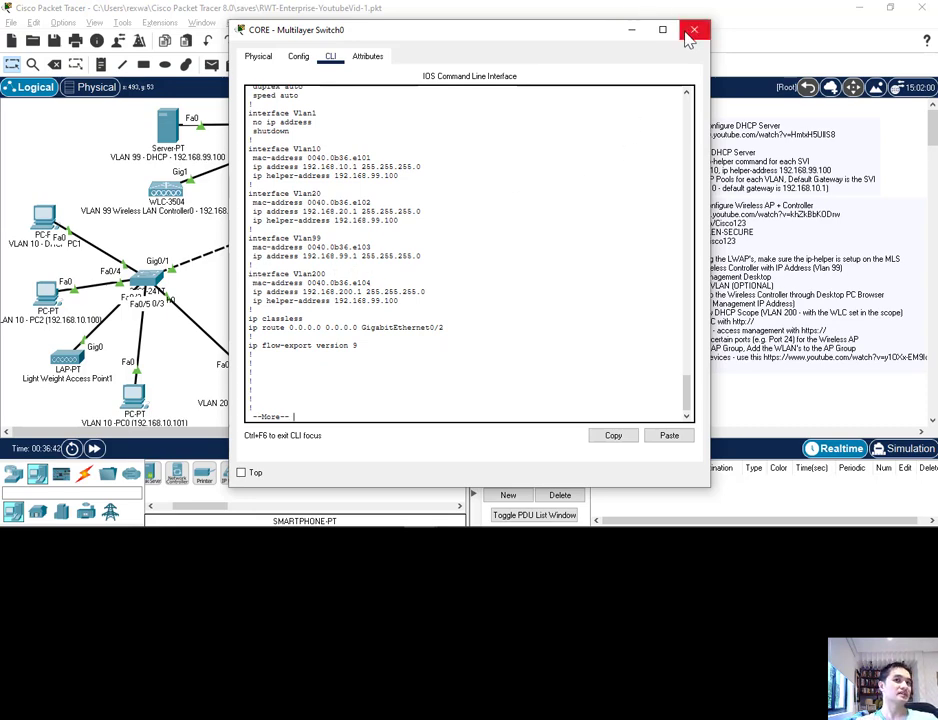
left_click(691, 33)
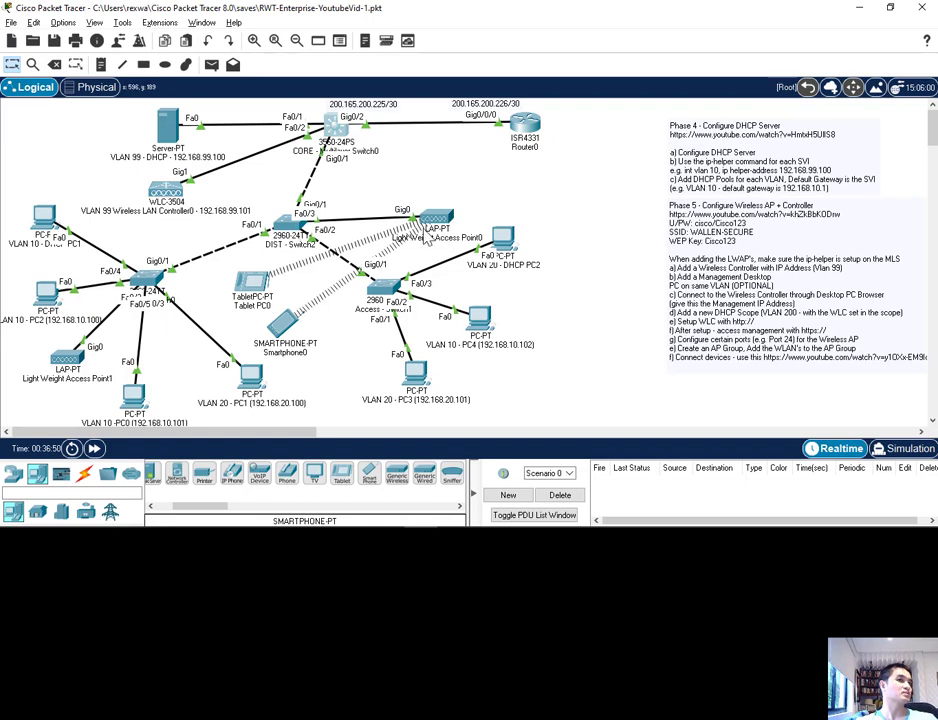
Step: Reposition Light Weight Access Point0 in the topology so it sits closer to the DIST switch
left_click_drag(438, 221, 436, 213)
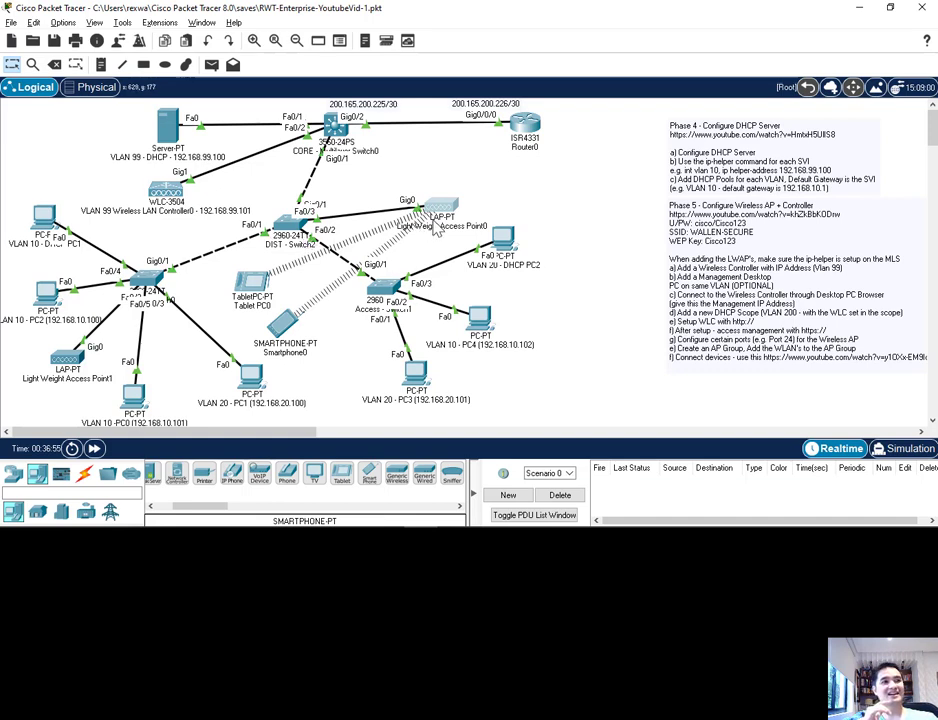
left_click_drag(435, 230, 404, 244)
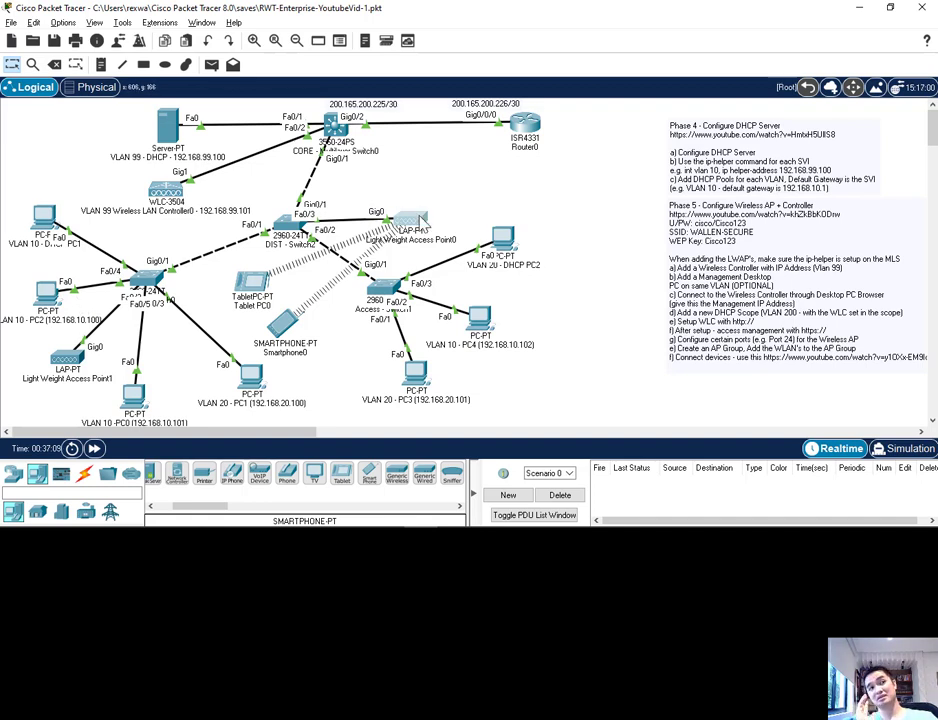
left_click_drag(421, 217, 400, 222)
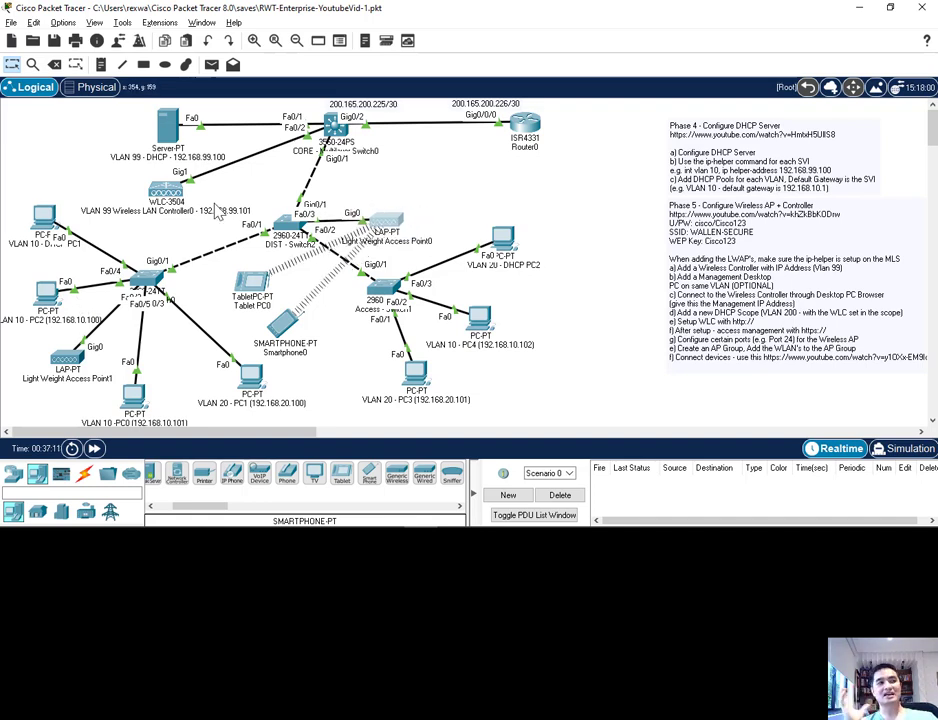